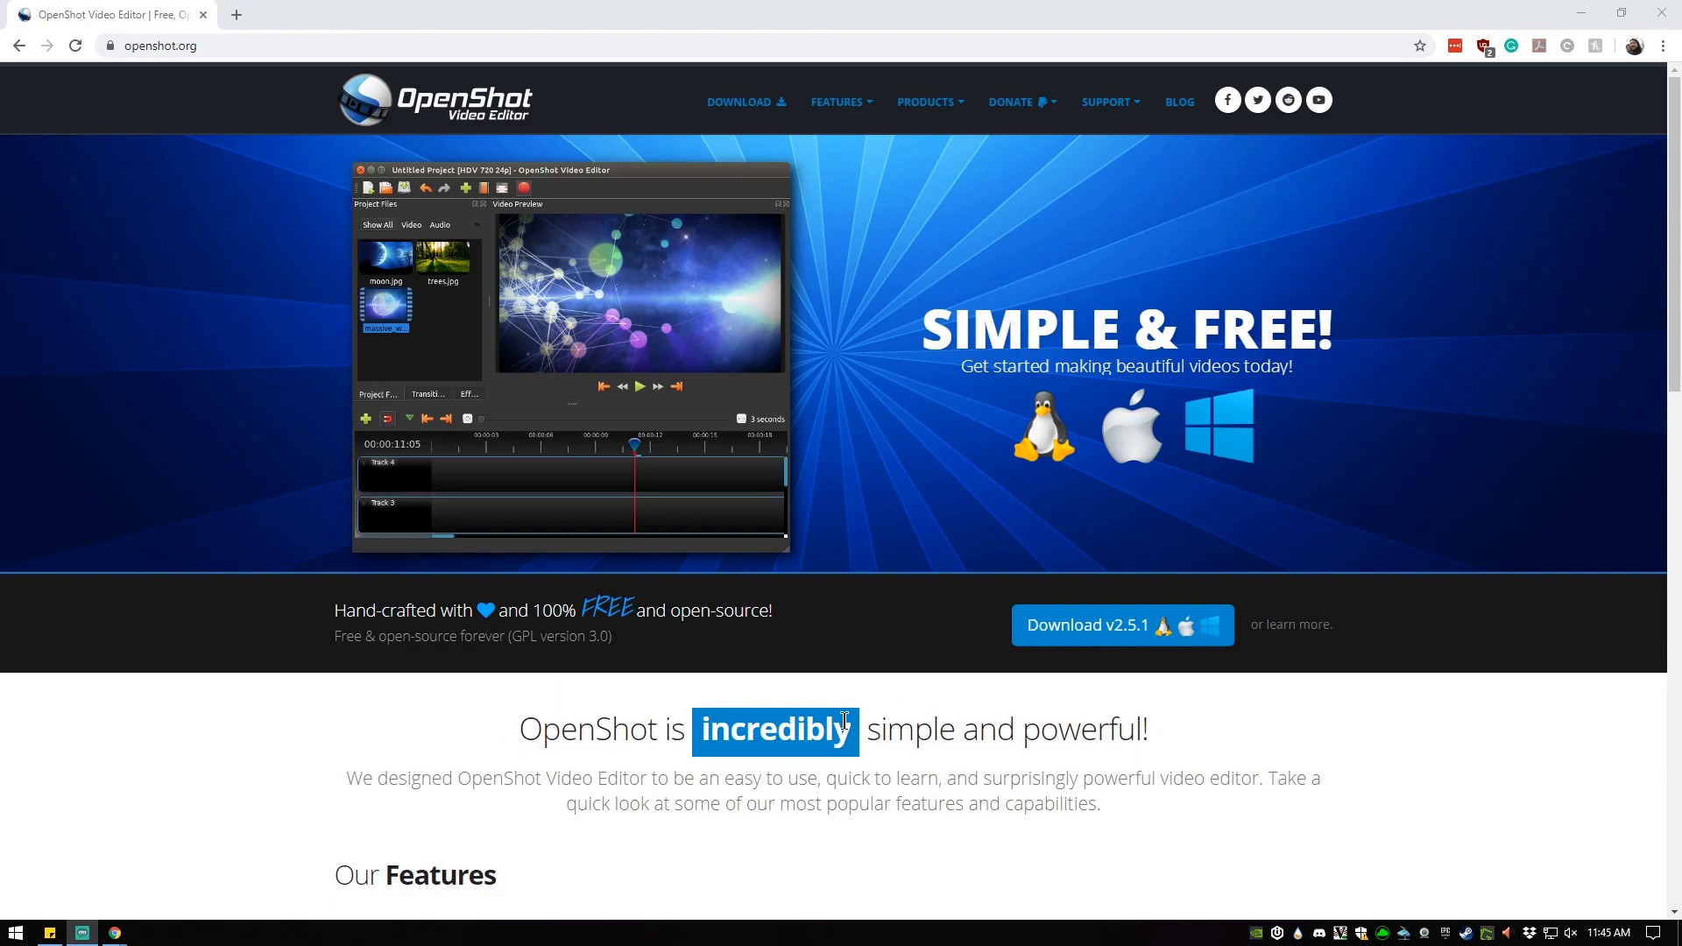
scroll(820, 661, "down", 1)
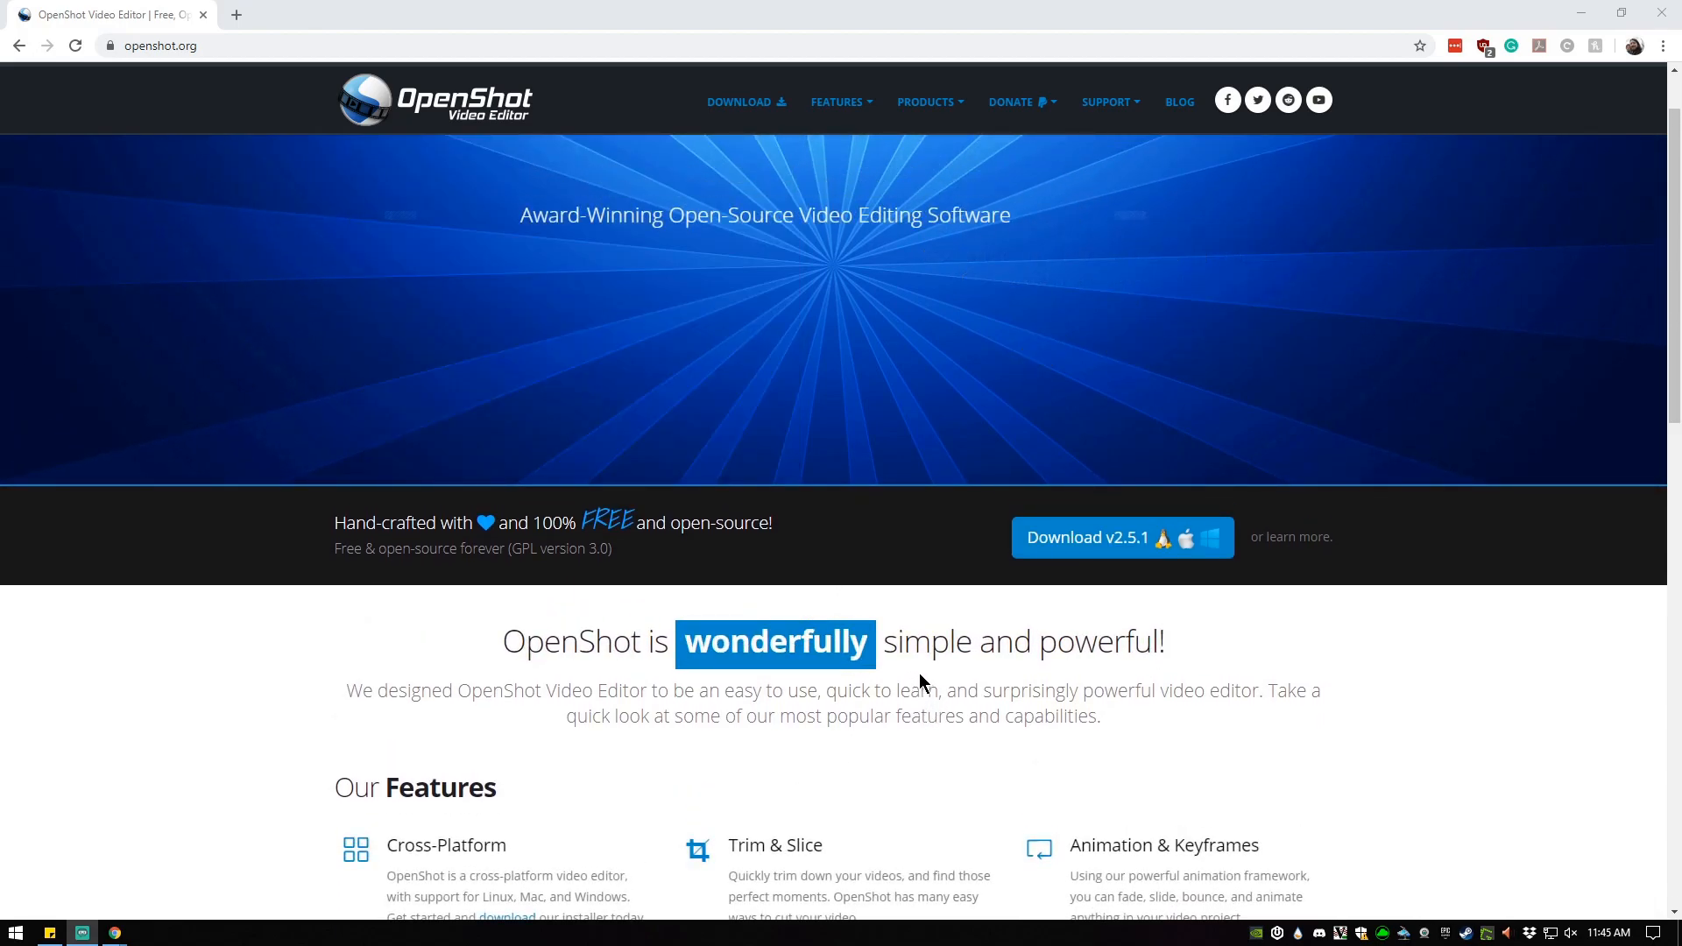
scroll(920, 673, "up", 1)
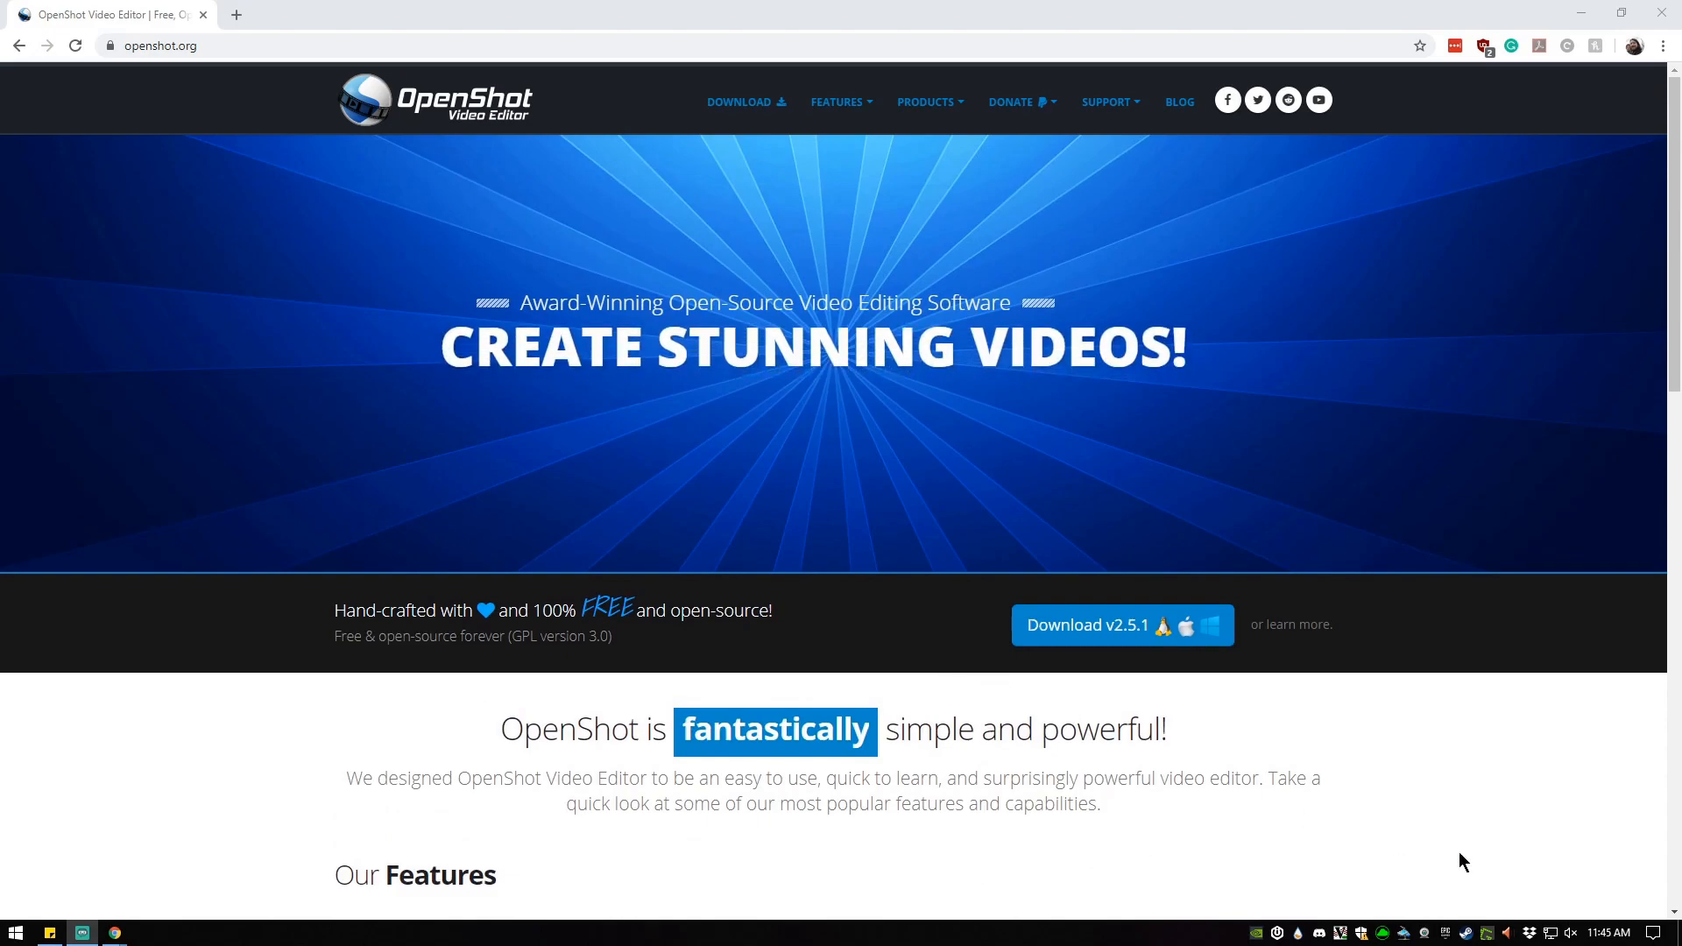
Set the system's audio output volume to 32
left_click(1570, 932)
left_click(1497, 897)
left_click_drag(1497, 897, 1490, 897)
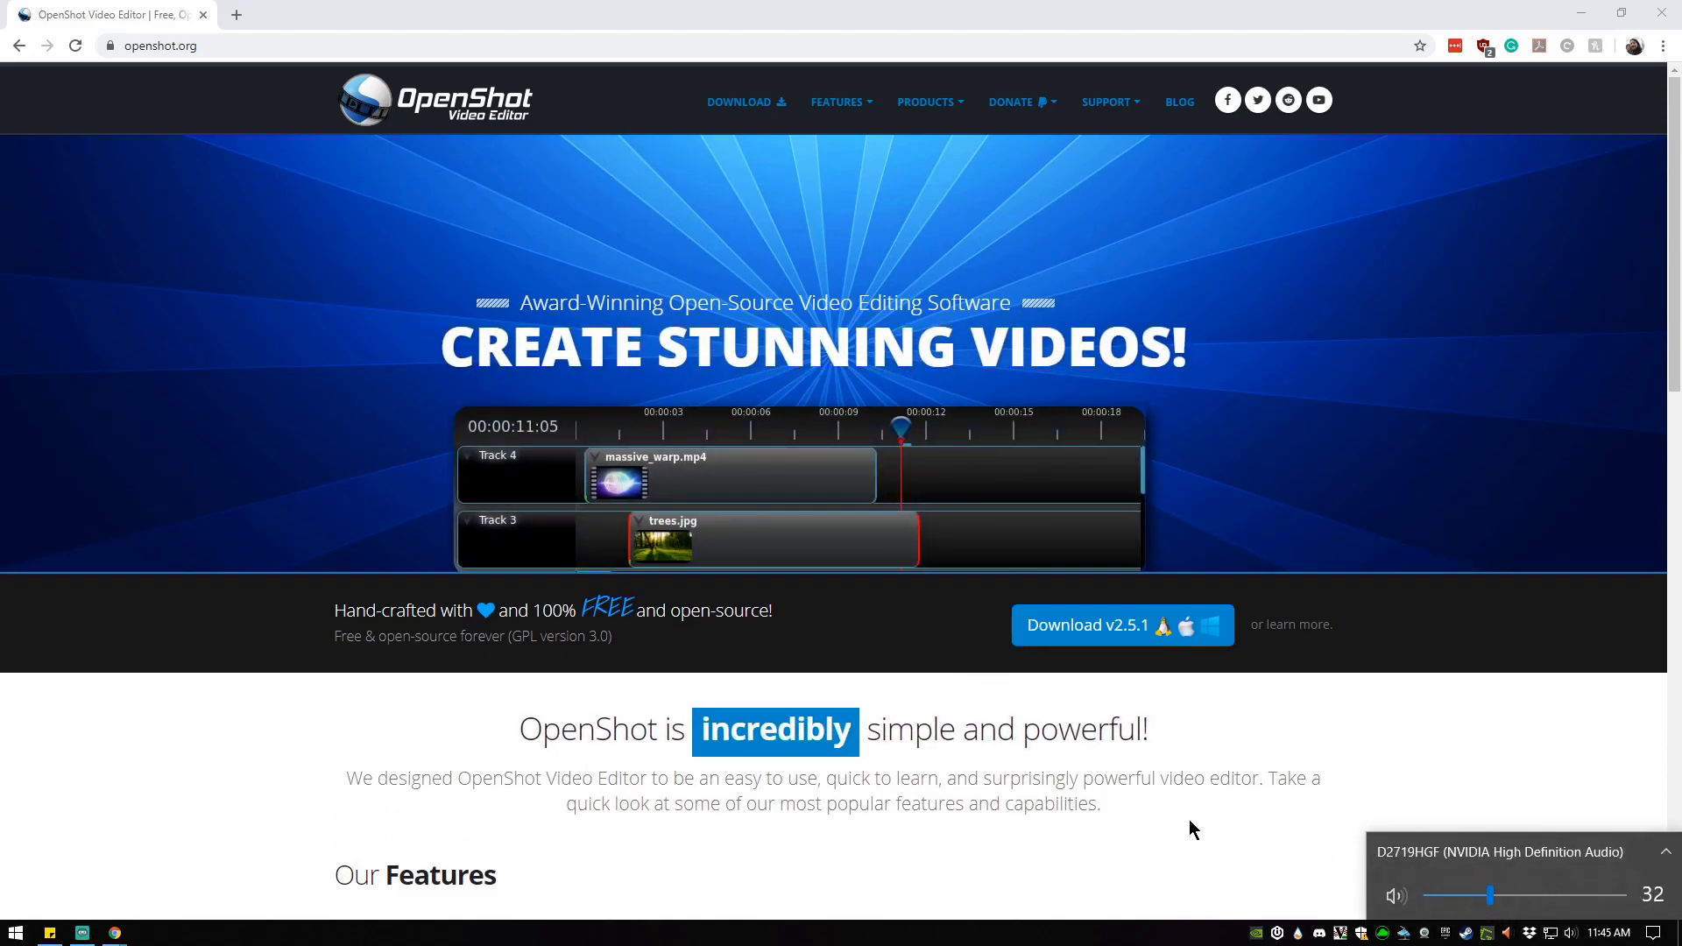
left_click(1211, 822)
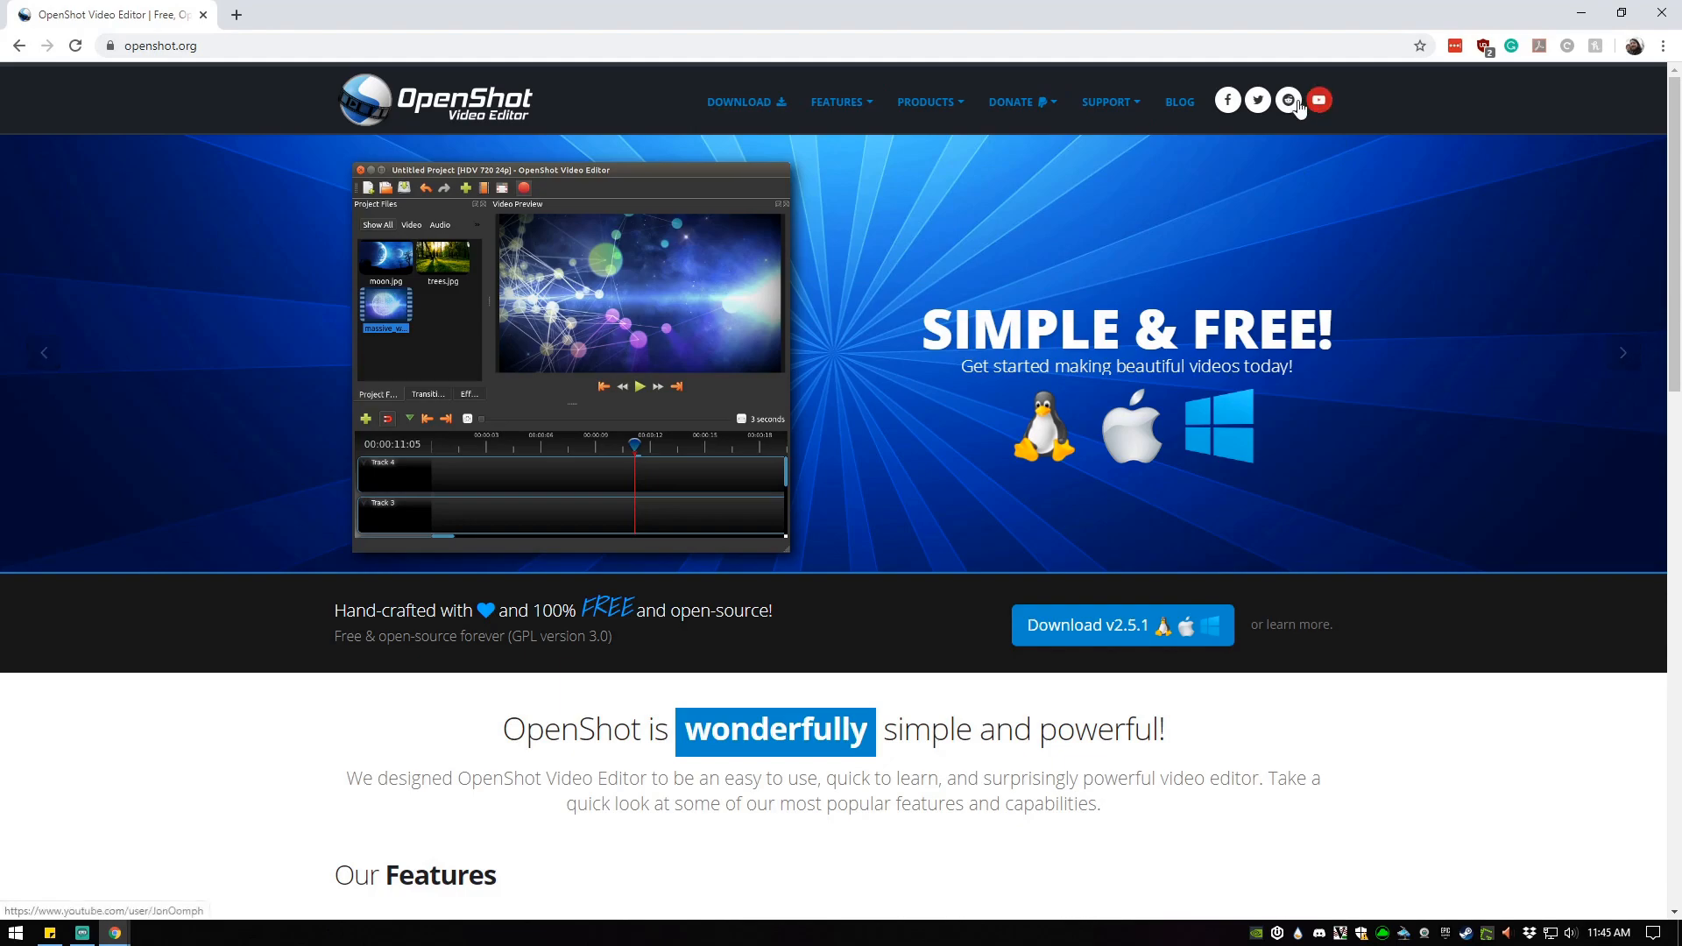
scroll(856, 638, "down", 6)
scroll(927, 646, "up", 6)
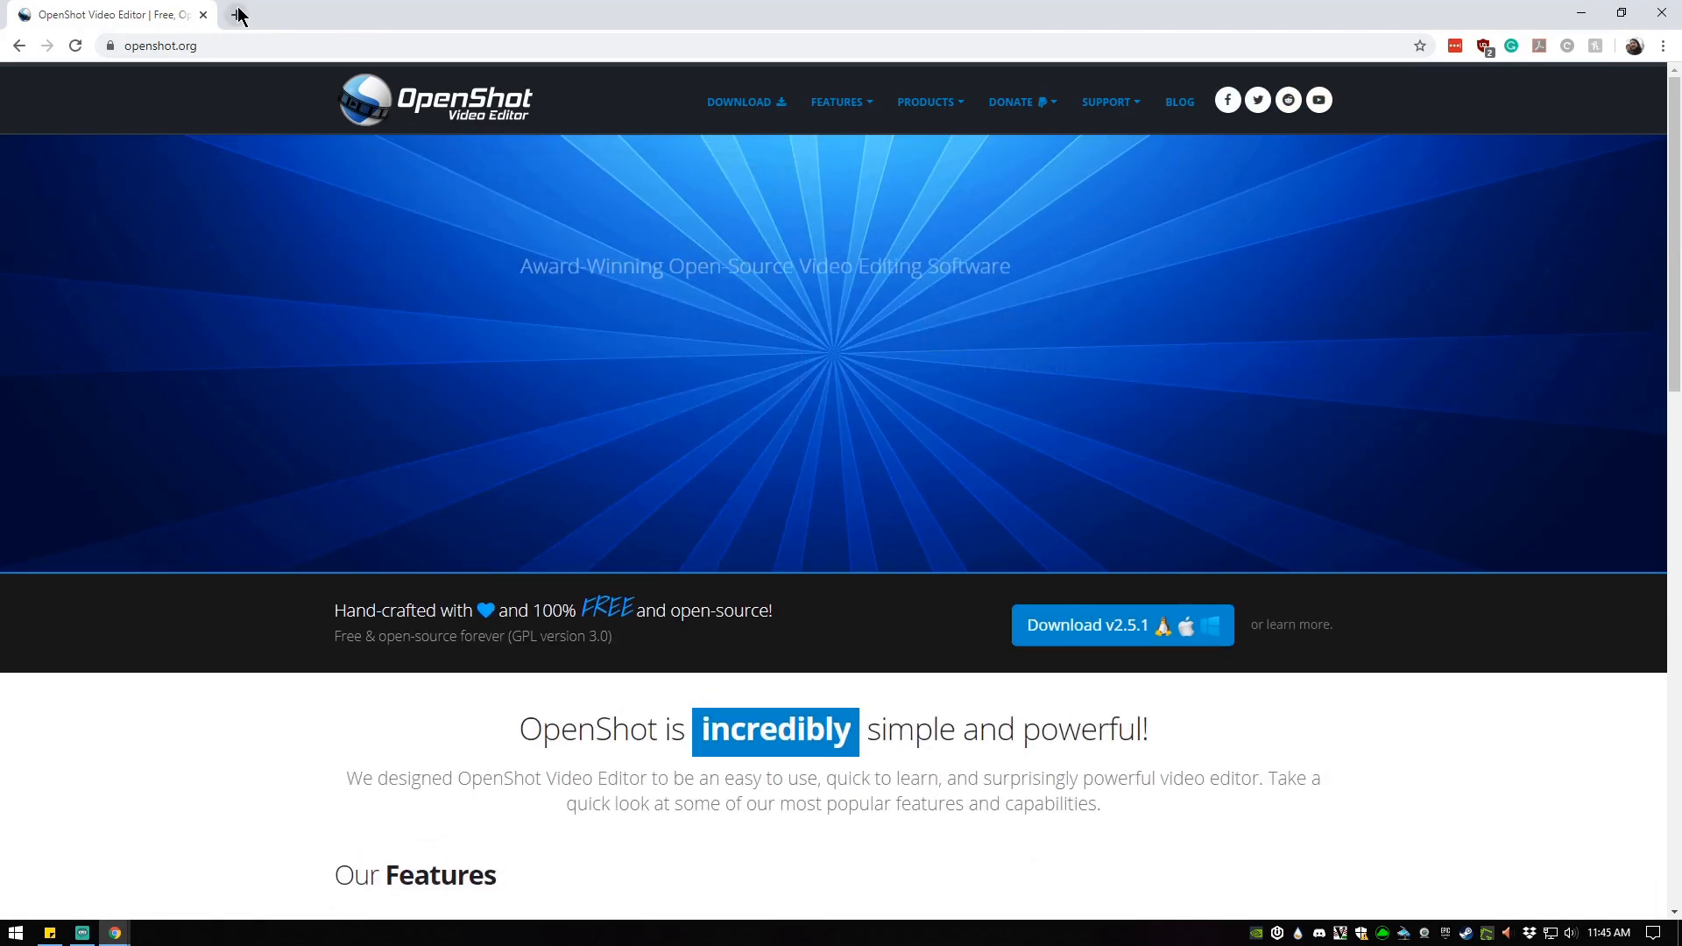
Search for "github openshot" in a new browser tab, view OpenShot's GitHub repositories, and return to the OpenShot website
left_click(237, 14)
type("giut")
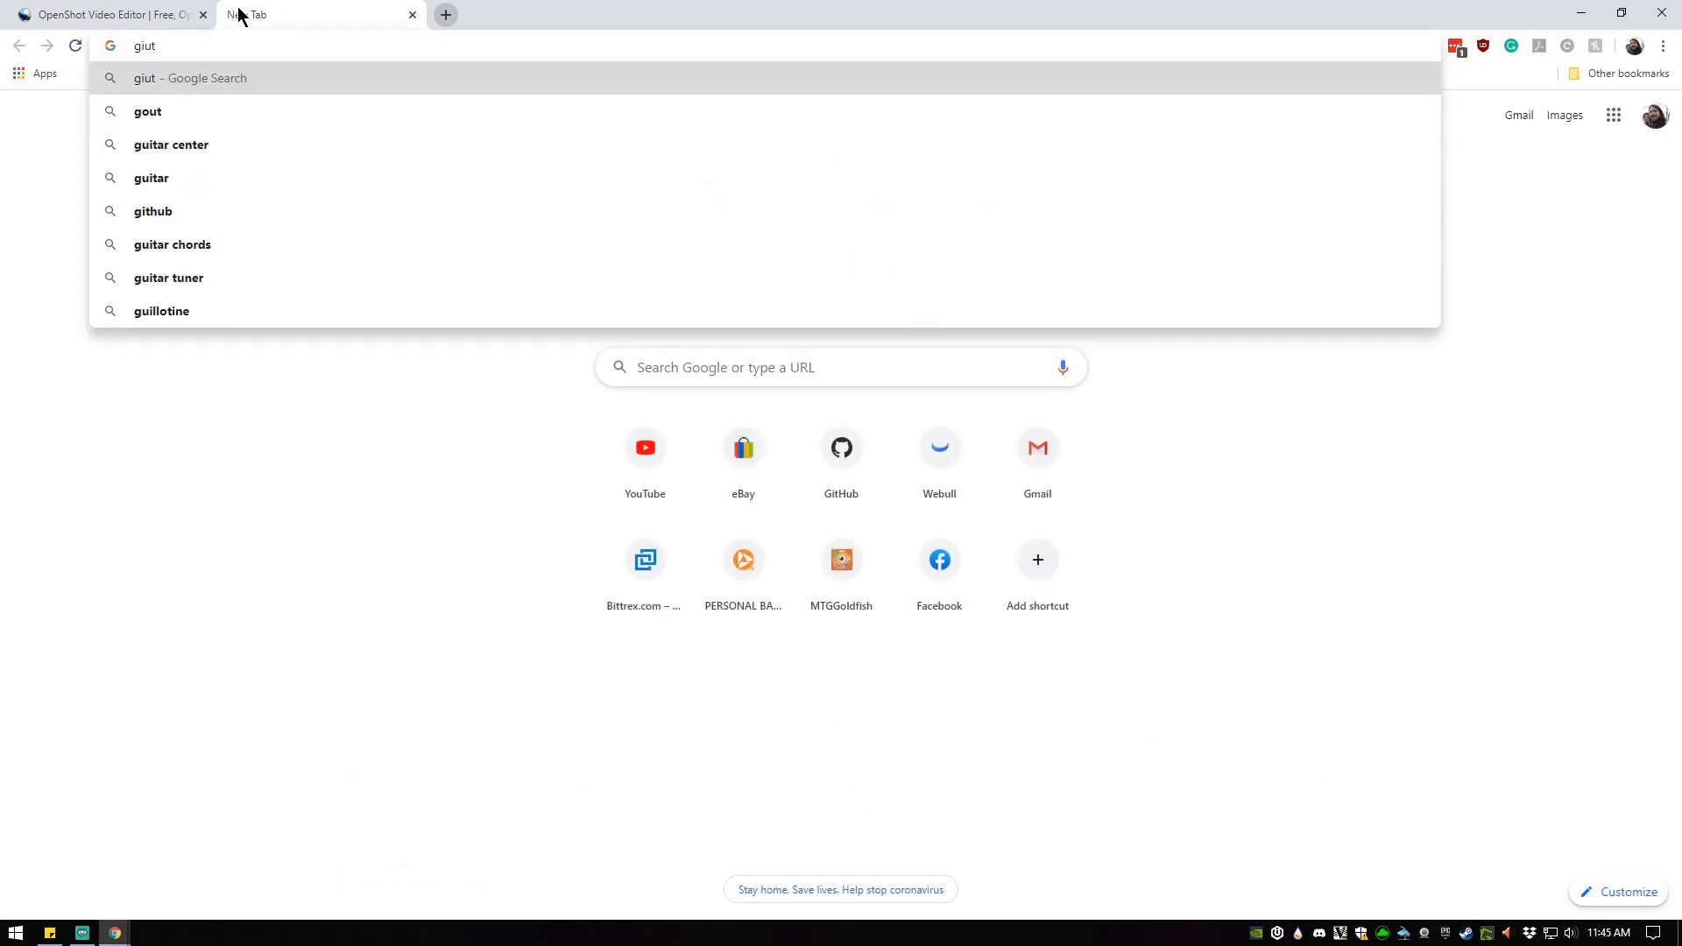
key("BackSpace")
key("BackSpace")
type("thub openshot")
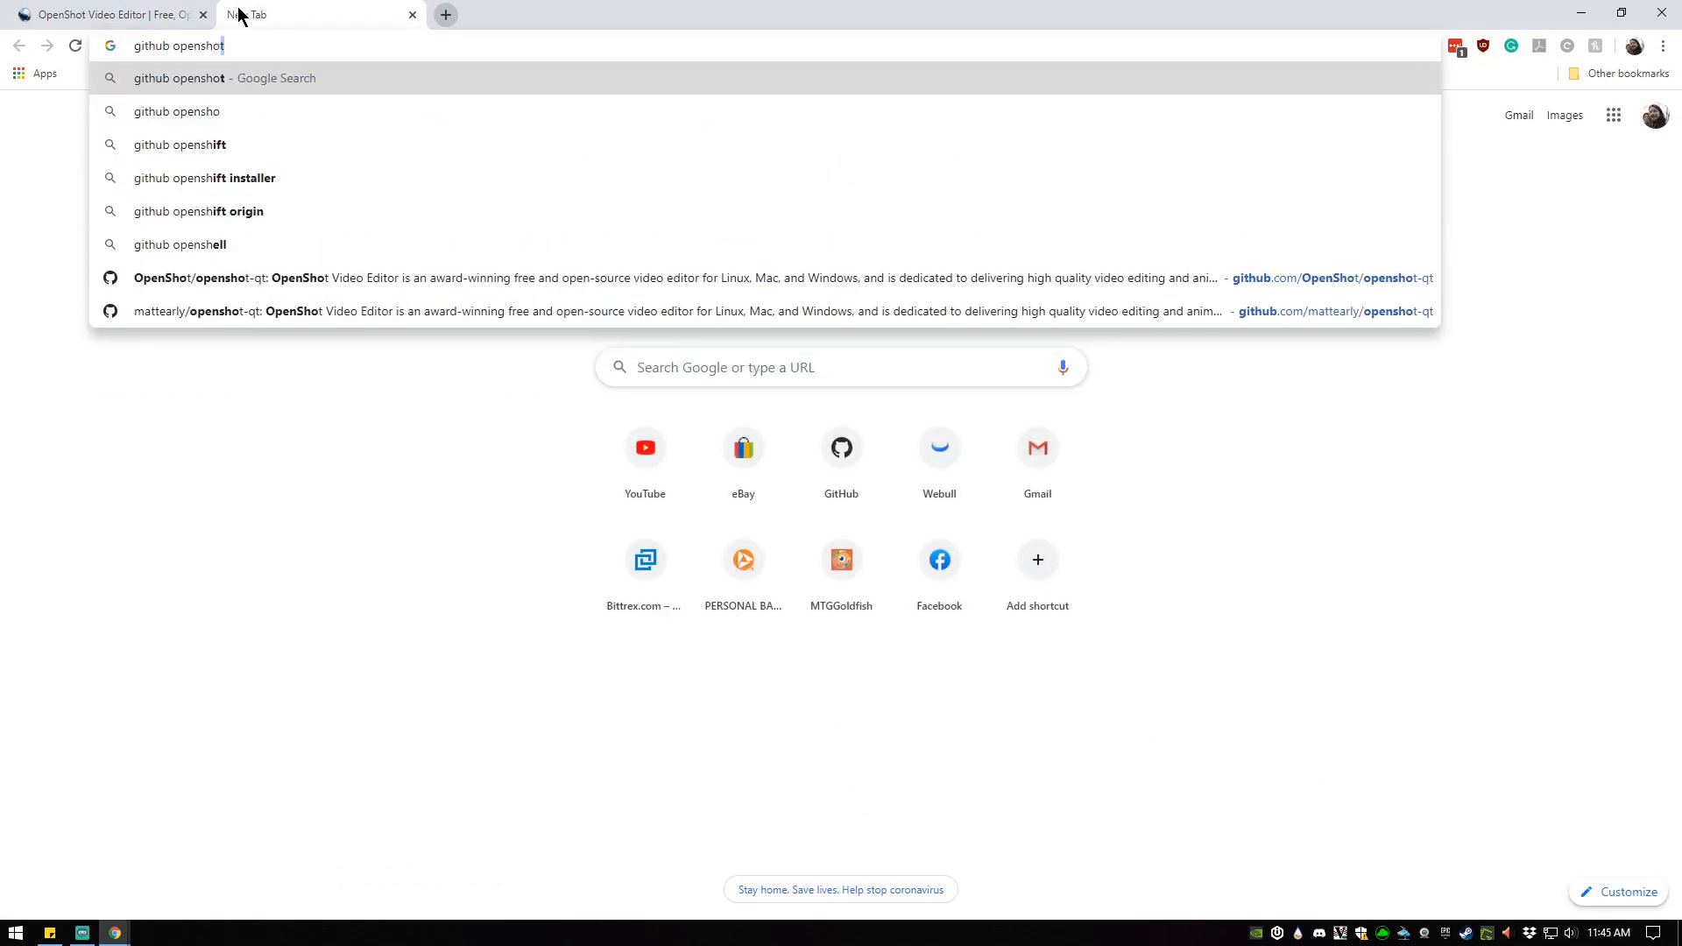
key("Return")
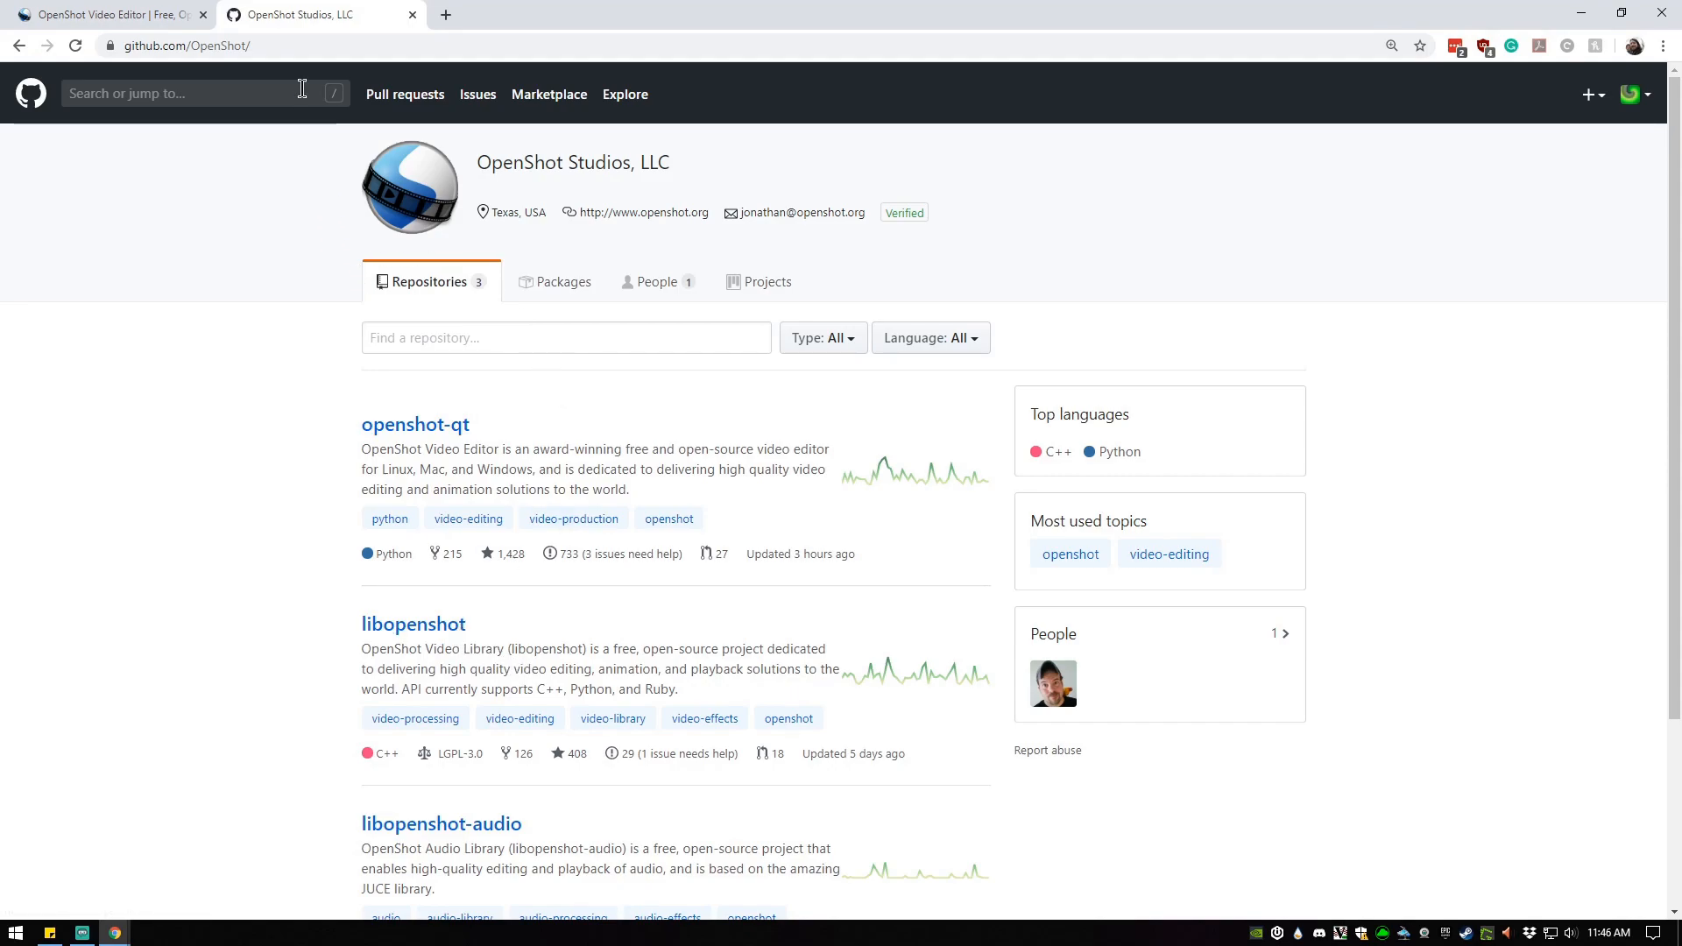
left_click(70, 16)
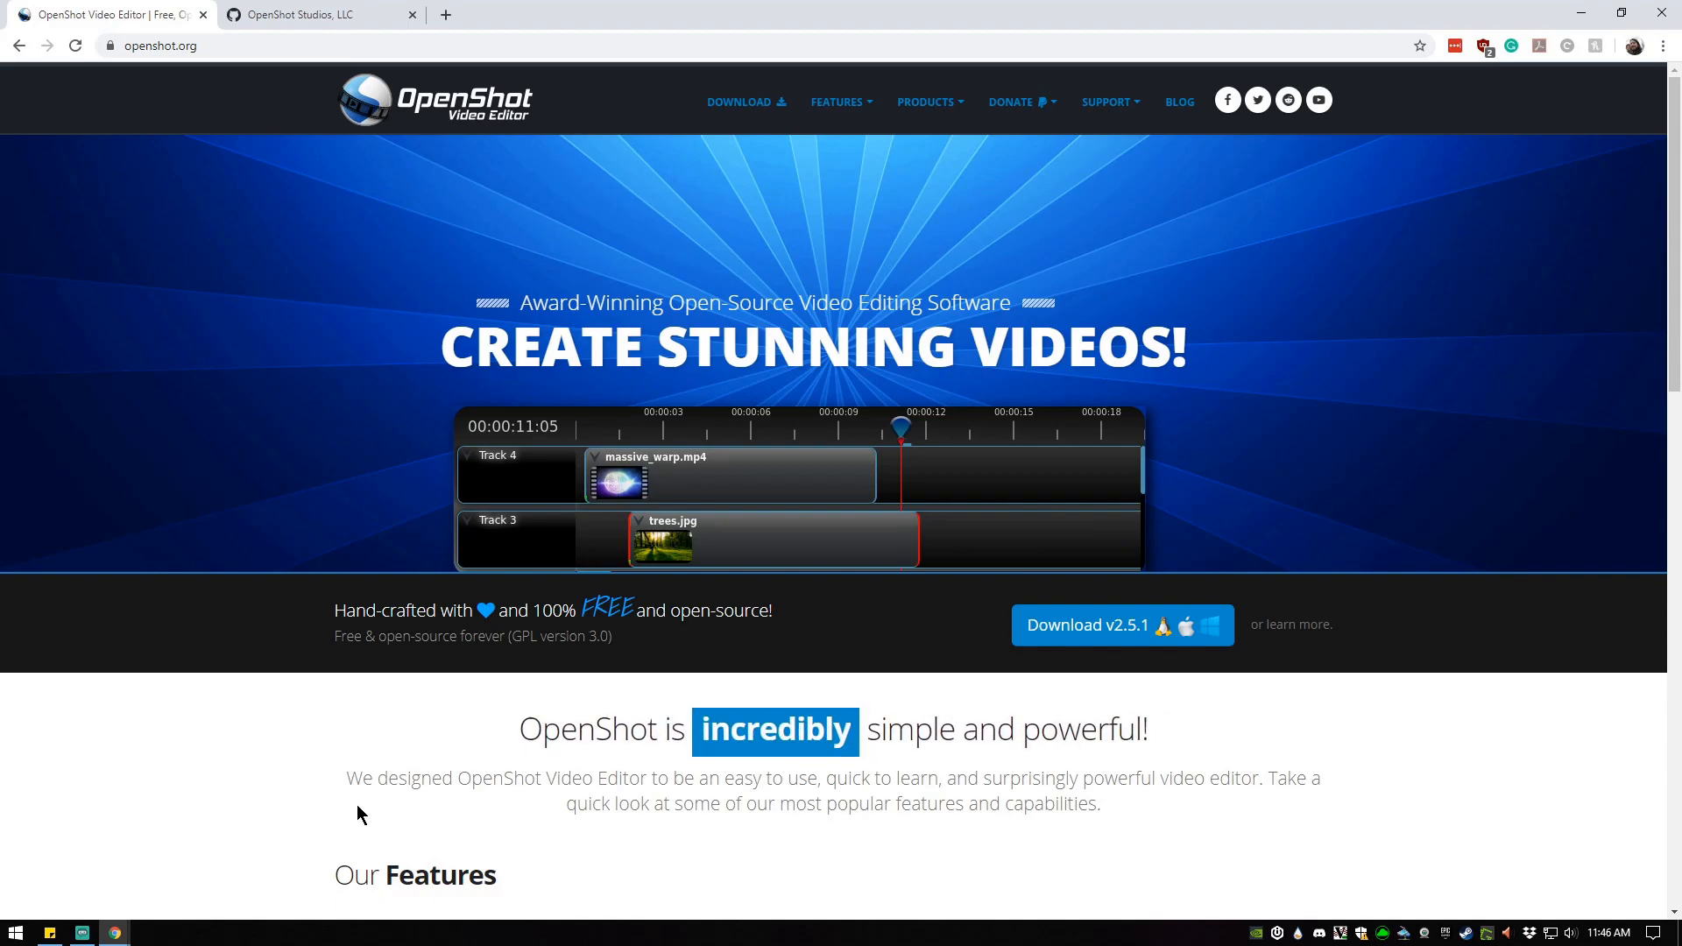
Find and launch the installed OpenShot Video Editor application
left_click(15, 933)
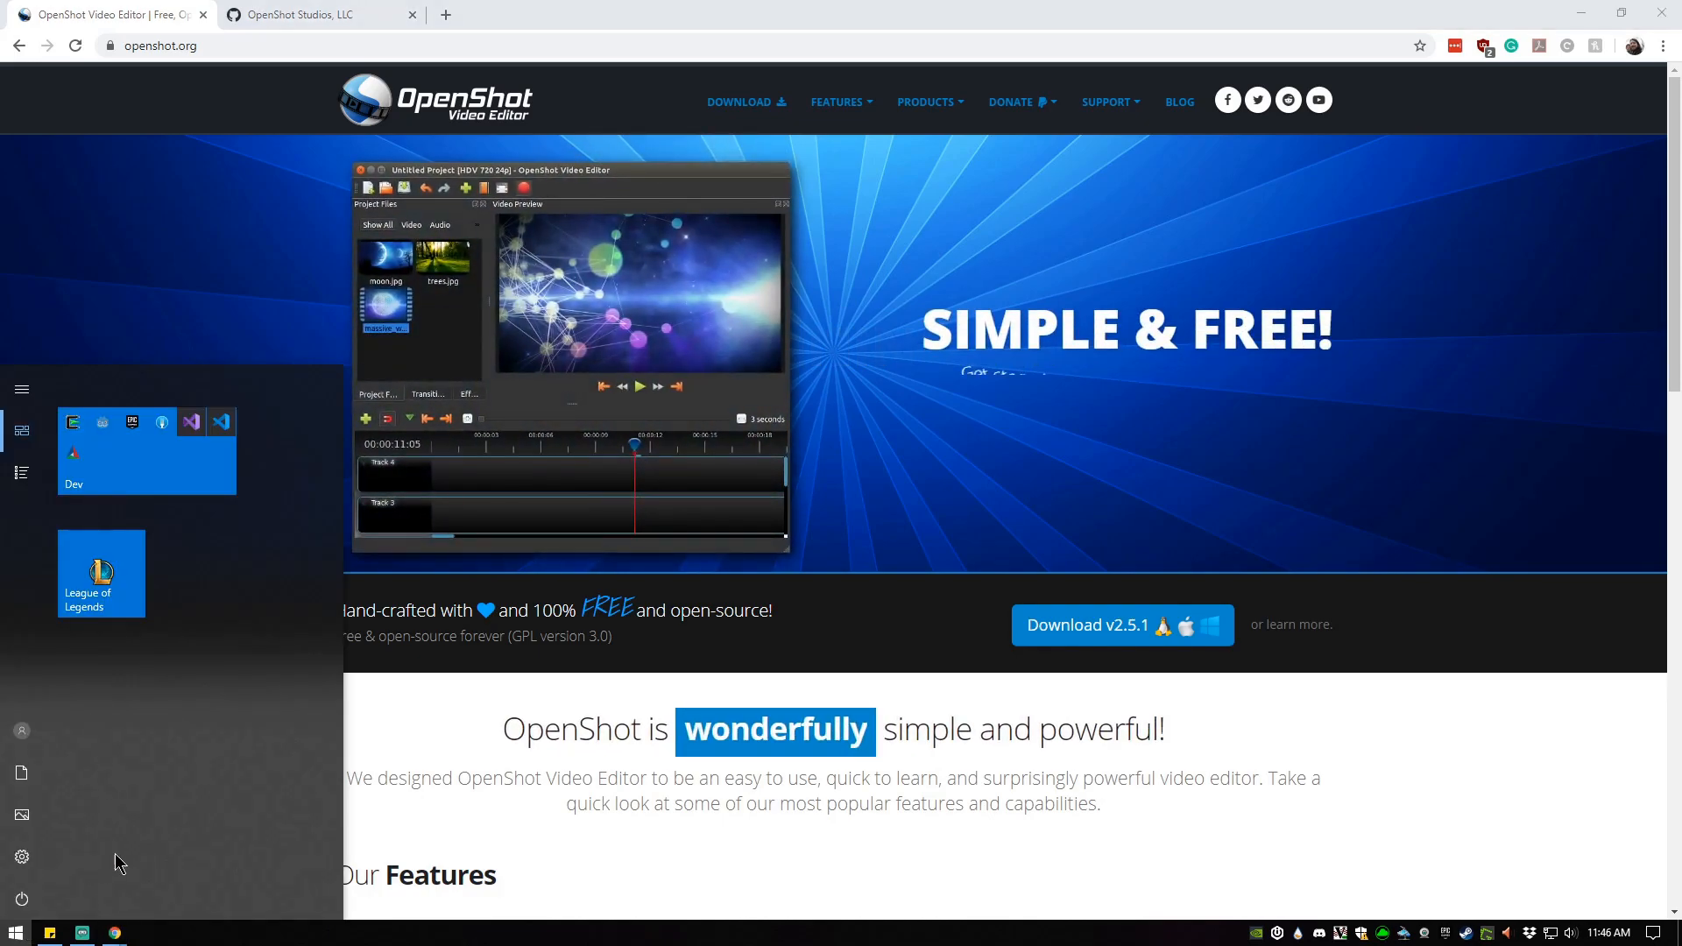
left_click(436, 781)
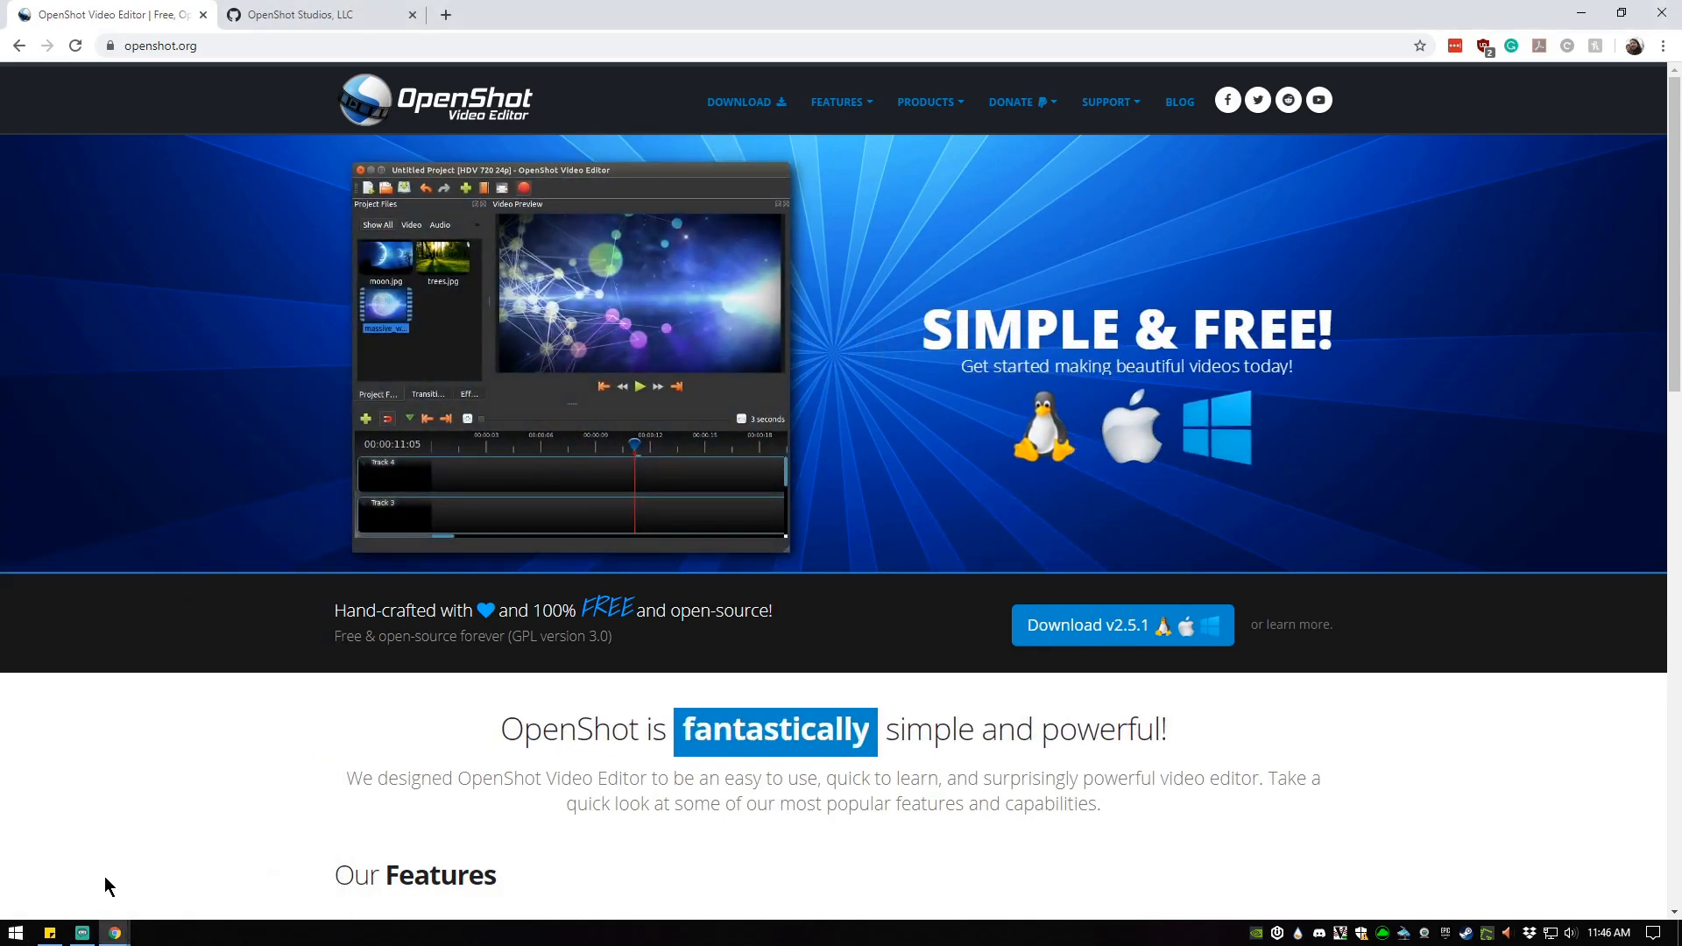
key("super")
type("opens")
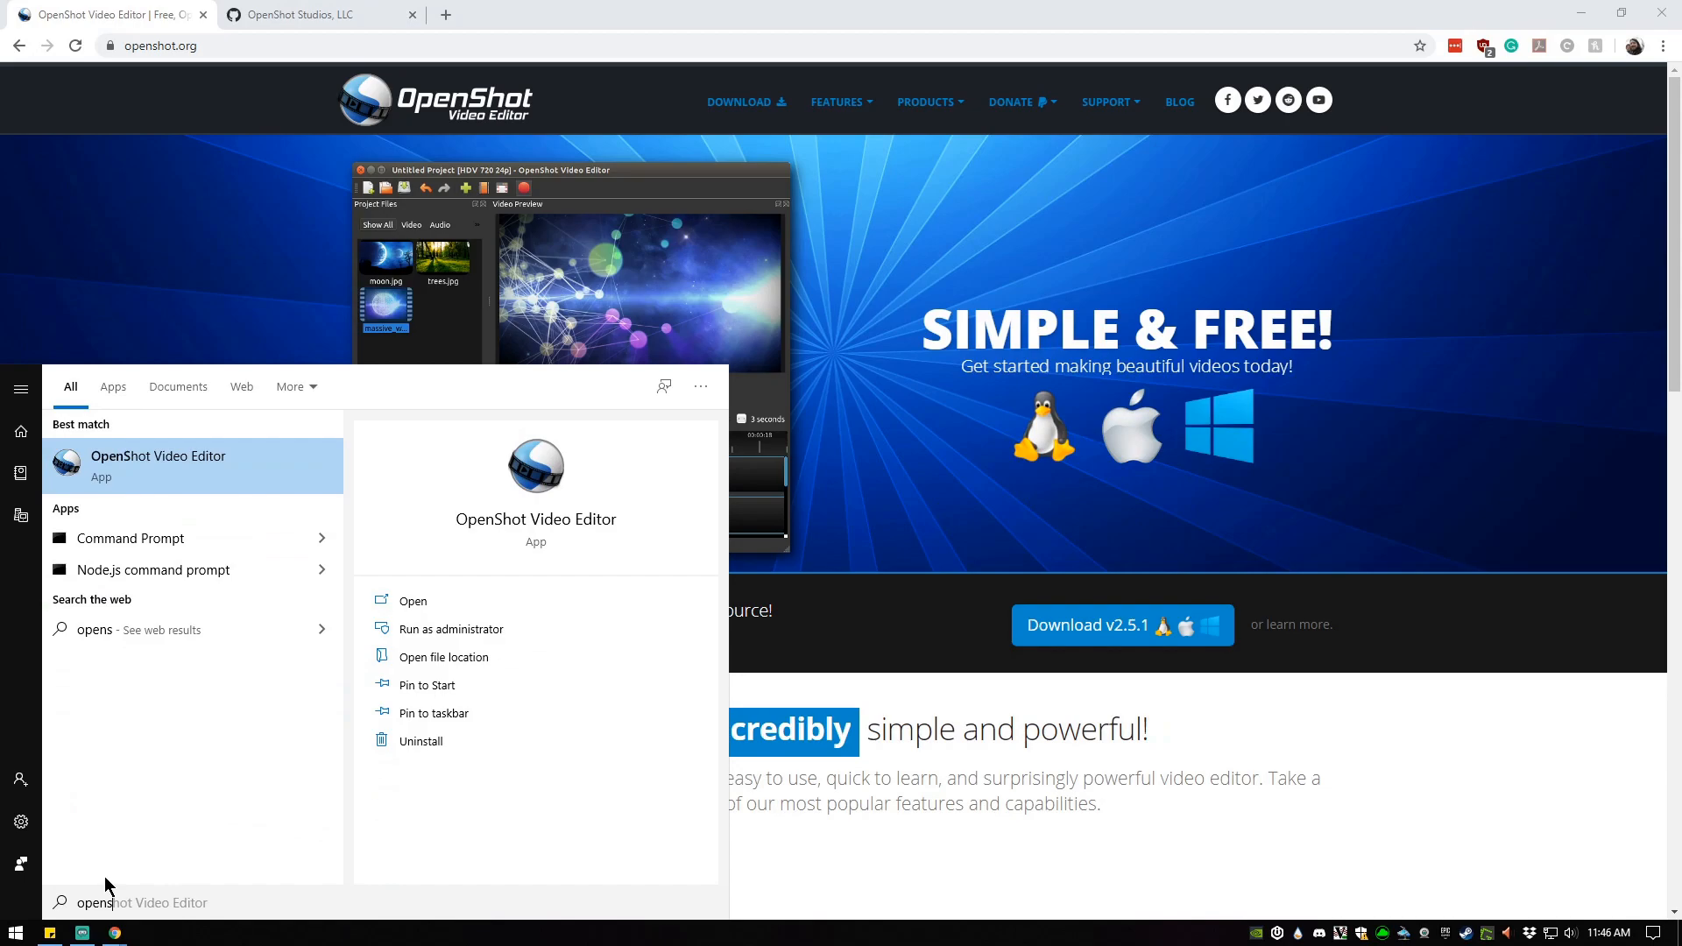
left_click(205, 486)
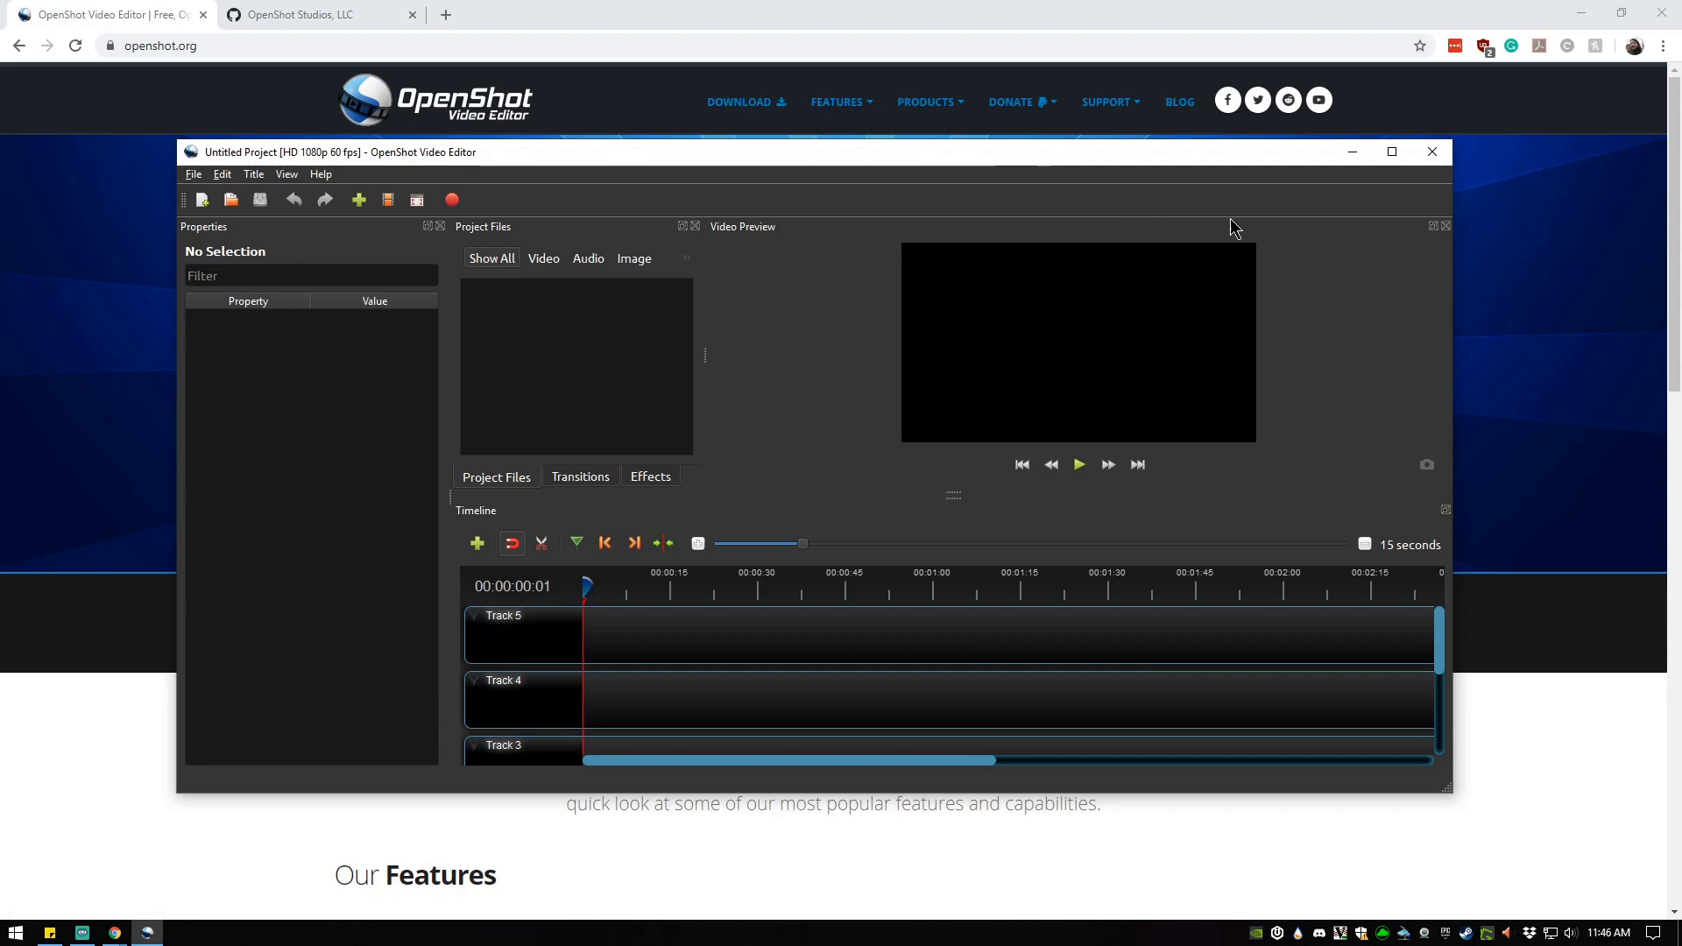
Maximize the video editor's window and slightly narrow the Properties area
left_click(1392, 153)
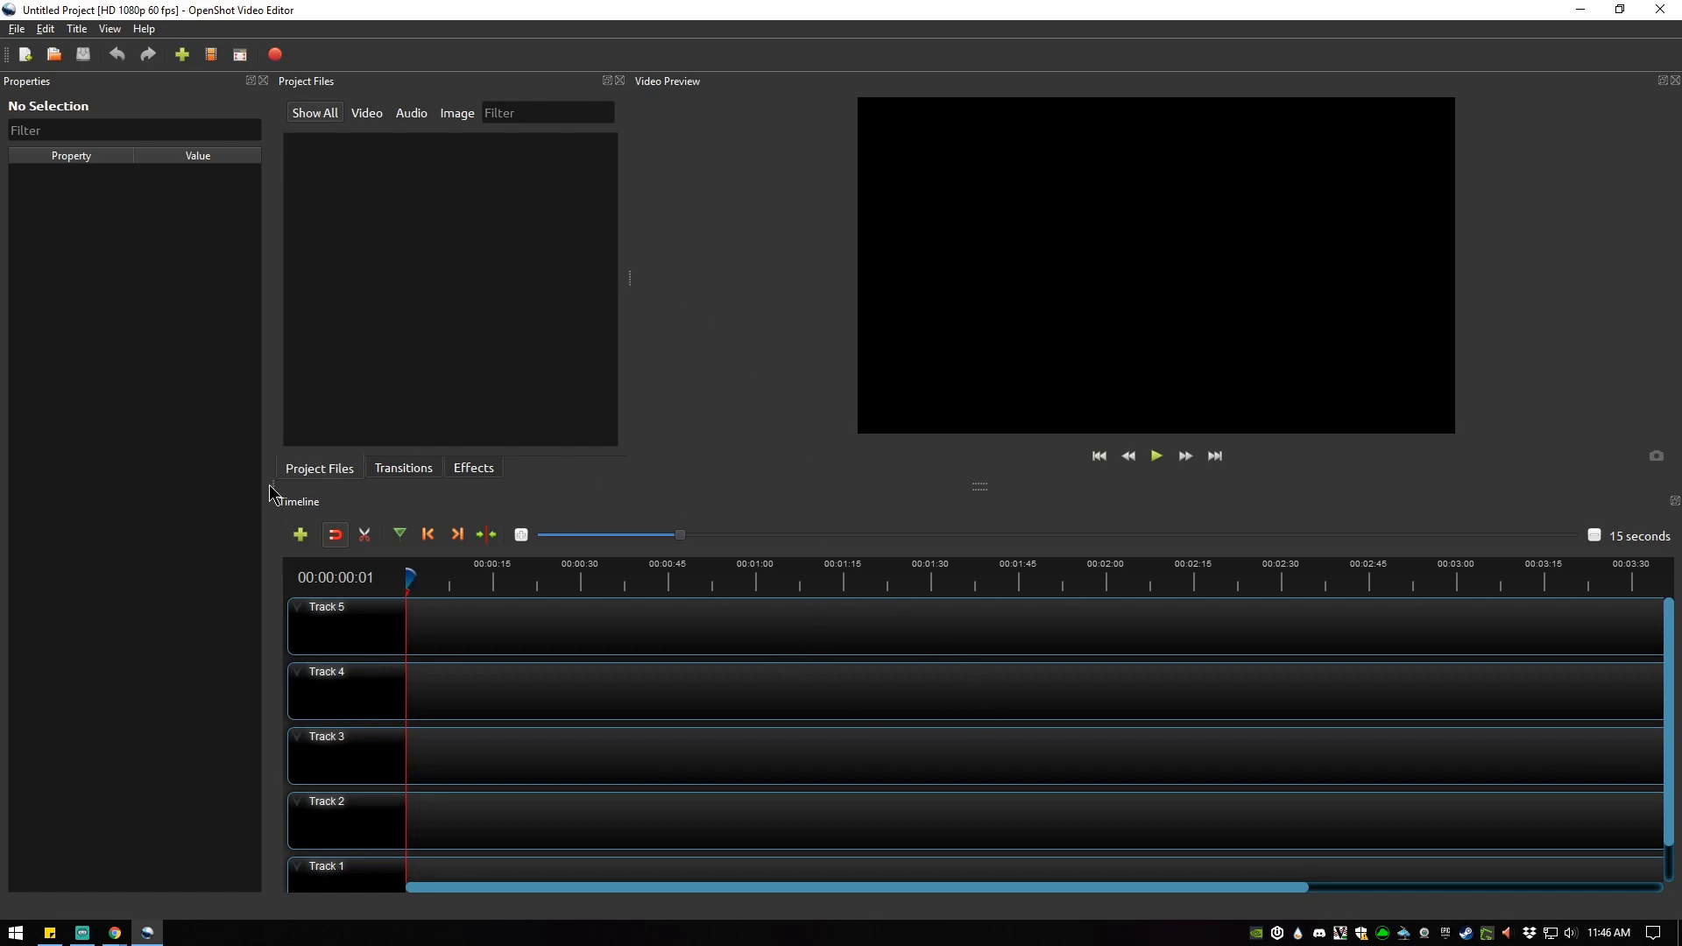
left_click_drag(271, 485, 248, 482)
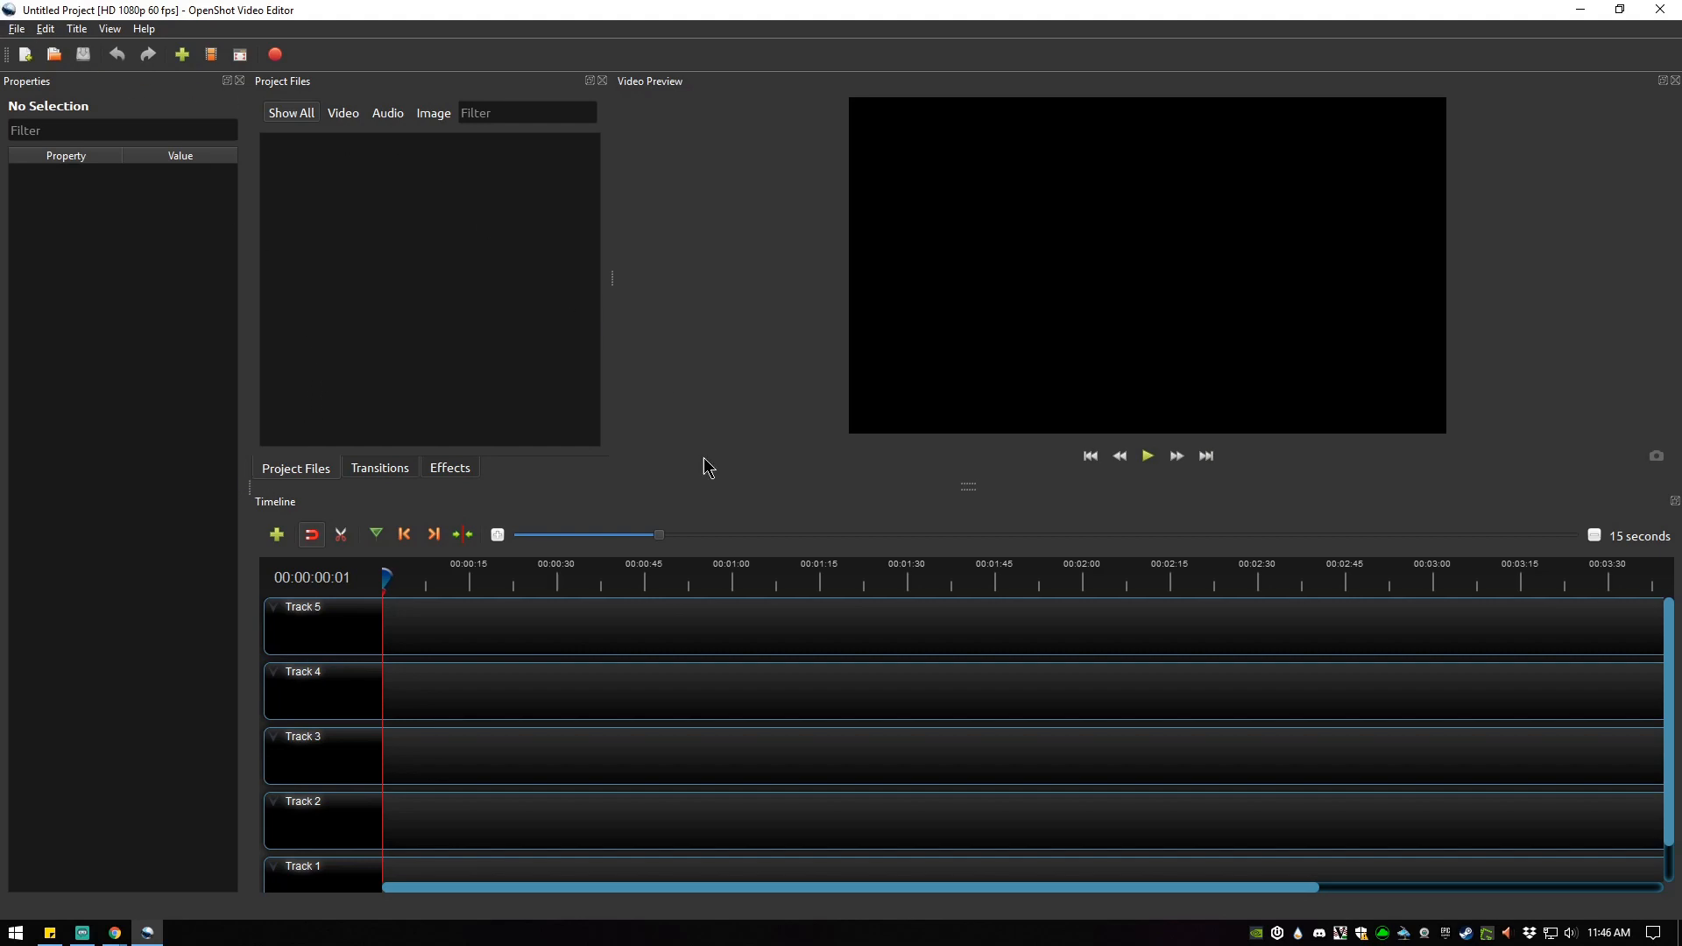
left_click(17, 30)
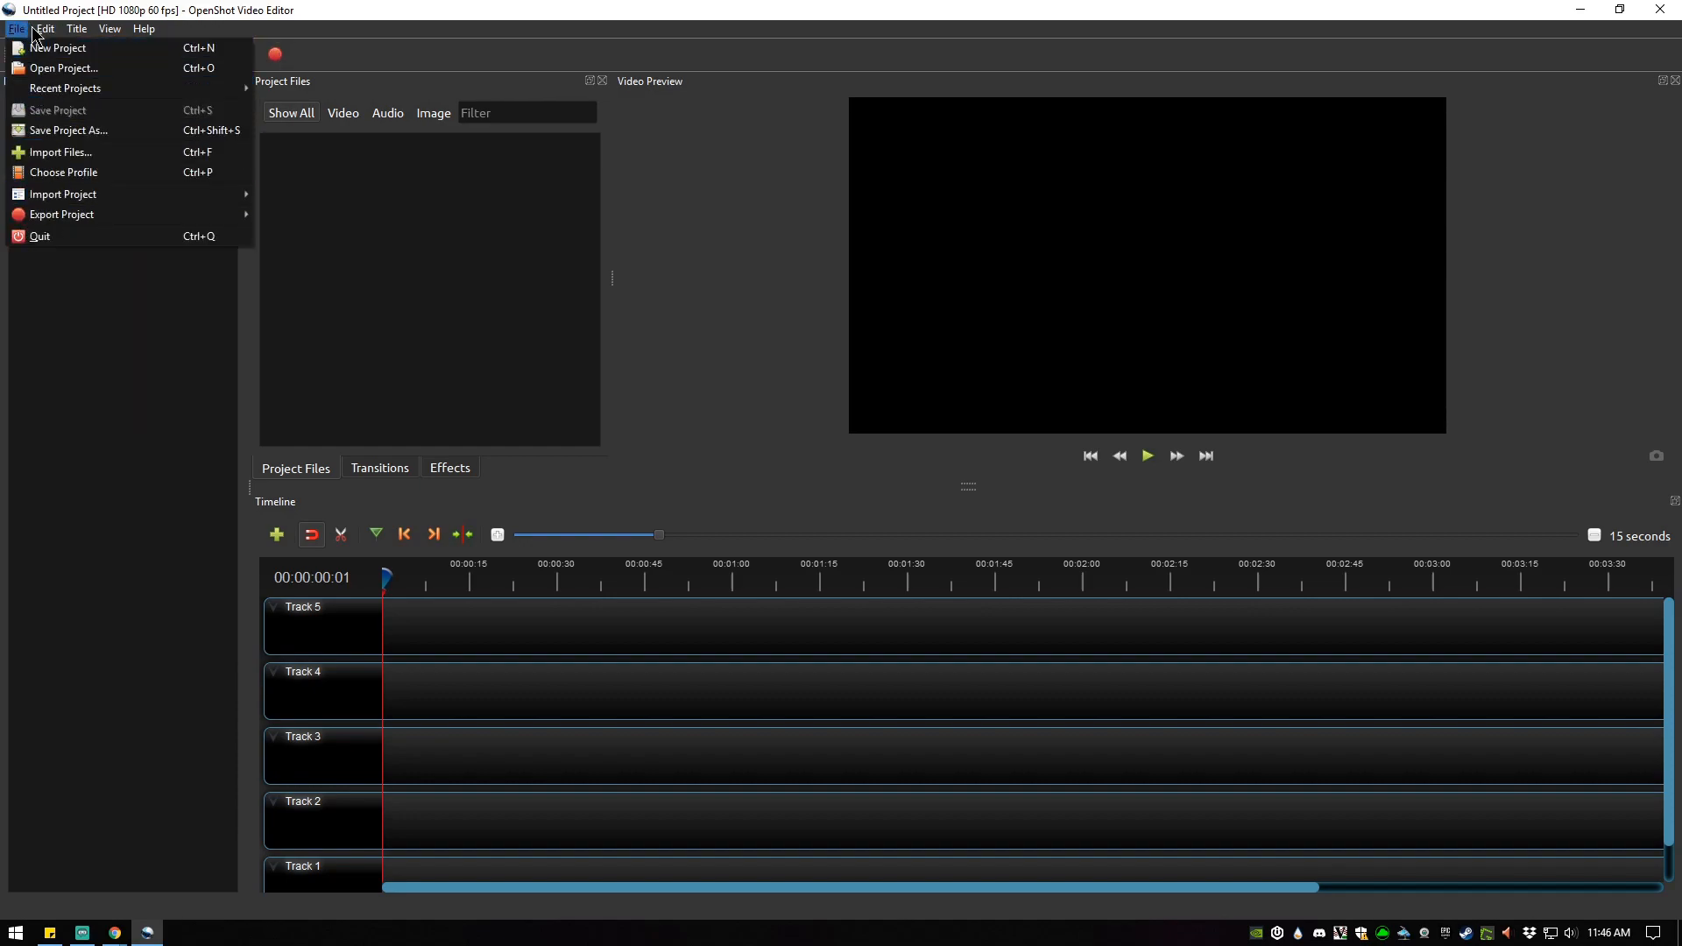
mouse_move(128, 32)
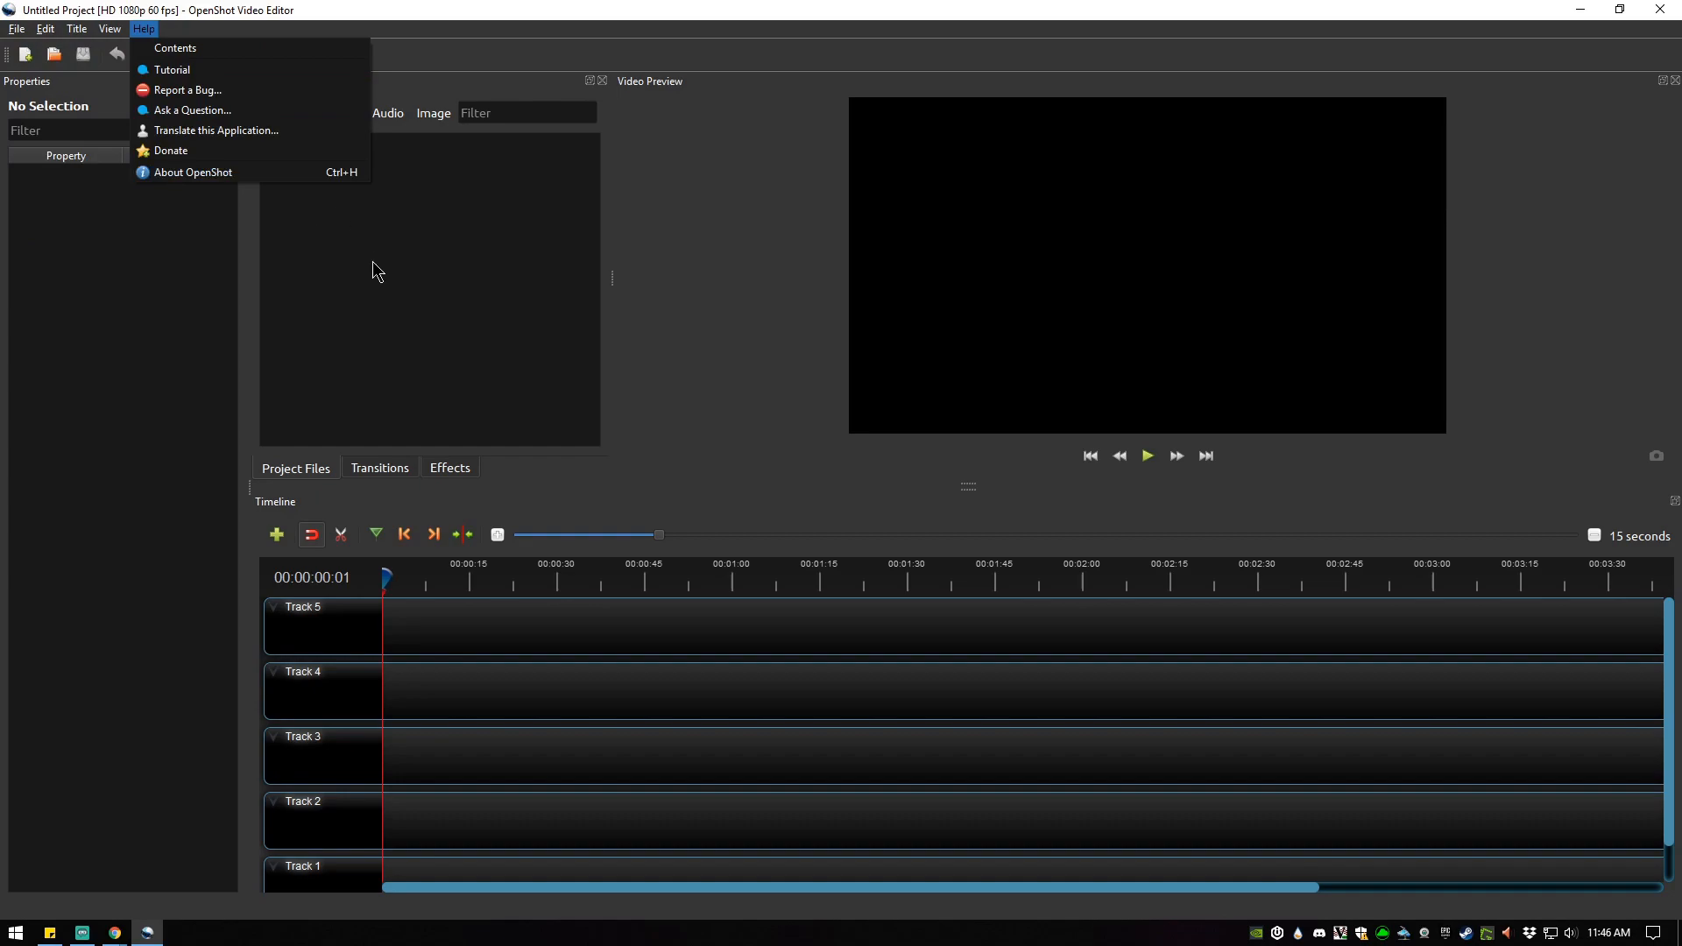
left_click(385, 308)
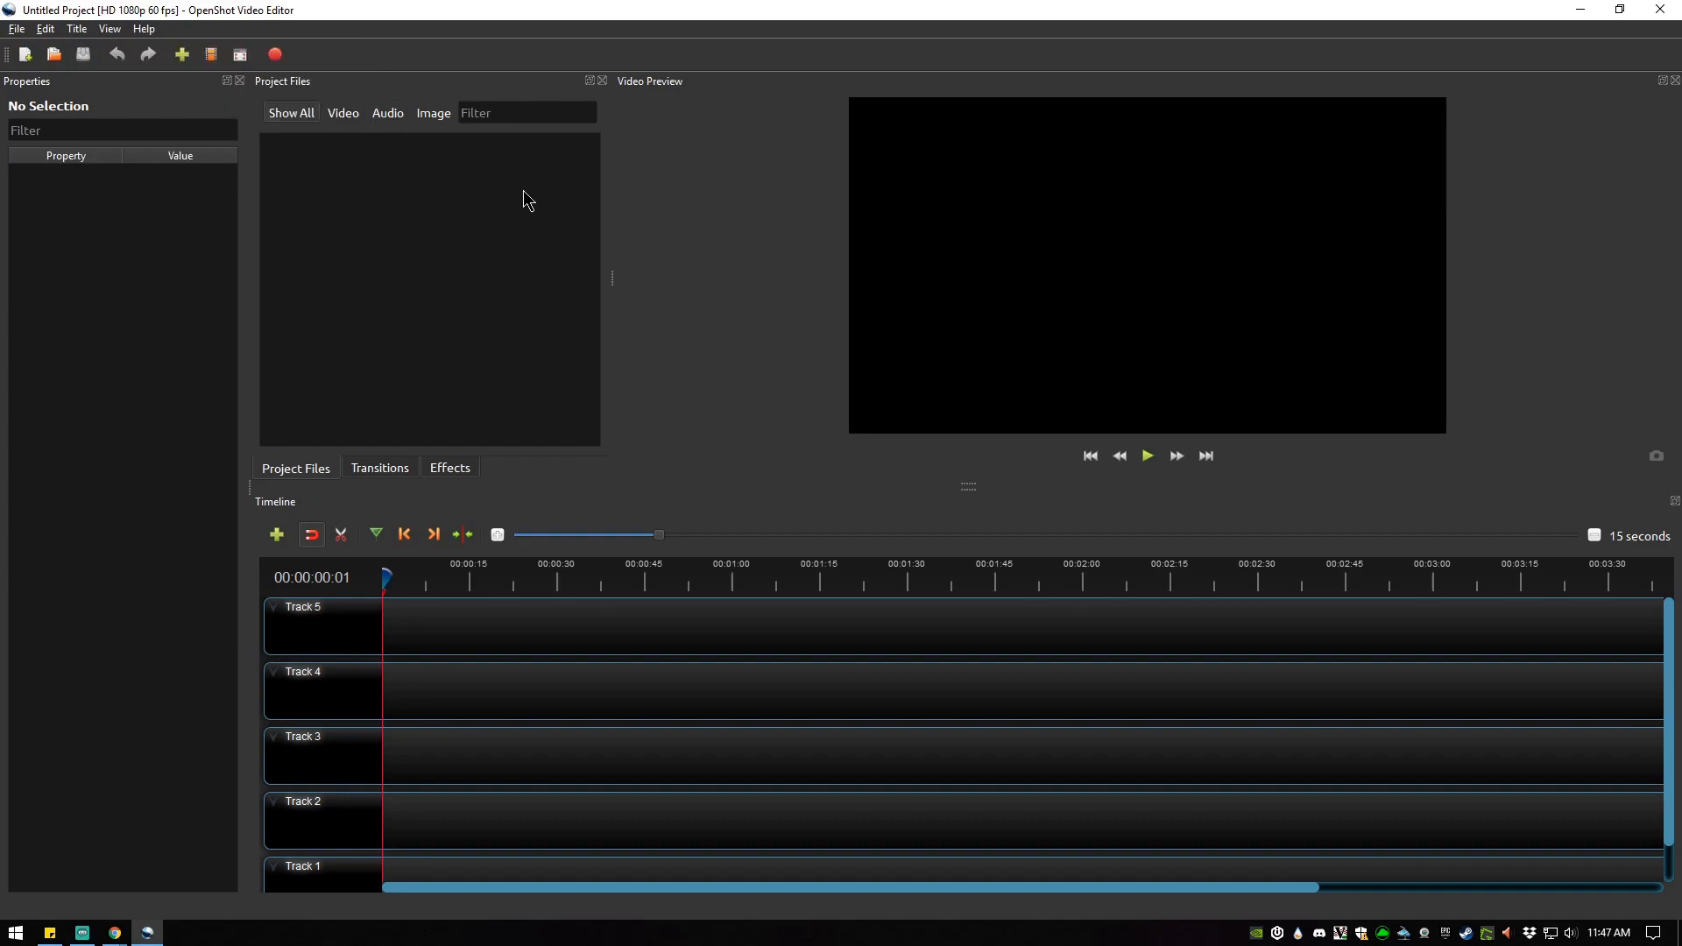
Examine the available transitions and effects, and return to the project files
left_click(382, 473)
left_click(450, 474)
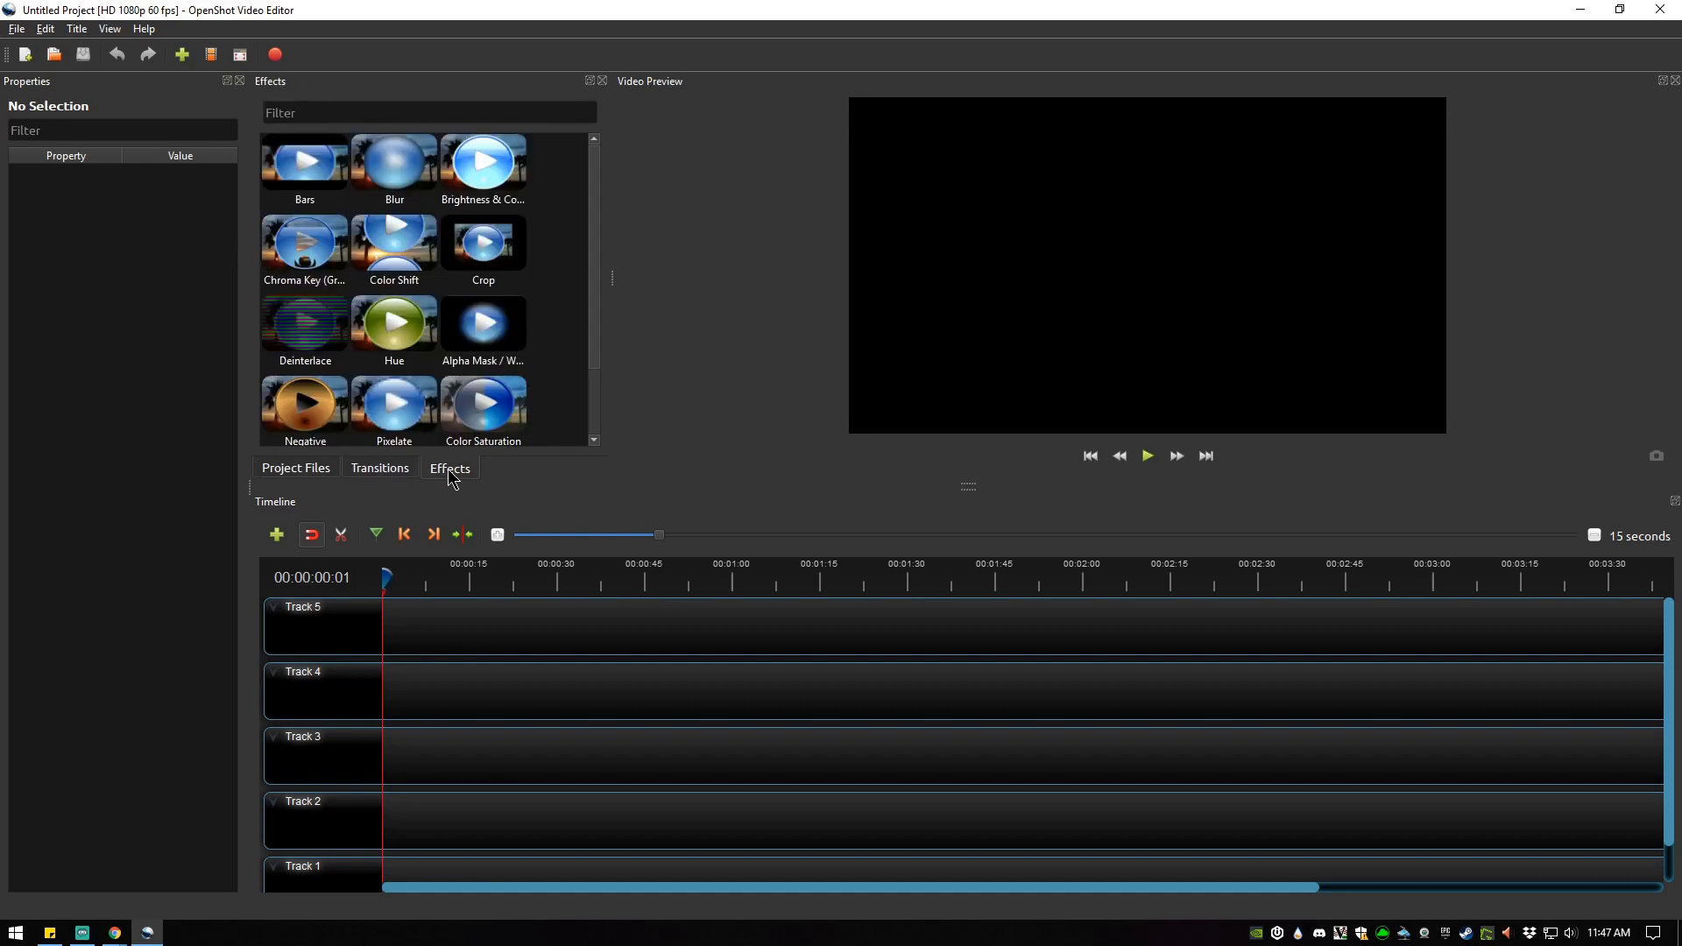
left_click(386, 478)
left_click(470, 478)
left_click(380, 478)
left_click(445, 471)
left_click(386, 473)
left_click(446, 473)
left_click(385, 477)
left_click(449, 477)
left_click(383, 475)
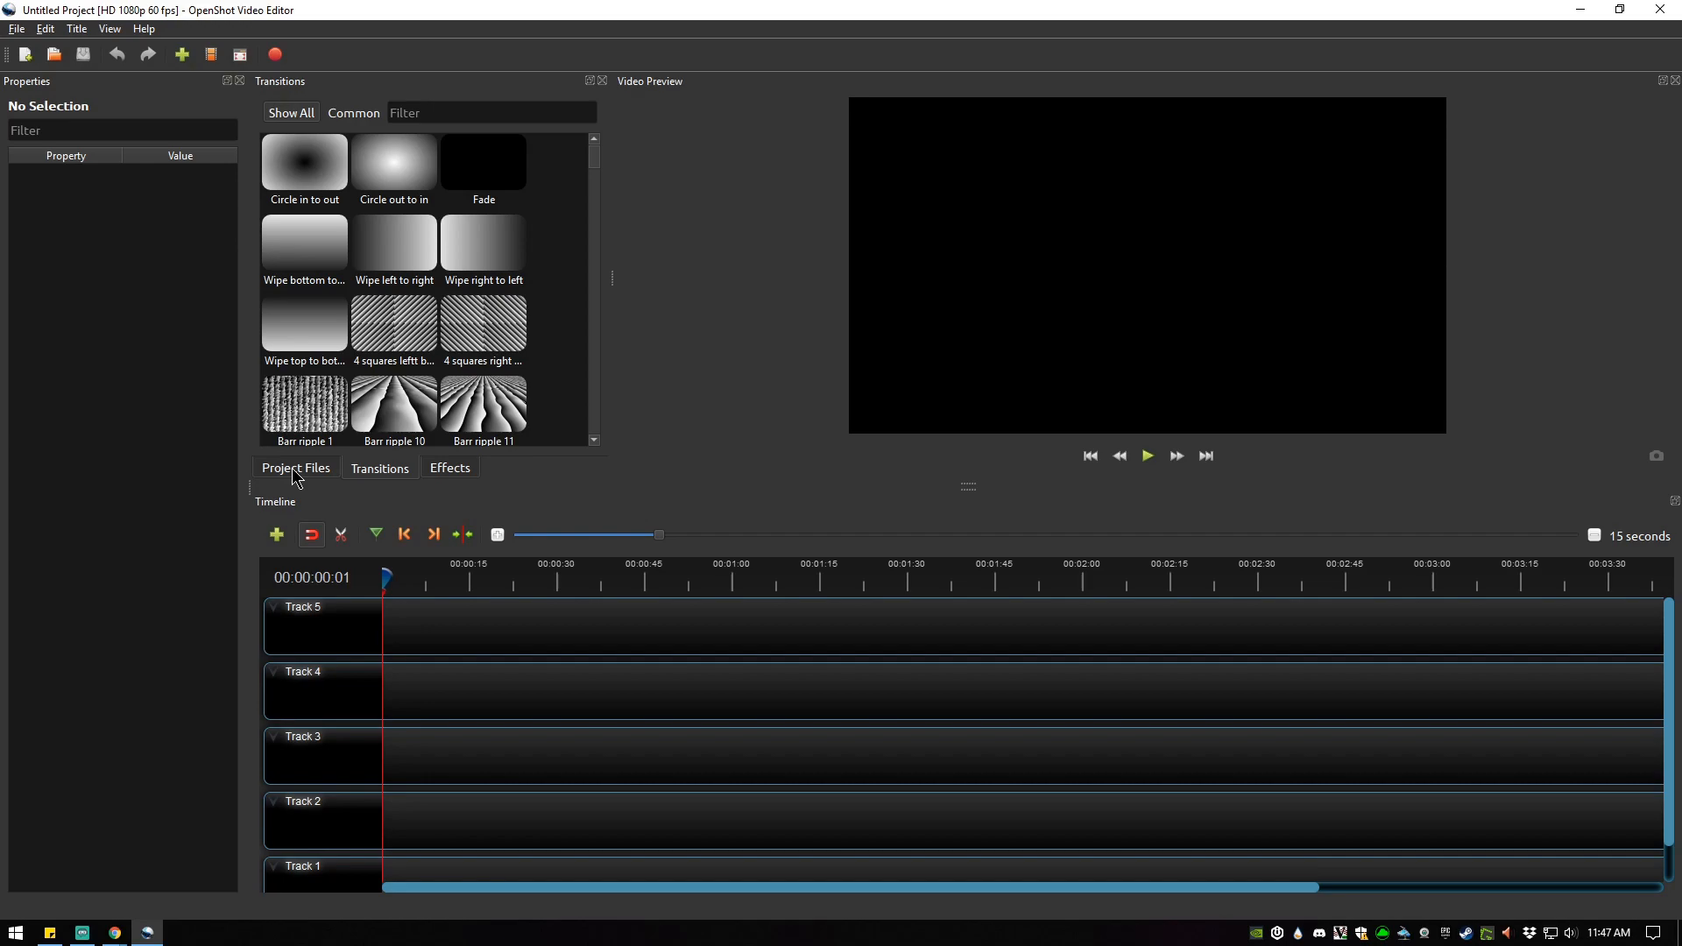
left_click(296, 473)
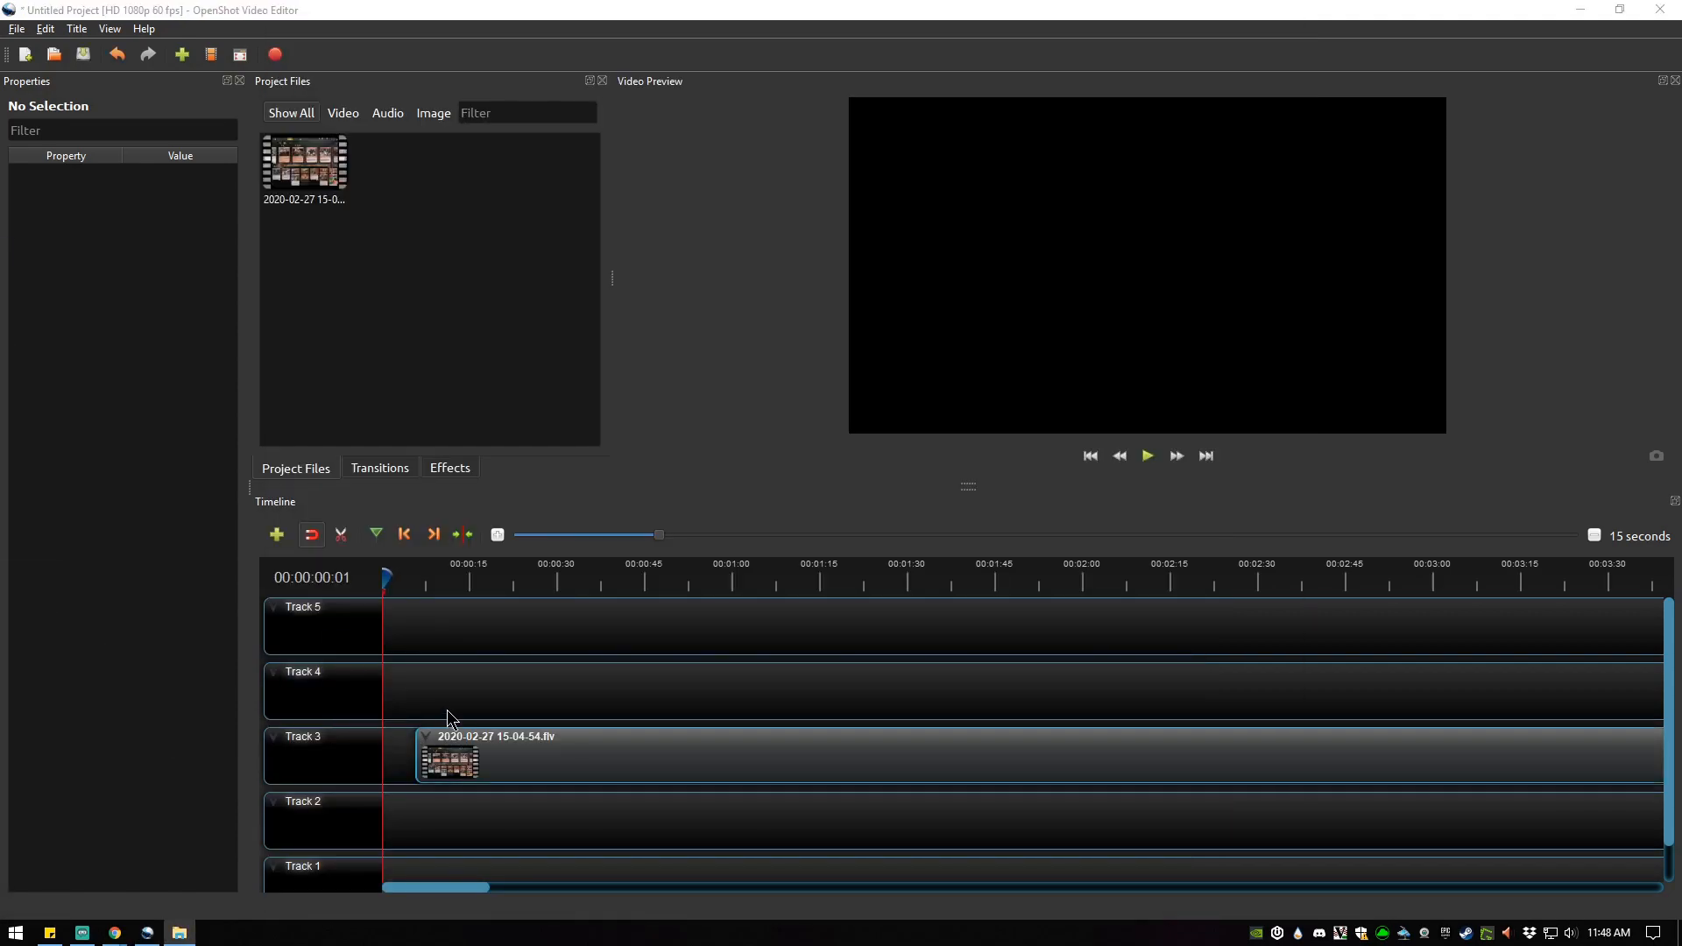
left_click_drag(482, 758, 450, 758)
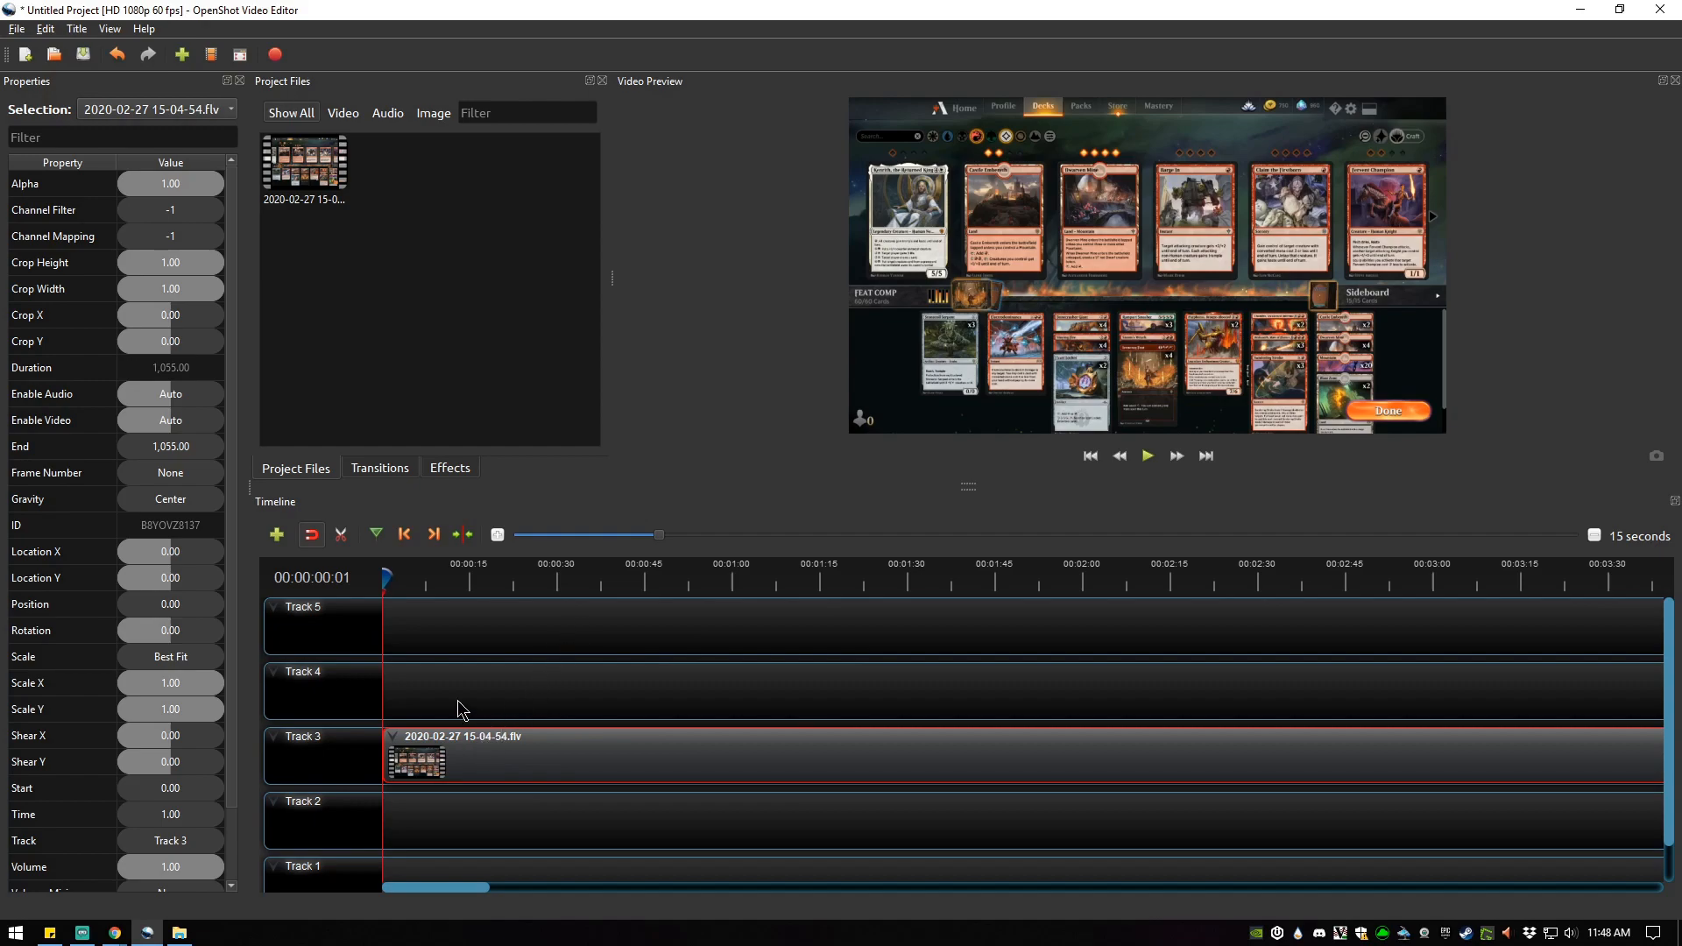
mouse_move(480, 754)
left_mouse_down()
mouse_move(477, 626)
mouse_move(478, 743)
mouse_move(465, 729)
left_mouse_up()
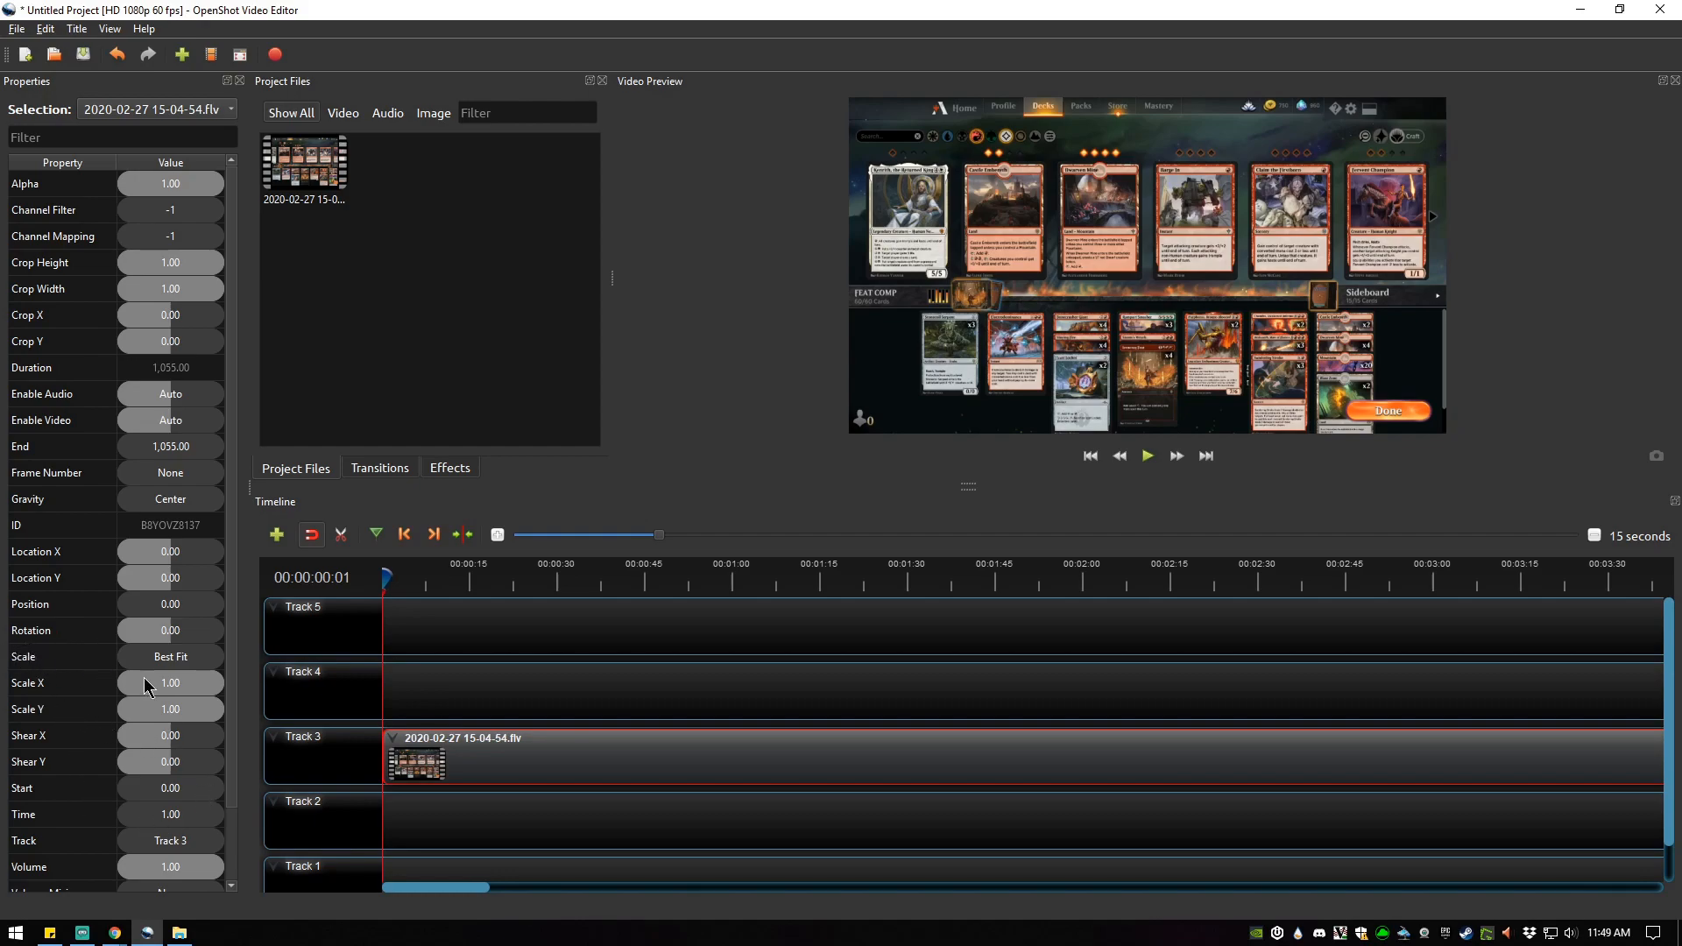
Set the Track 3 clip's volume to 0.5 with the playhead at about 35 seconds
scroll(457, 849, "down", 1)
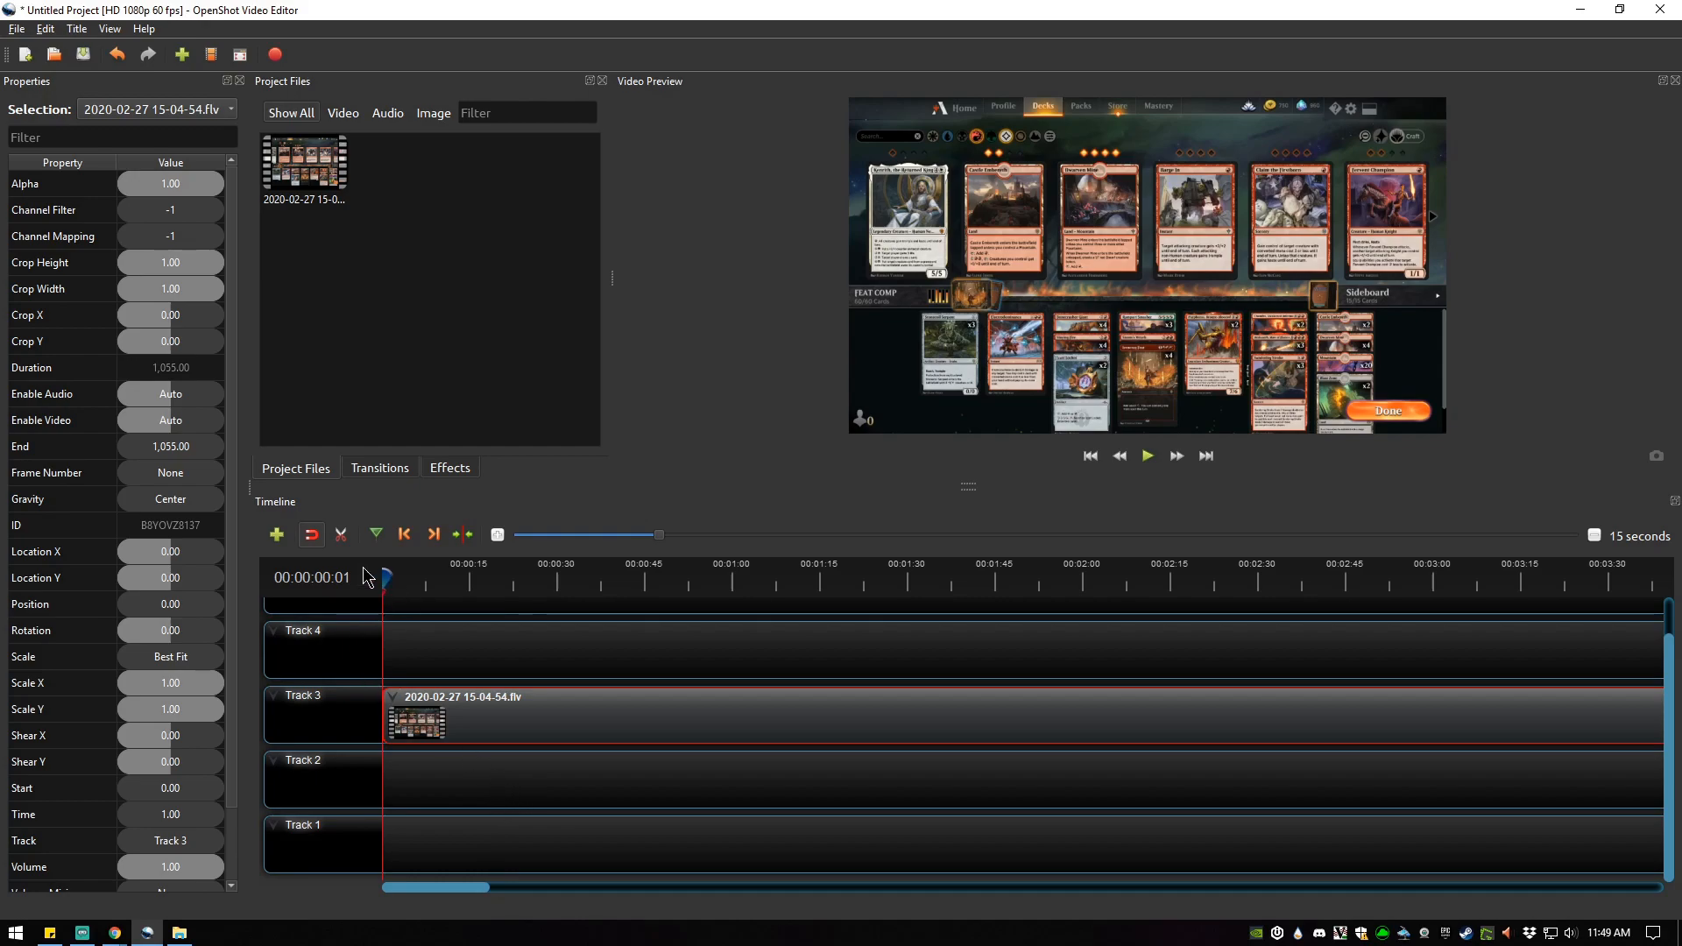
left_click(591, 580)
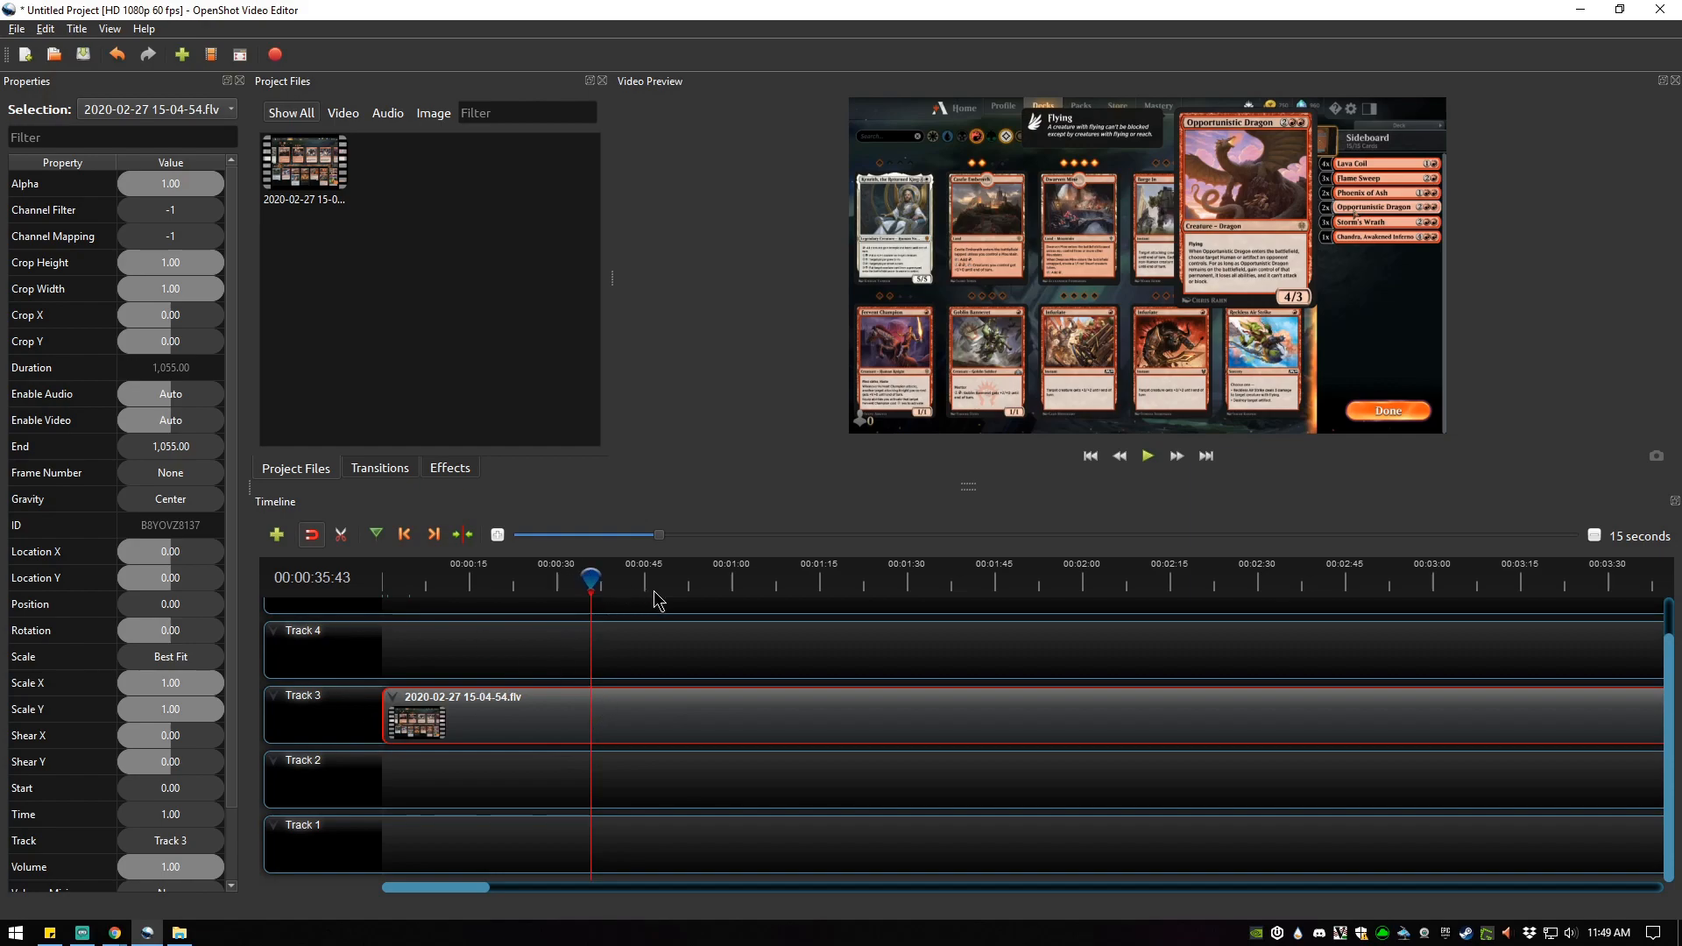
scroll(72, 724, "down", 2)
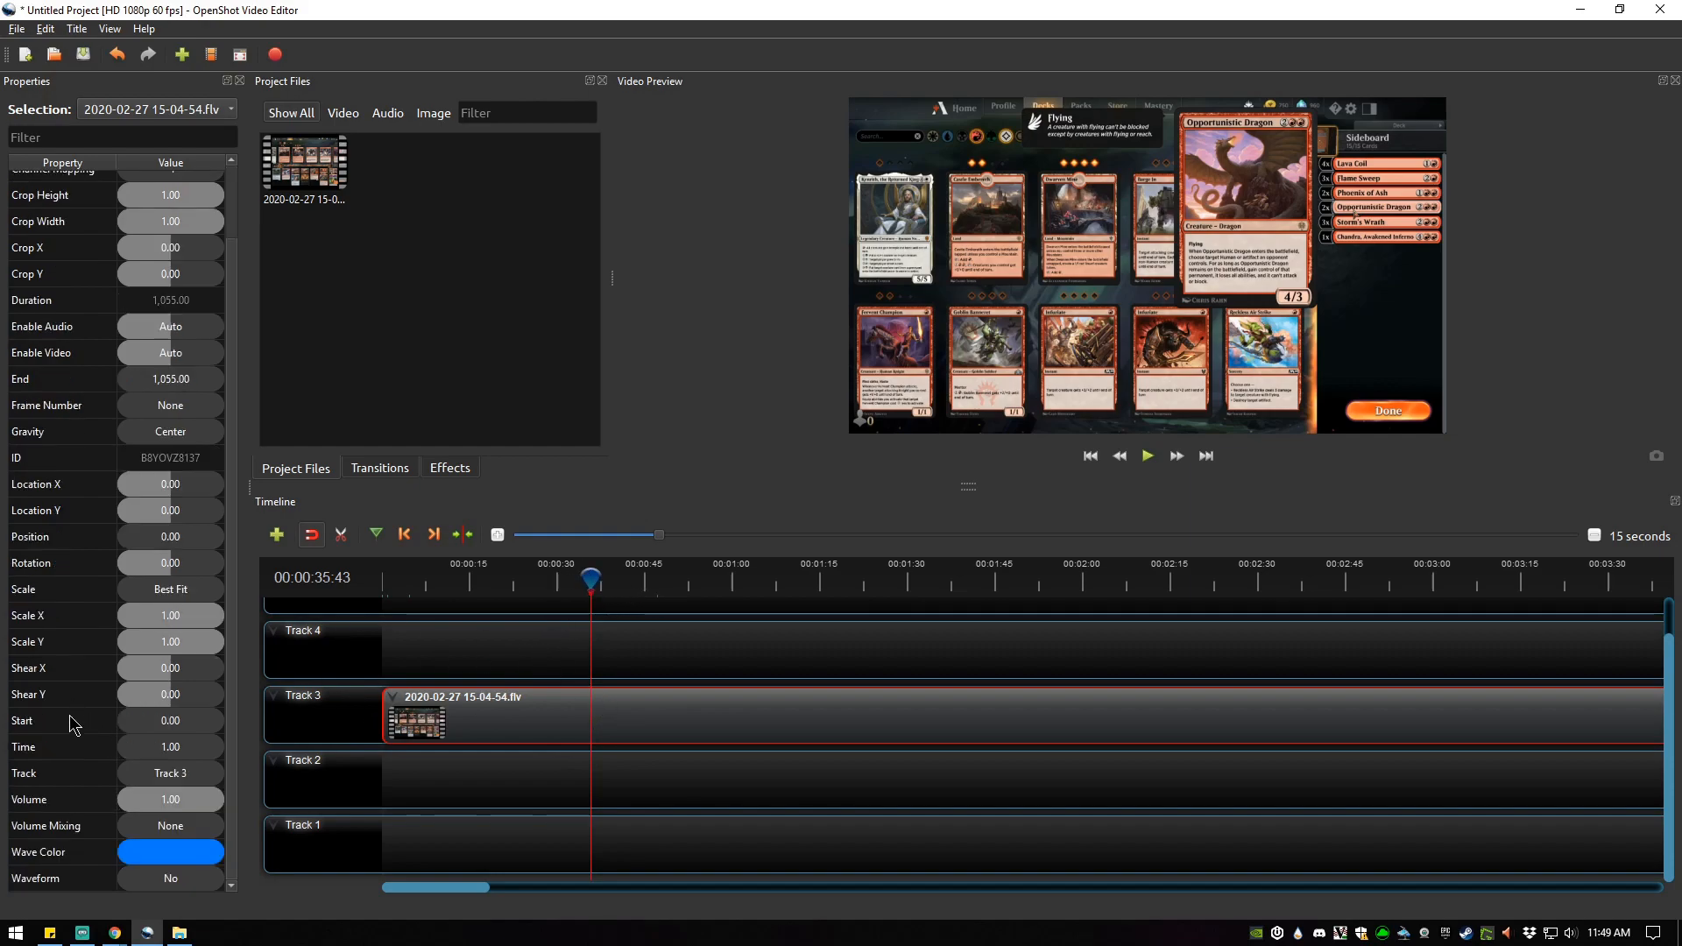
left_click(181, 801)
left_click(180, 799)
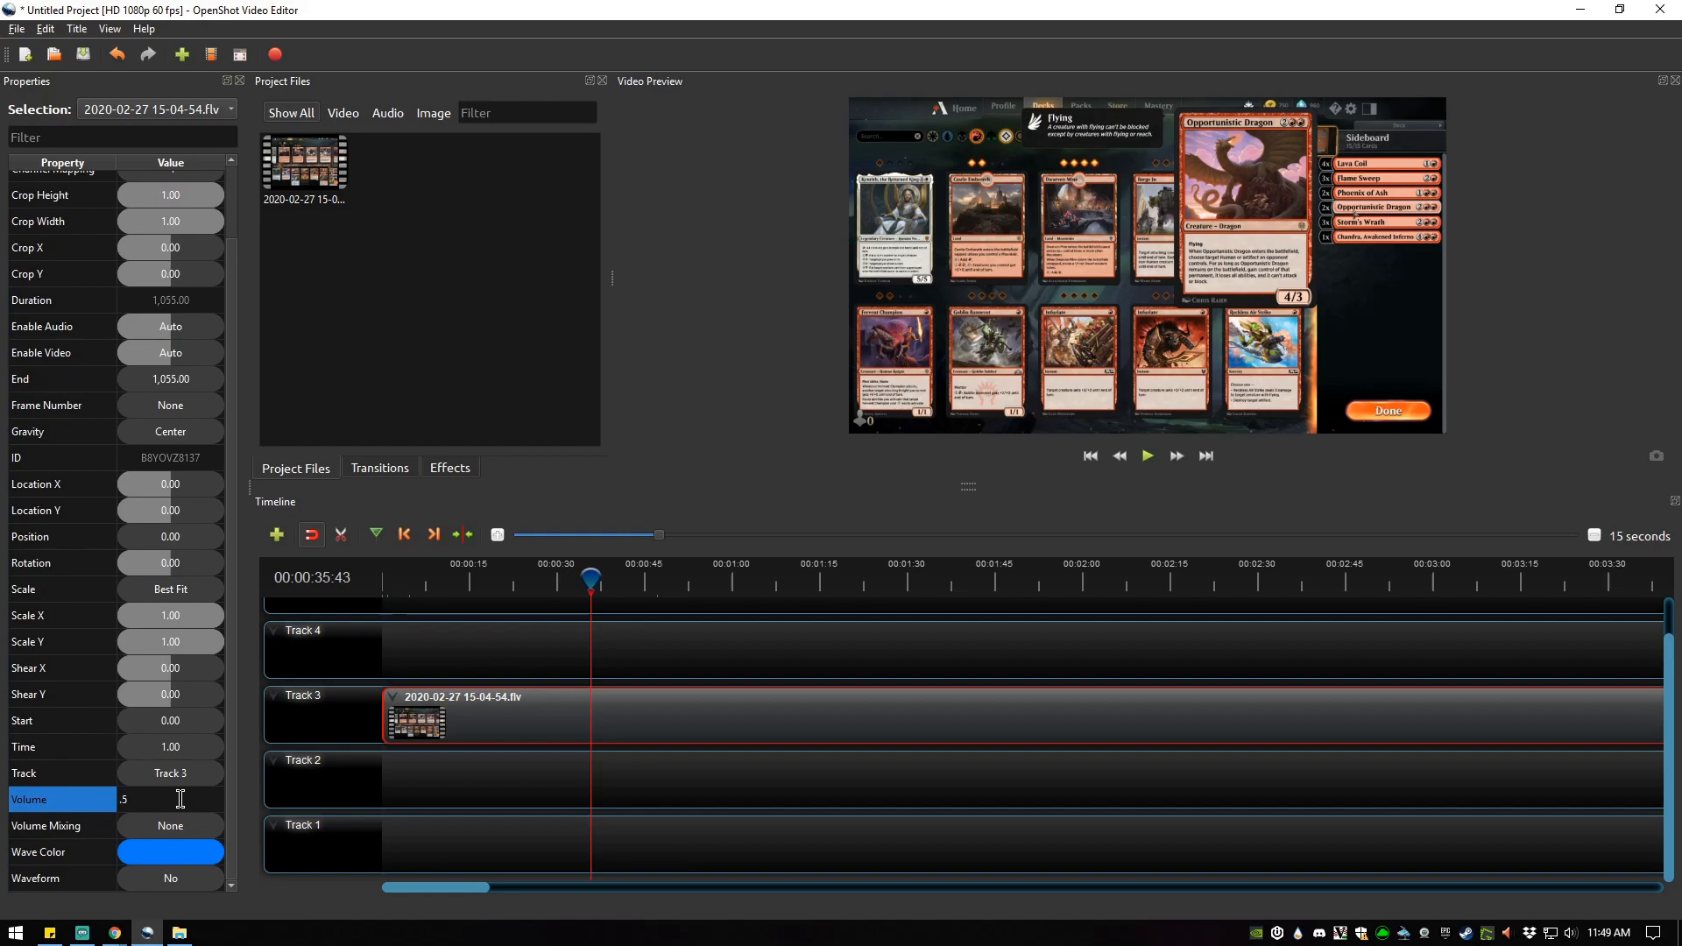
type(".5")
key("Return")
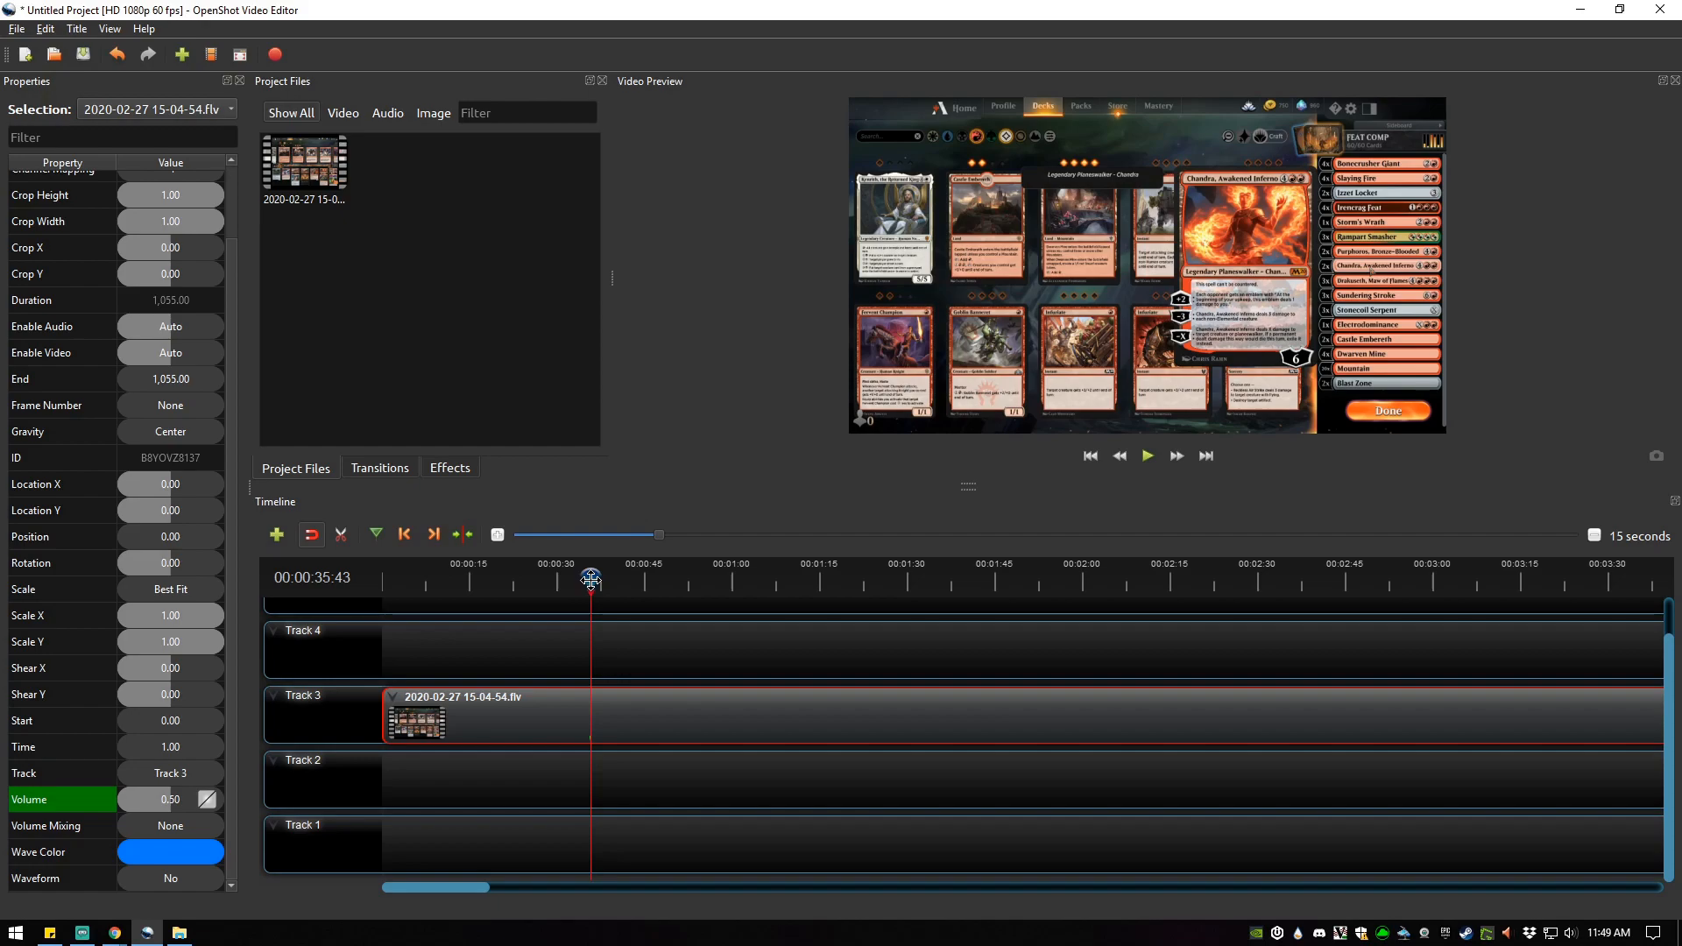
Compare the clip's volume value at the timeline start and at about 45 seconds, and return the playhead to the start
left_click_drag(592, 579, 368, 585)
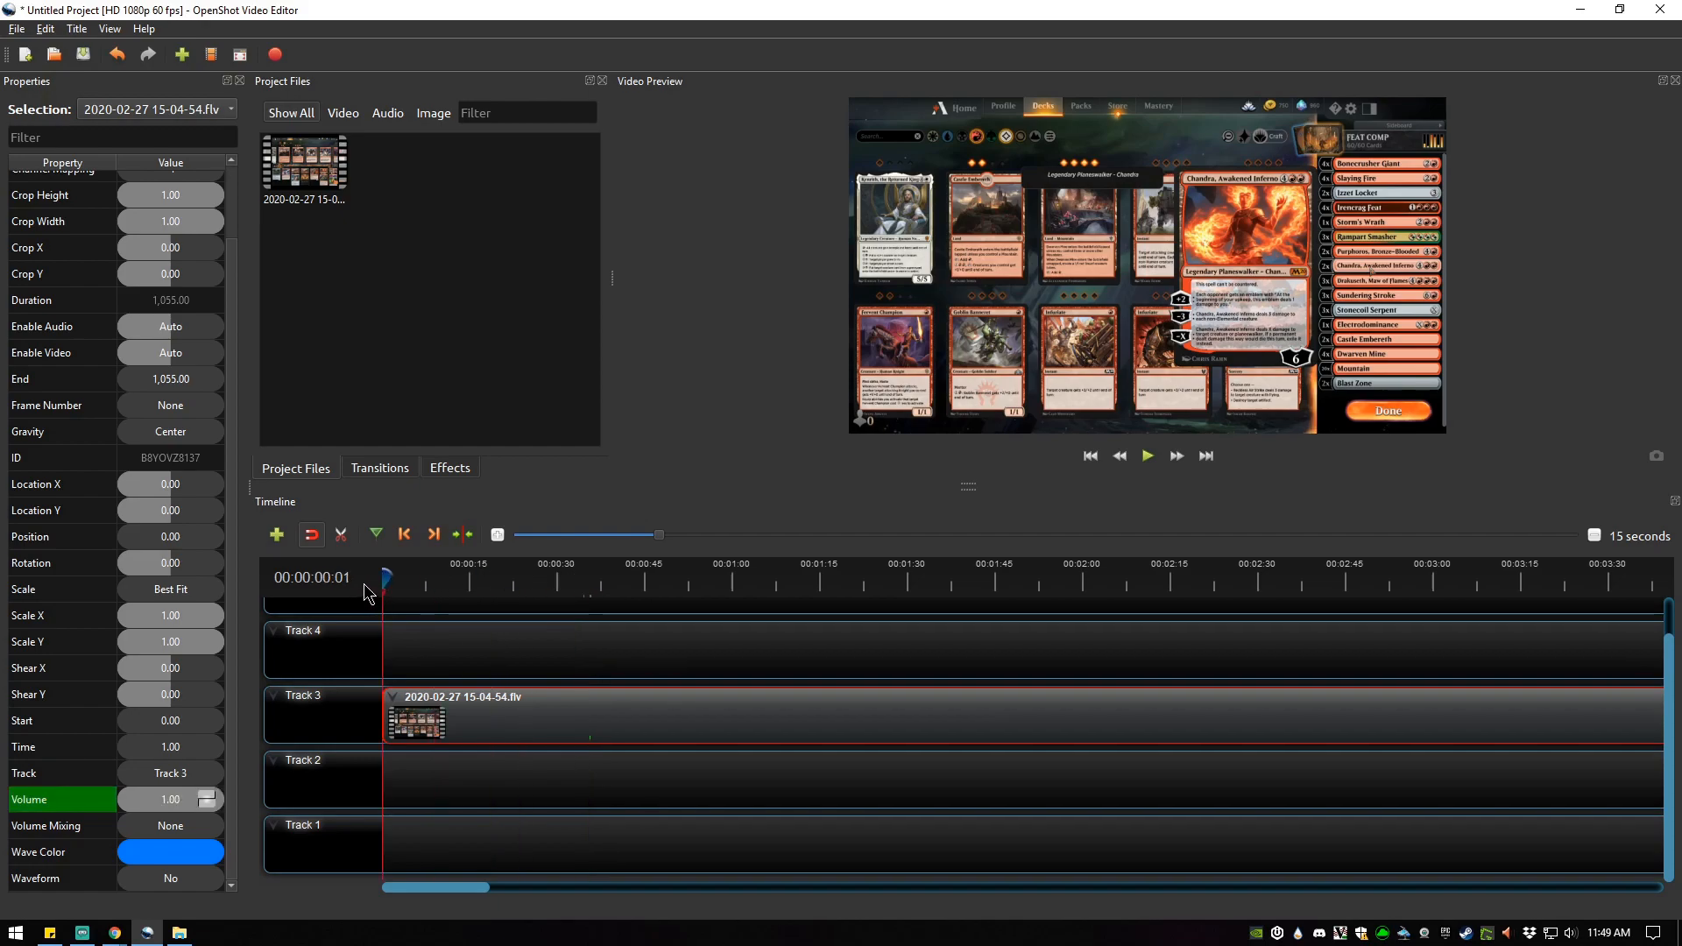
left_click_drag(385, 580, 644, 576)
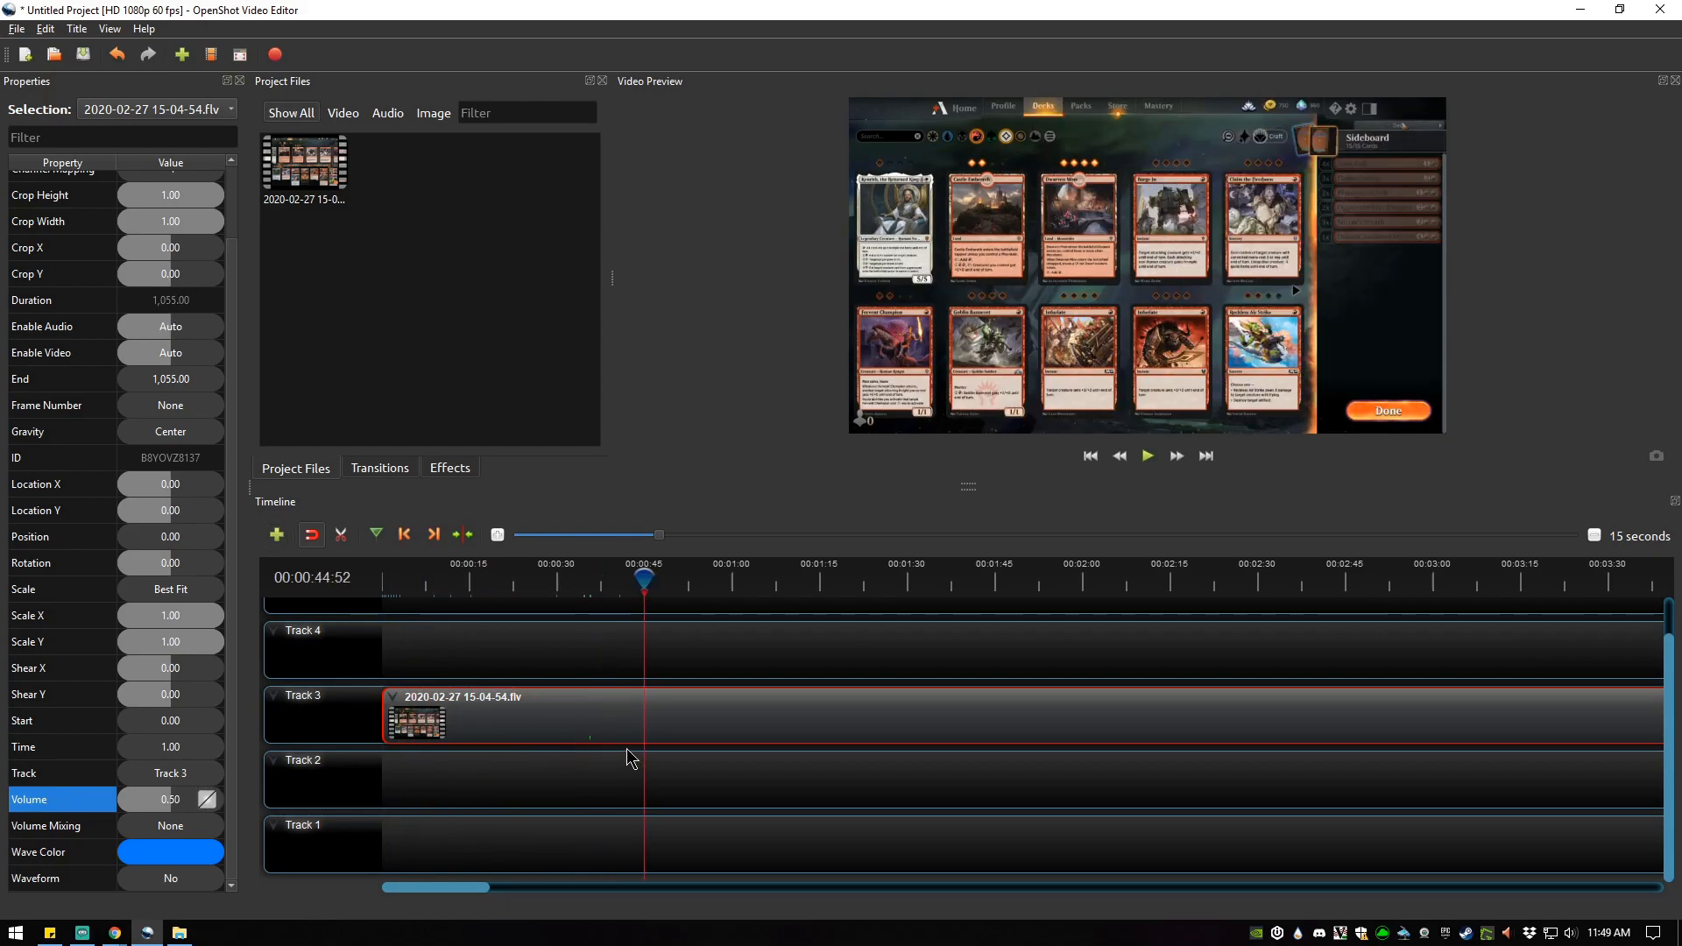
left_click_drag(644, 578, 377, 586)
left_click(501, 722)
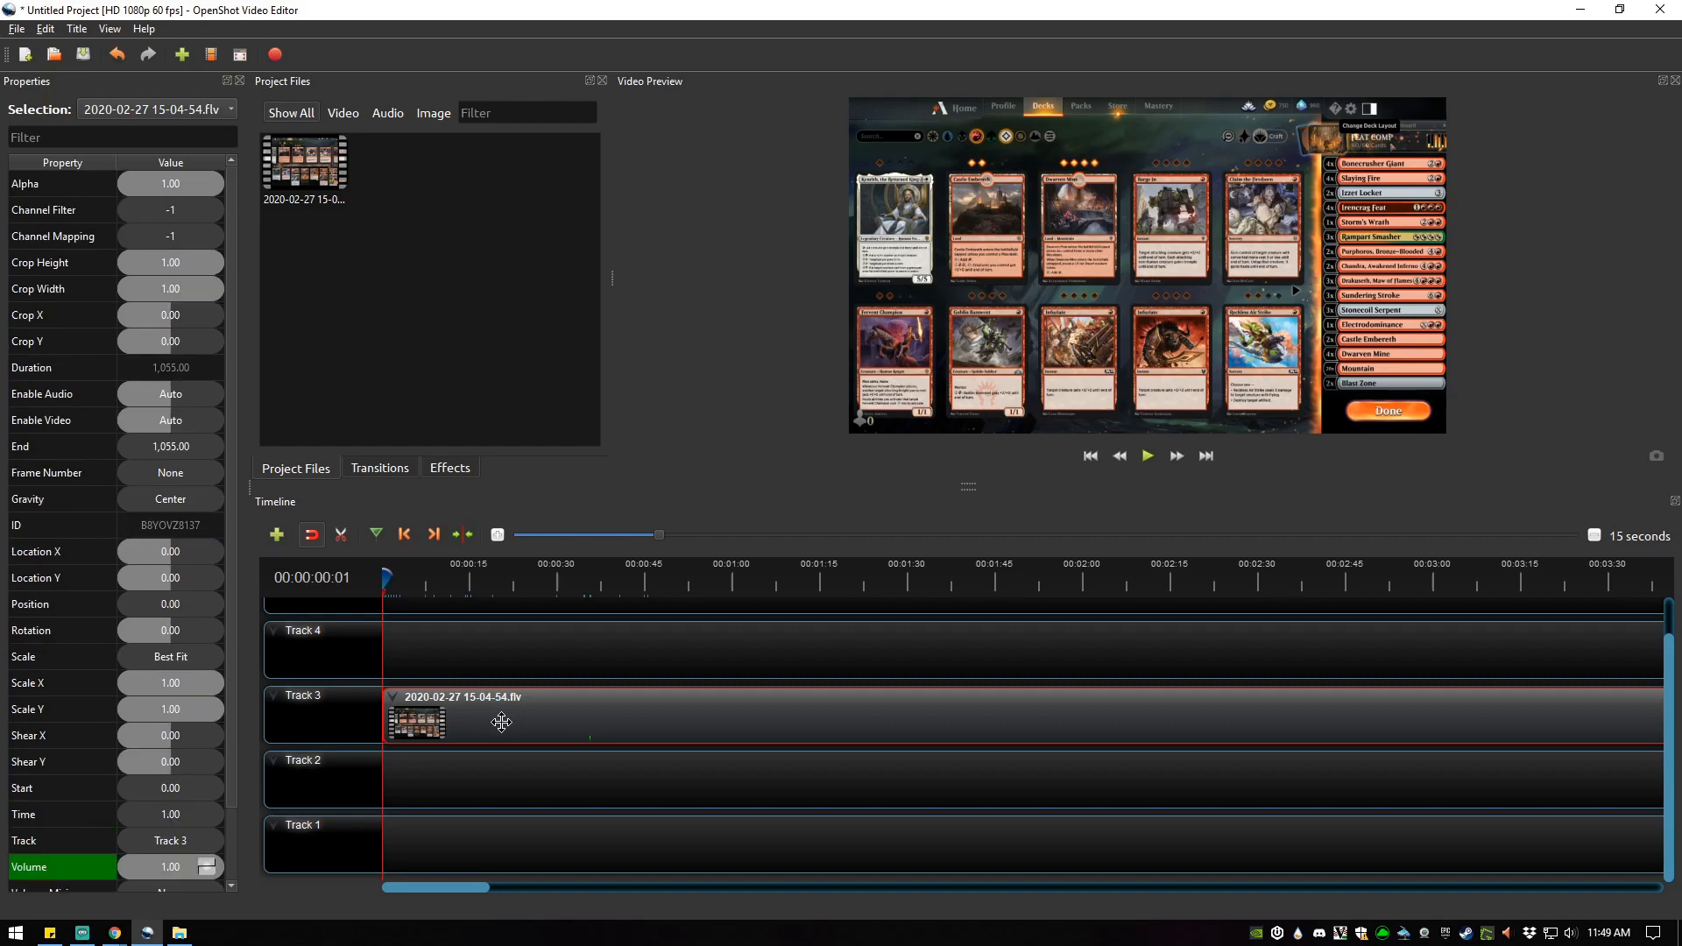
right_click(501, 722)
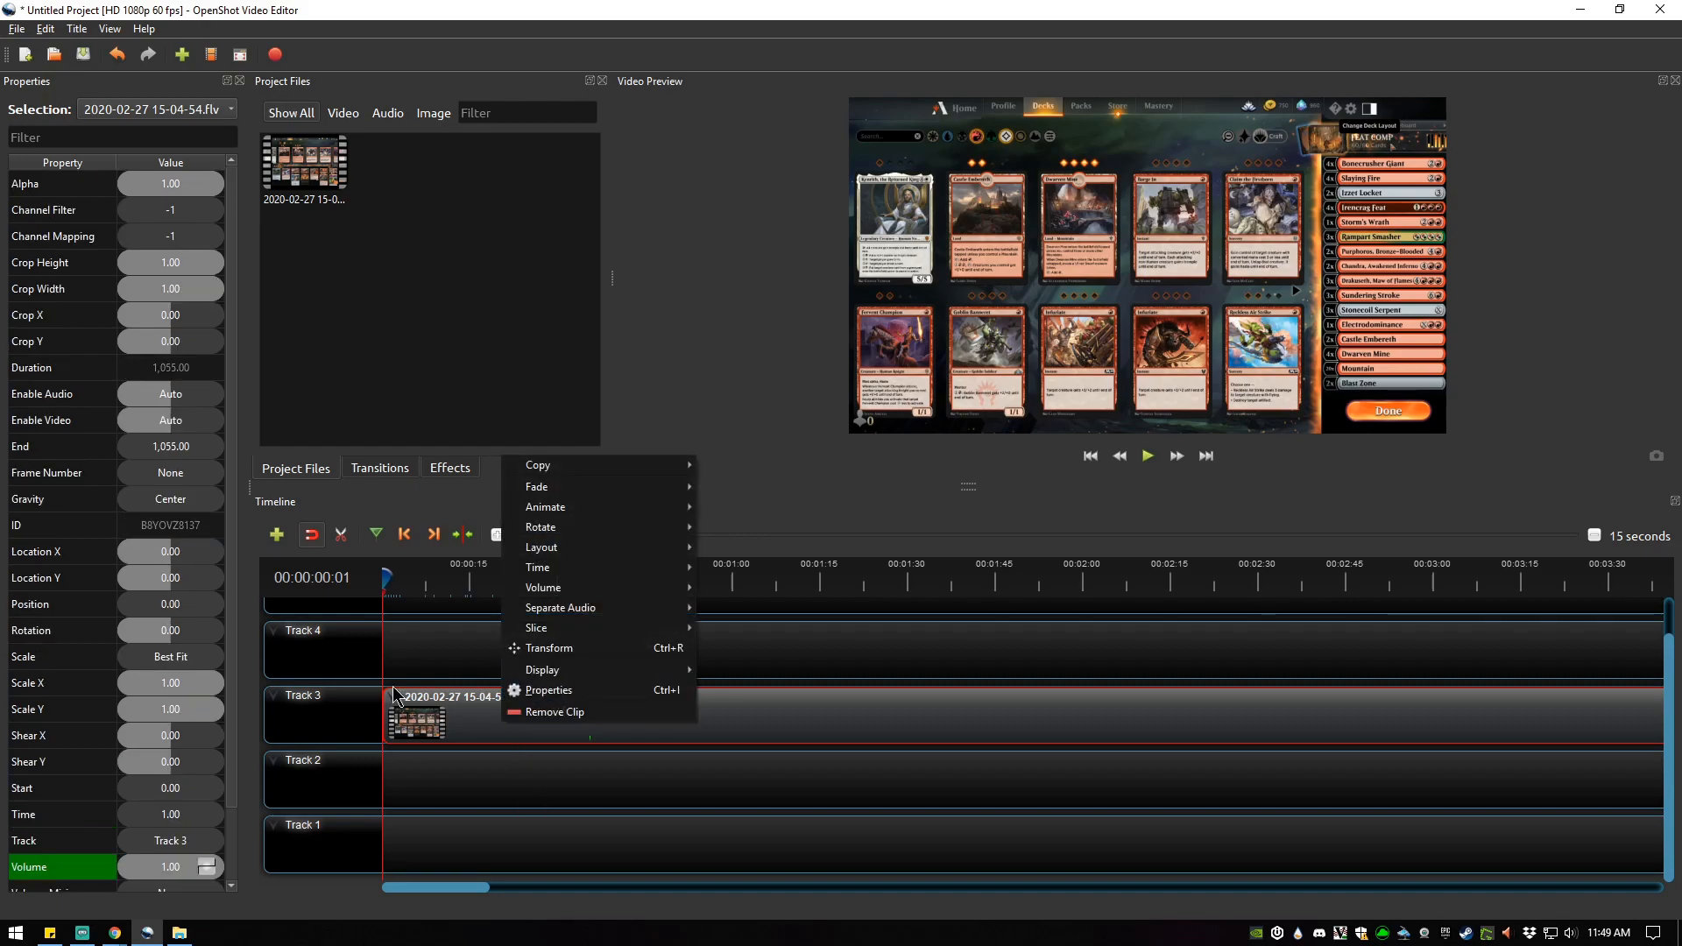
left_click(504, 804)
left_click(466, 698)
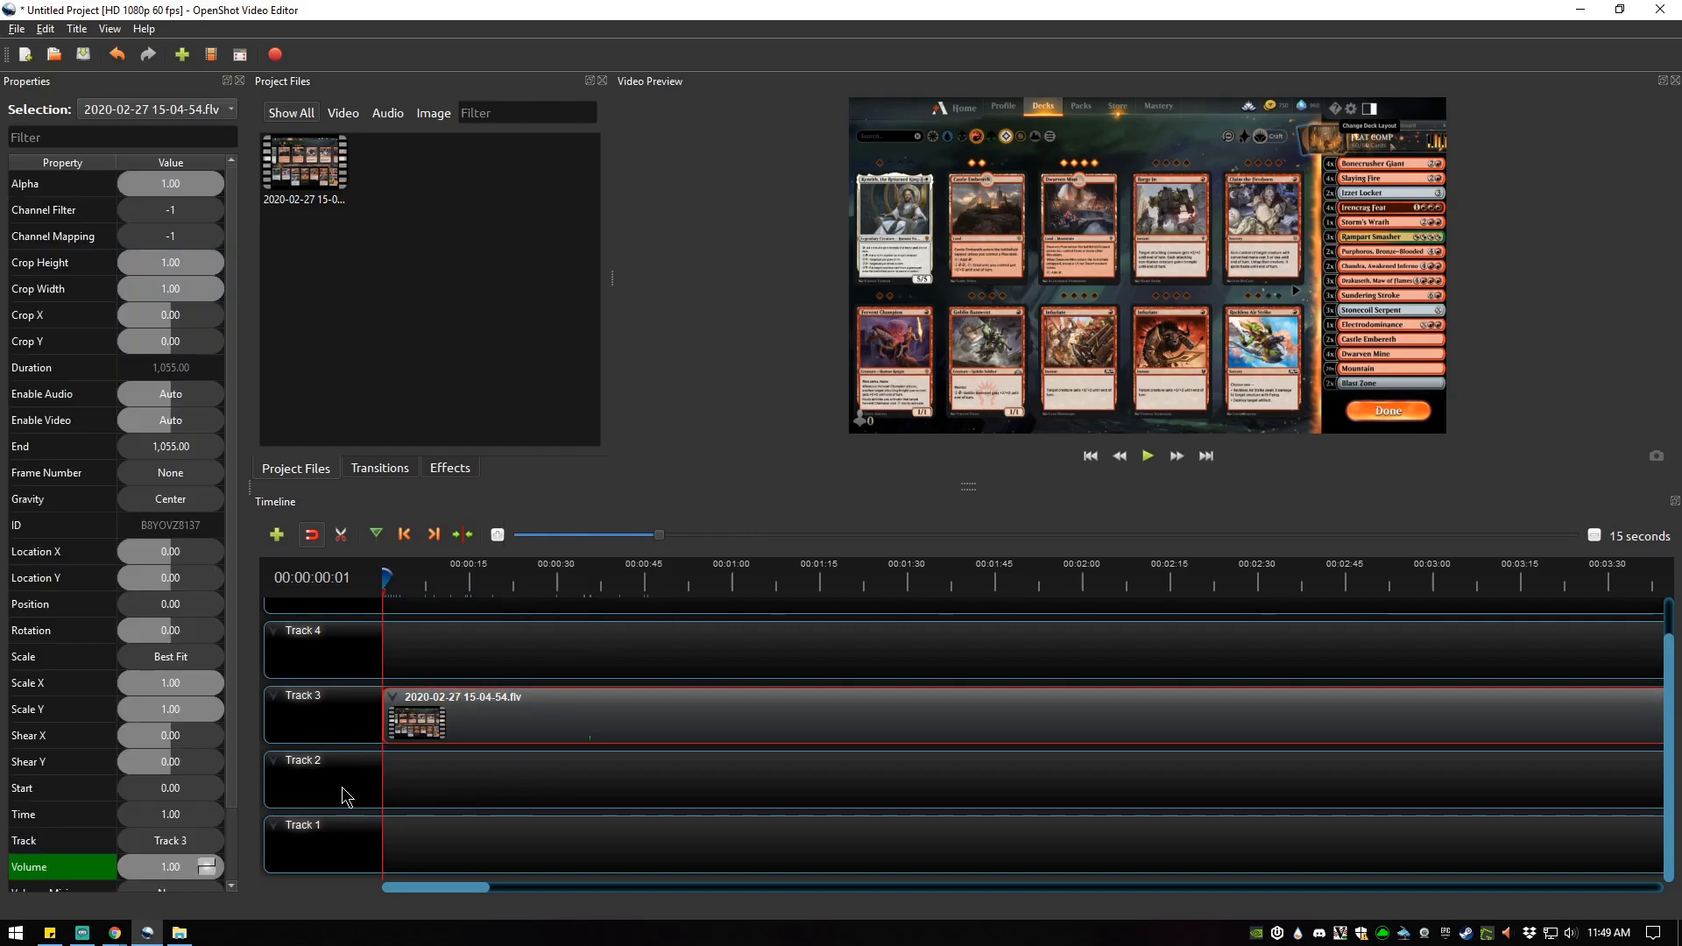
scroll(225, 785, "down", 1)
left_click(595, 719)
scroll(179, 742, "down", 1)
scroll(151, 743, "up", 1)
scroll(78, 743, "down", 1)
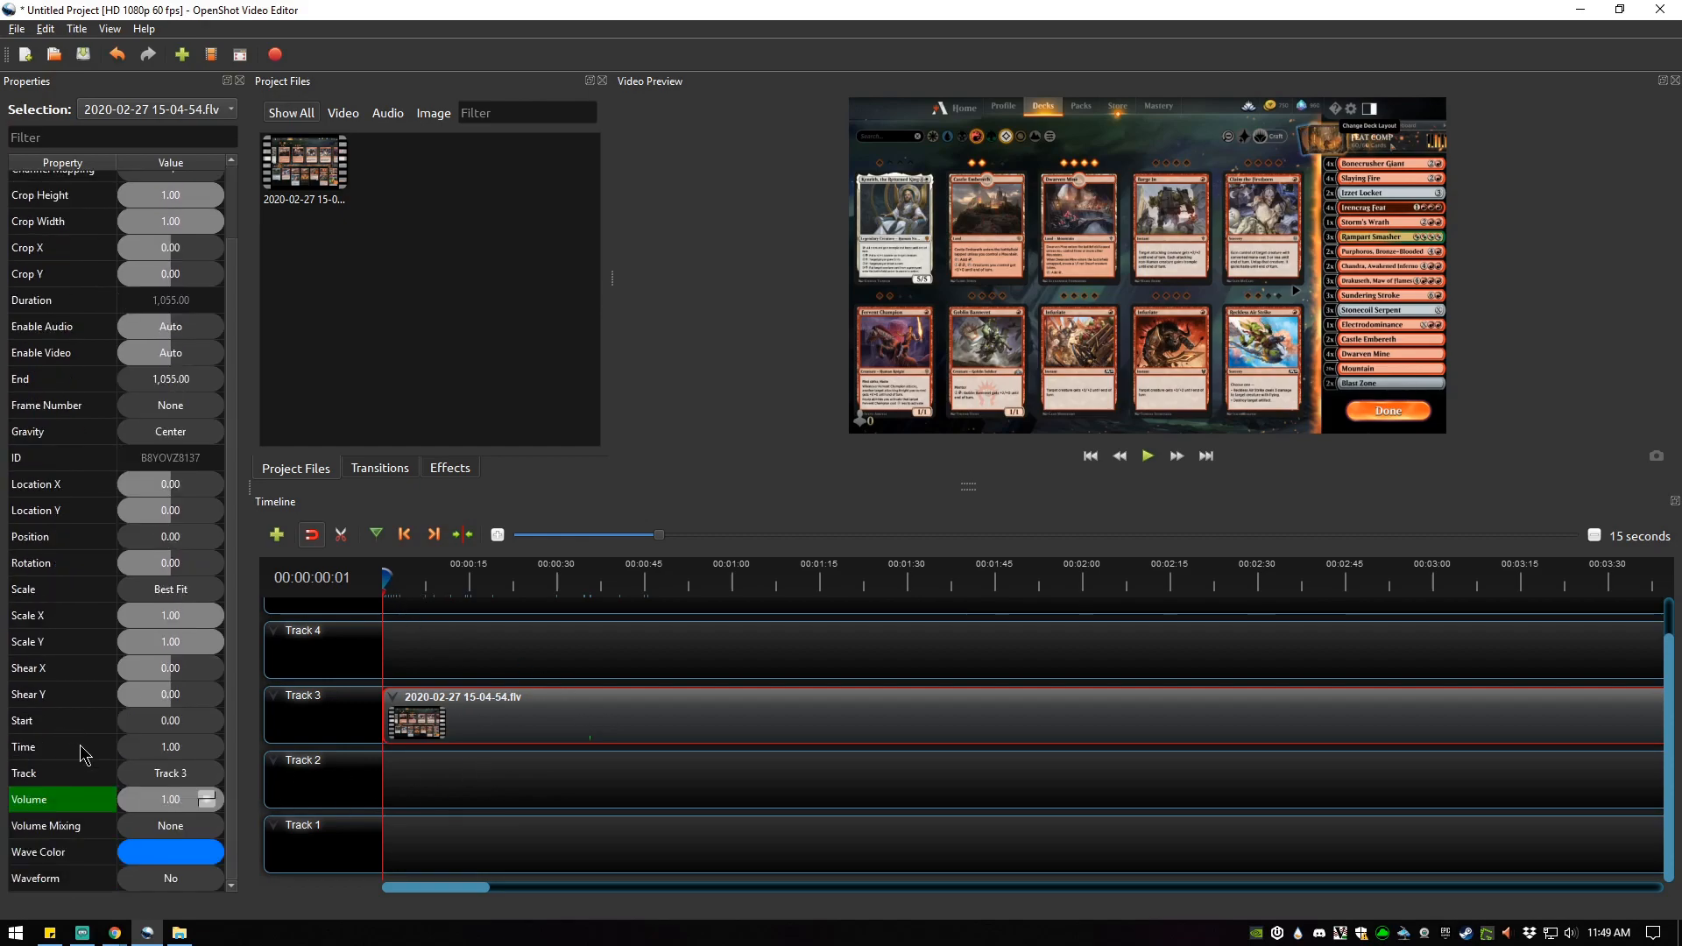
Reset the Track 3 clip's volume and check its value at about 23 seconds and at the timeline start
right_click(476, 717)
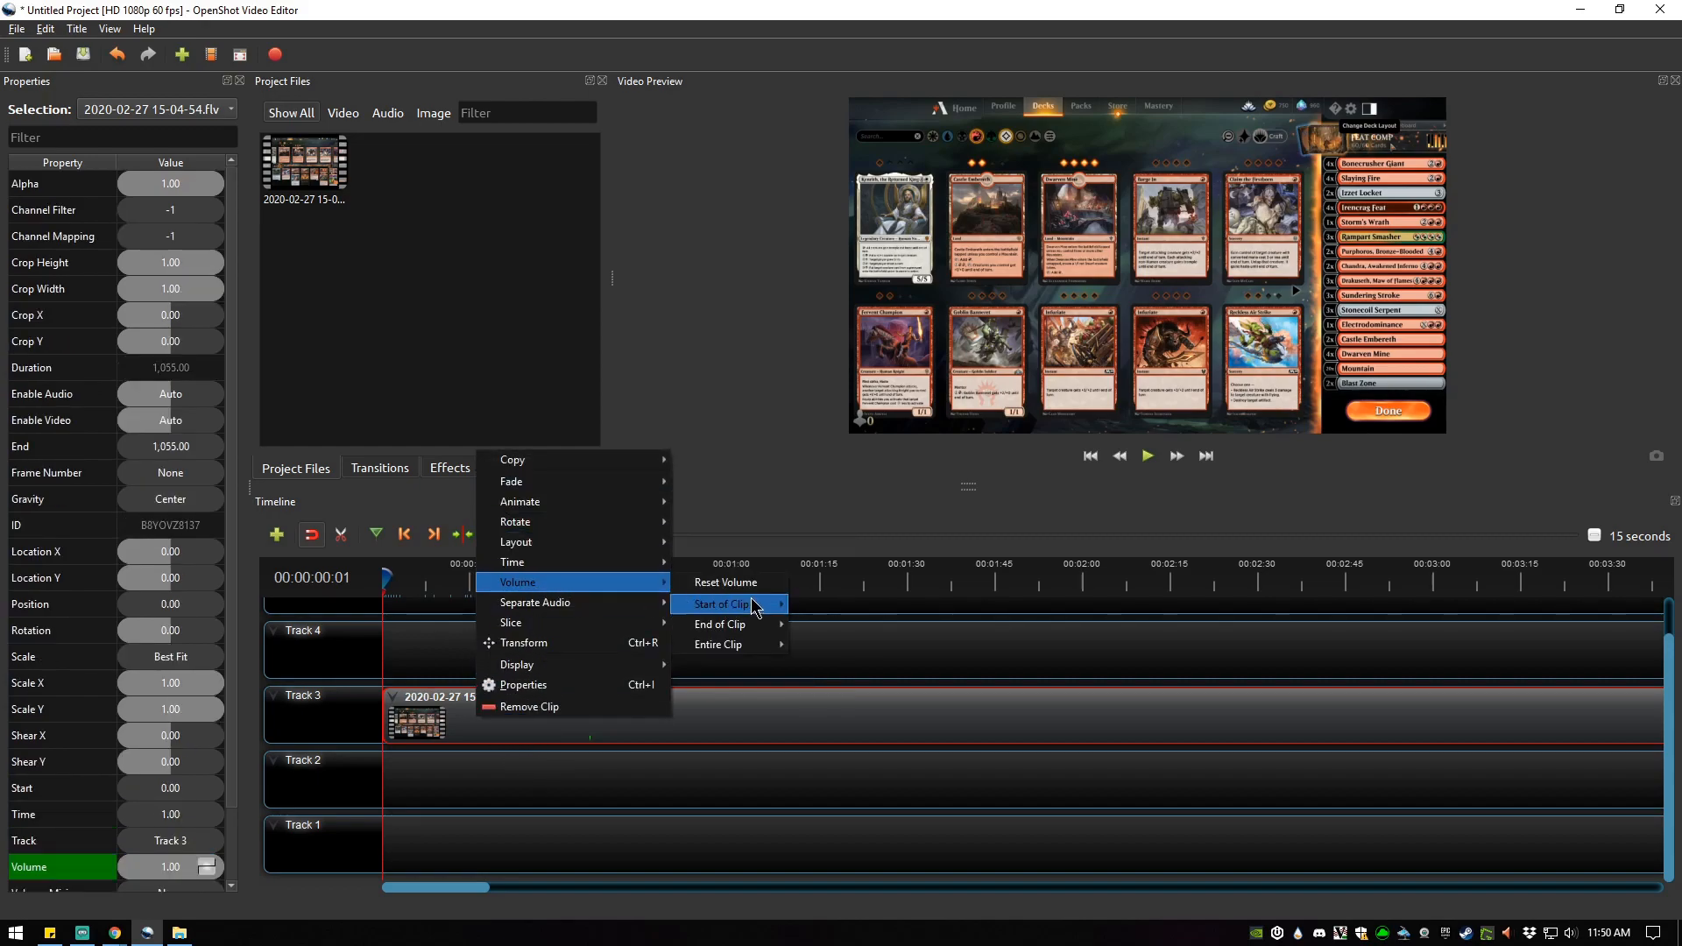
left_click(727, 582)
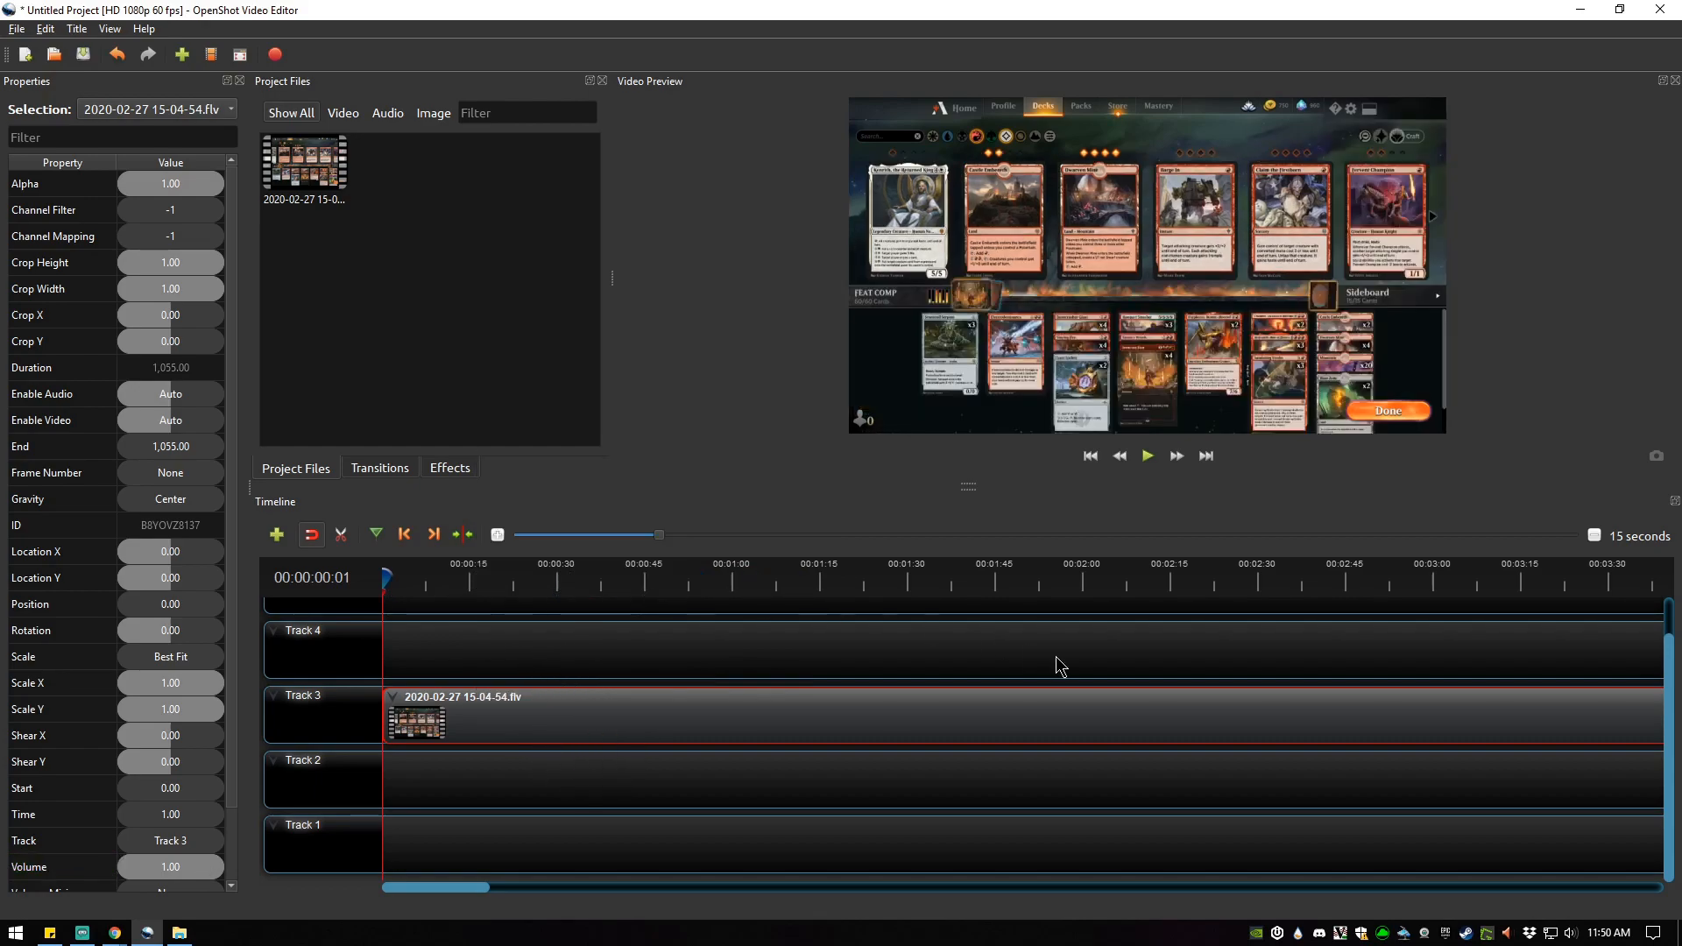
left_click_drag(385, 579, 518, 578)
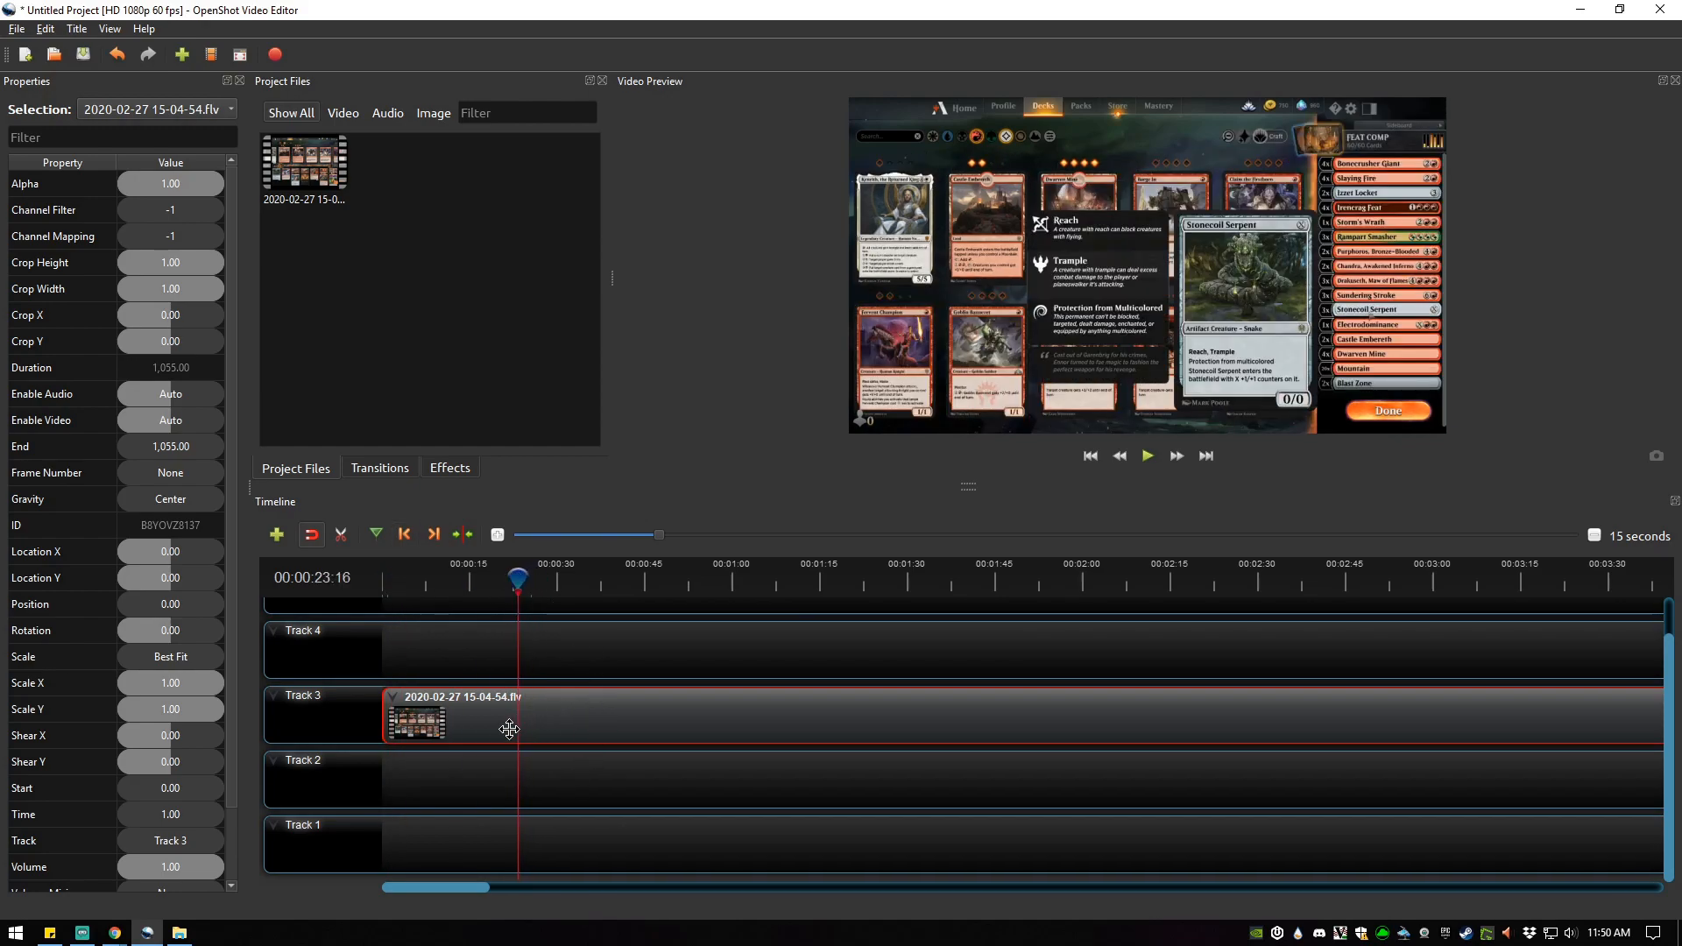
scroll(58, 646, "down", 1)
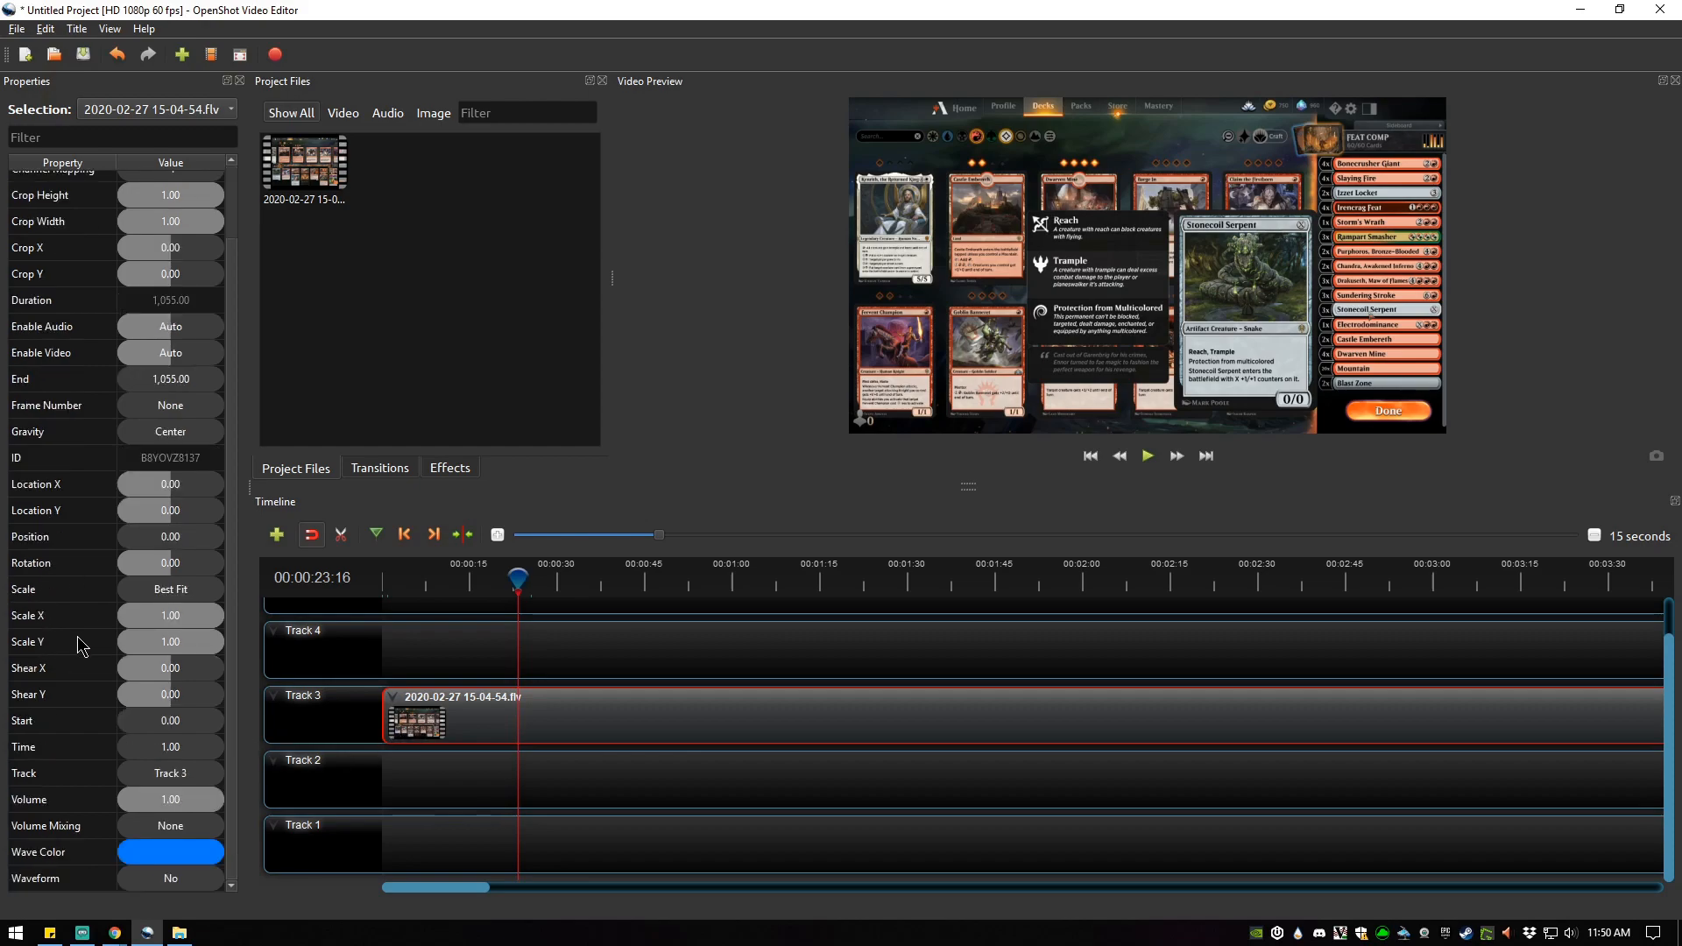
scroll(149, 524, "up", 1)
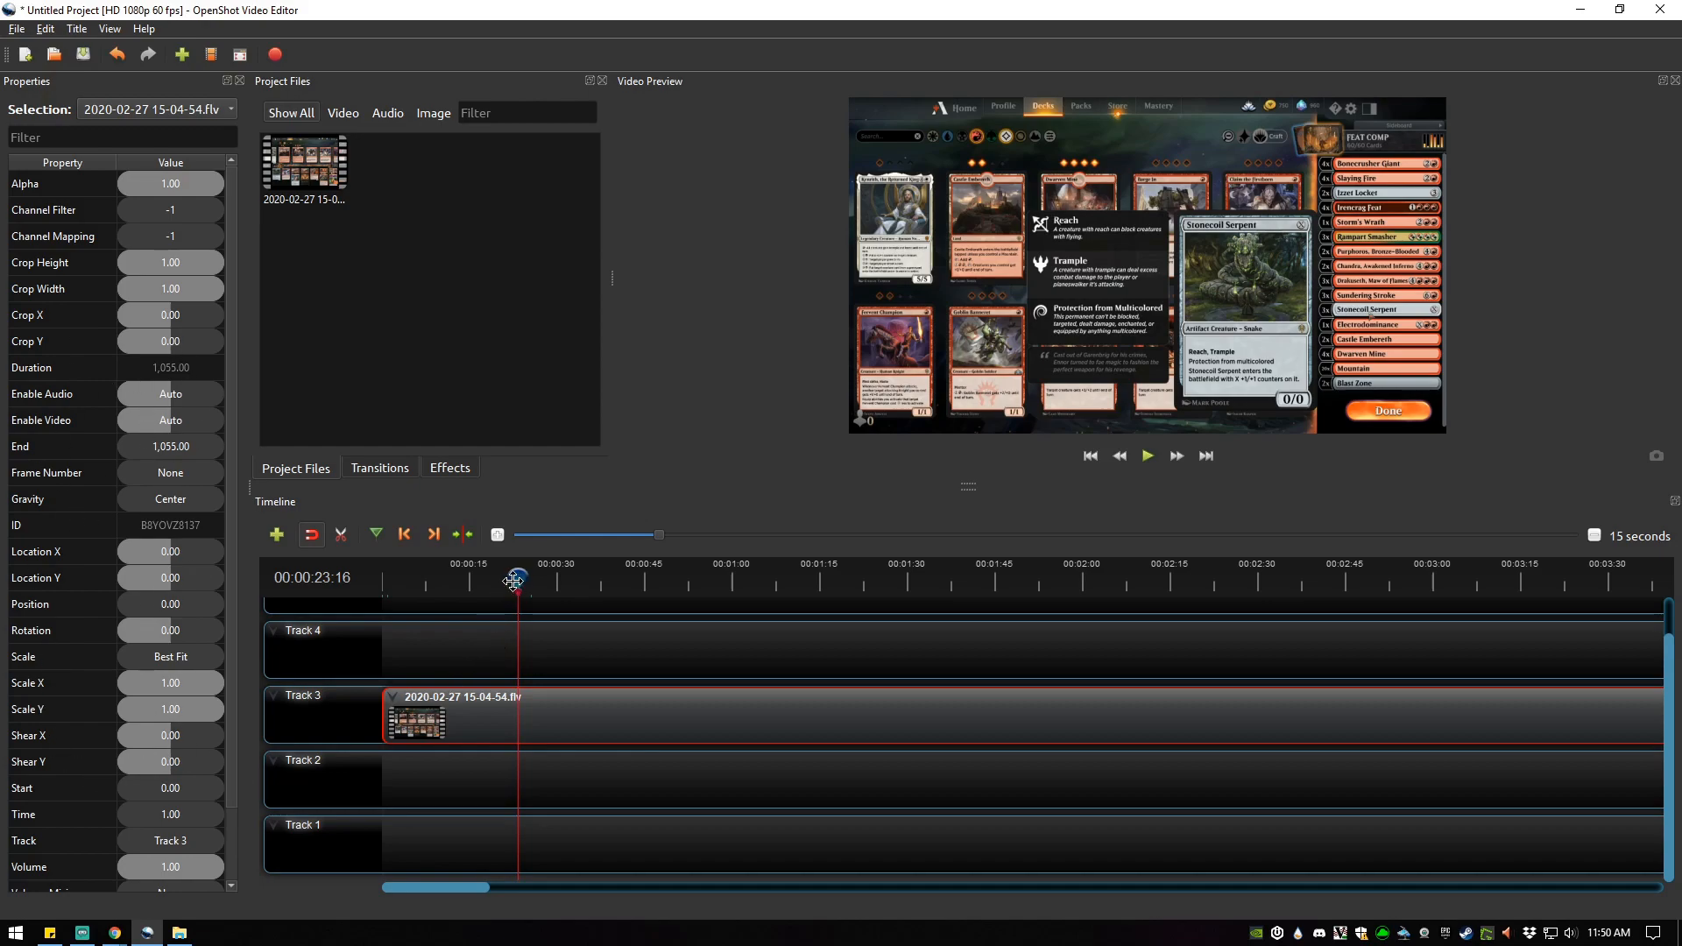
left_click_drag(518, 580, 278, 578)
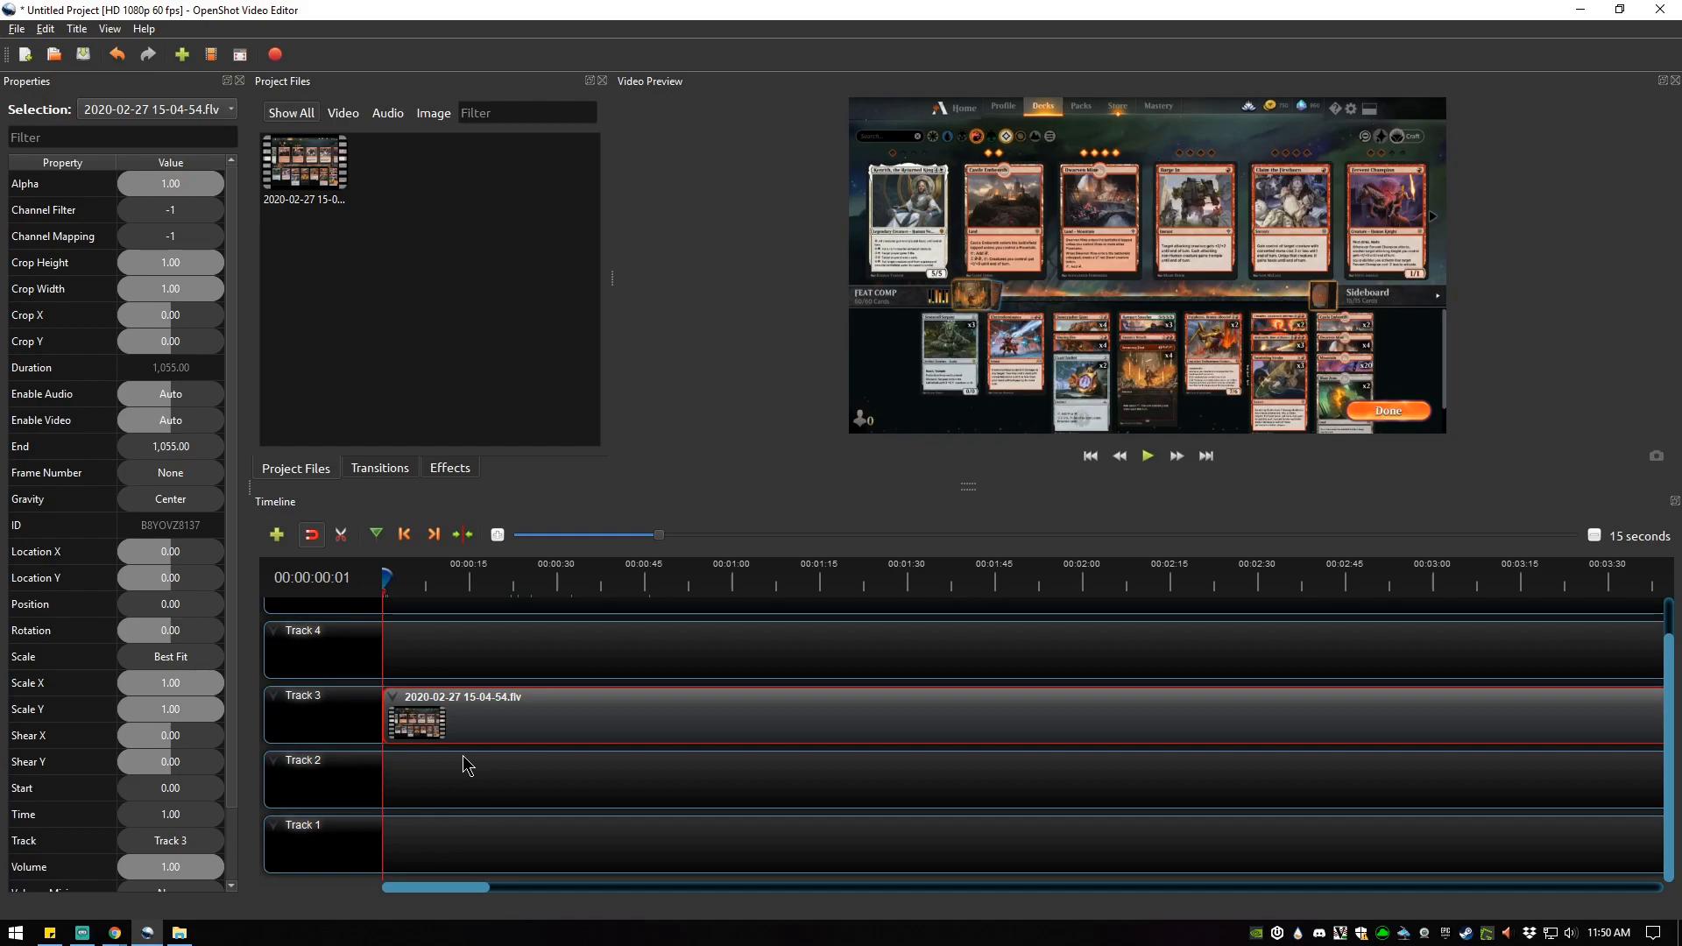
scroll(79, 673, "down", 2)
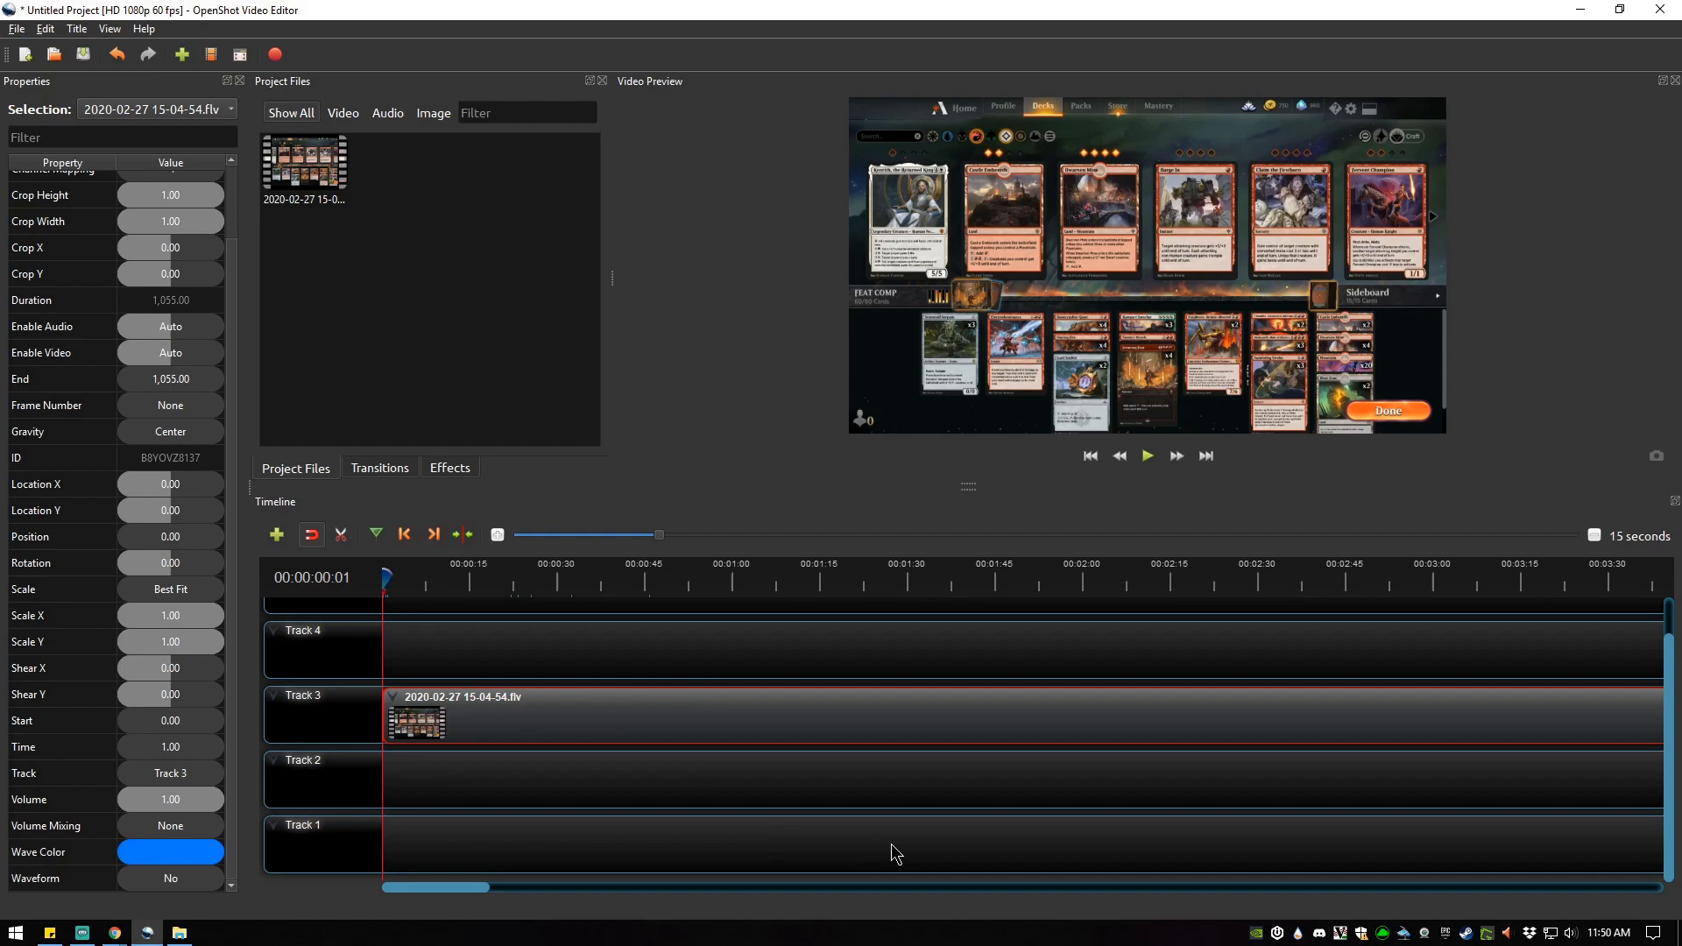
Zoom the timeline in to the 1-second scale
left_click_drag(475, 888, 338, 886)
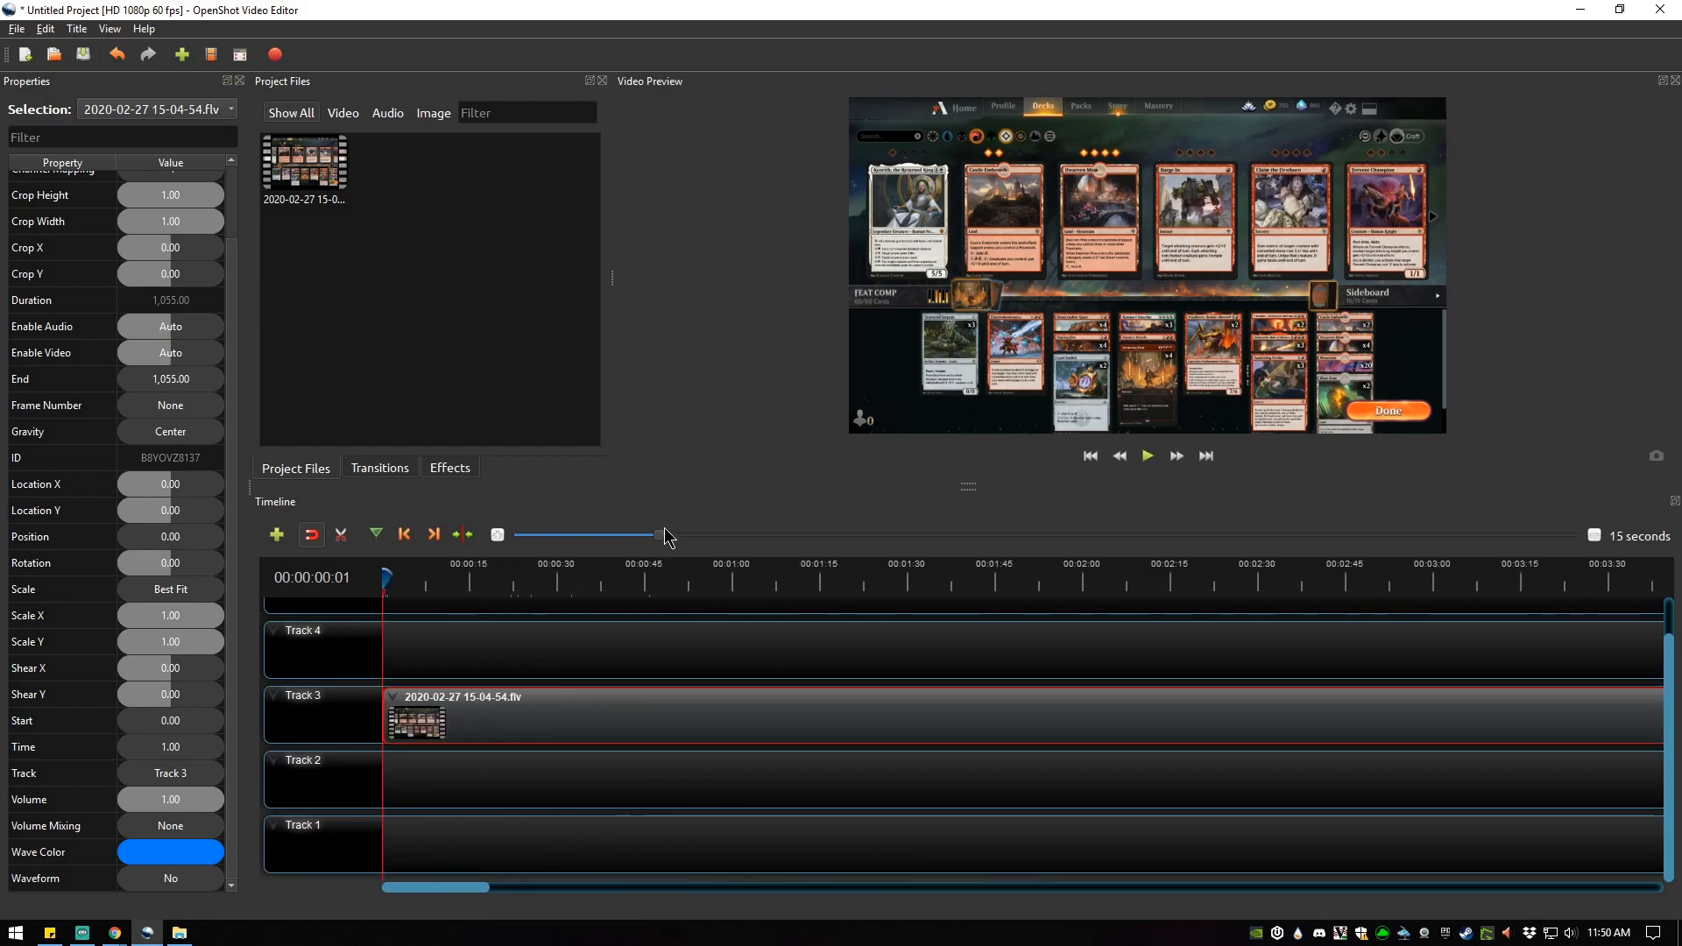
left_click_drag(659, 543, 625, 543)
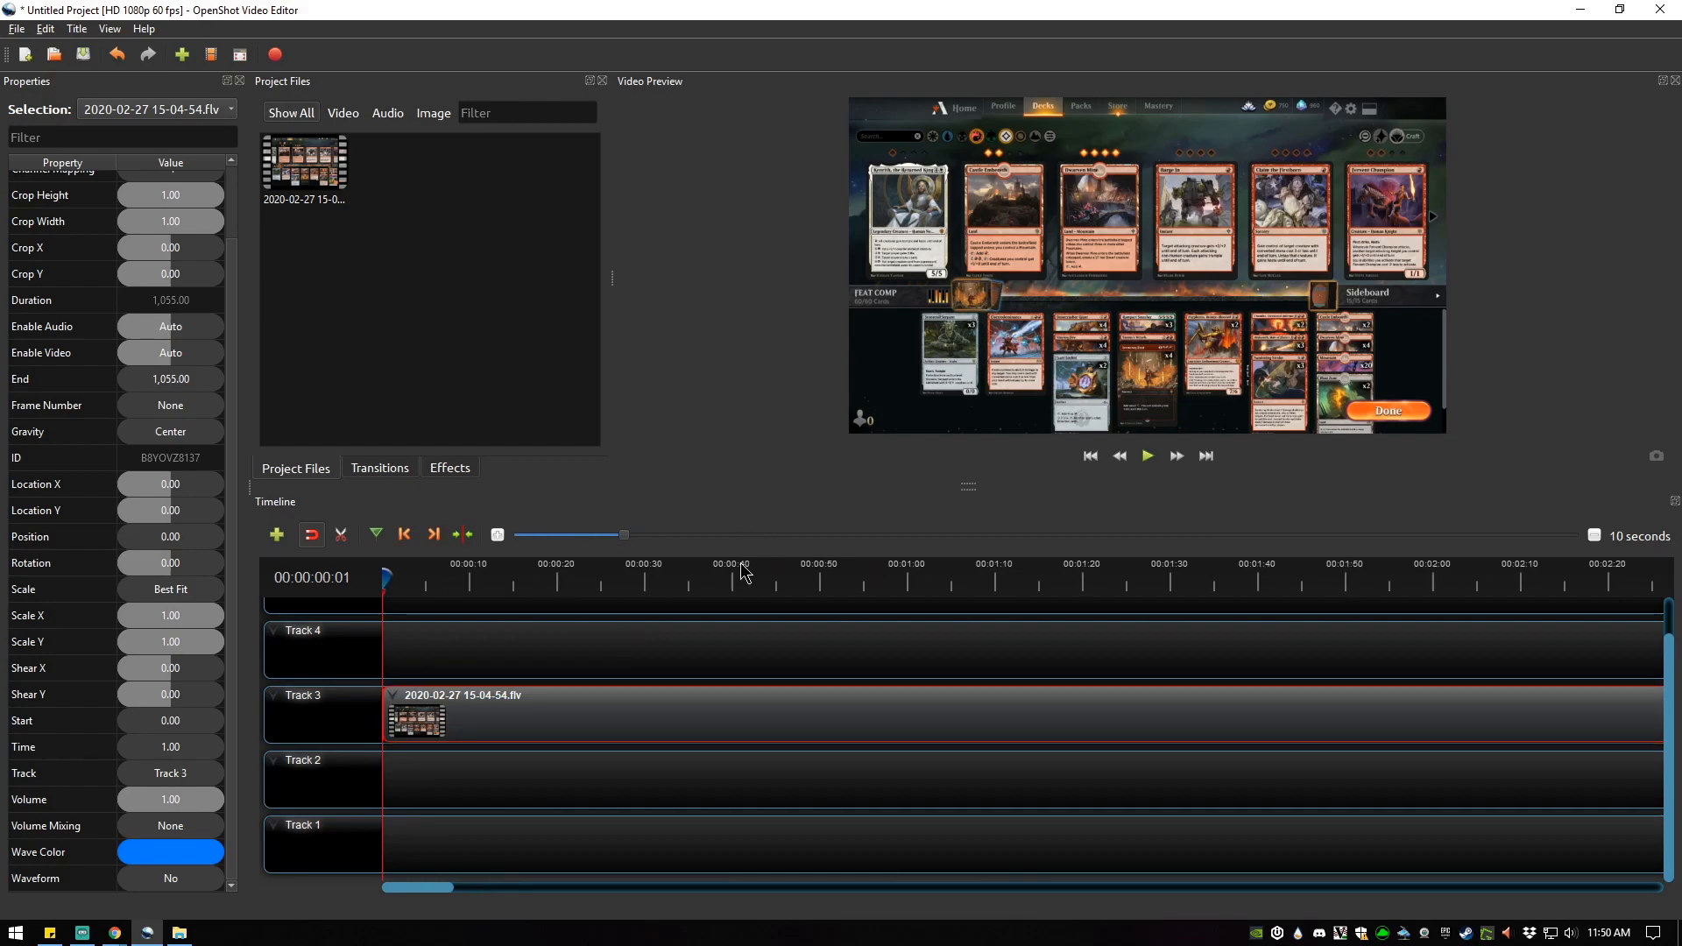
left_click(498, 536)
left_click(498, 536)
left_click(498, 536)
left_click(498, 536)
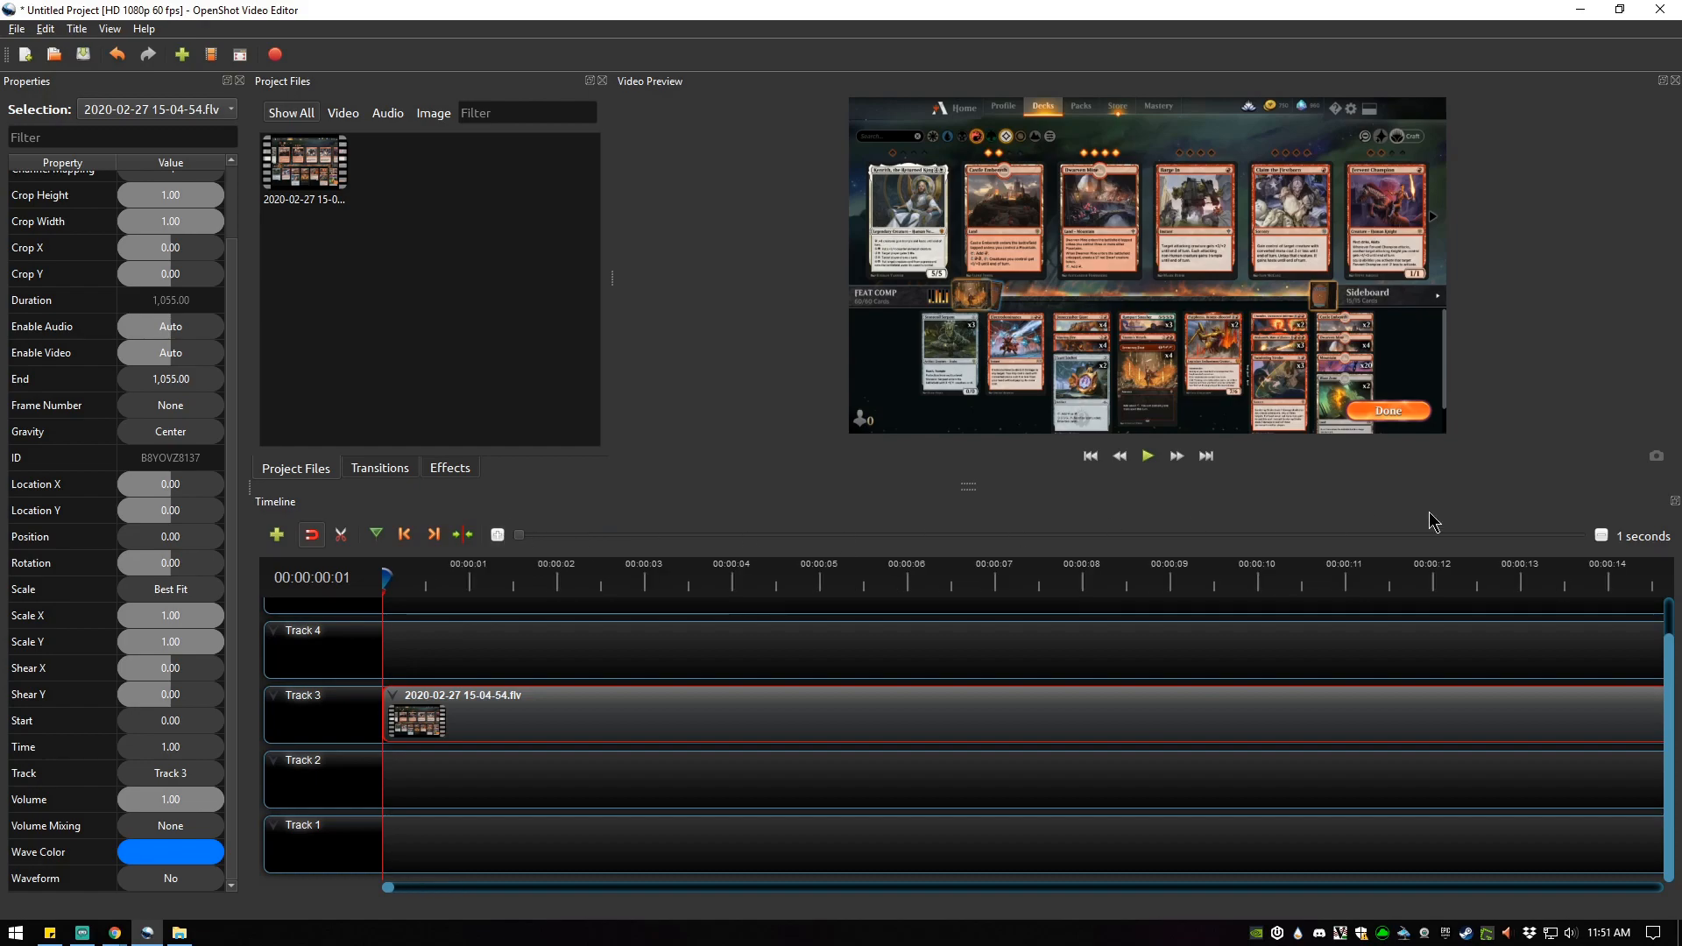
Zoom the timeline out to the 75-second scale and back in to 45 seconds
left_click(1602, 535)
left_click(1601, 535)
left_click(1602, 535)
scroll(1602, 536, "up", 4)
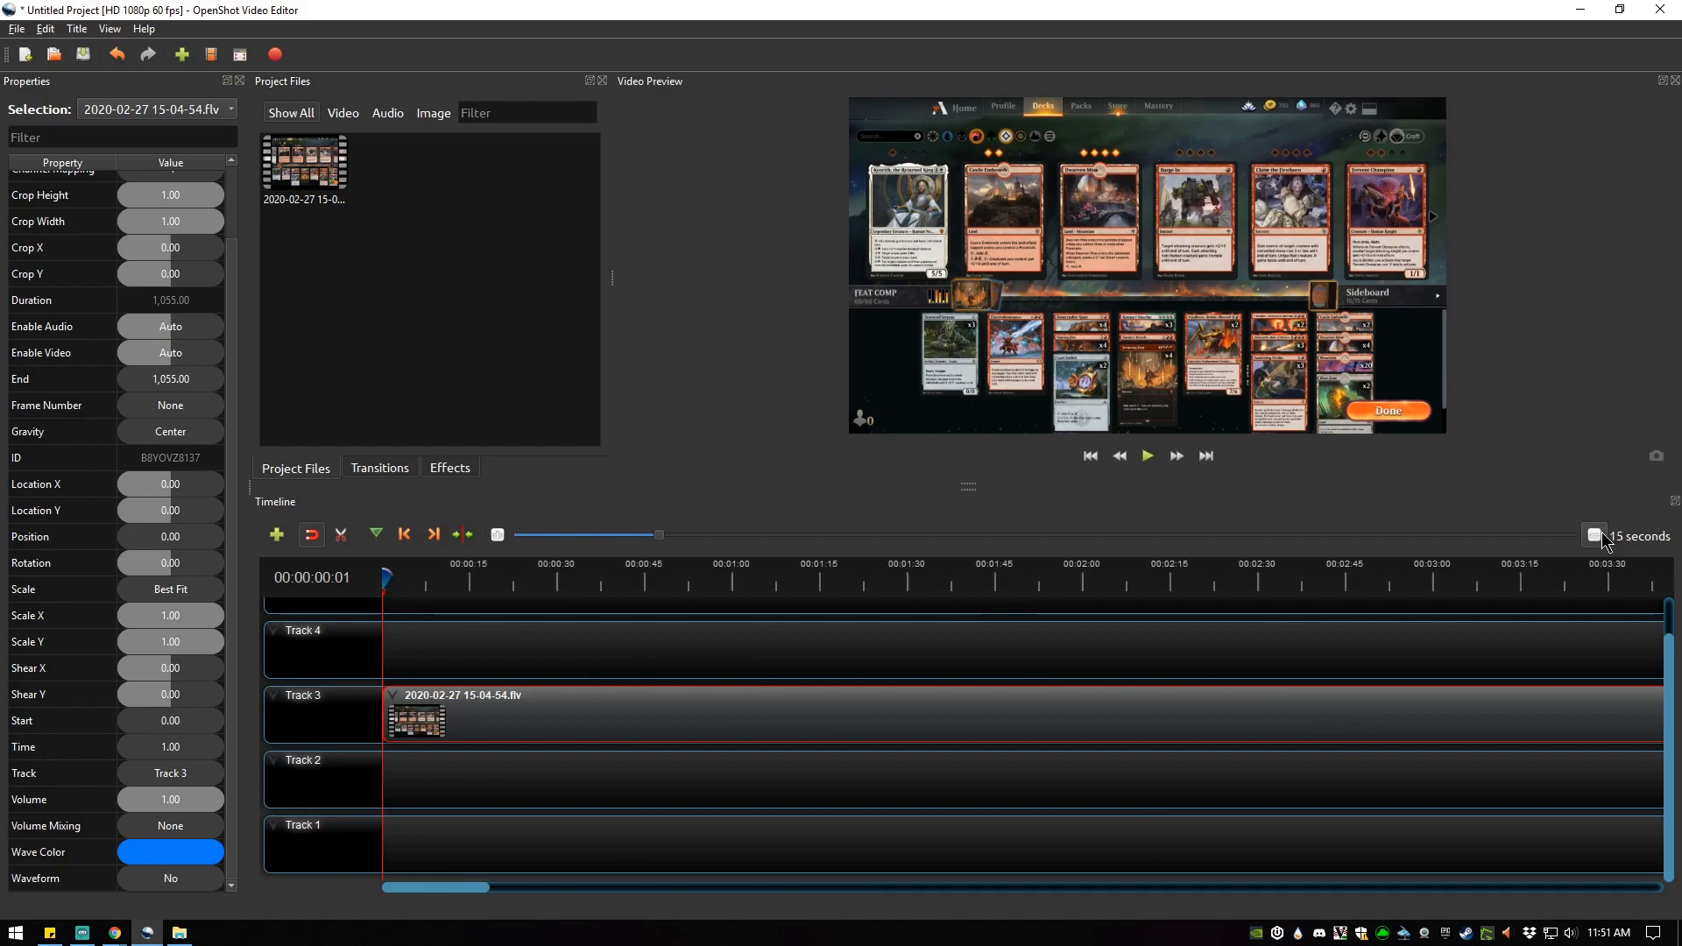
scroll(1595, 540, "up", 5)
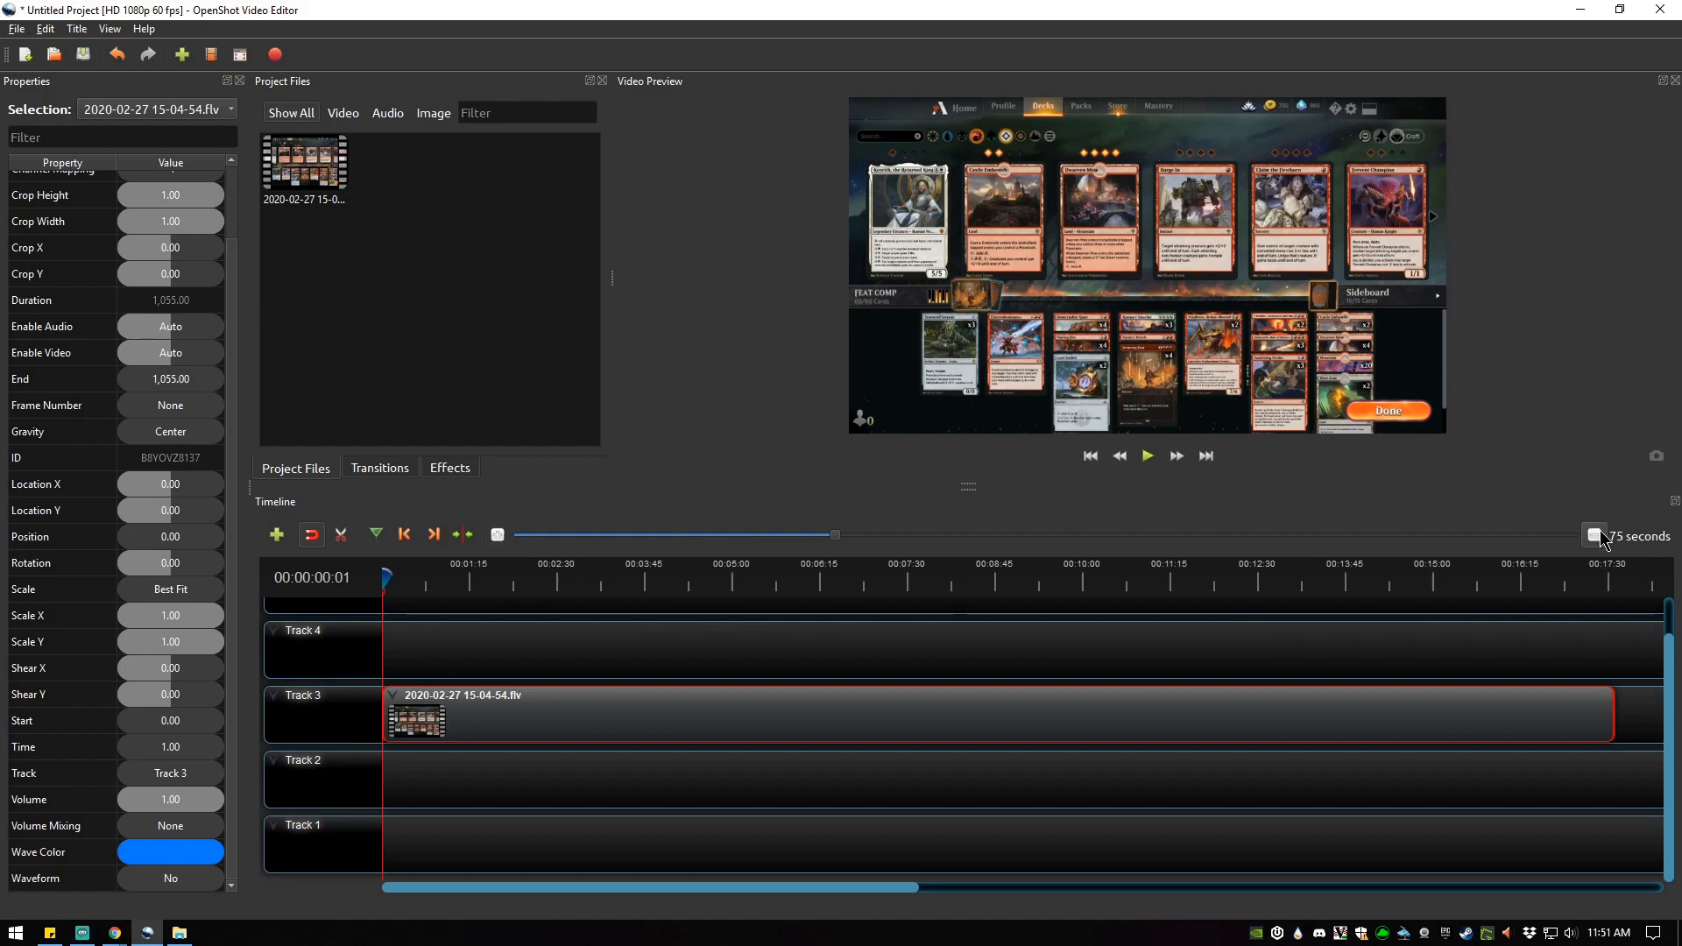
left_click(498, 536)
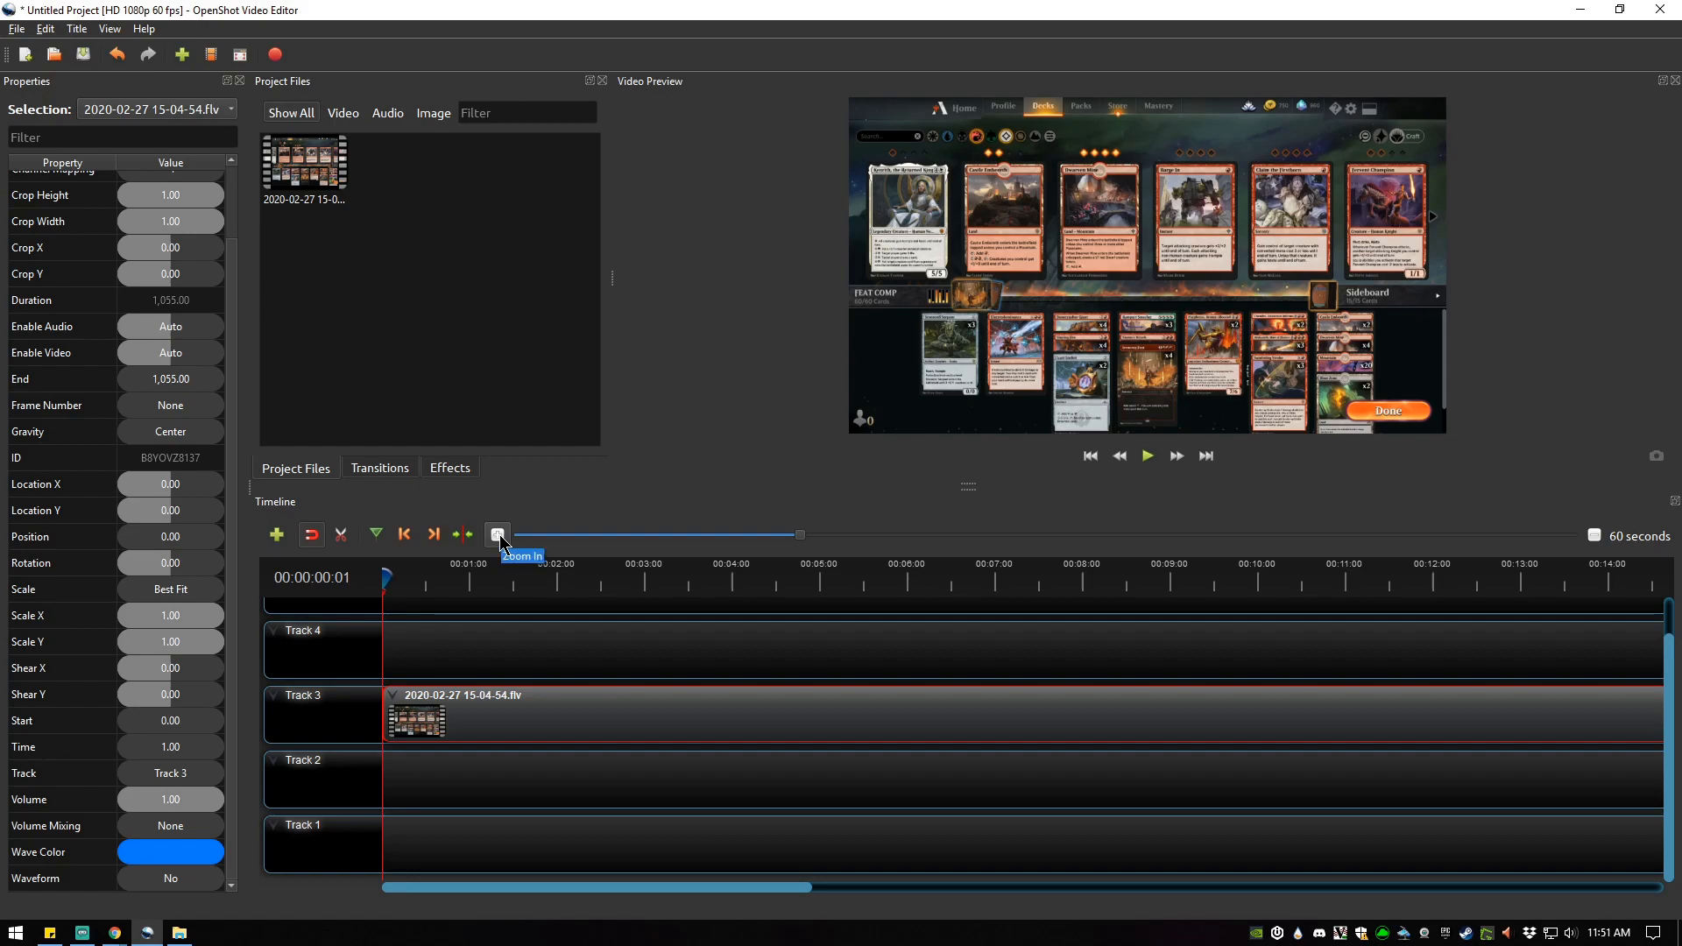
left_click(499, 537)
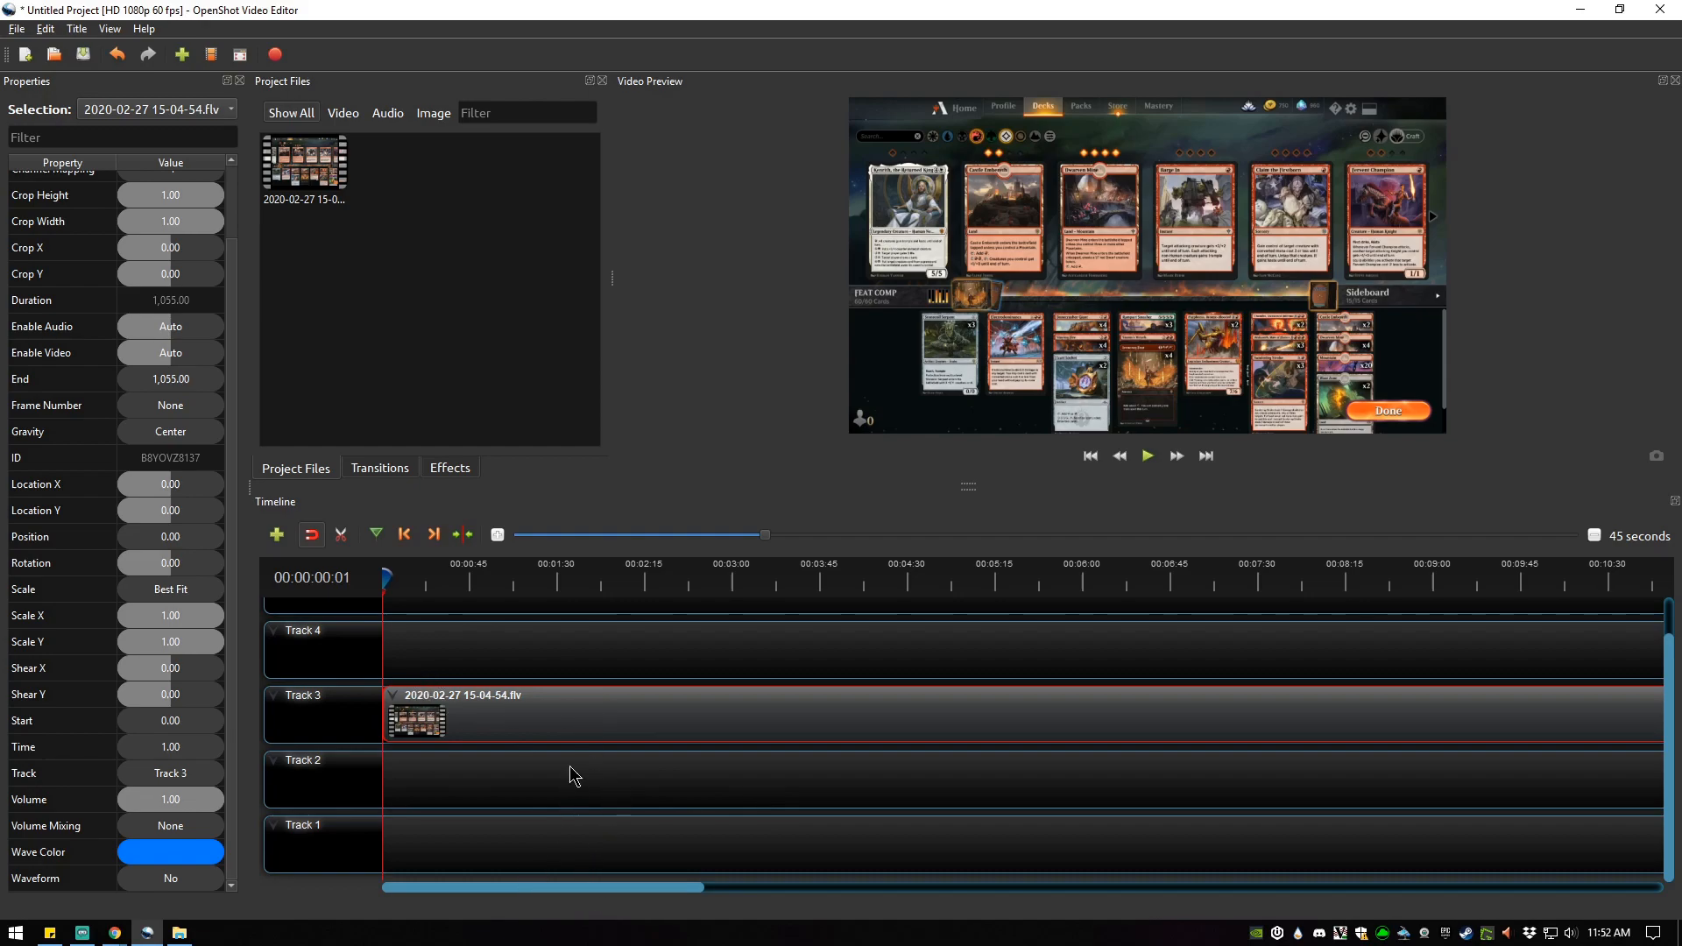
Display the audio waveform on the Track 3 clip
right_click(577, 713)
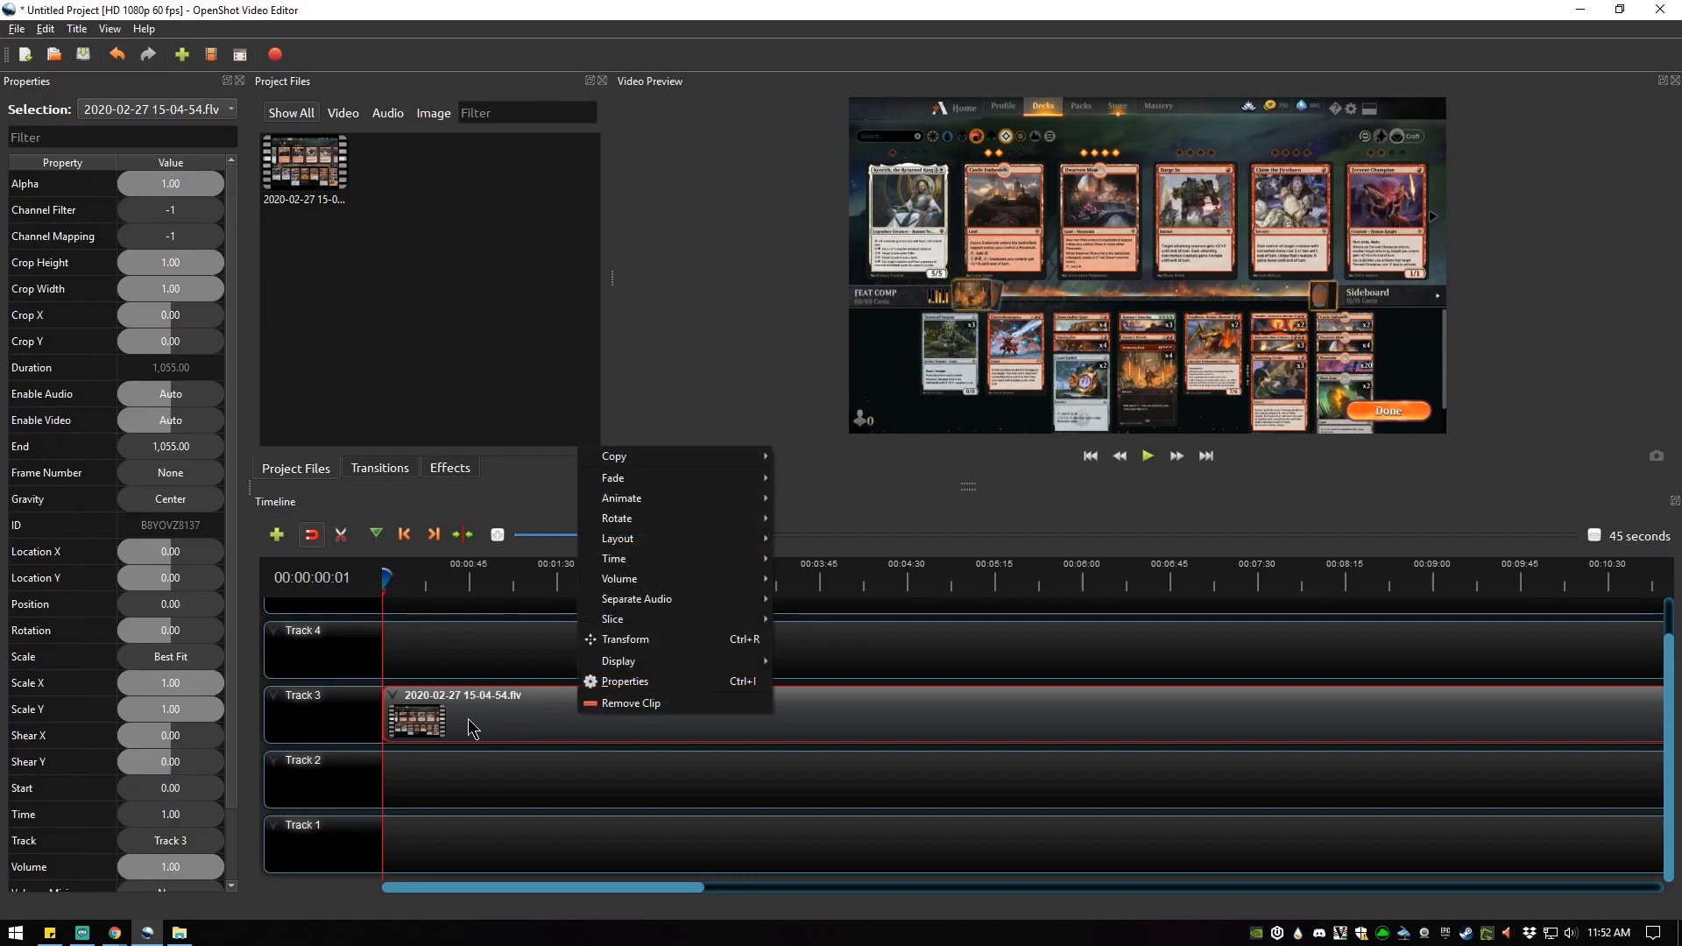
mouse_move(635, 619)
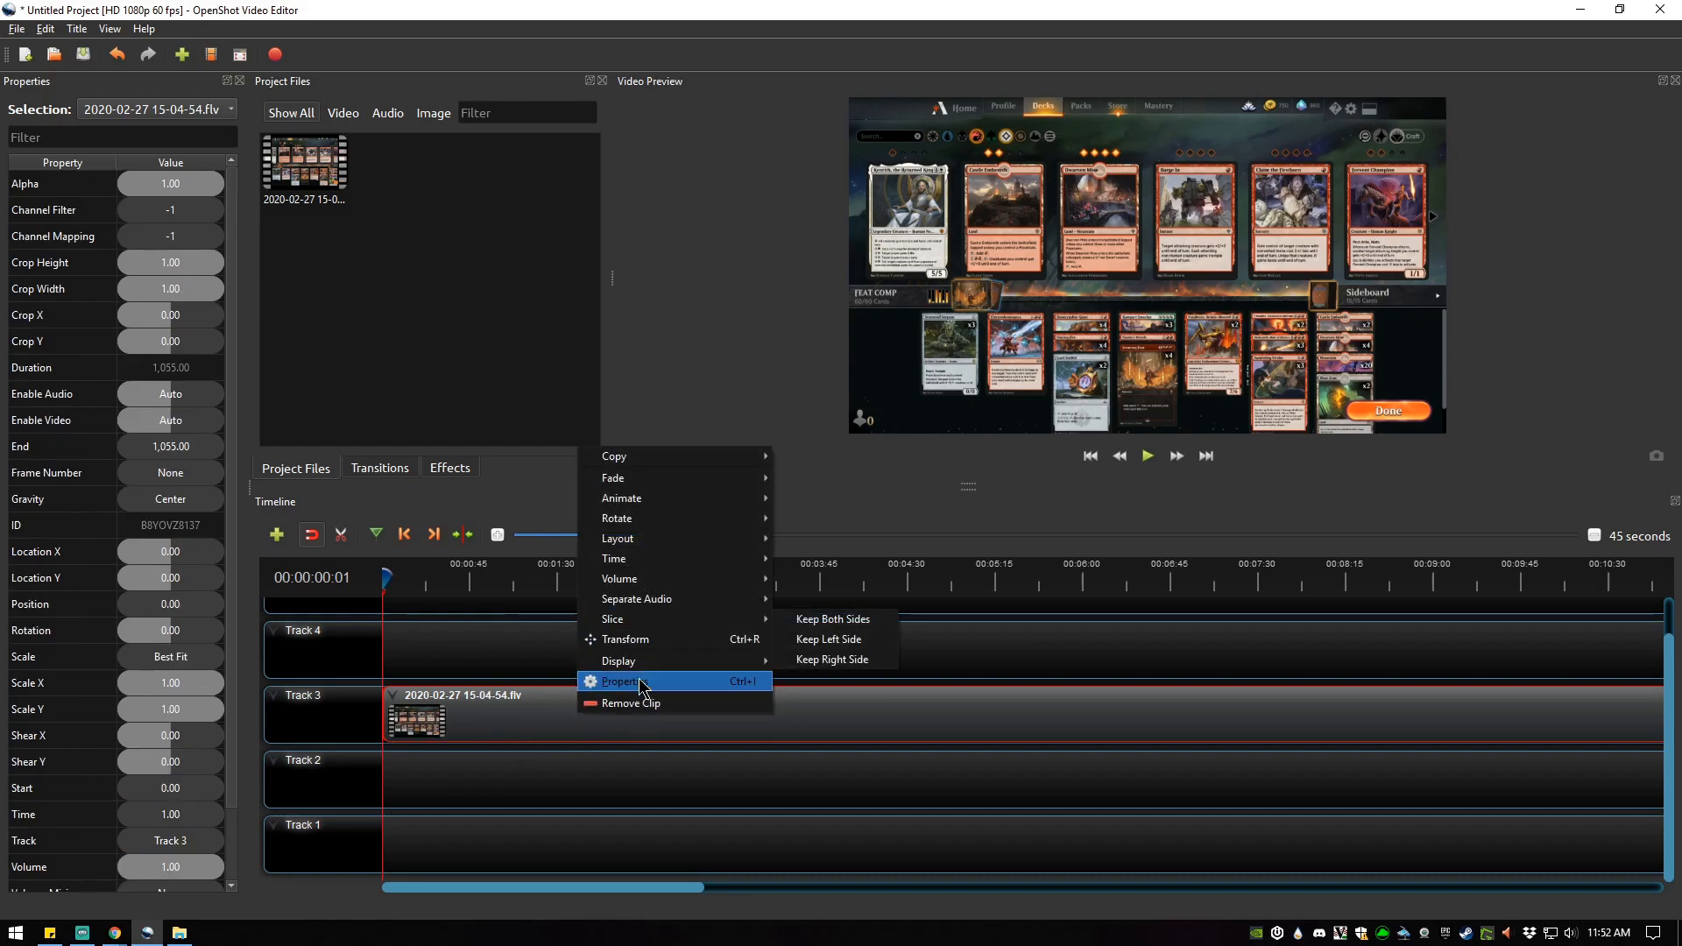
mouse_move(648, 664)
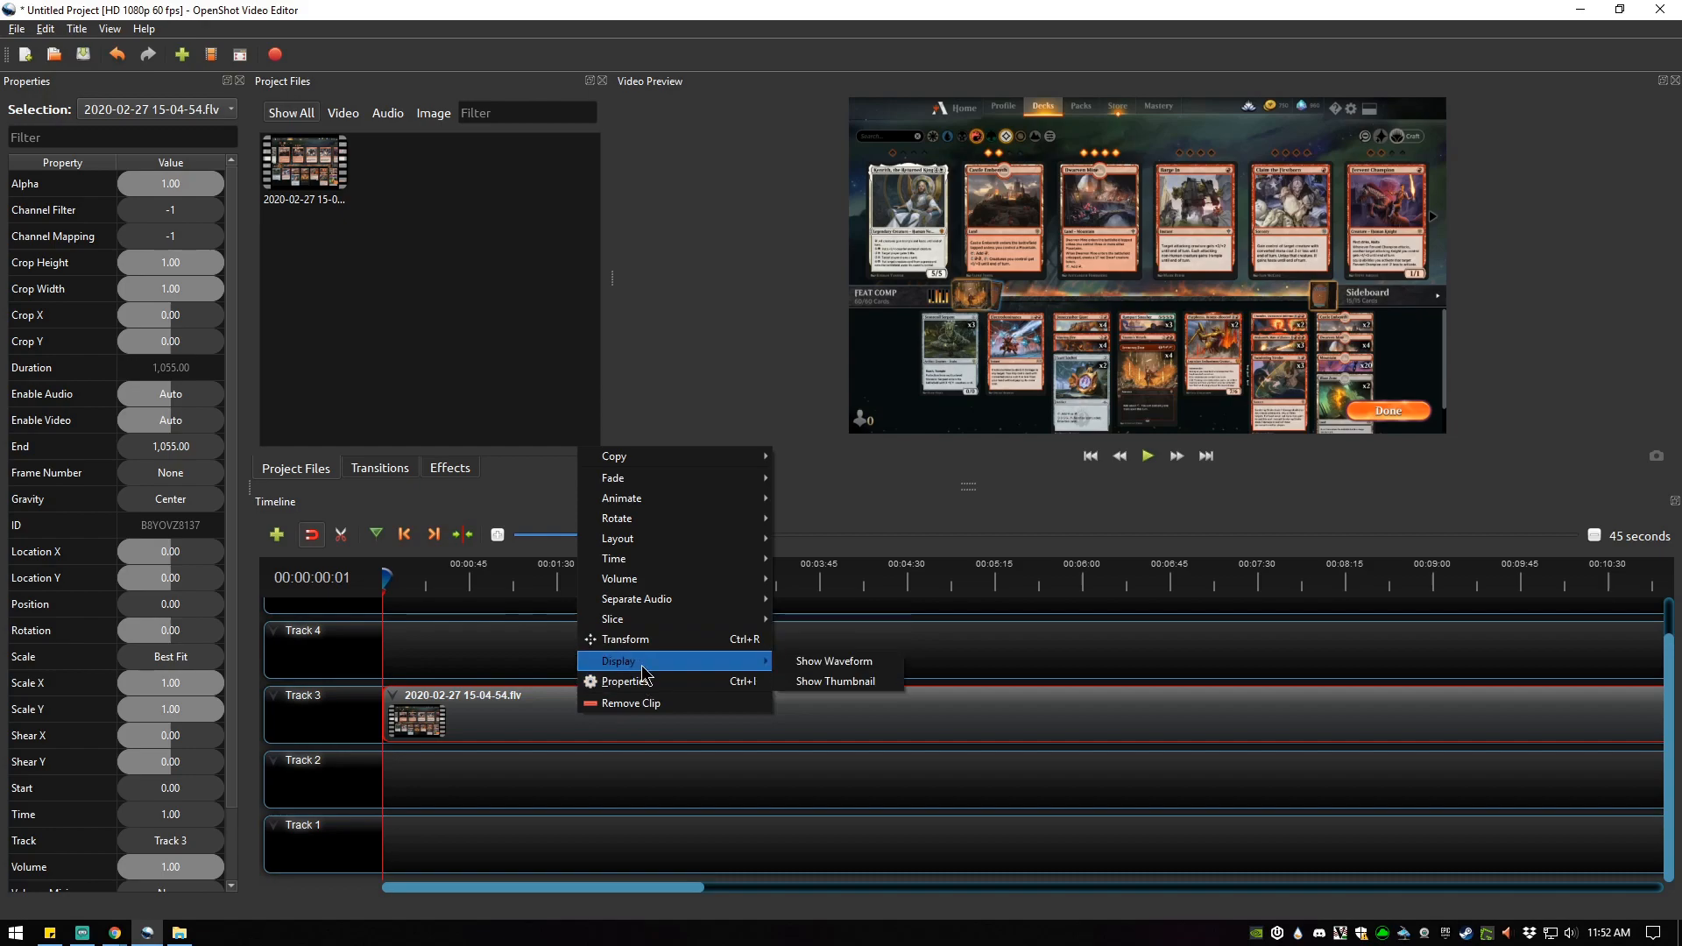
left_click(863, 664)
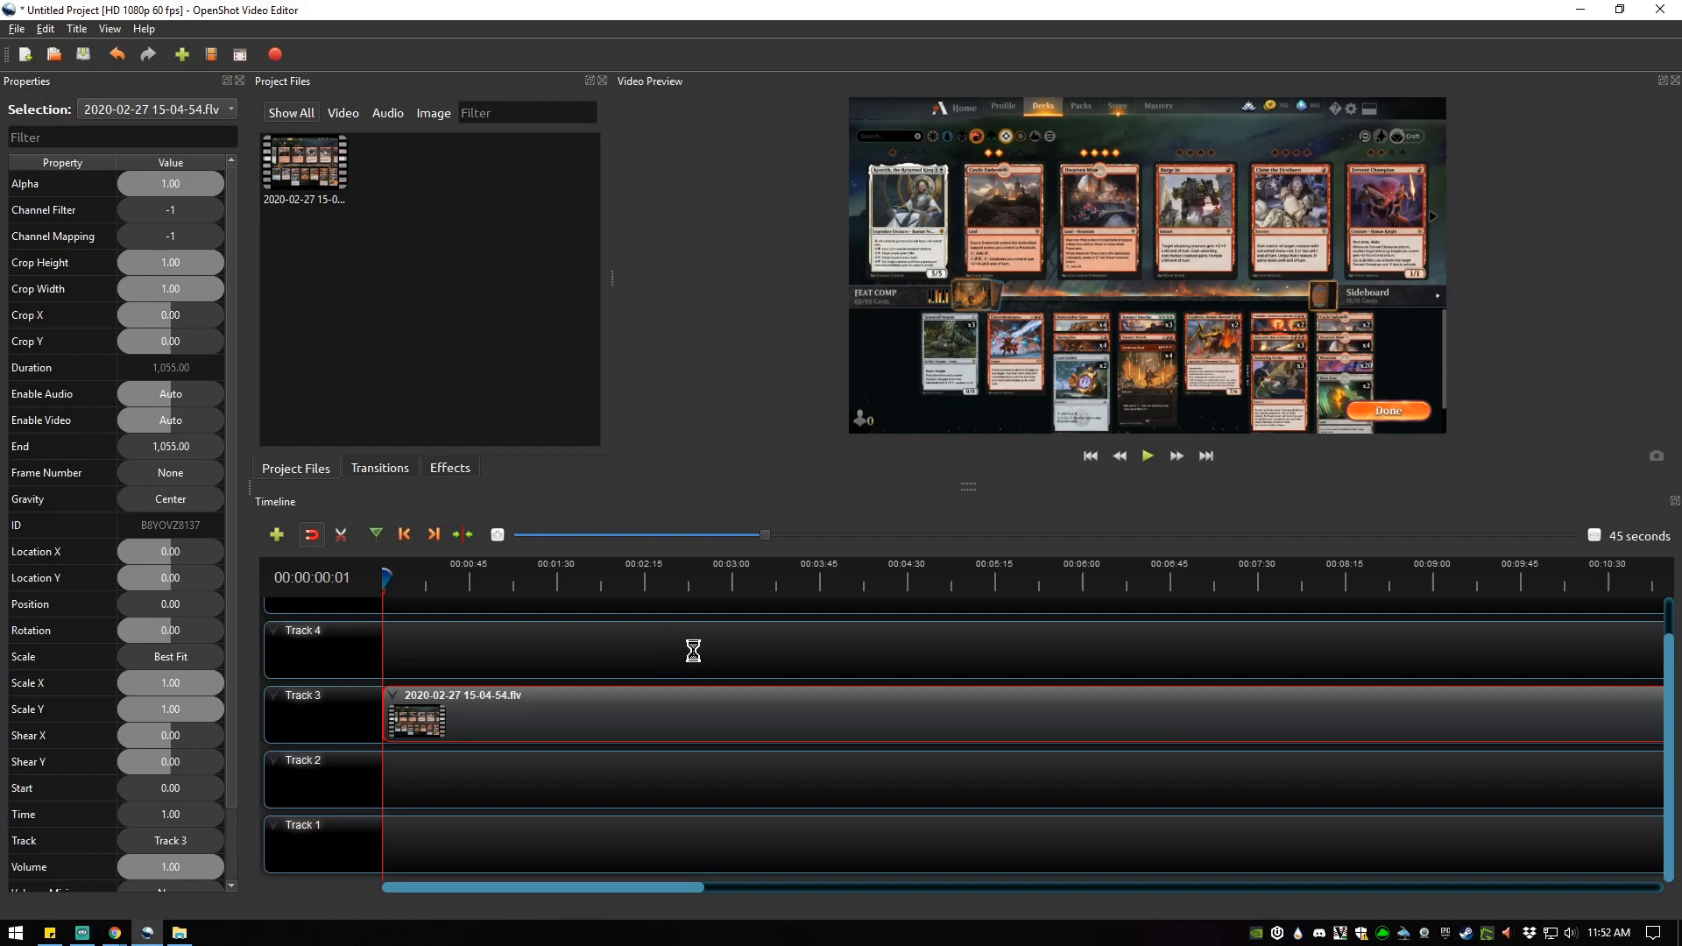
Switch to Chrome, look through the openshot-qt repository and its README on GitHub, and return to OpenShot
mouse_move(117, 931)
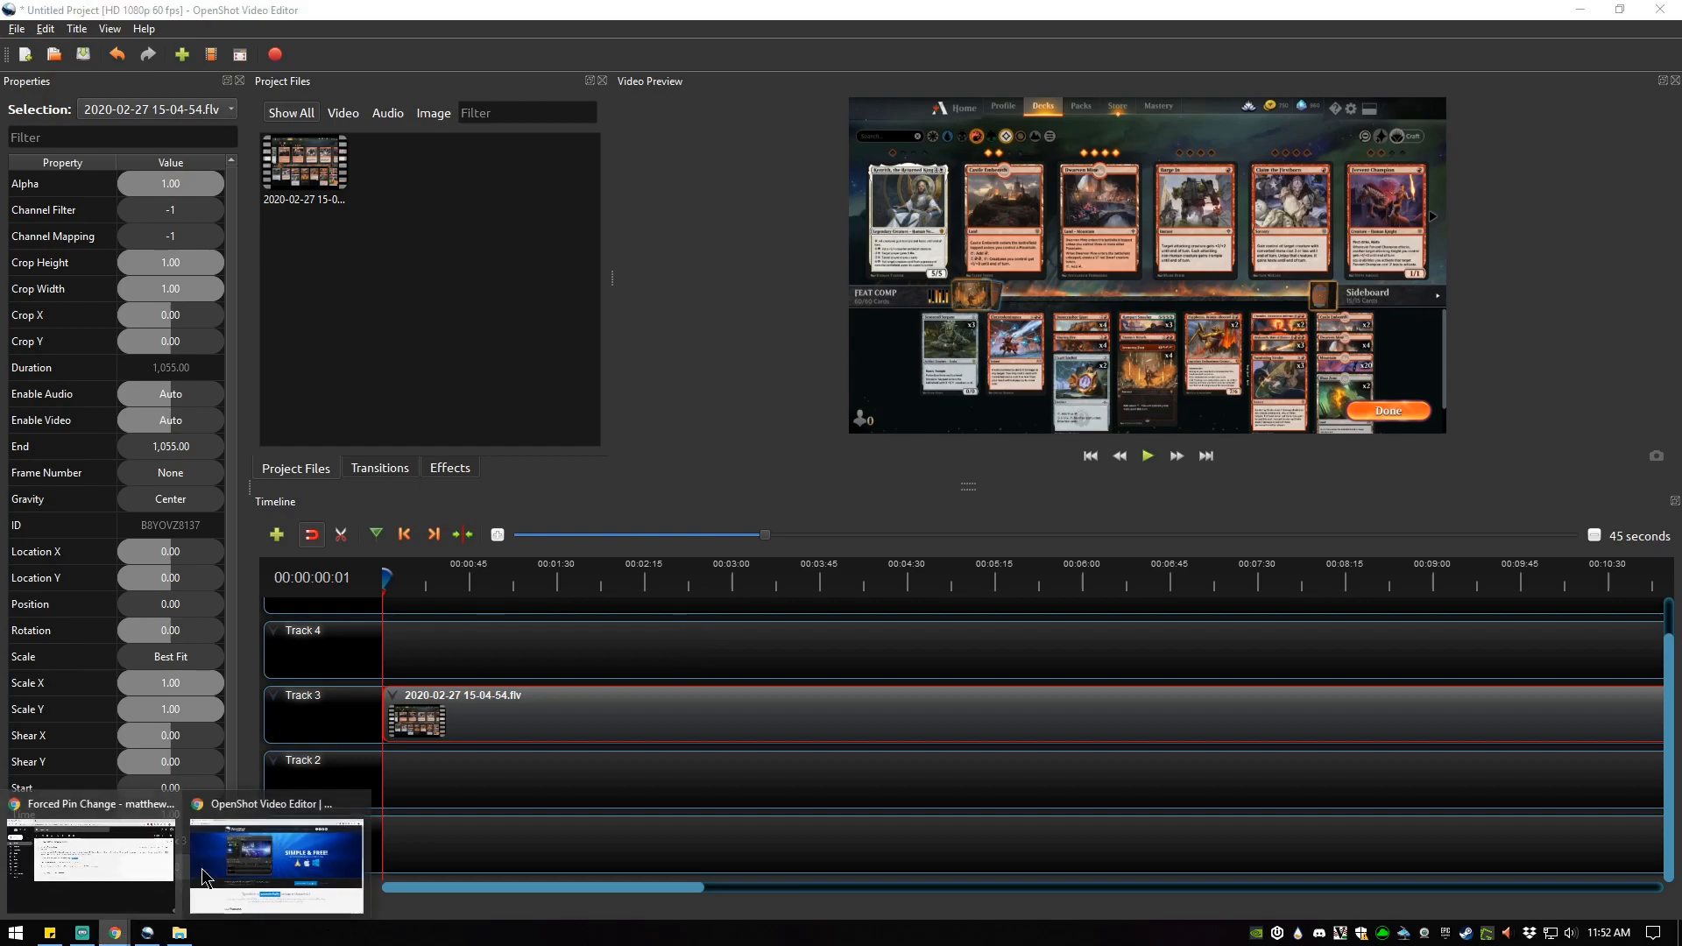
left_click(238, 867)
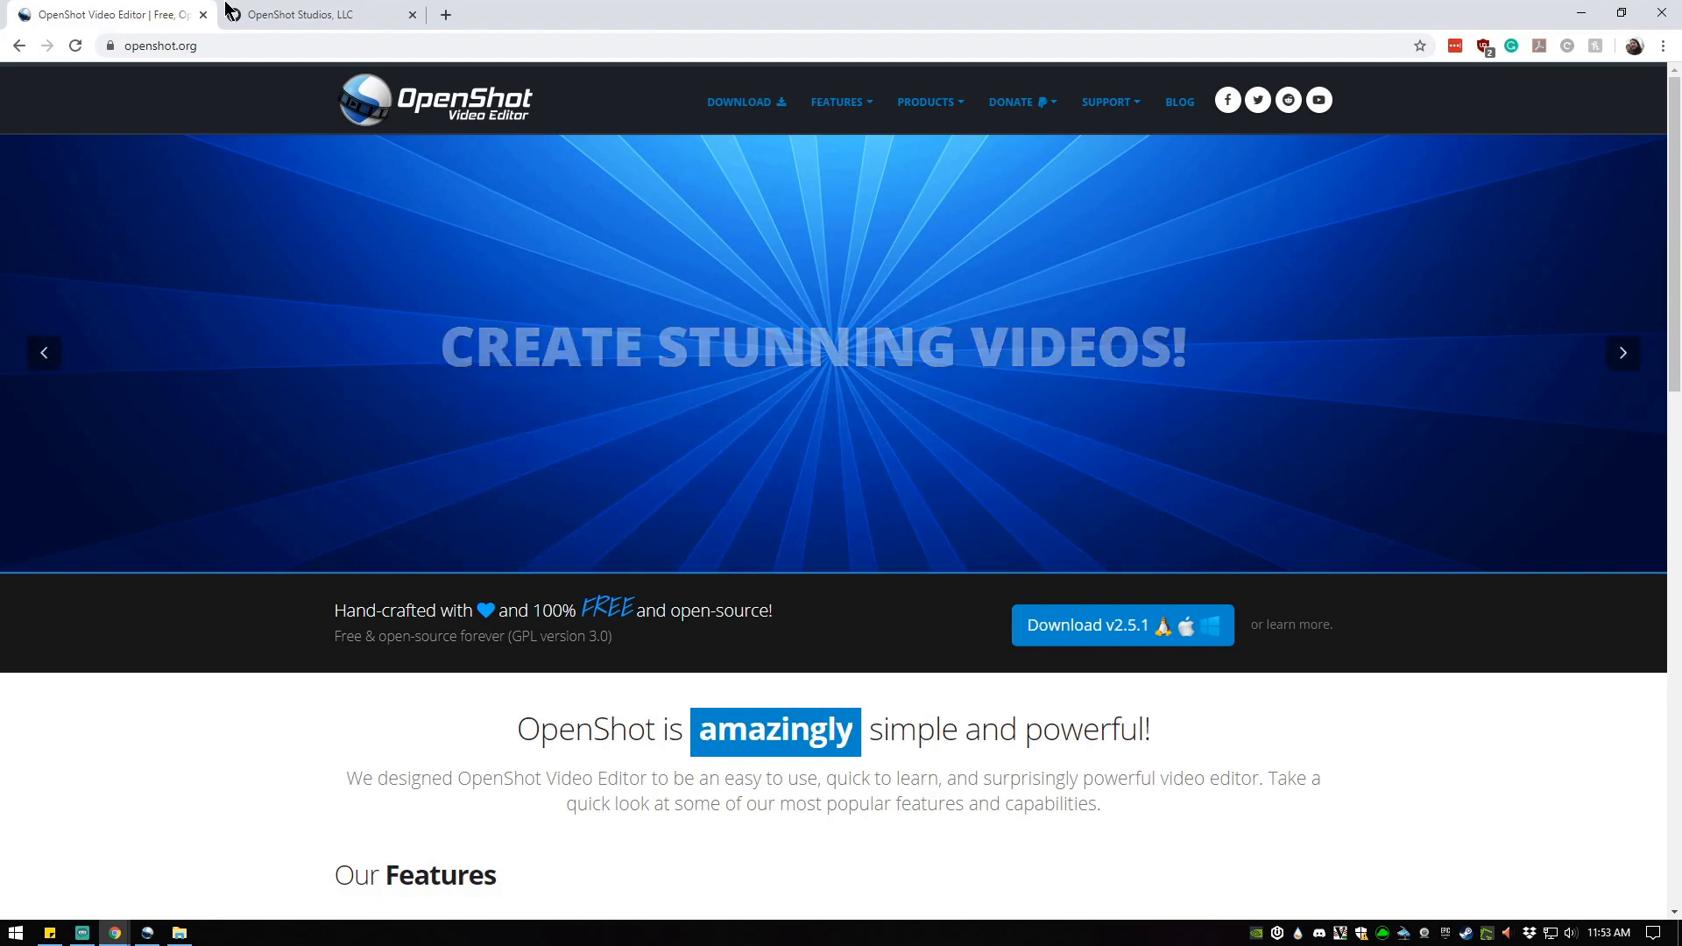
left_click(240, 23)
left_click(455, 426)
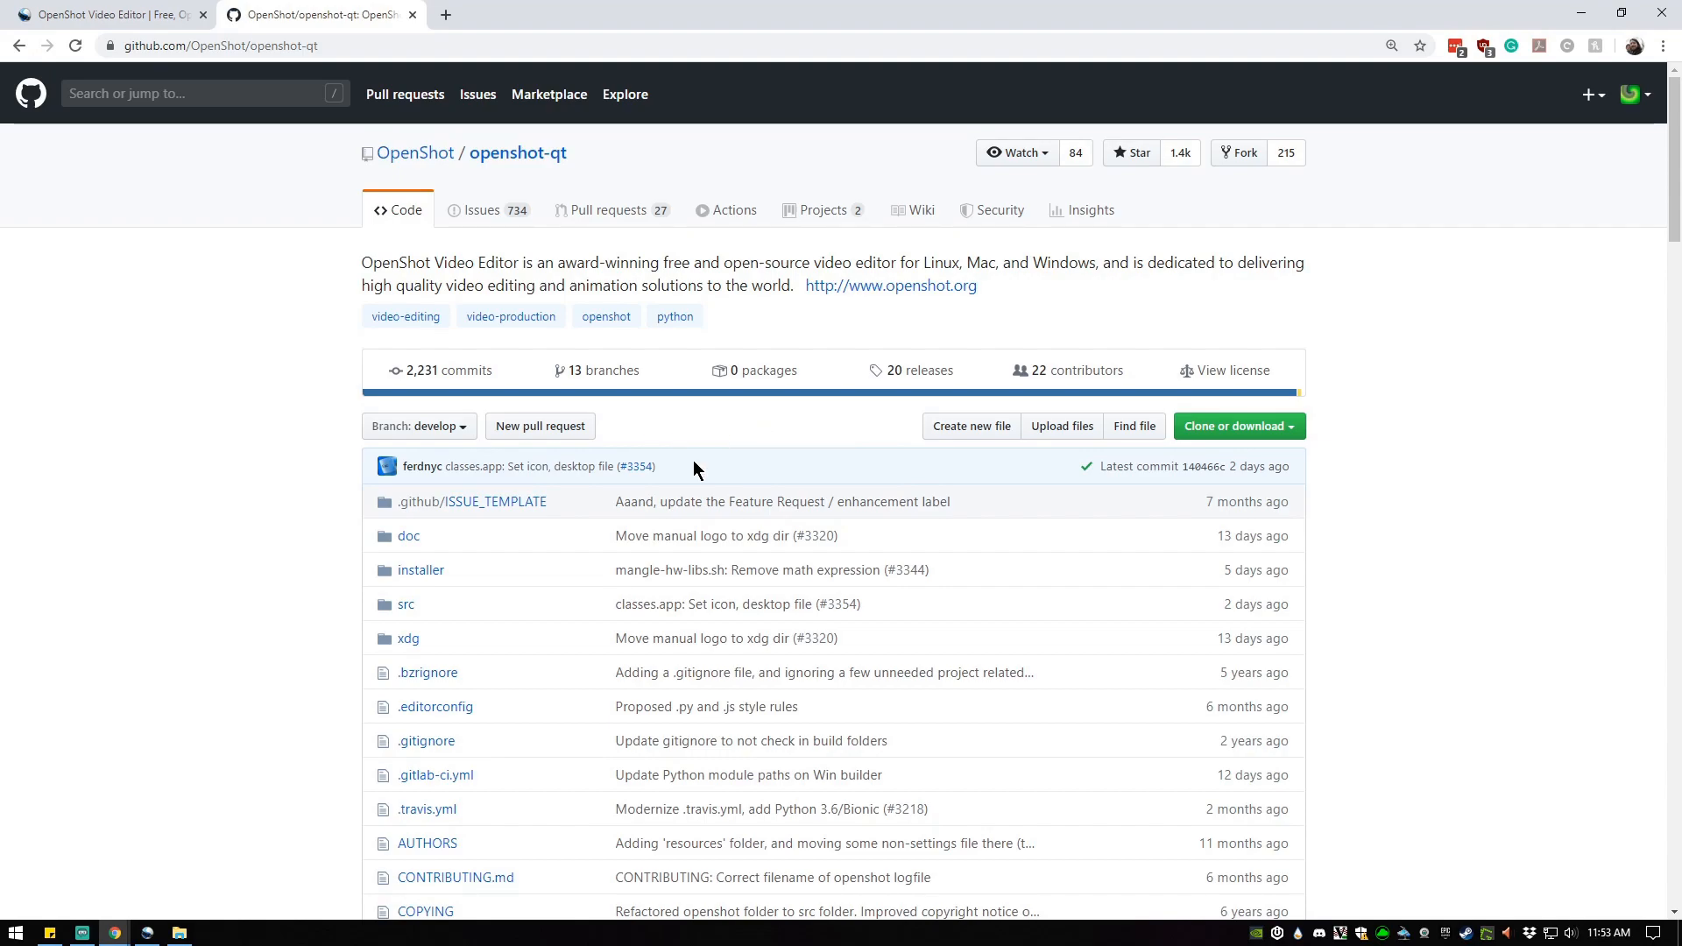
scroll(720, 512, "down", 6)
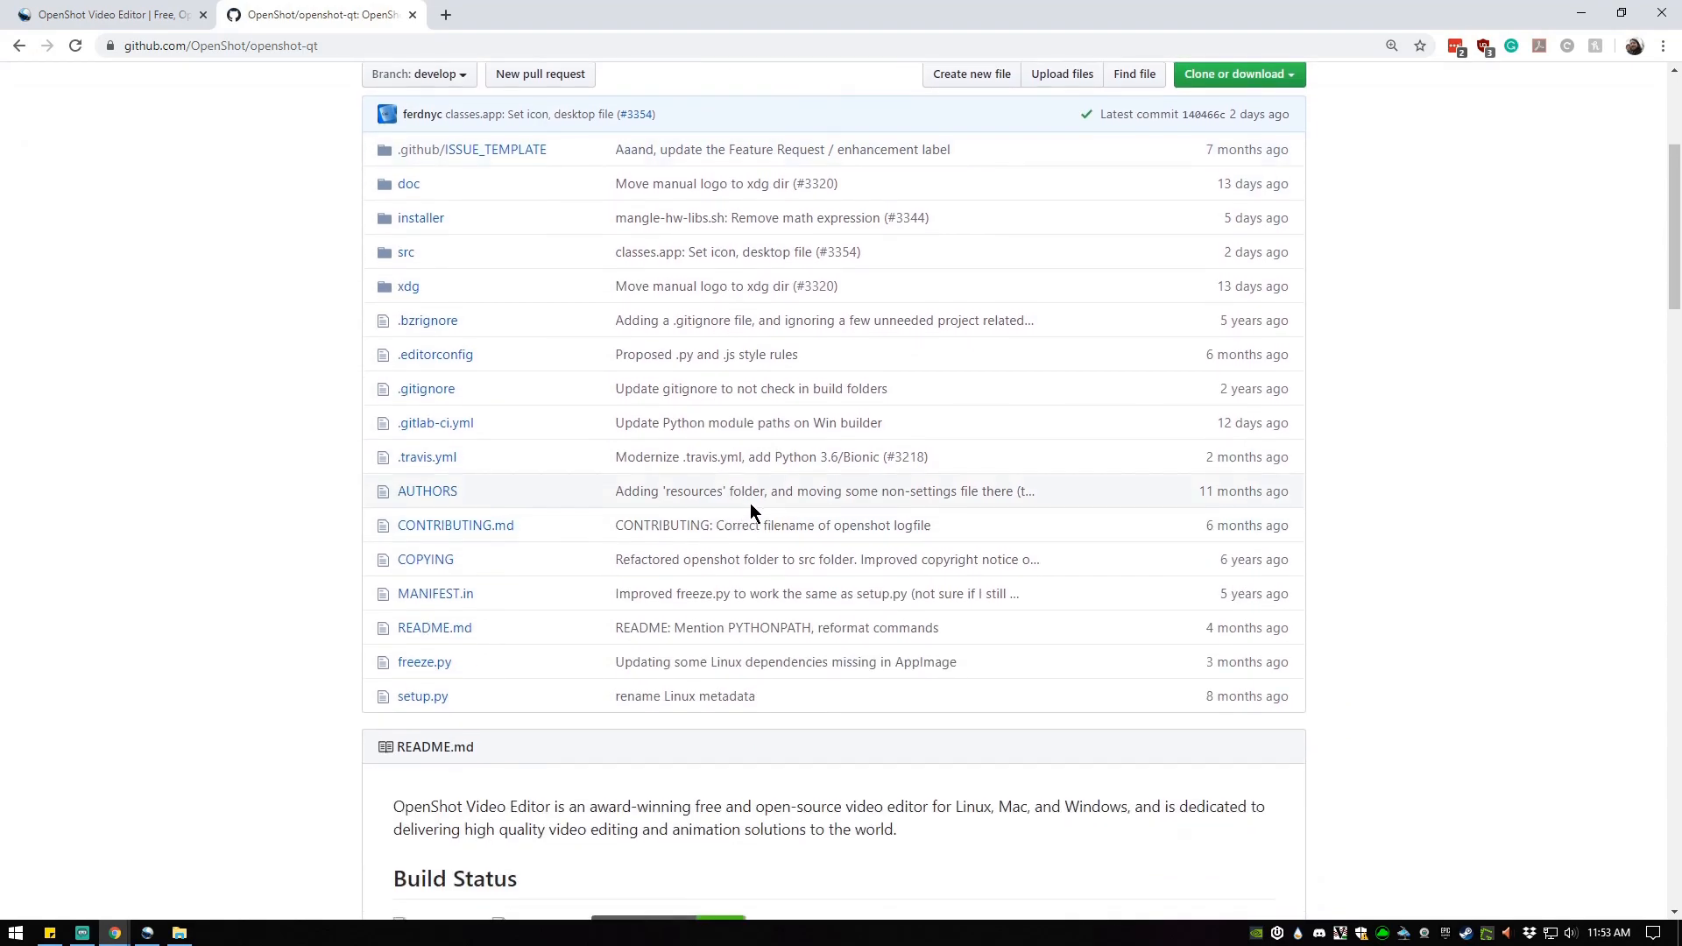
scroll(1025, 447, "down", 2)
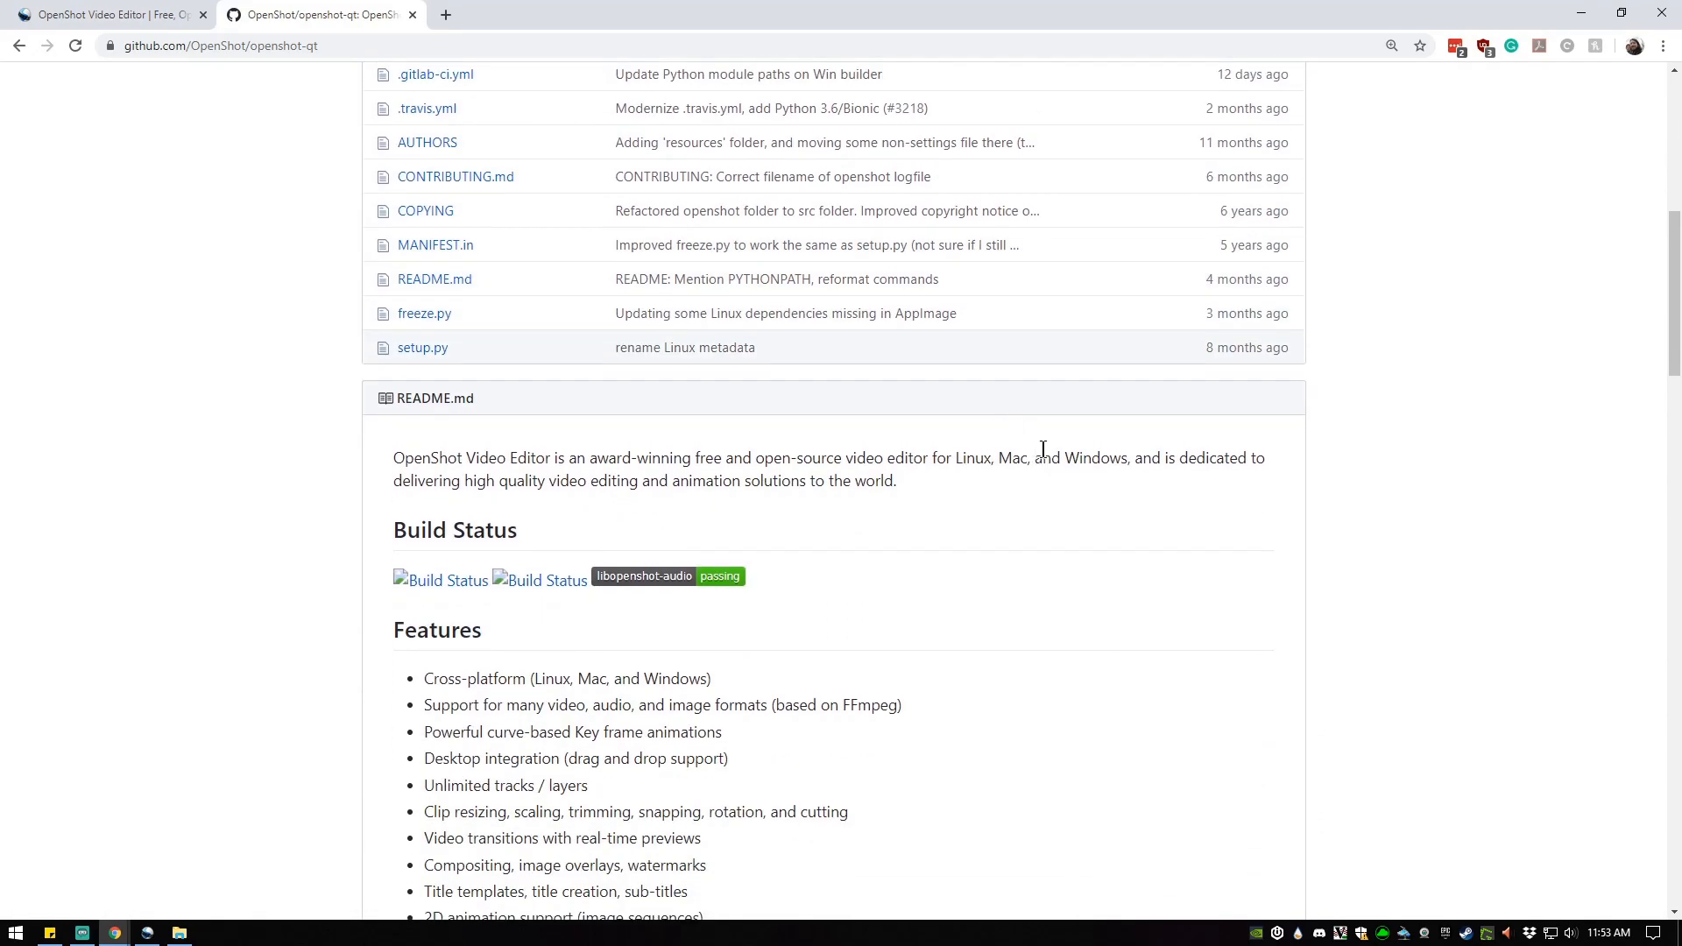
scroll(927, 449, "down", 4)
scroll(996, 491, "down", 9)
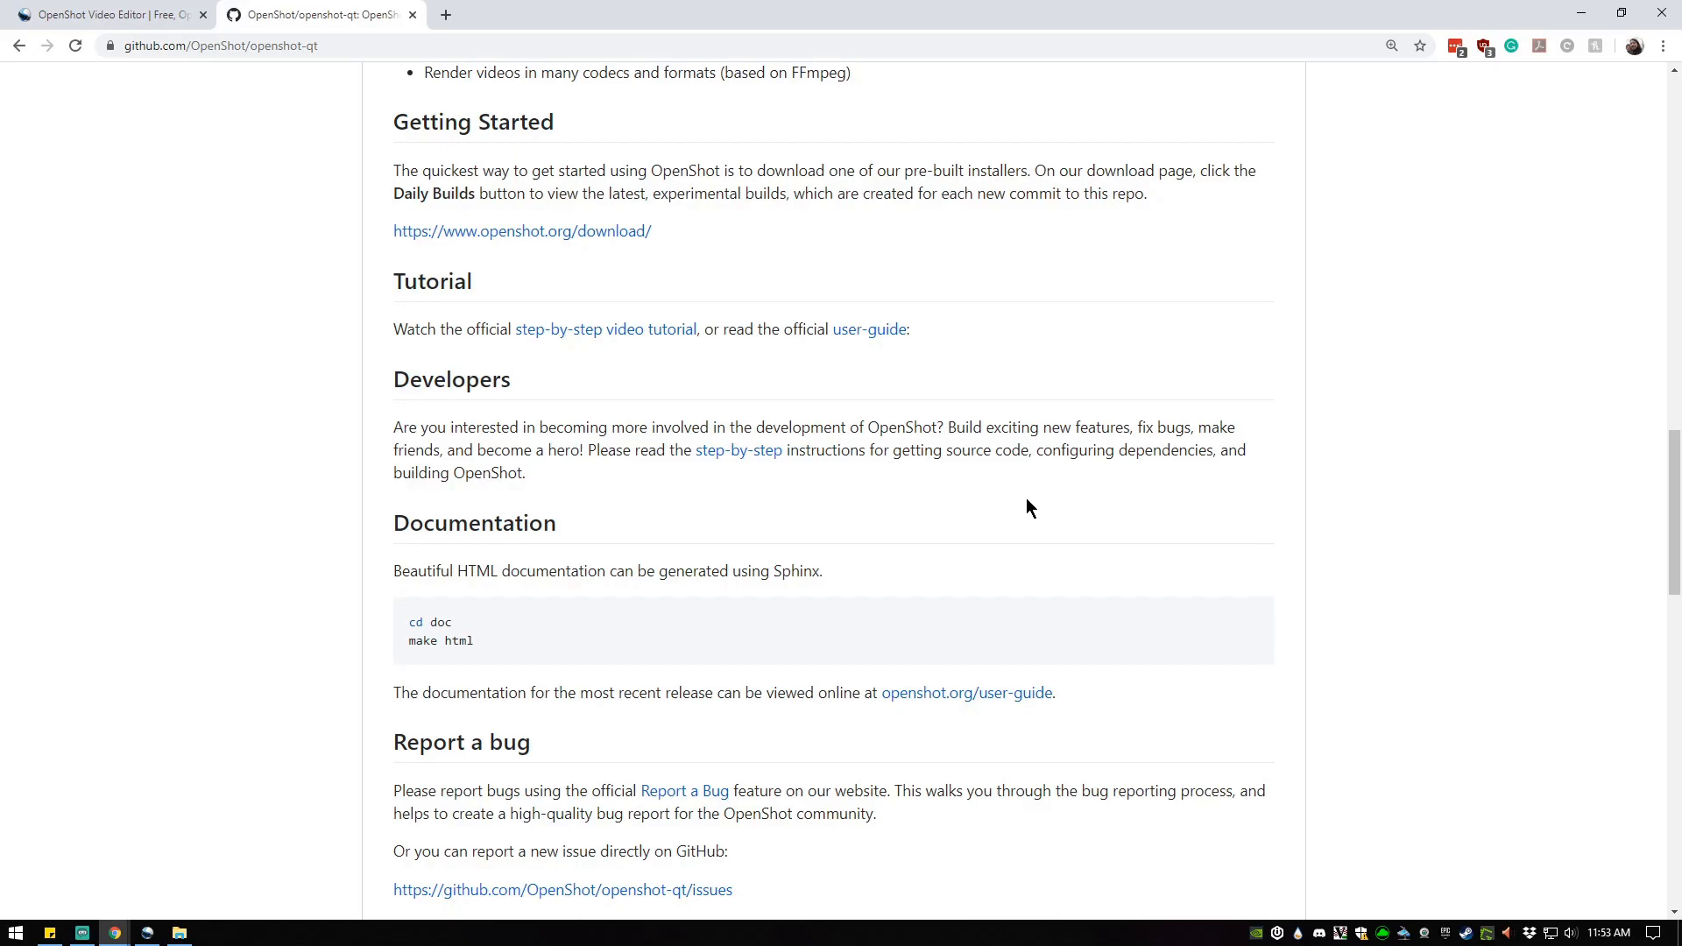
key("alt+Tab")
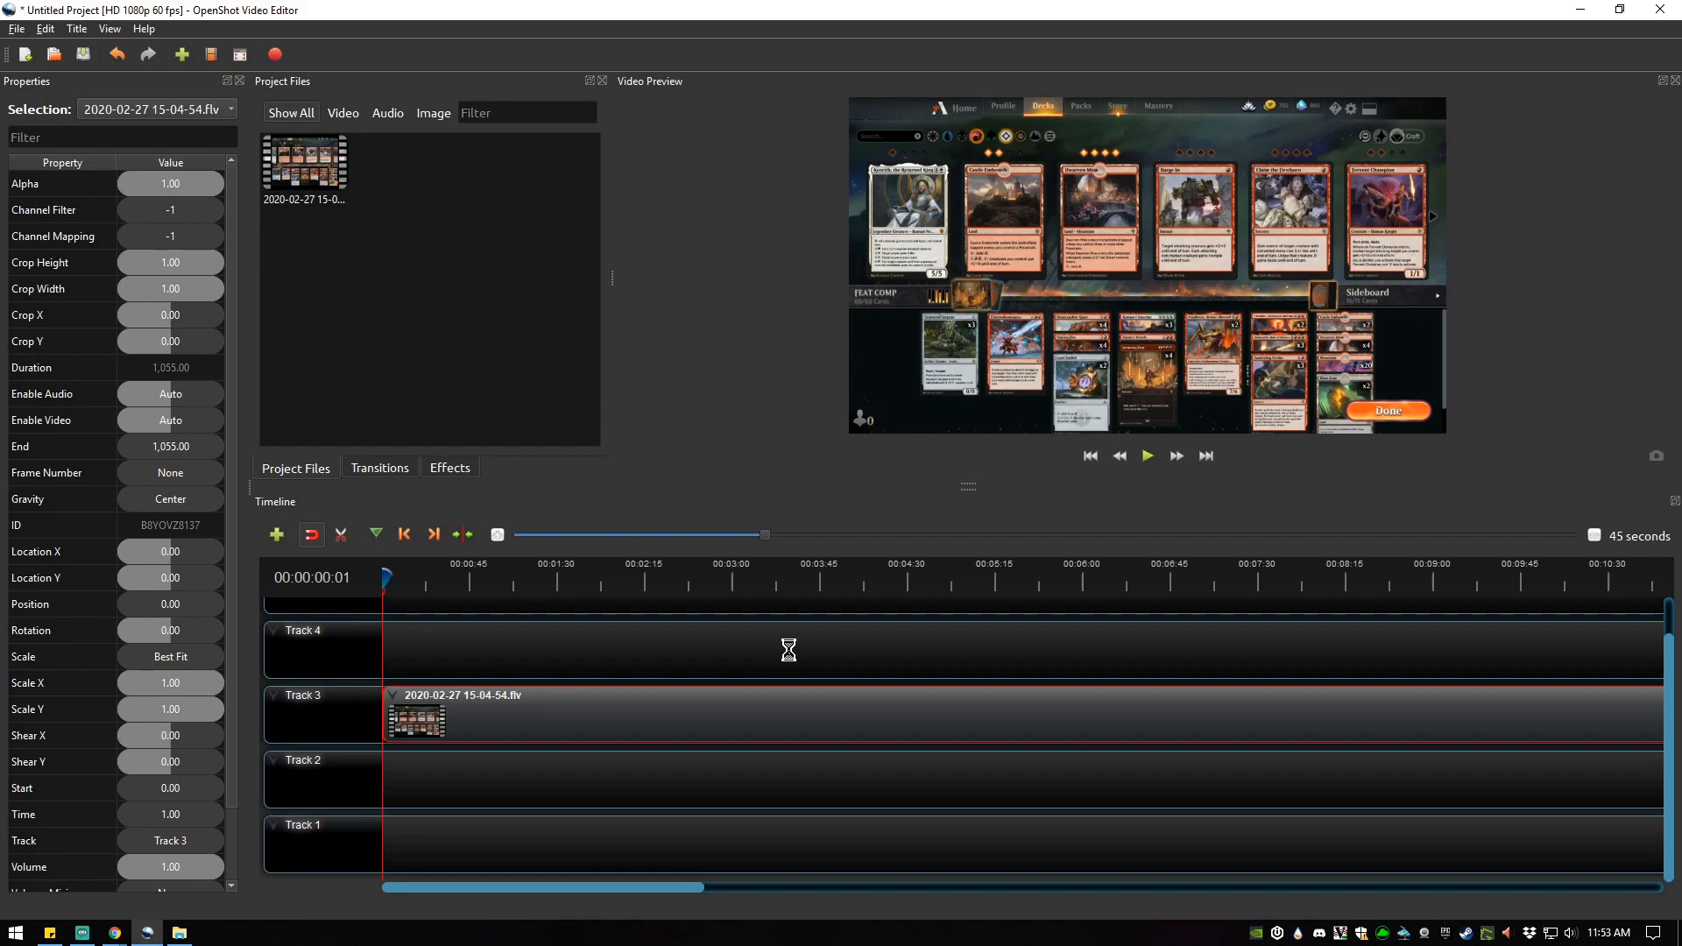
Set the timeline scale to 75 seconds to fit the whole Track 3 waveform in view
left_click_drag(647, 939, 0, 473)
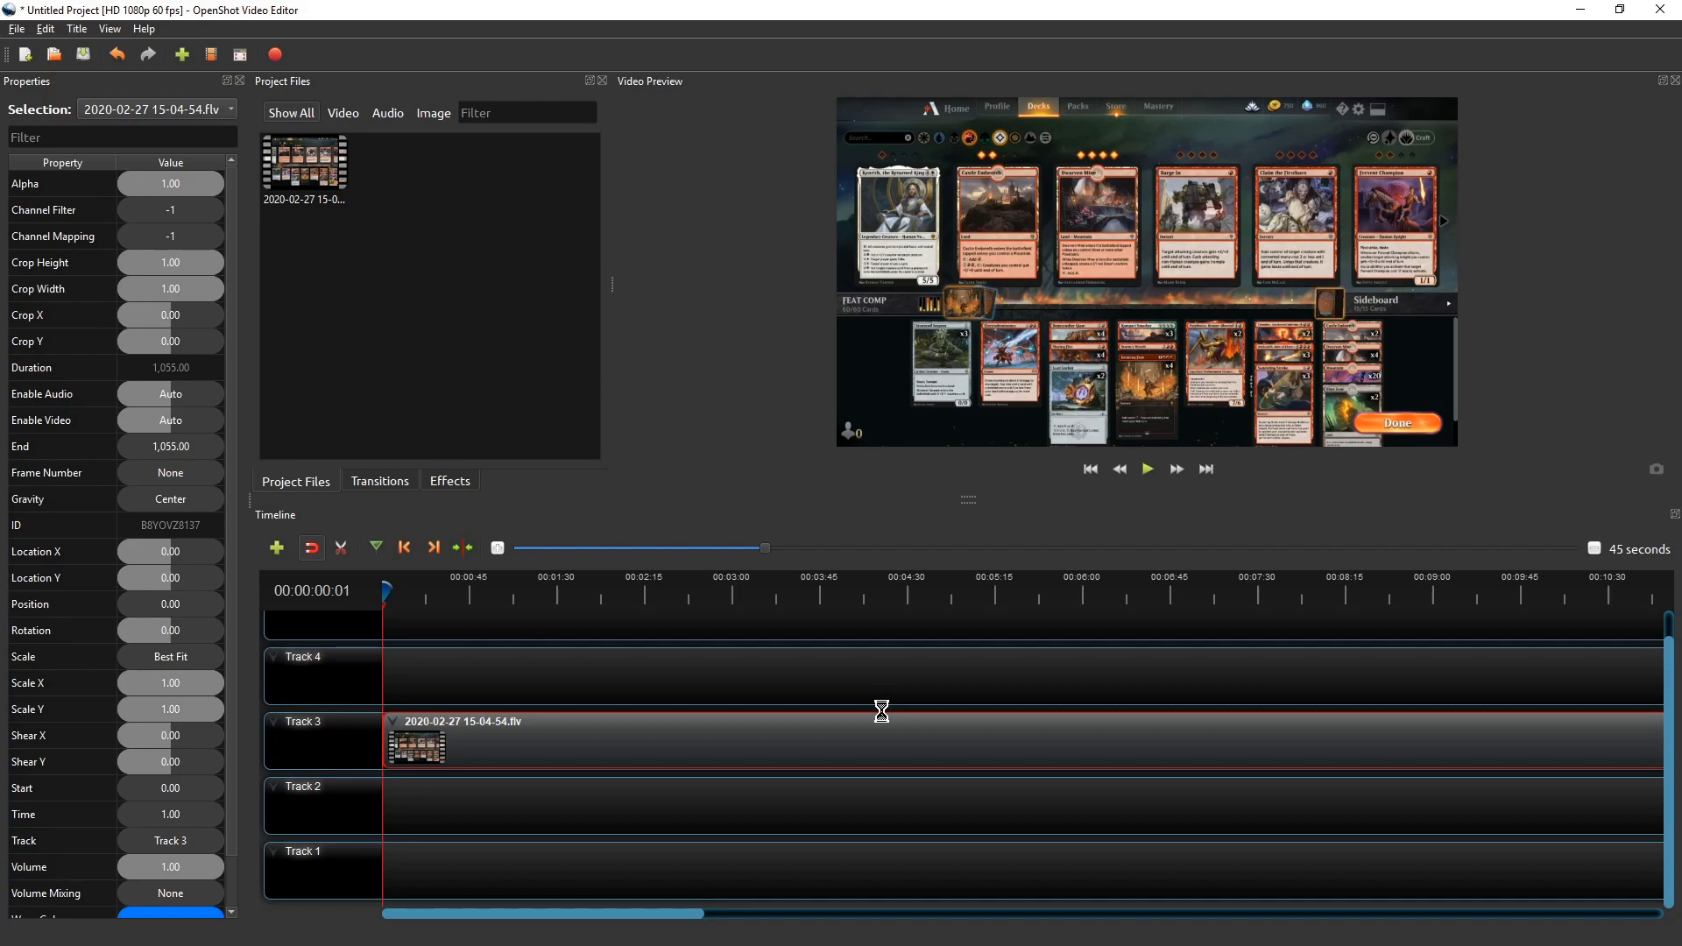
left_click(1595, 547)
left_click(1594, 548)
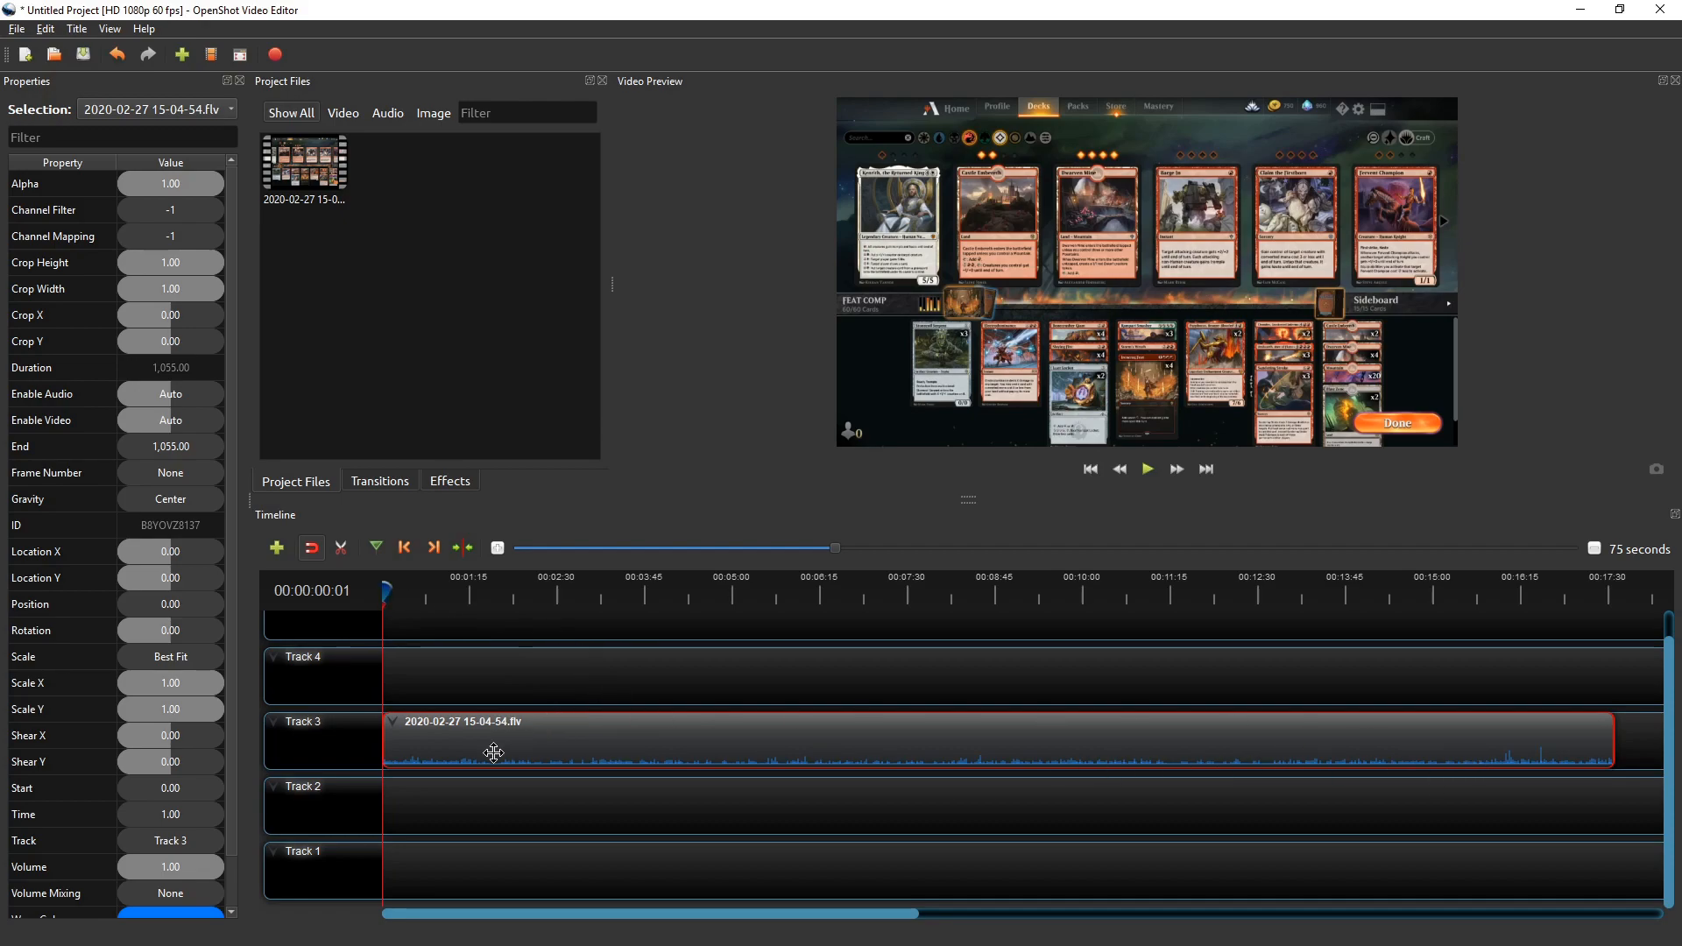
Set the Track 3 clip's volume to 2 with the playhead at the timeline start
mouse_move(385, 592)
left_mouse_down()
mouse_move(424, 590)
mouse_move(370, 601)
left_mouse_up()
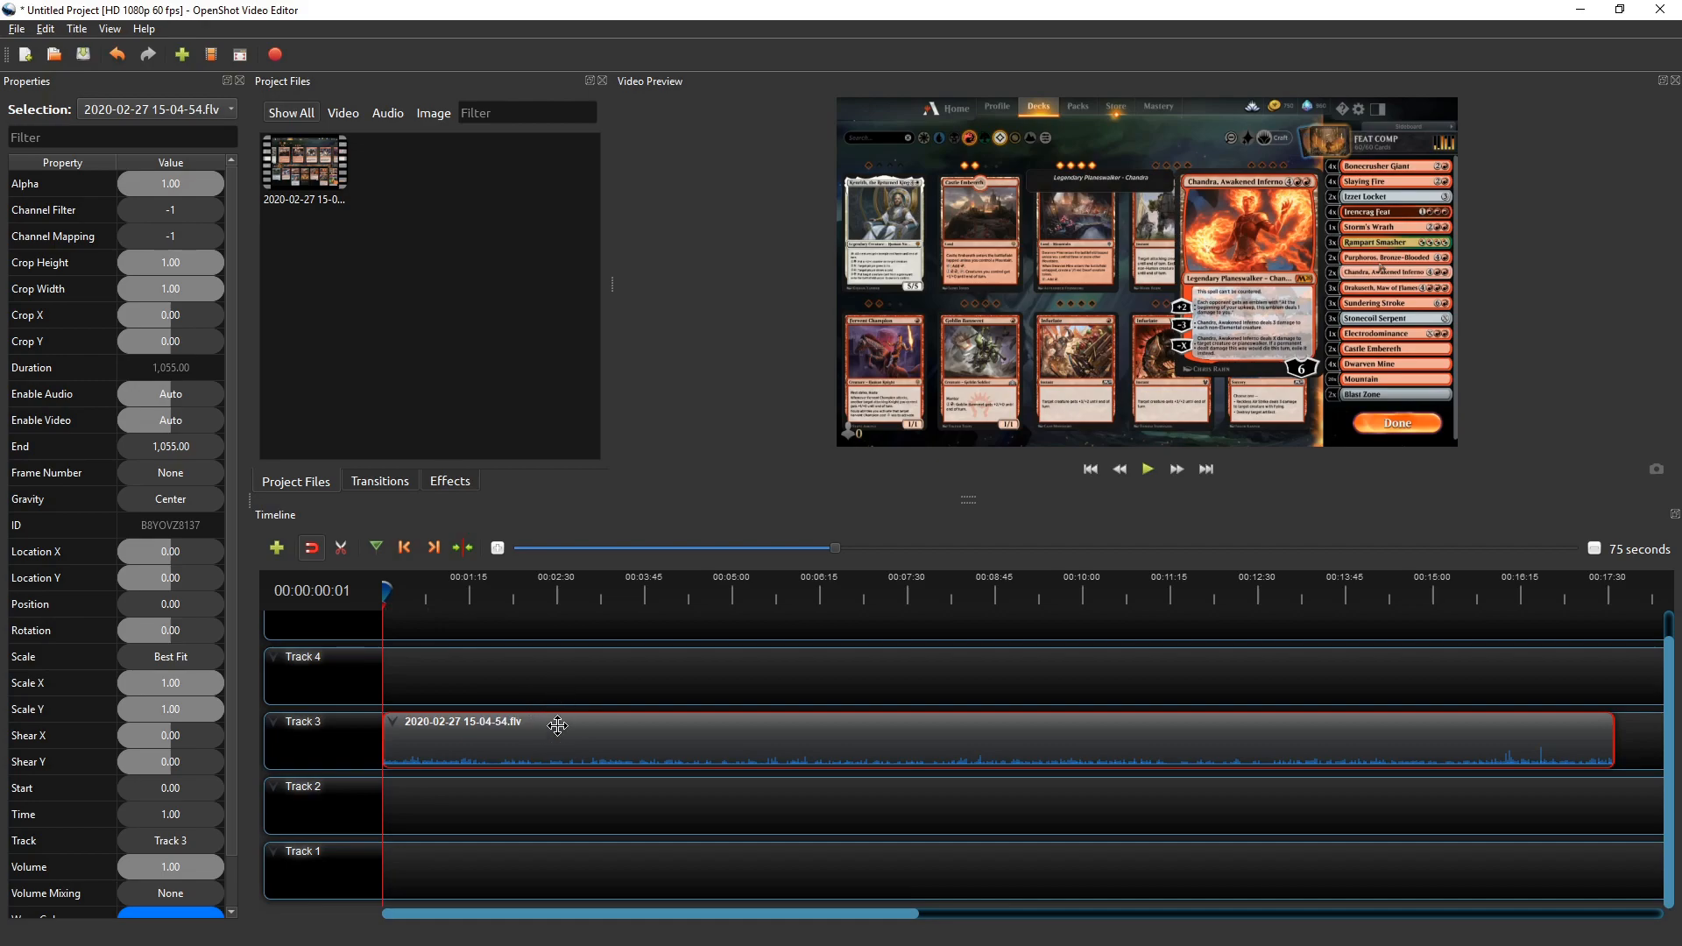
mouse_move(382, 601)
left_mouse_down()
mouse_move(482, 592)
mouse_move(368, 601)
left_mouse_up()
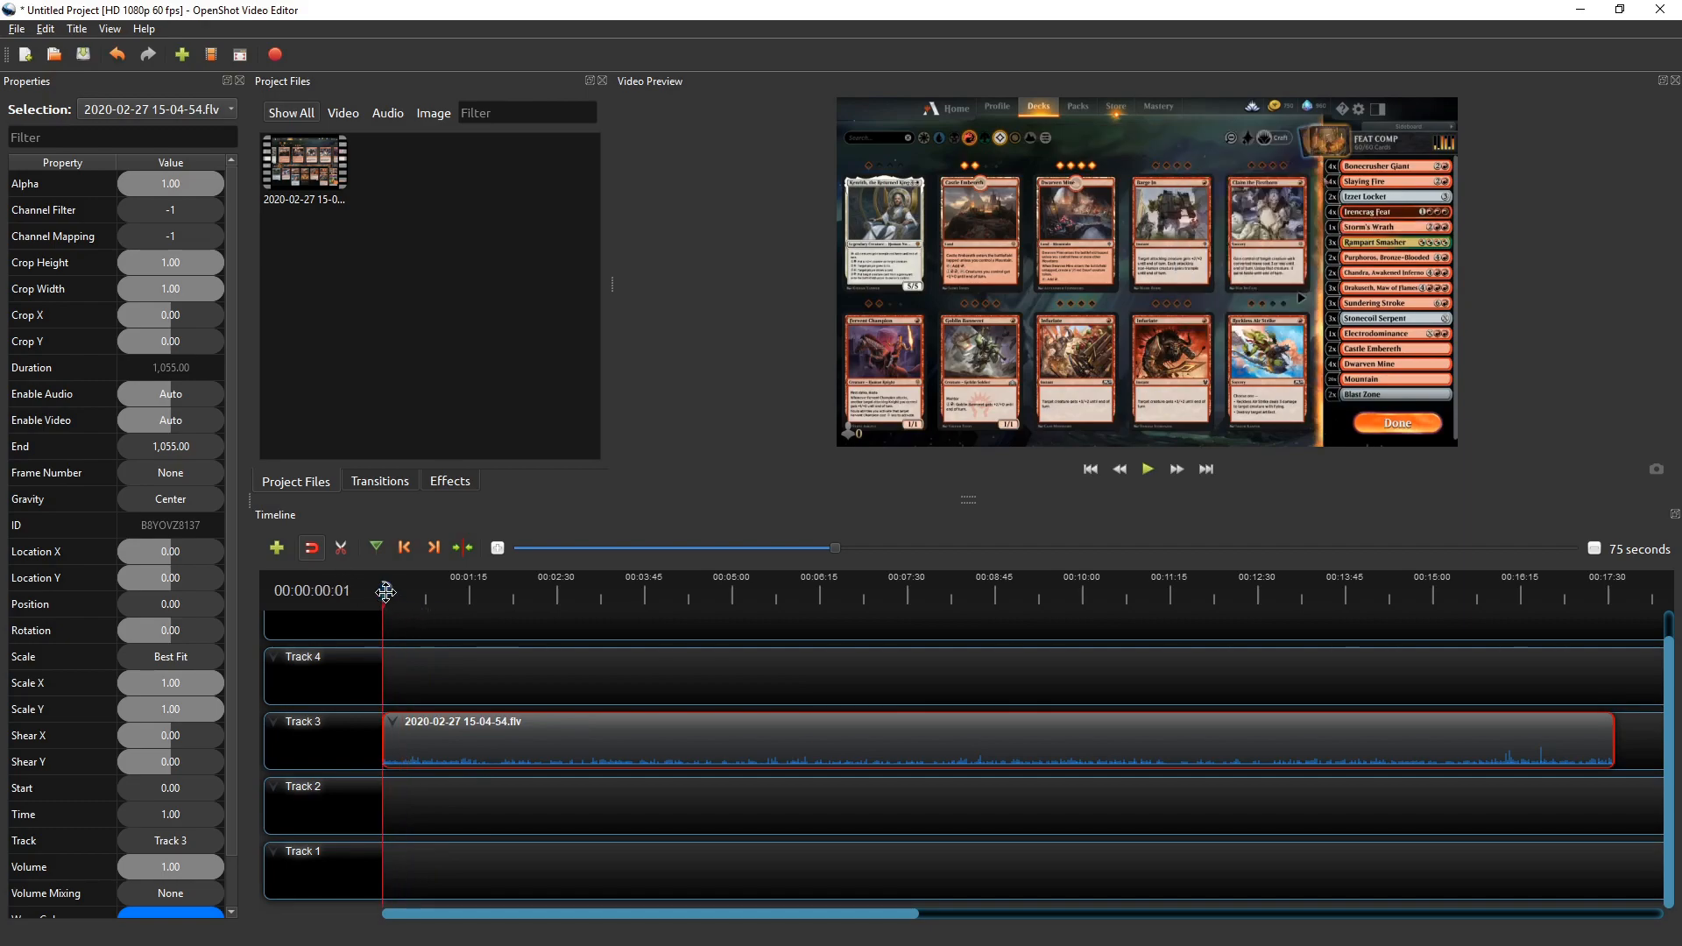
left_click(173, 861)
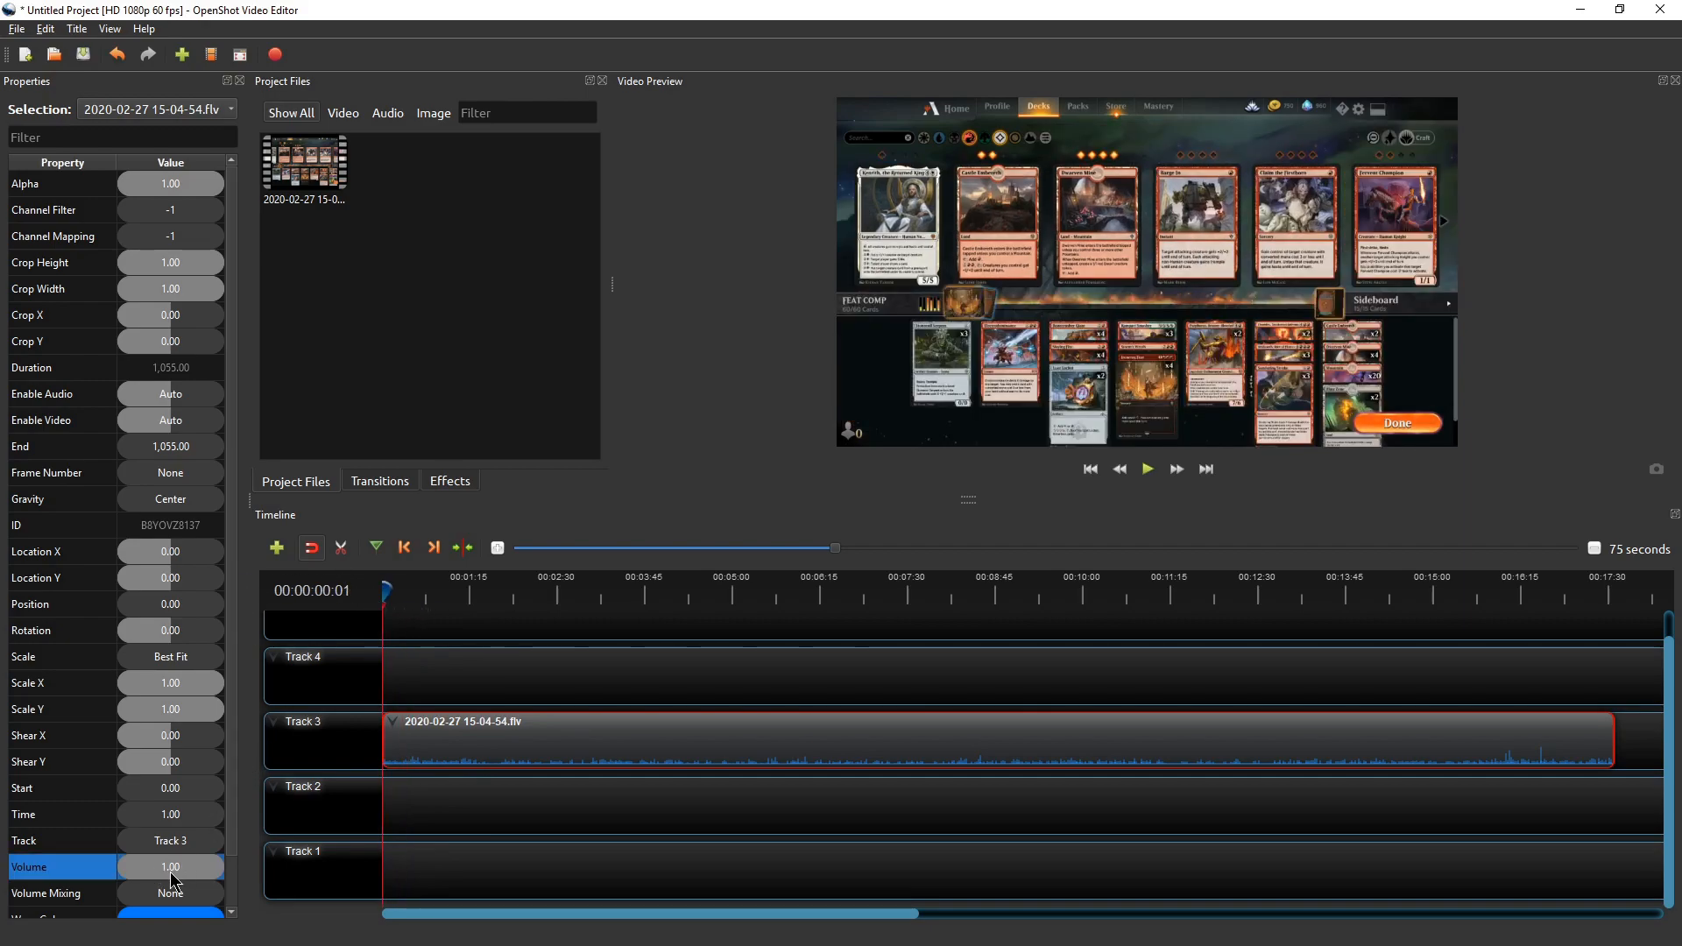
double_click(172, 867)
key("ctrl+a")
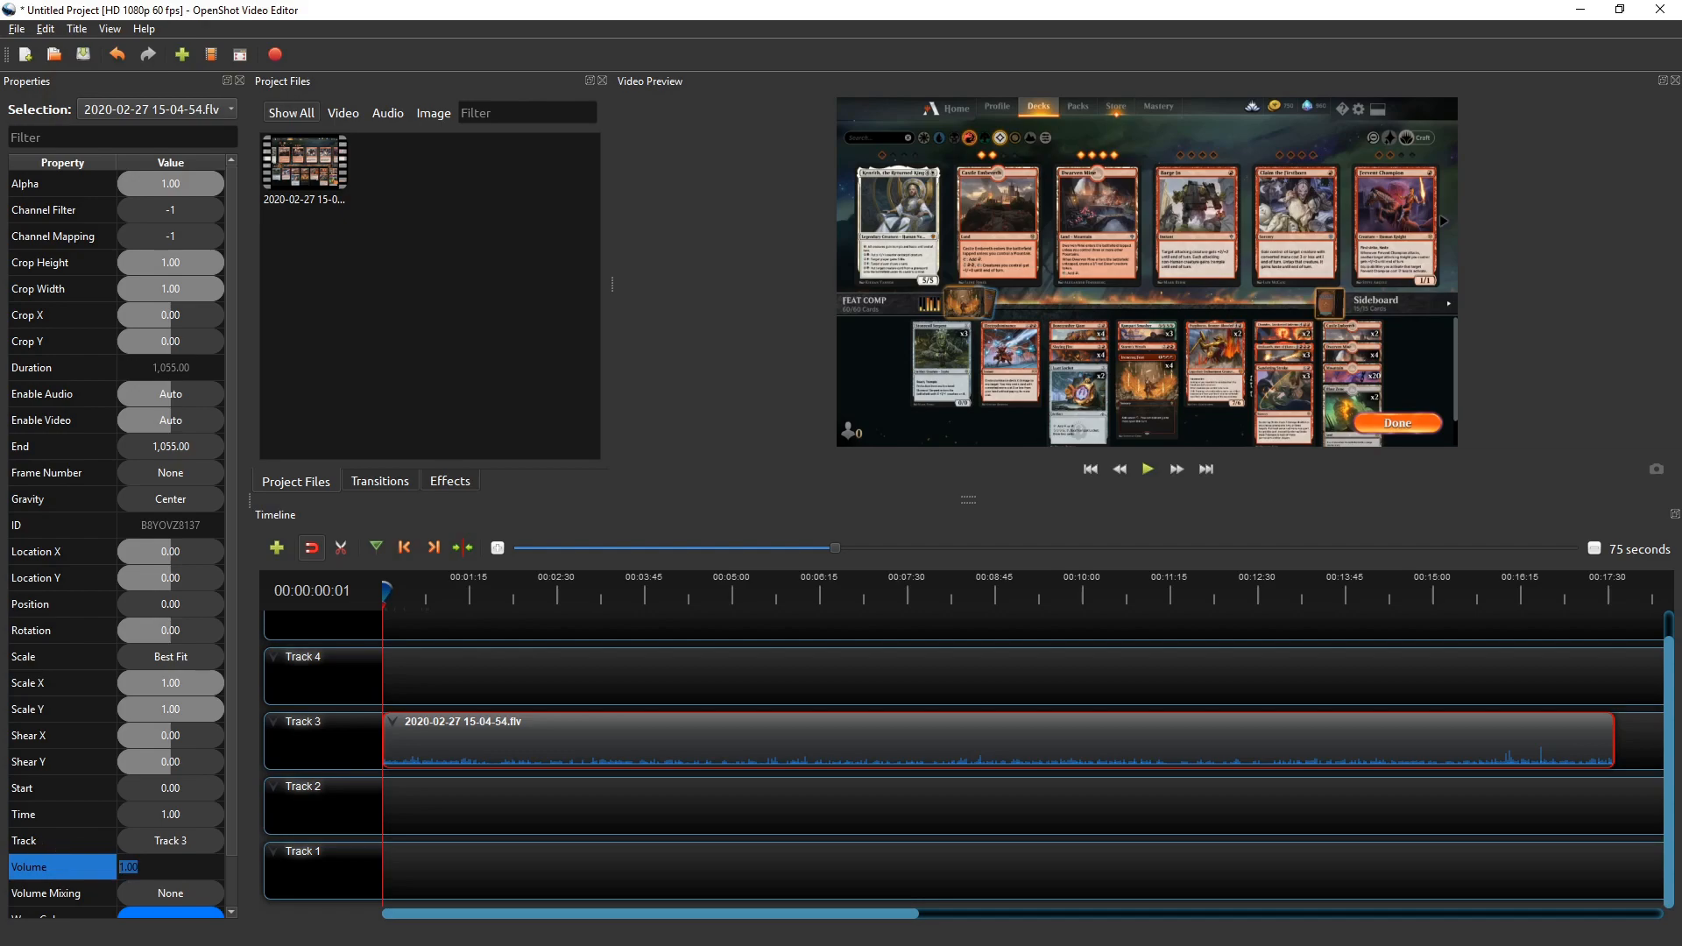
key("Return")
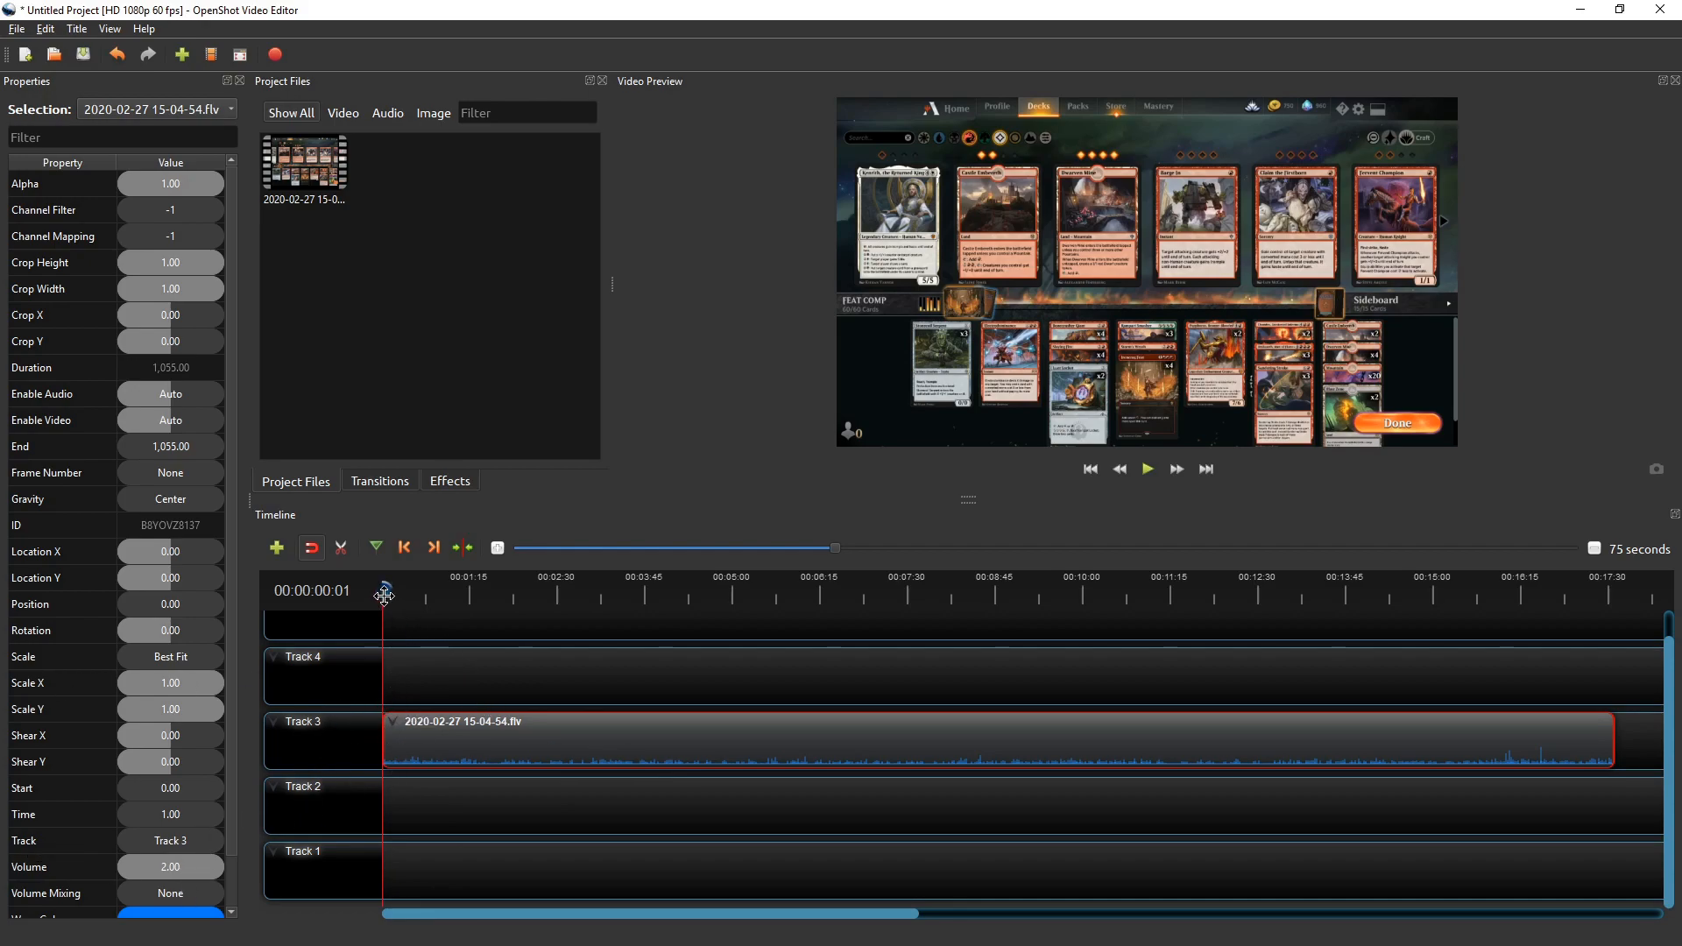
Set the Track 3 clip's volume to 1 with the playhead at 00:01:51:46
left_click_drag(384, 595, 516, 578)
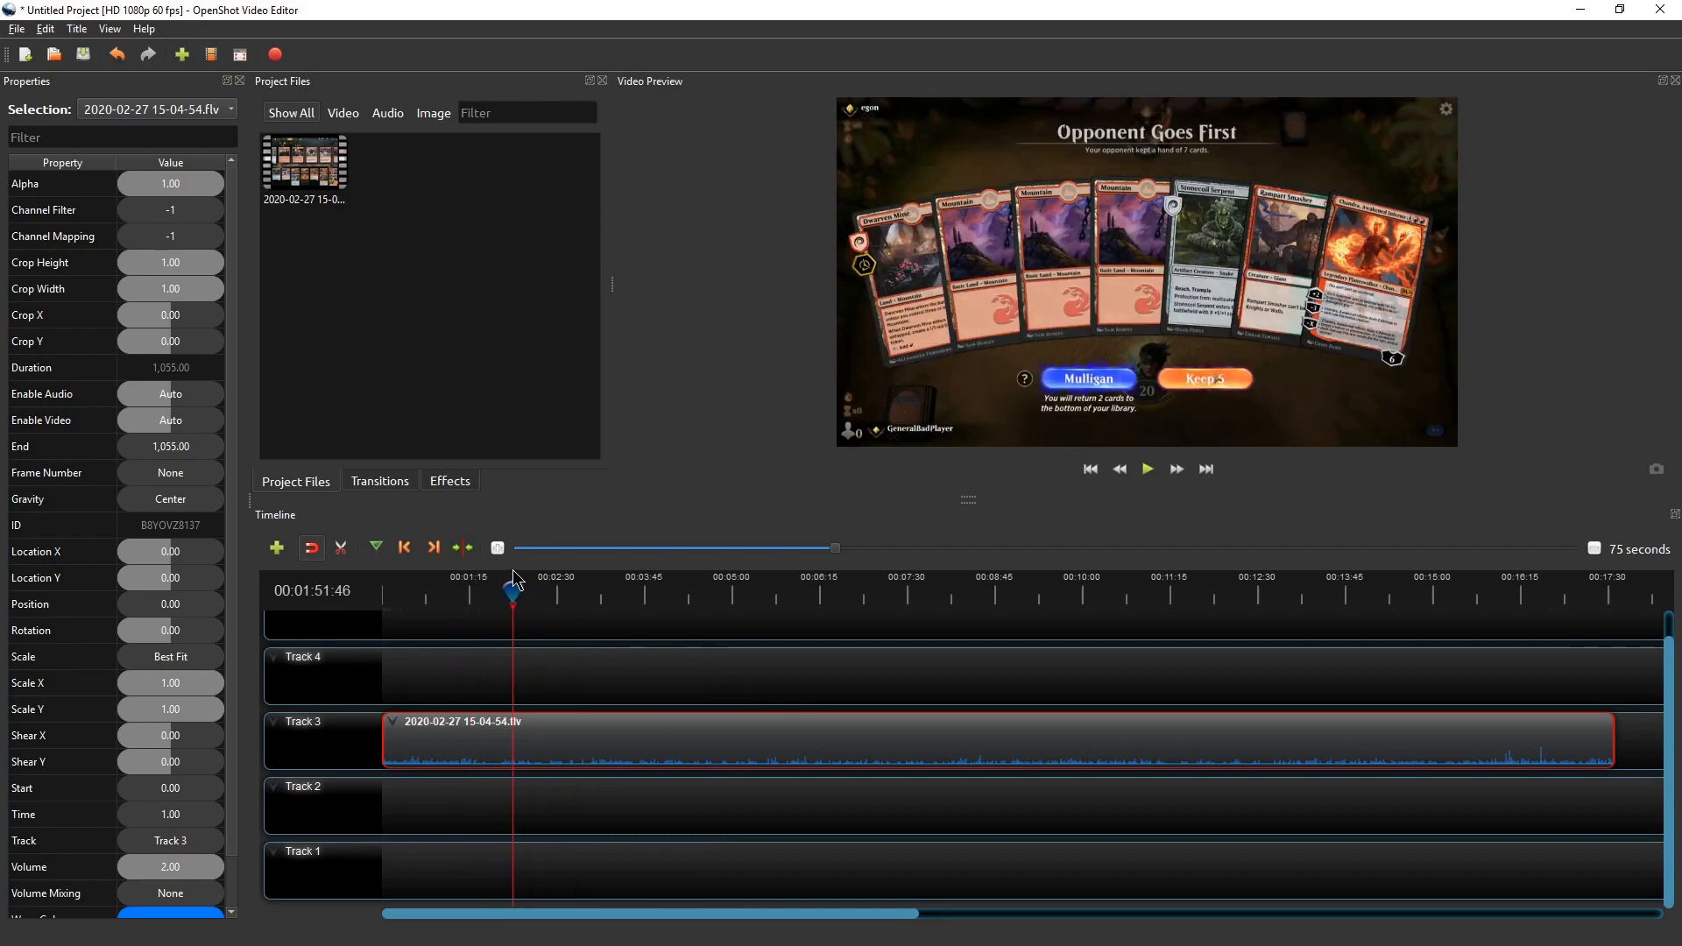
left_click(186, 867)
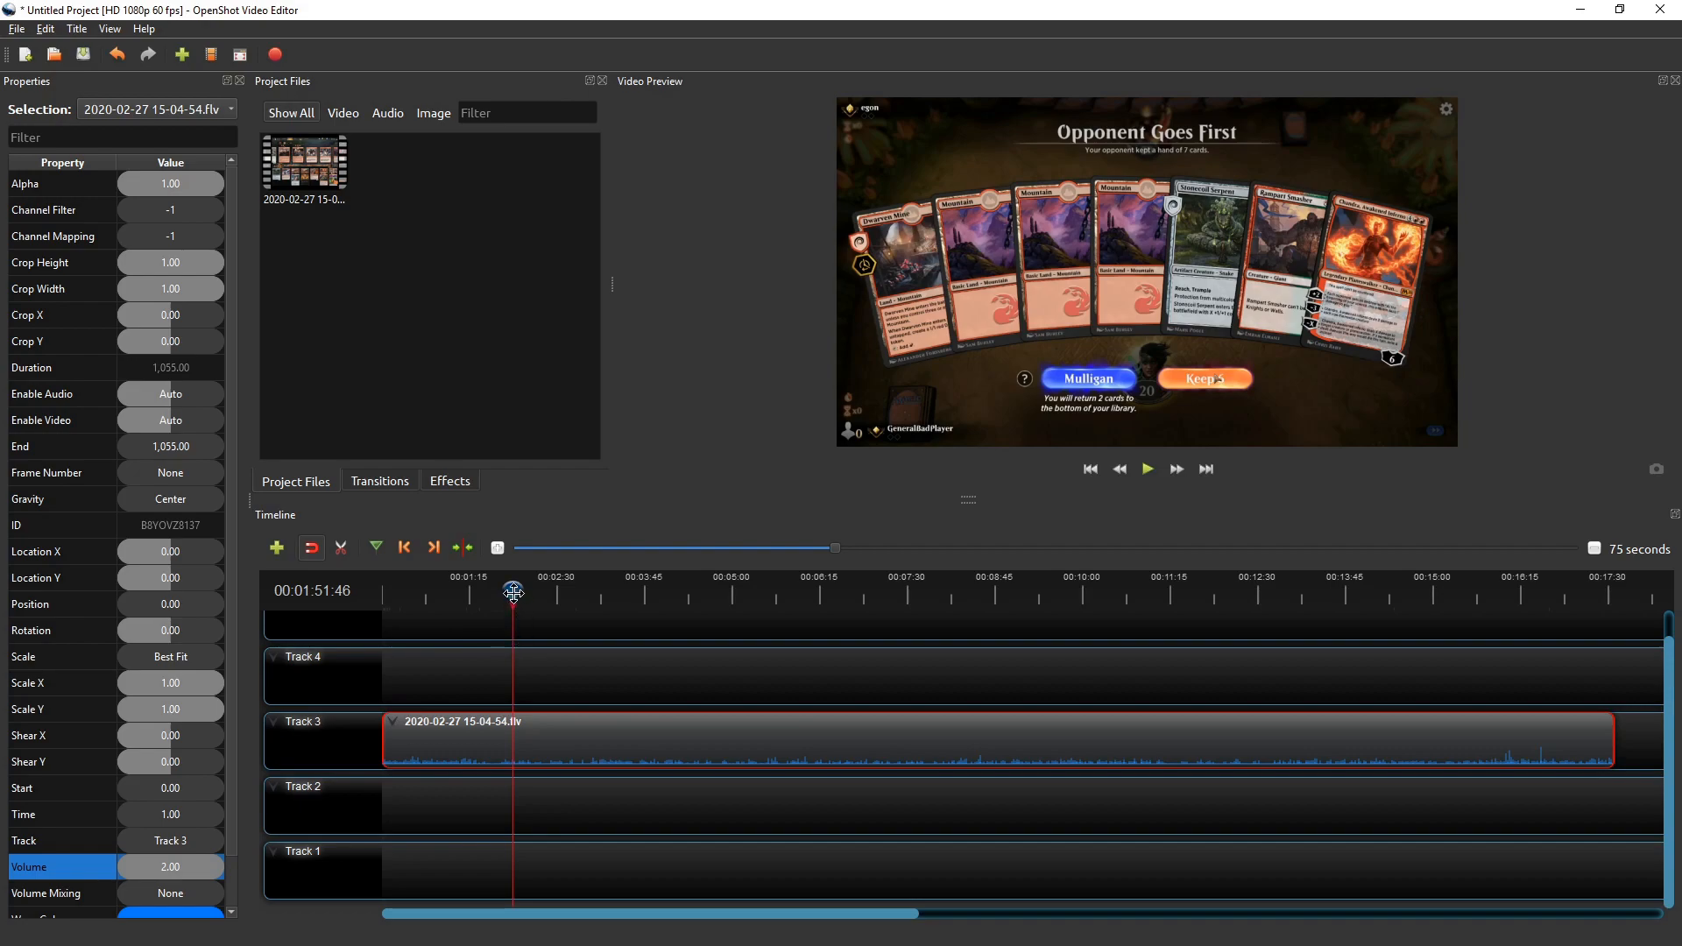
double_click(184, 867)
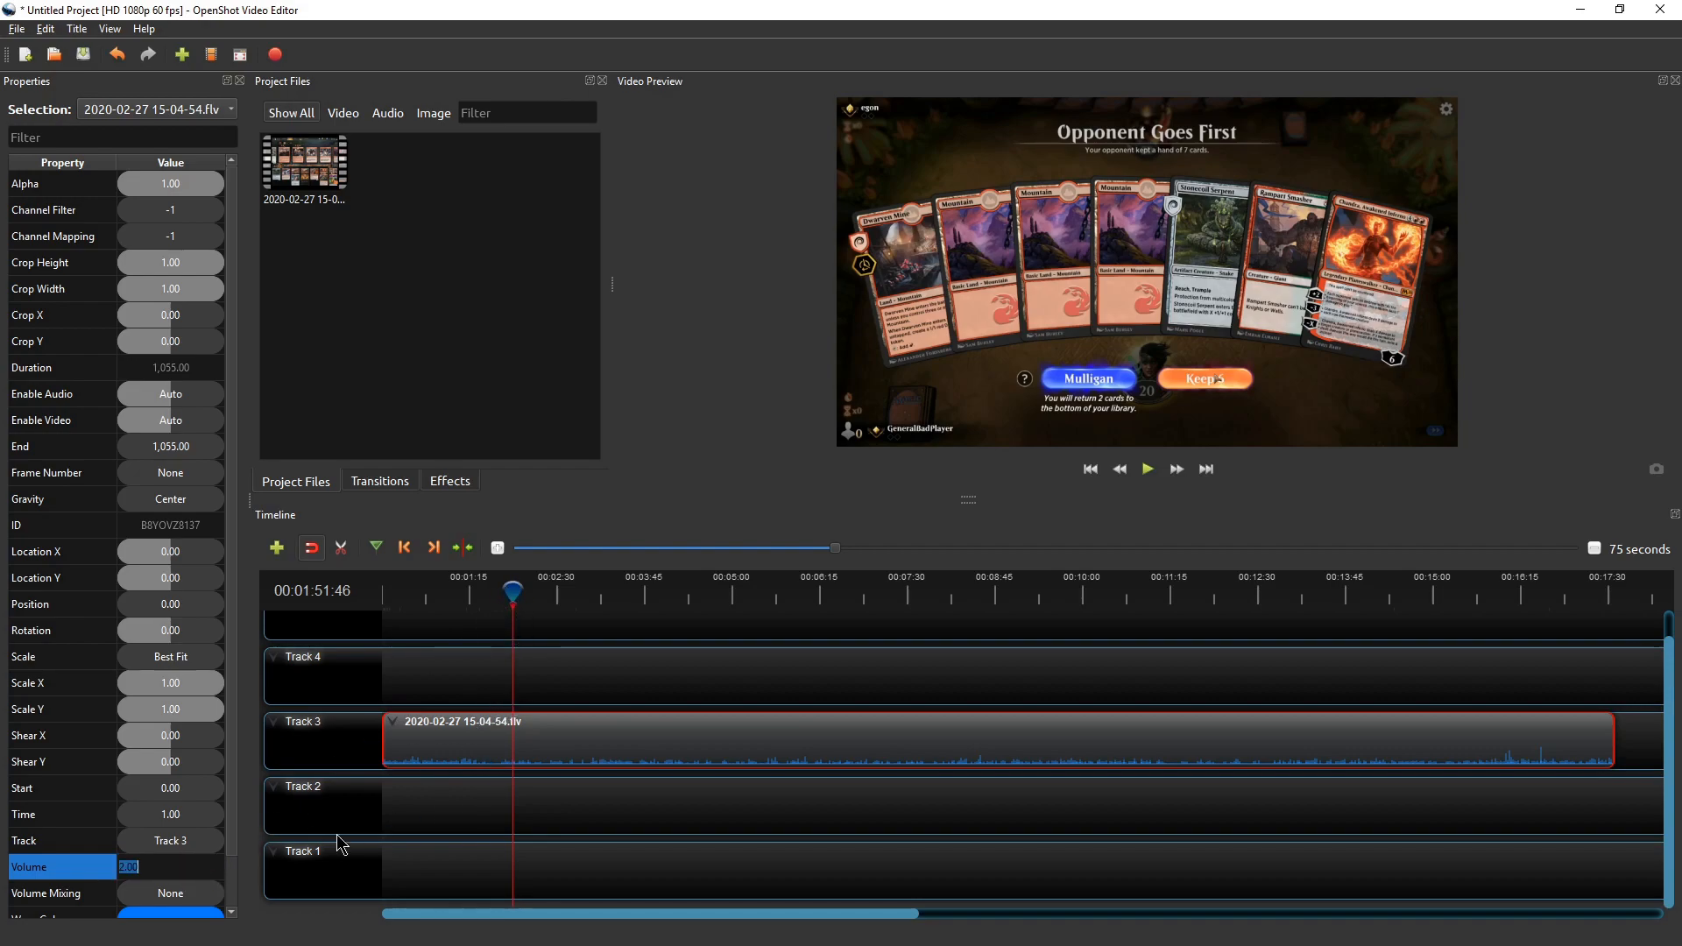
key("Return")
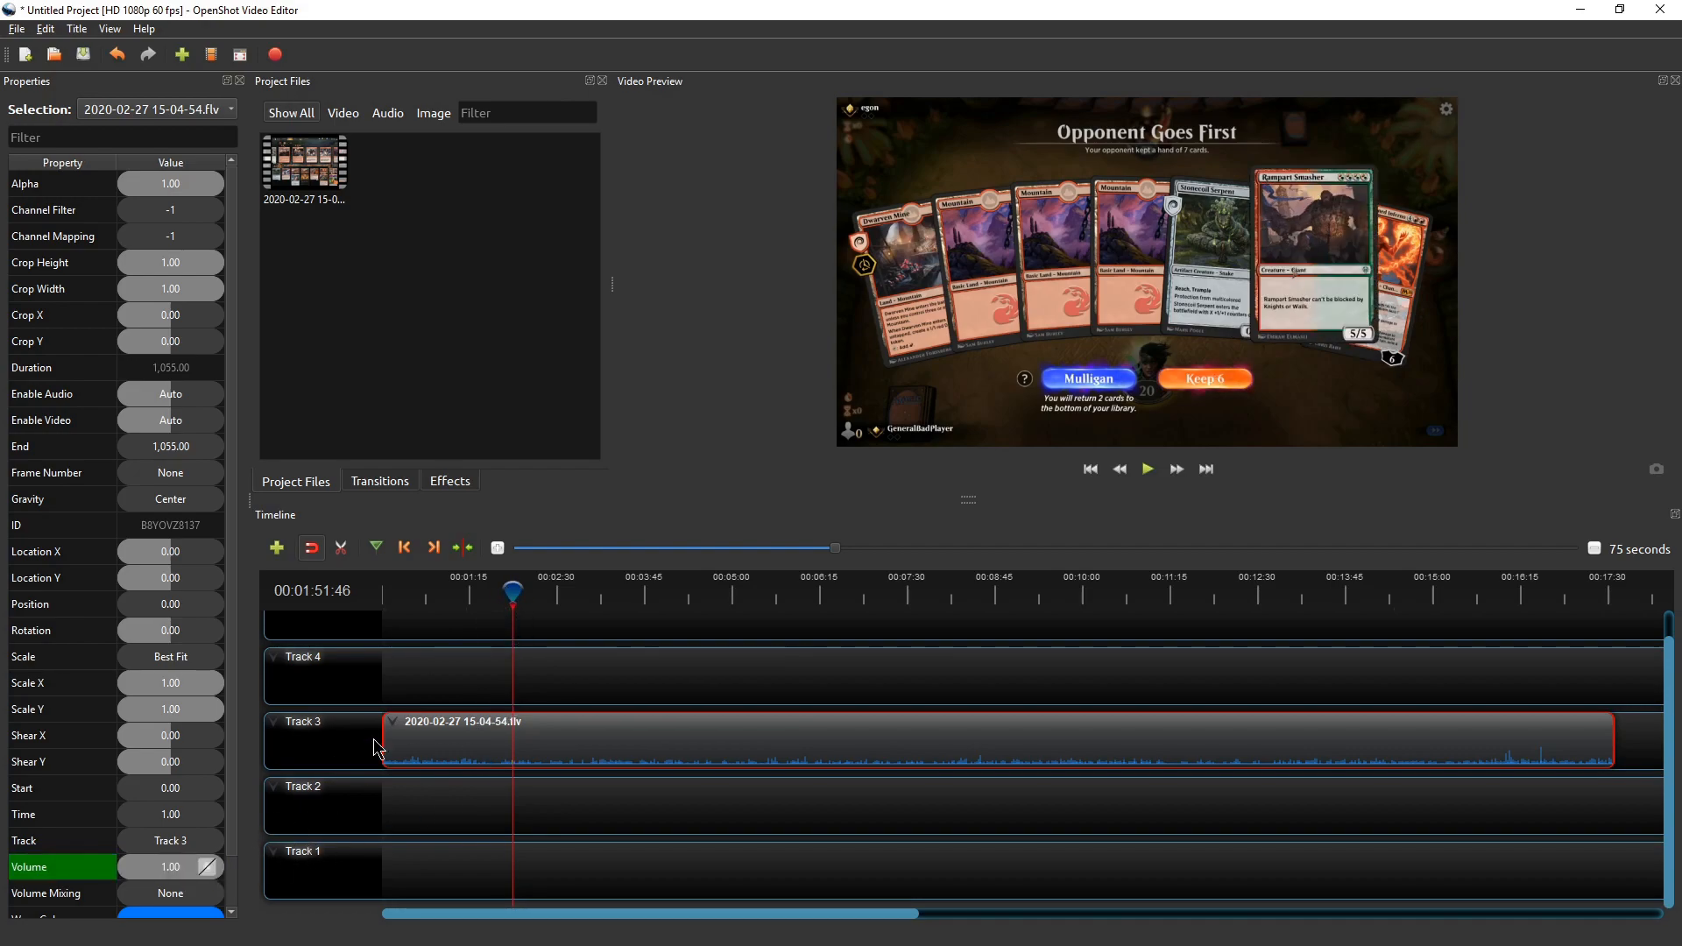
Set the Track 3 clip's volume to 2 with the playhead at 00:01:24:01
mouse_move(513, 590)
left_mouse_down()
mouse_move(378, 591)
mouse_move(555, 584)
mouse_move(481, 591)
left_mouse_up()
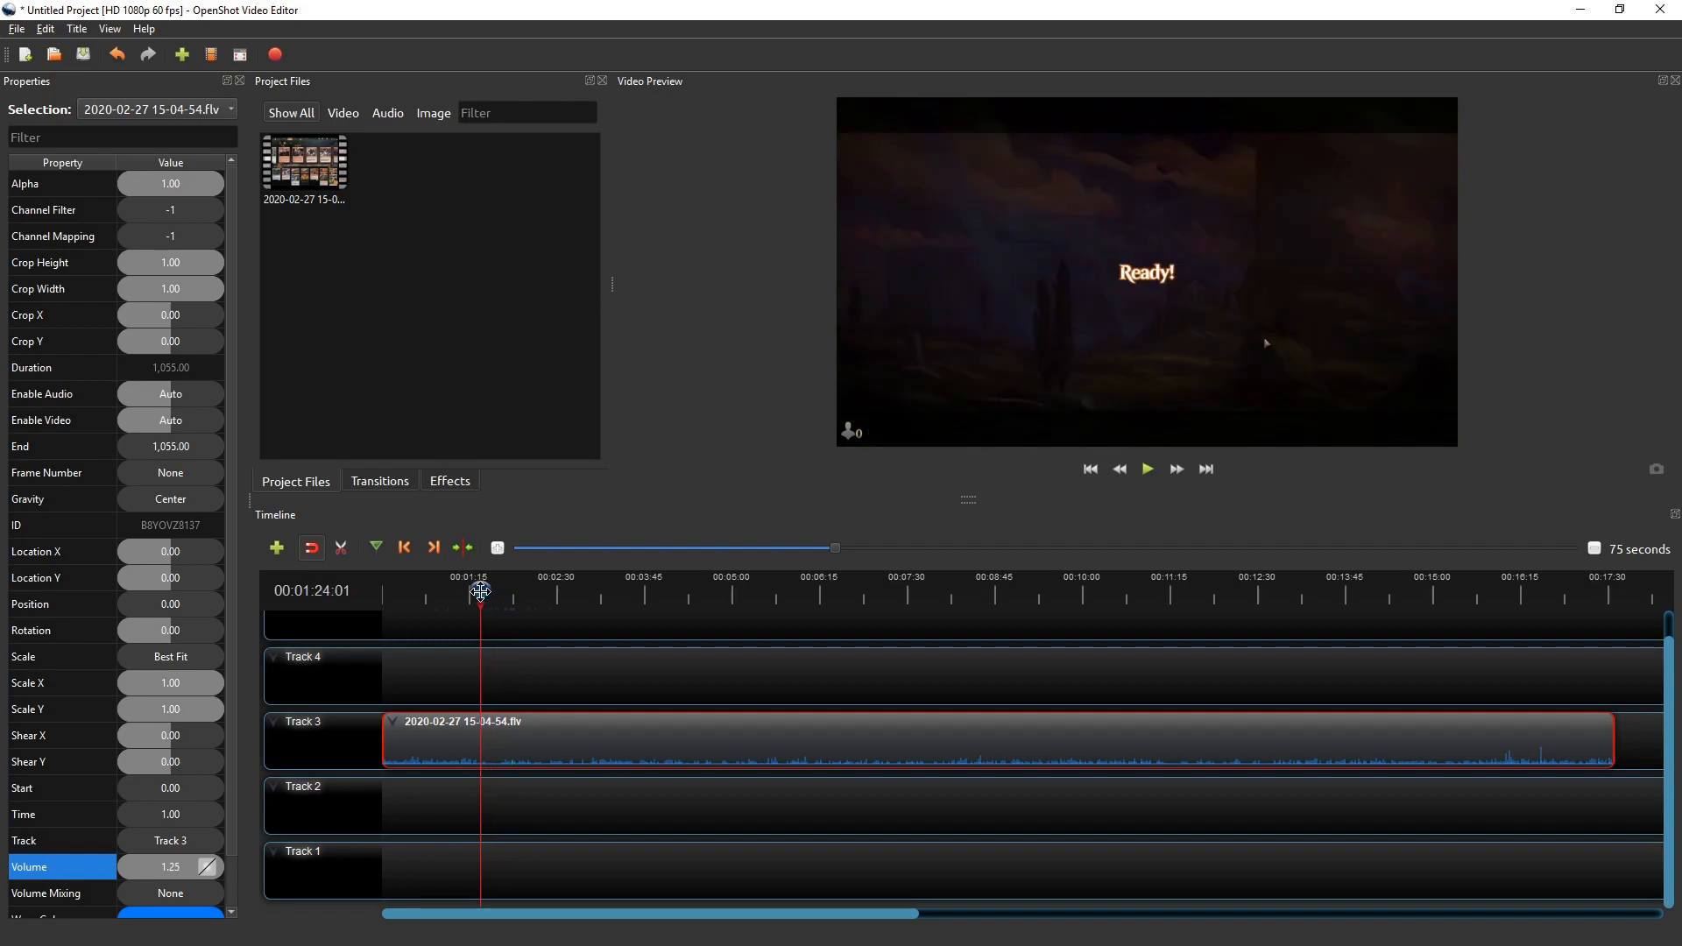
double_click(178, 870)
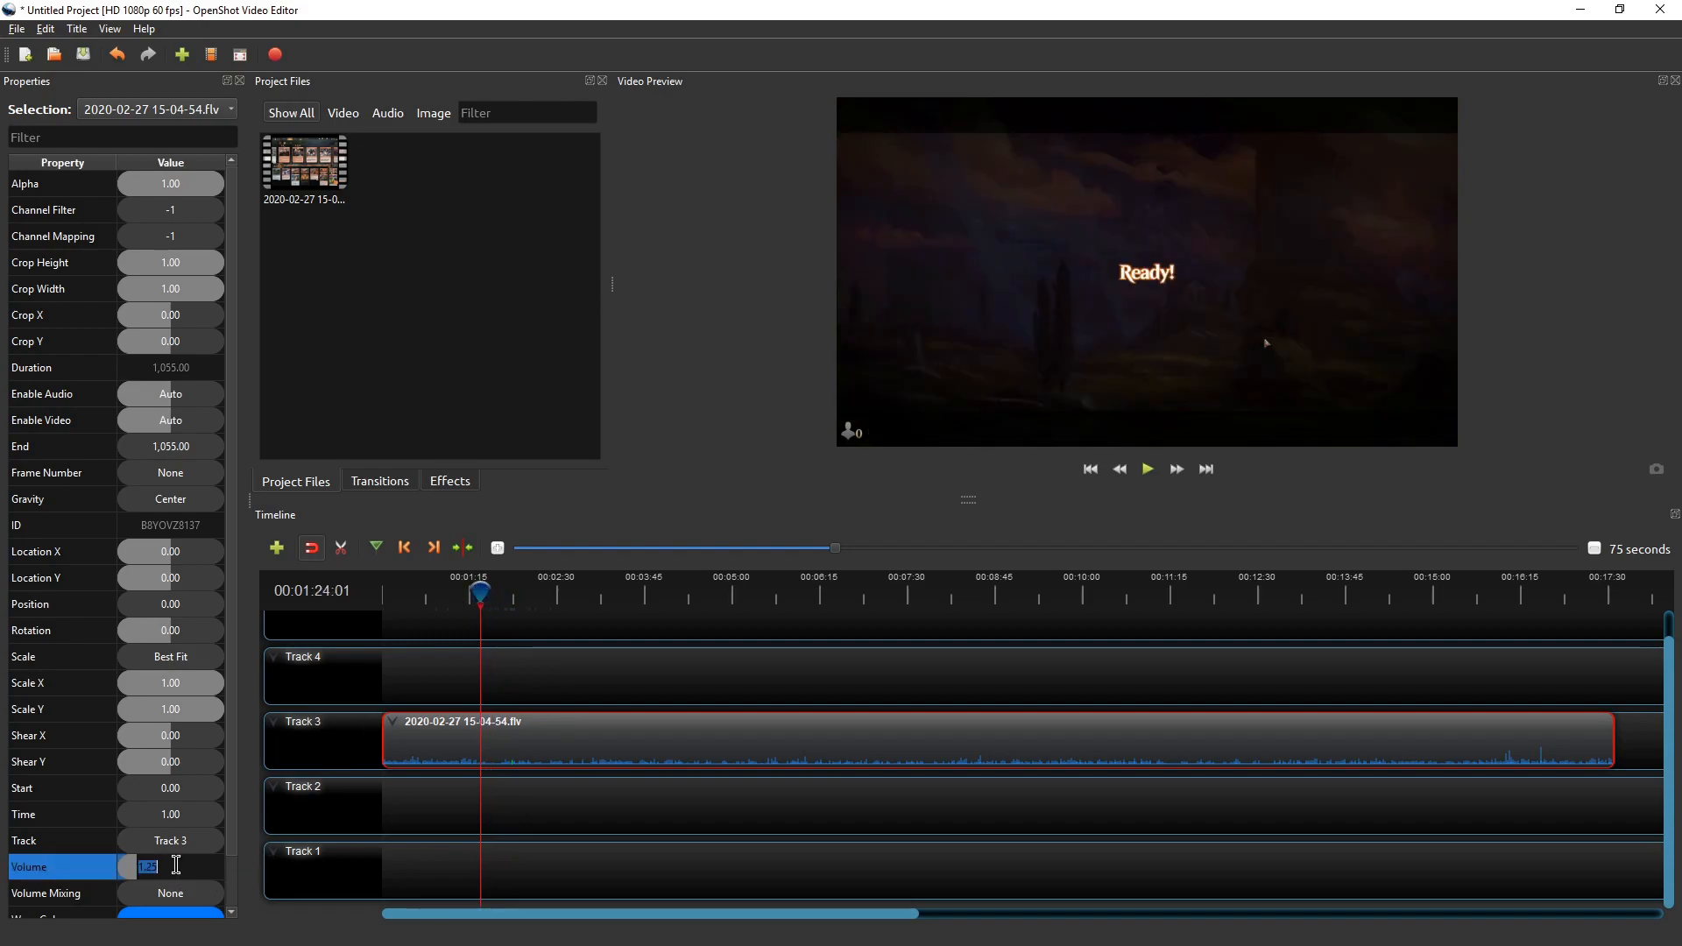
key("Return")
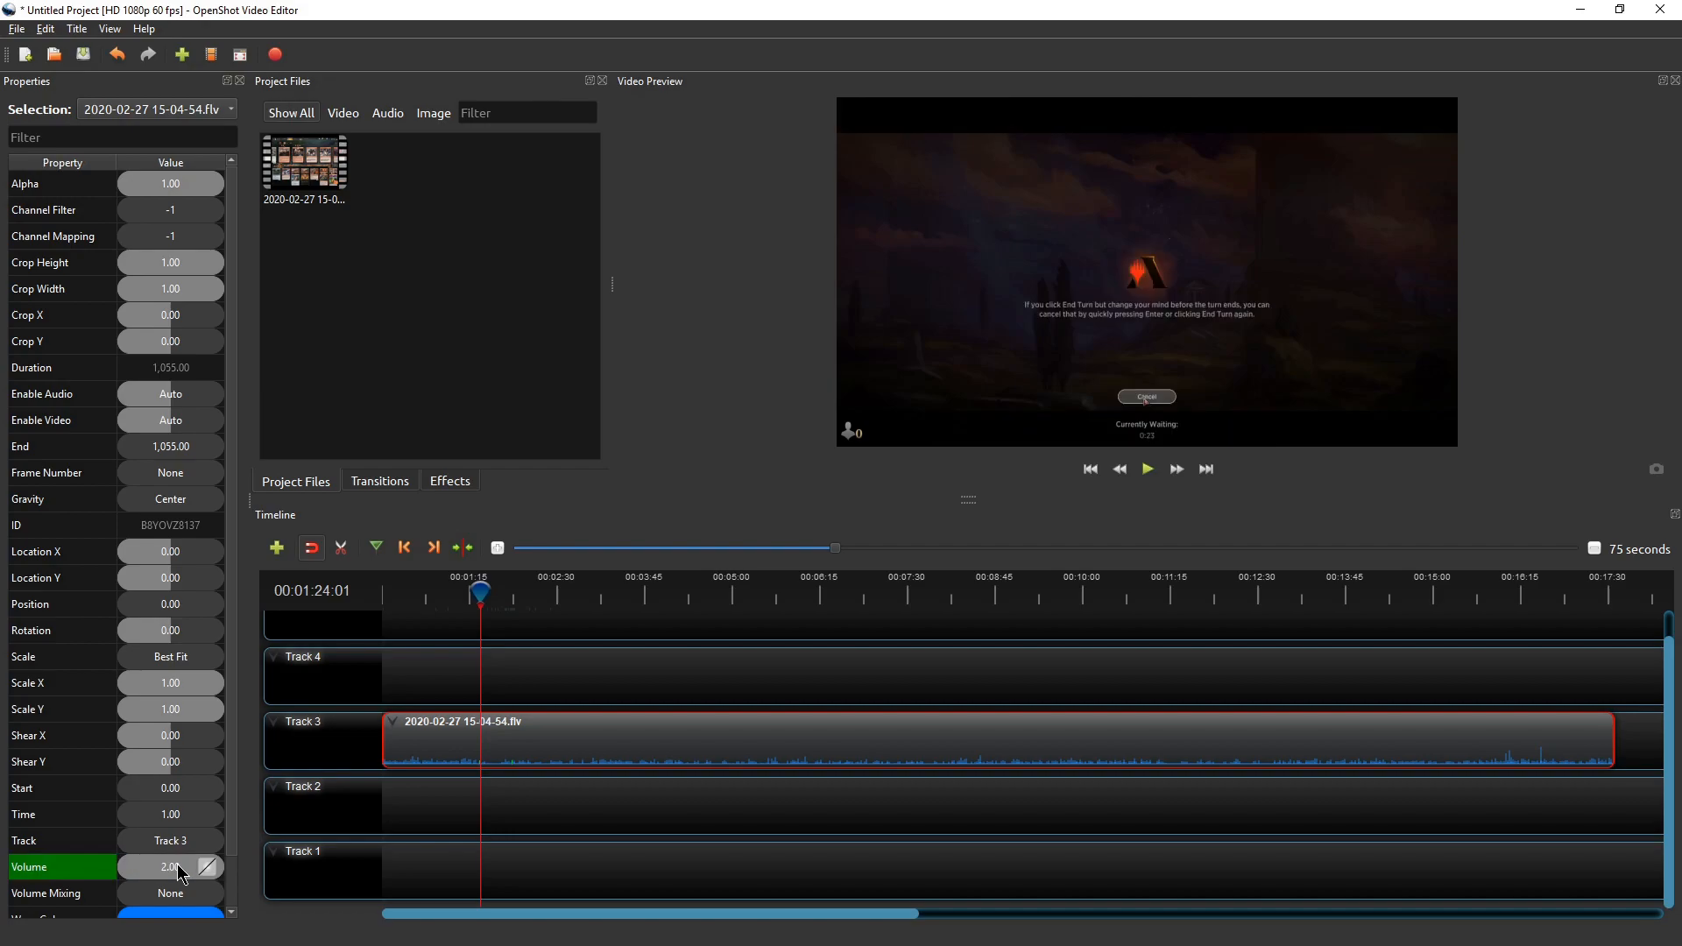
Set the Track 3 clip's volume to 2 with the playhead at 00:02:32:16
left_click_drag(480, 593, 561, 586)
double_click(180, 867)
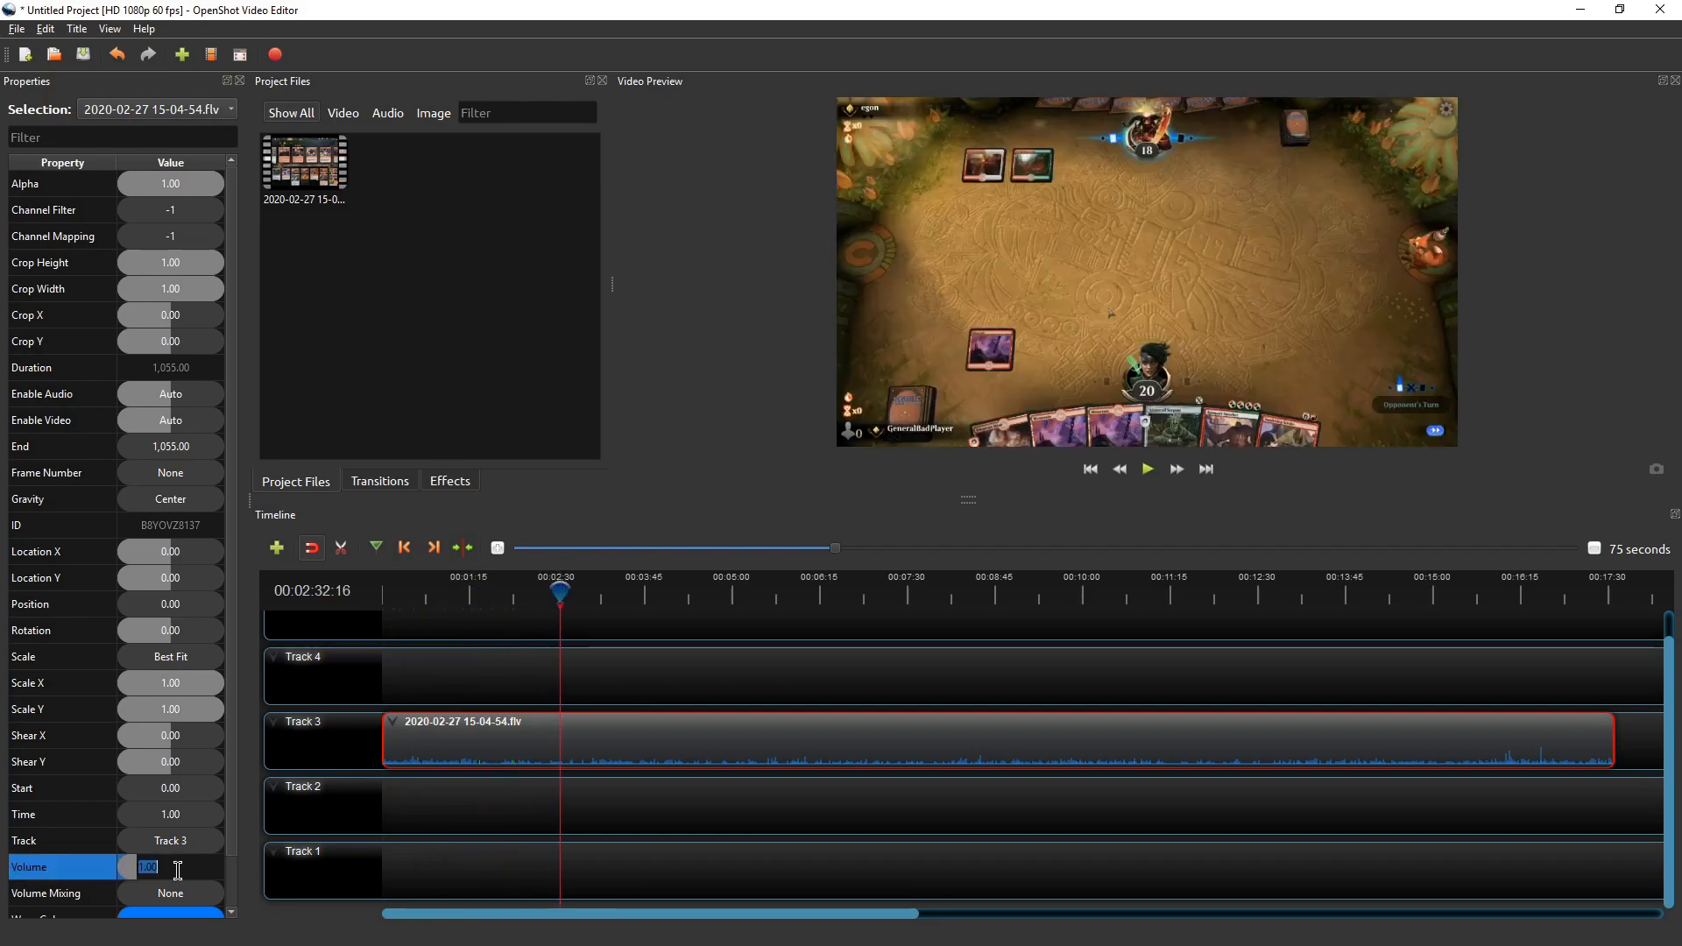
type("2")
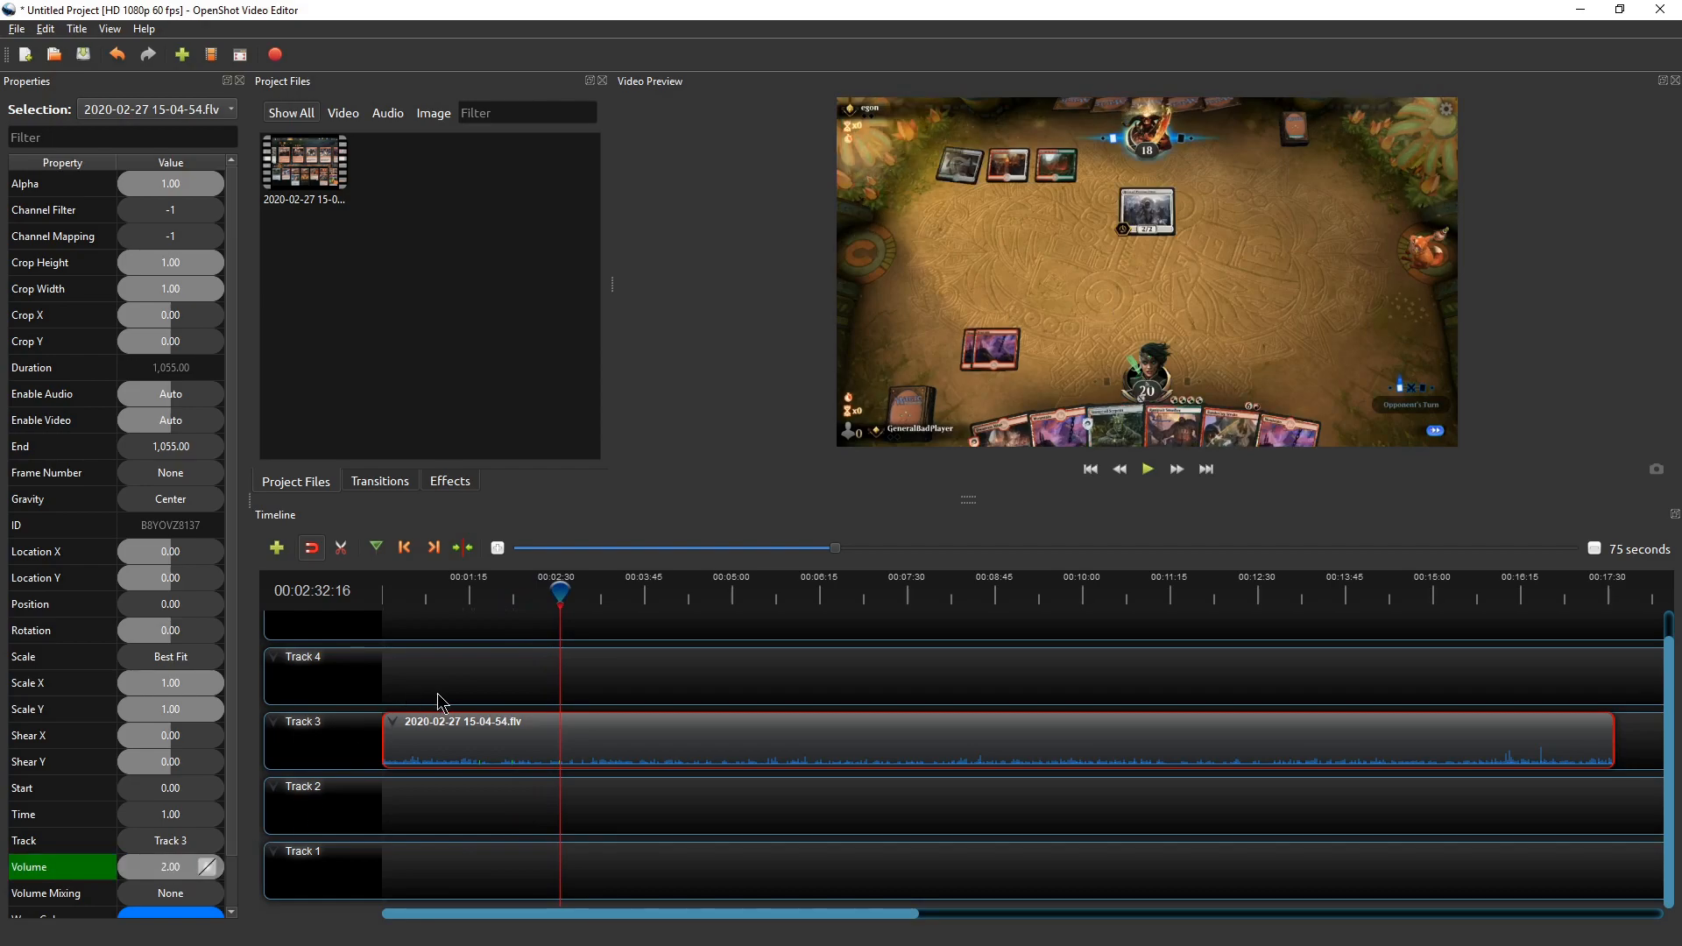
Scrub between about 1:15 and 2:30 to check the clip's volume, and enlarge the timeline area to show all five tracks
left_click(524, 588)
left_click_drag(469, 587, 558, 585)
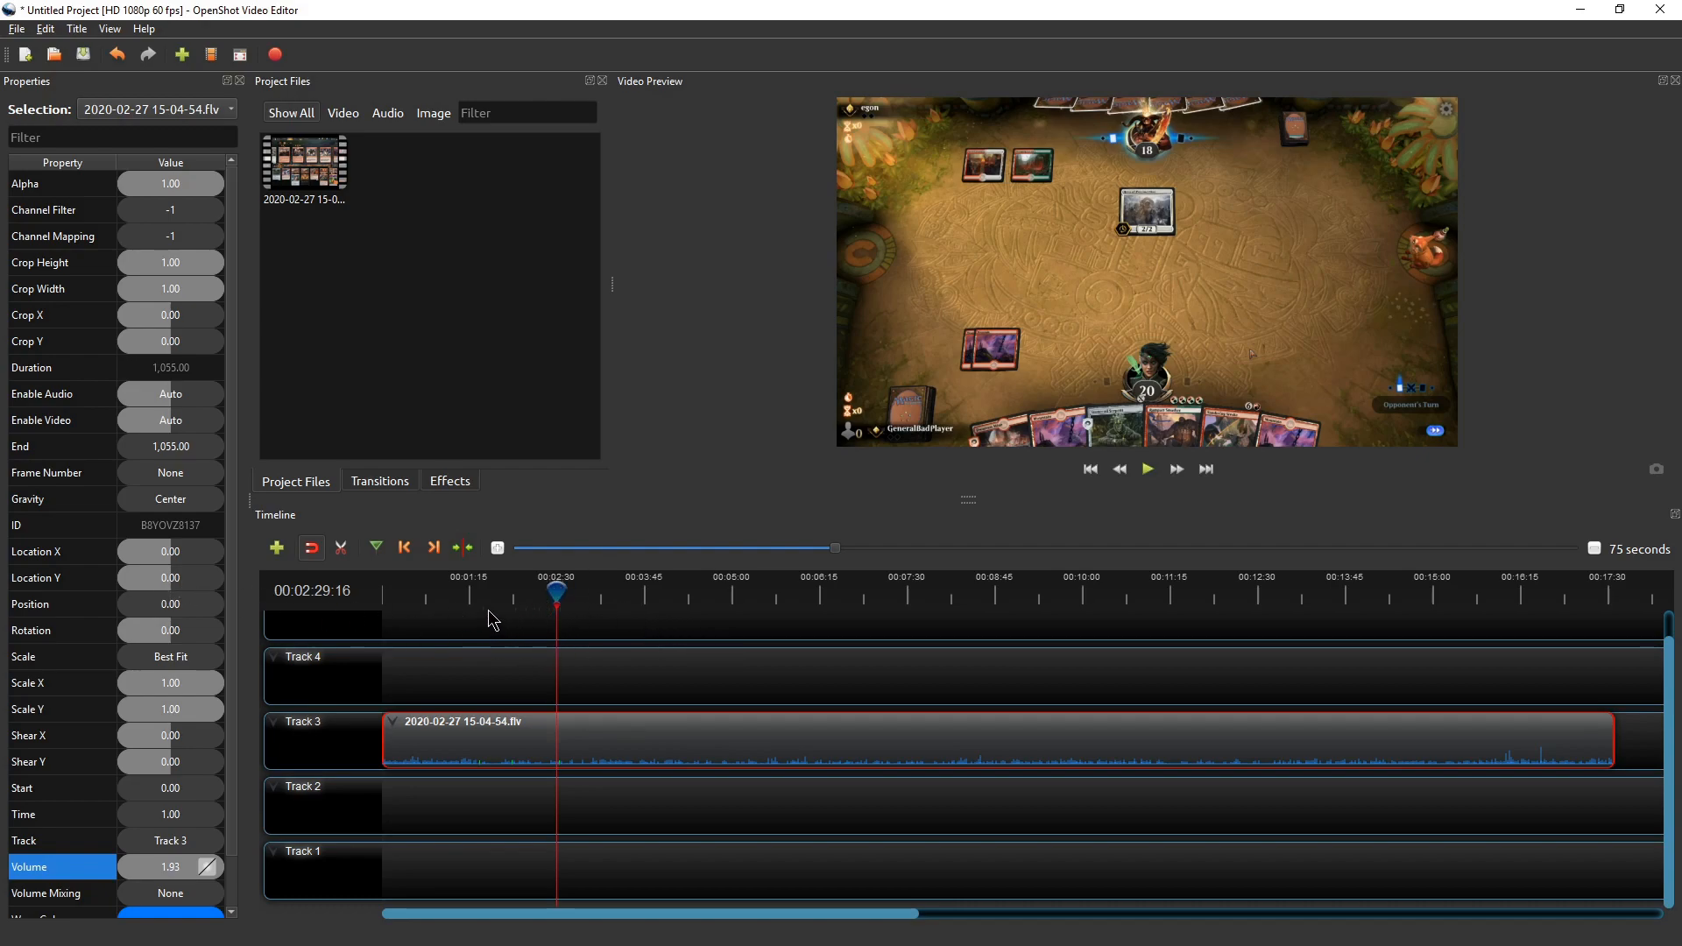
left_click_drag(974, 504, 965, 424)
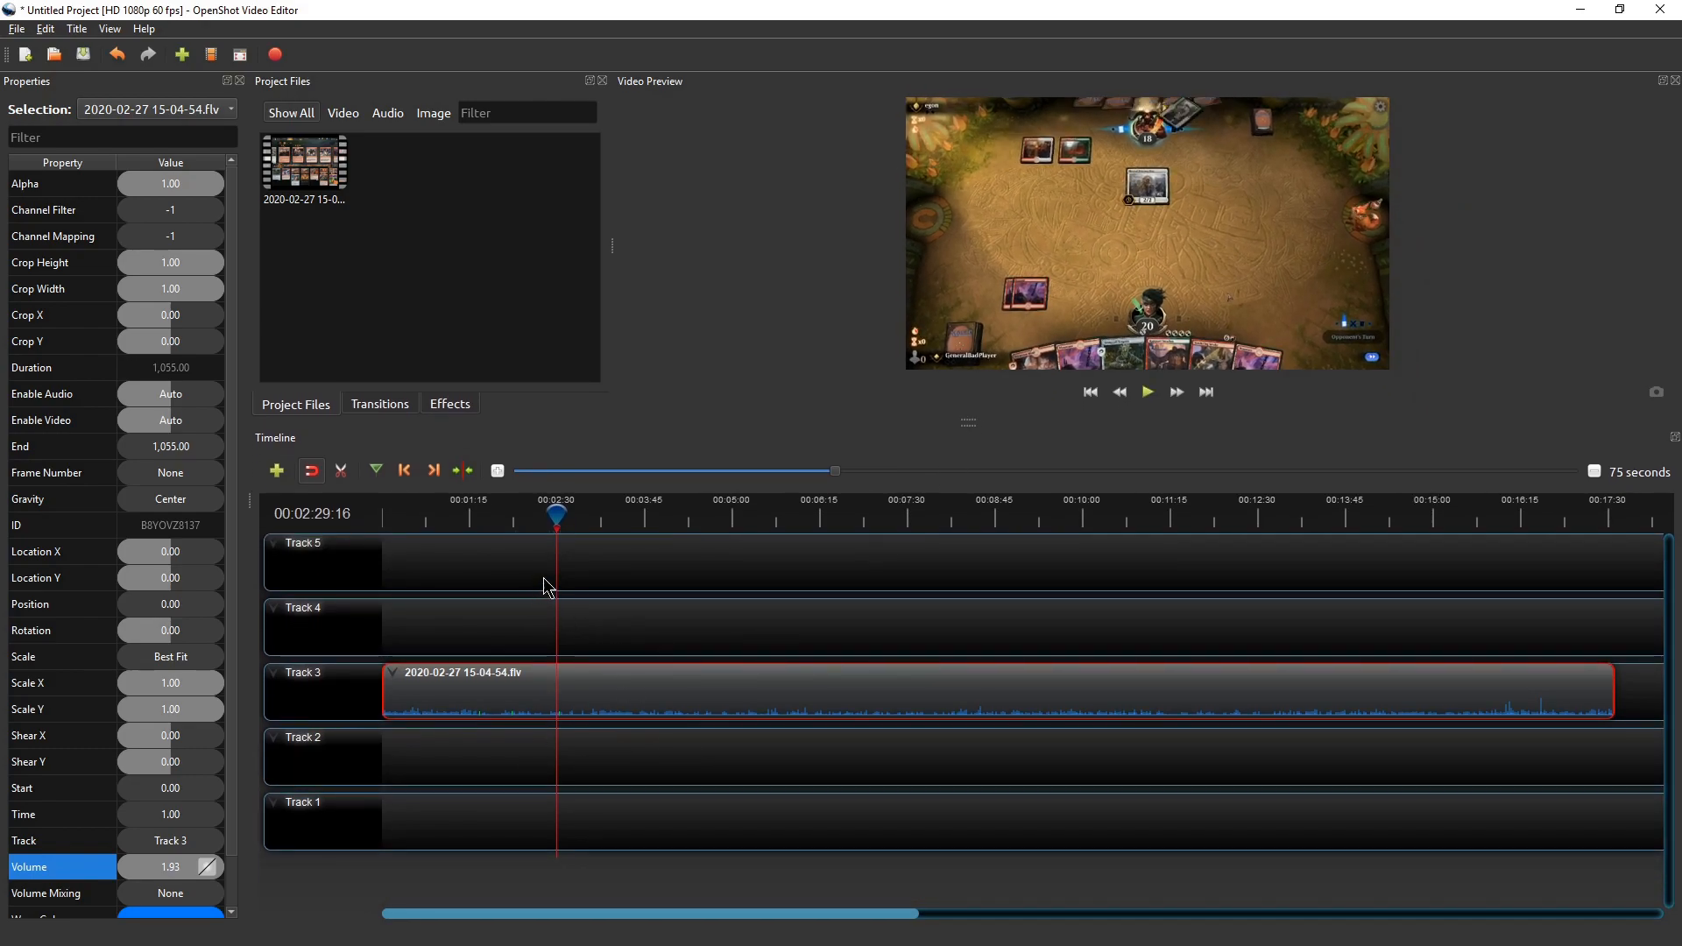
Examine the clip's volume at about 1:40 and 3:12, play it briefly, and return the playhead to the timeline start
left_click_drag(555, 512, 500, 512)
scroll(123, 684, "down", 1)
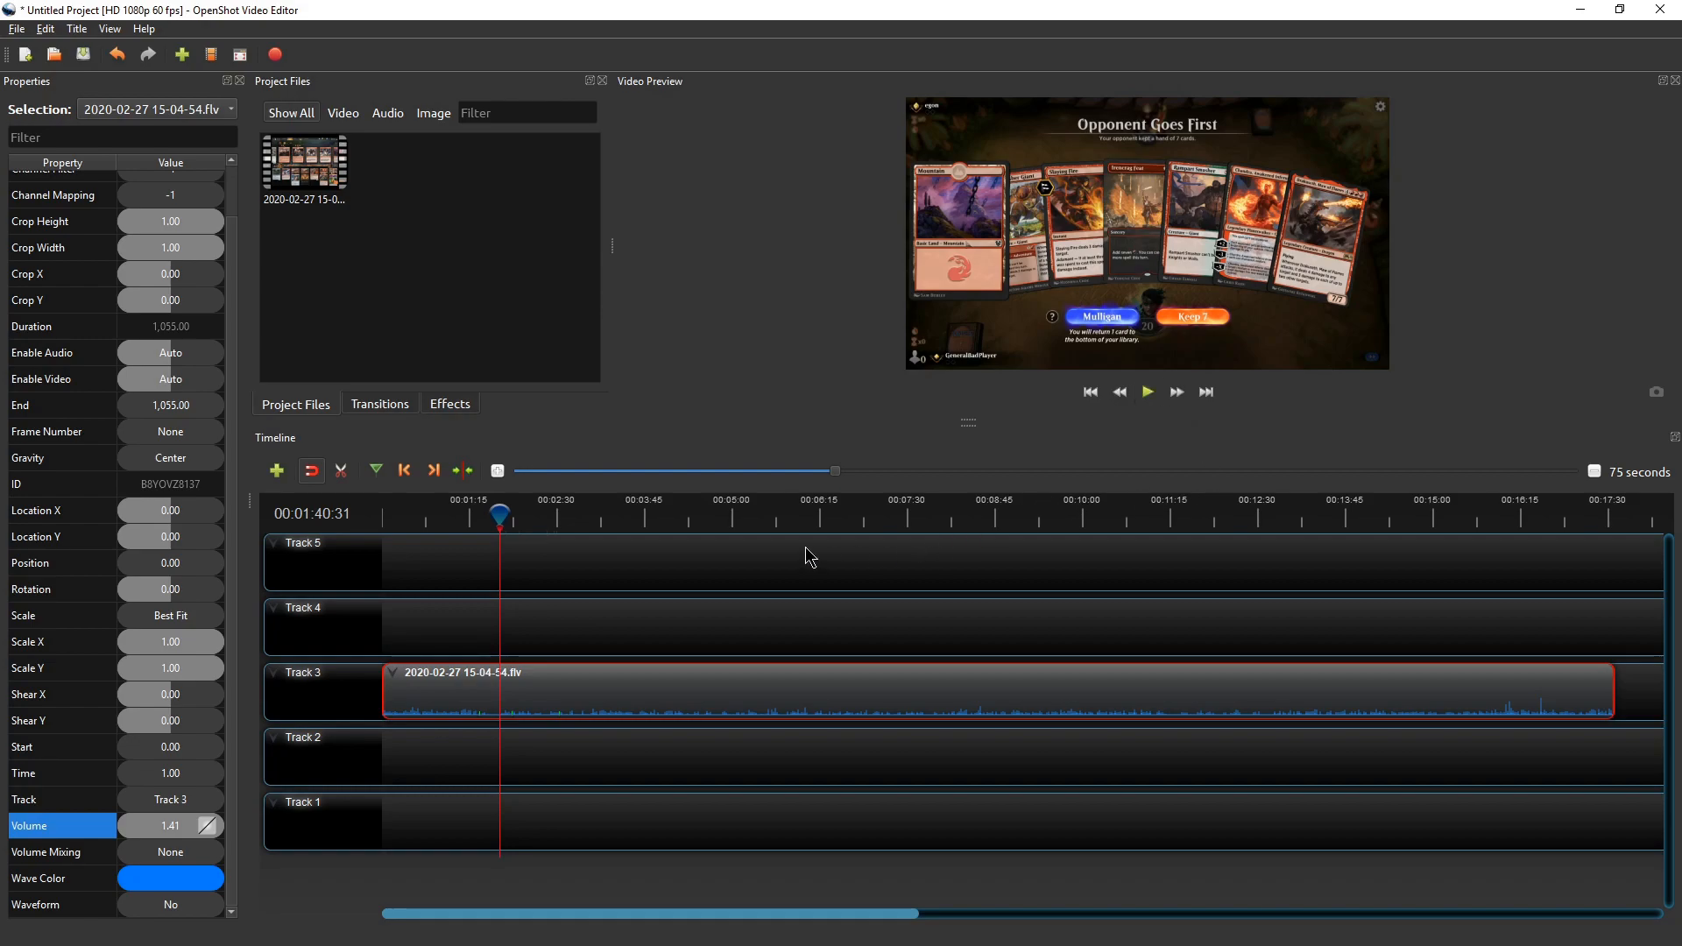
left_click(608, 516)
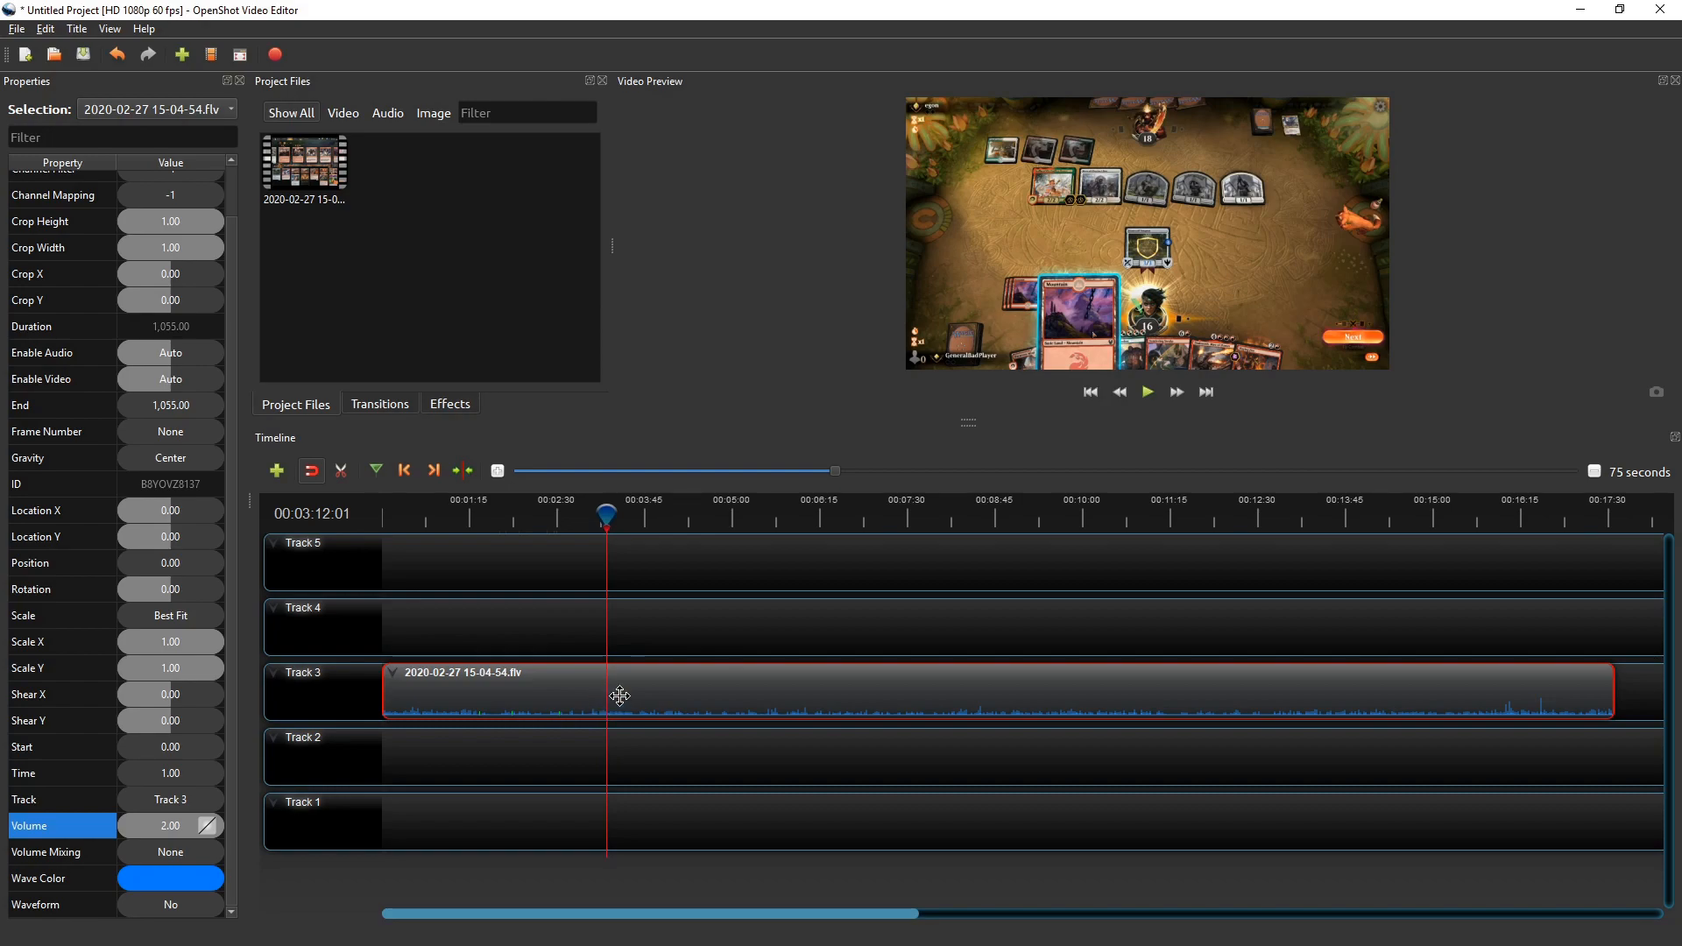
left_click(1147, 394)
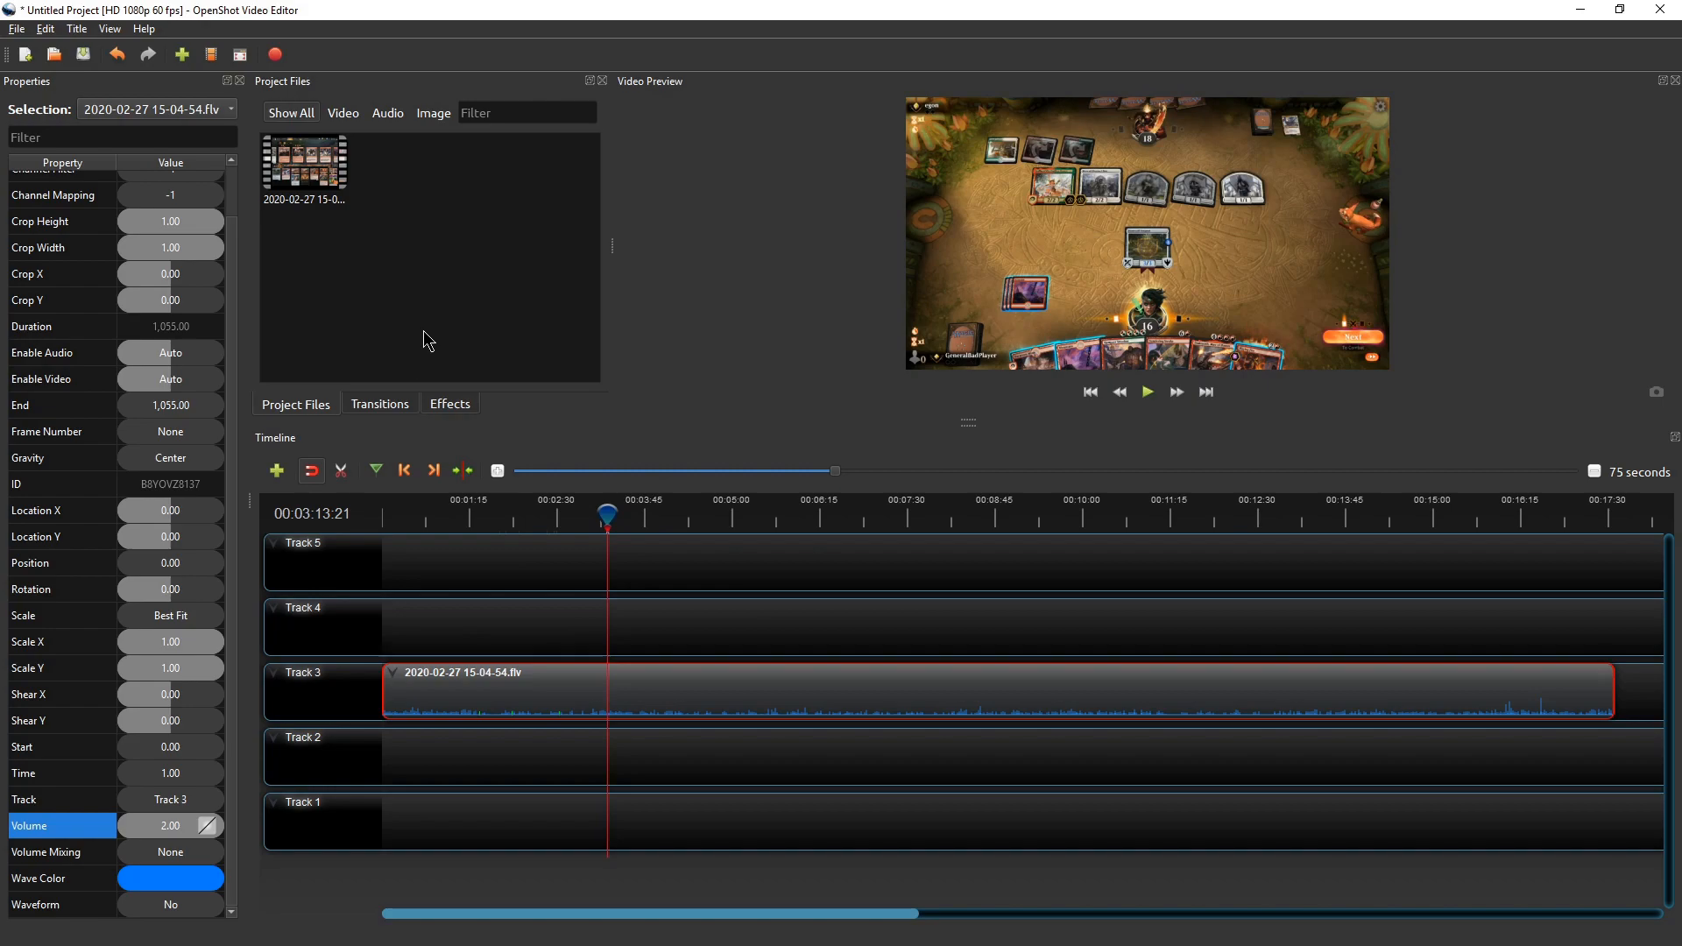
left_click_drag(608, 515, 379, 515)
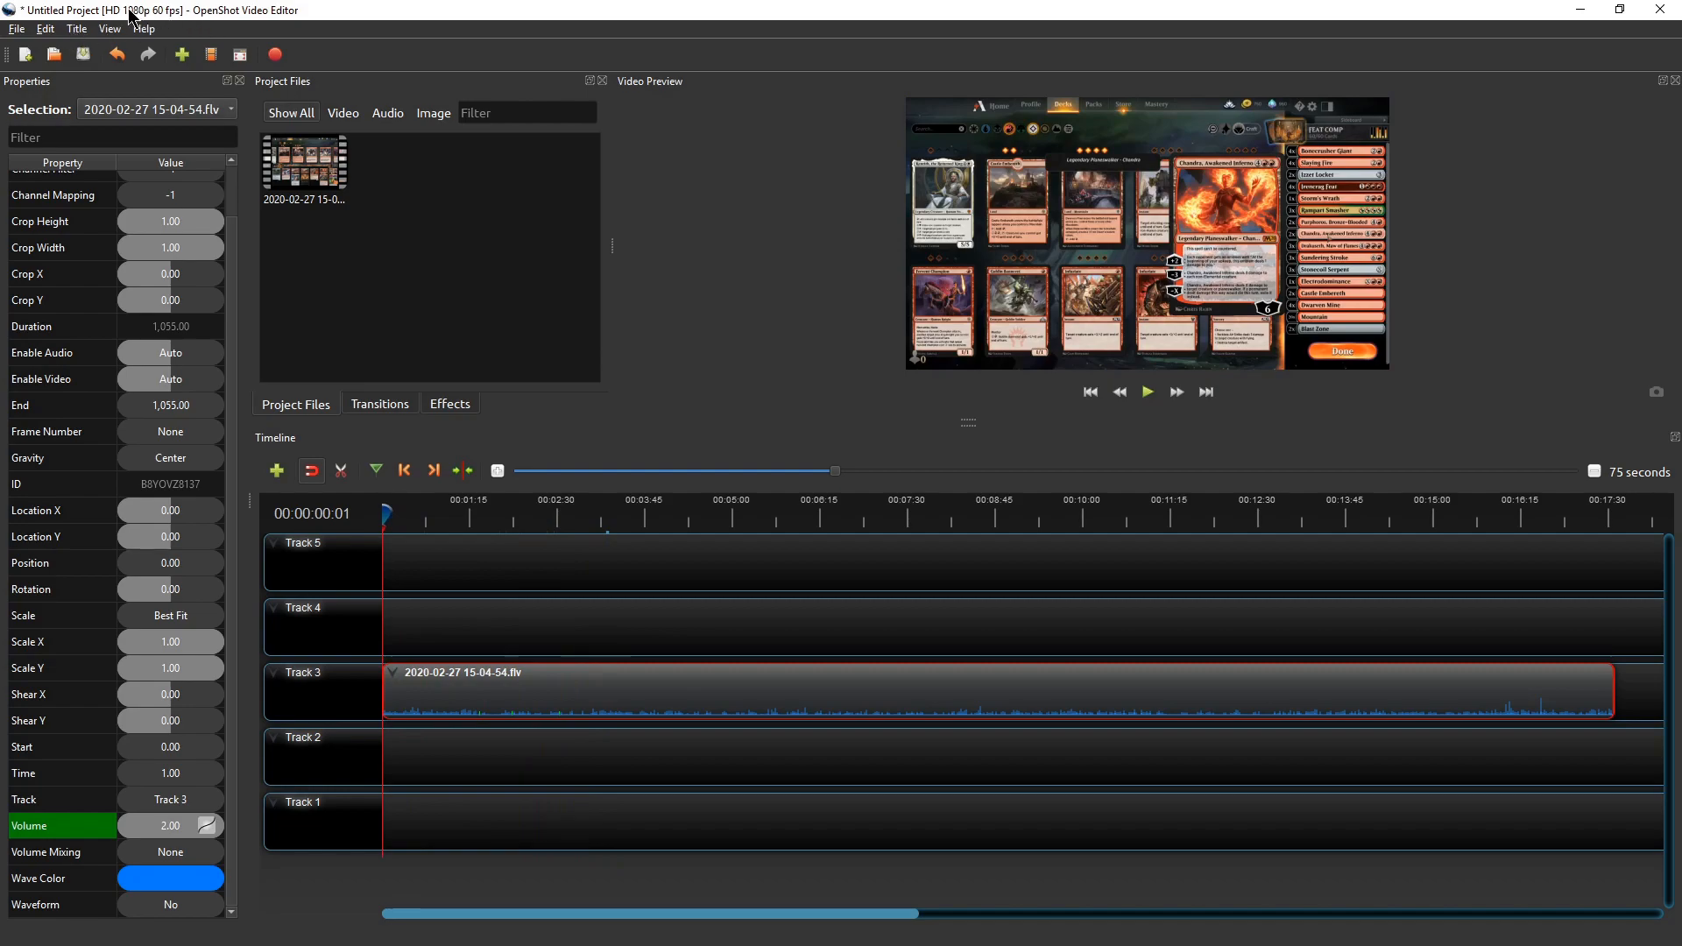
Start creating a non-animated title and look through the available title templates
left_click(76, 33)
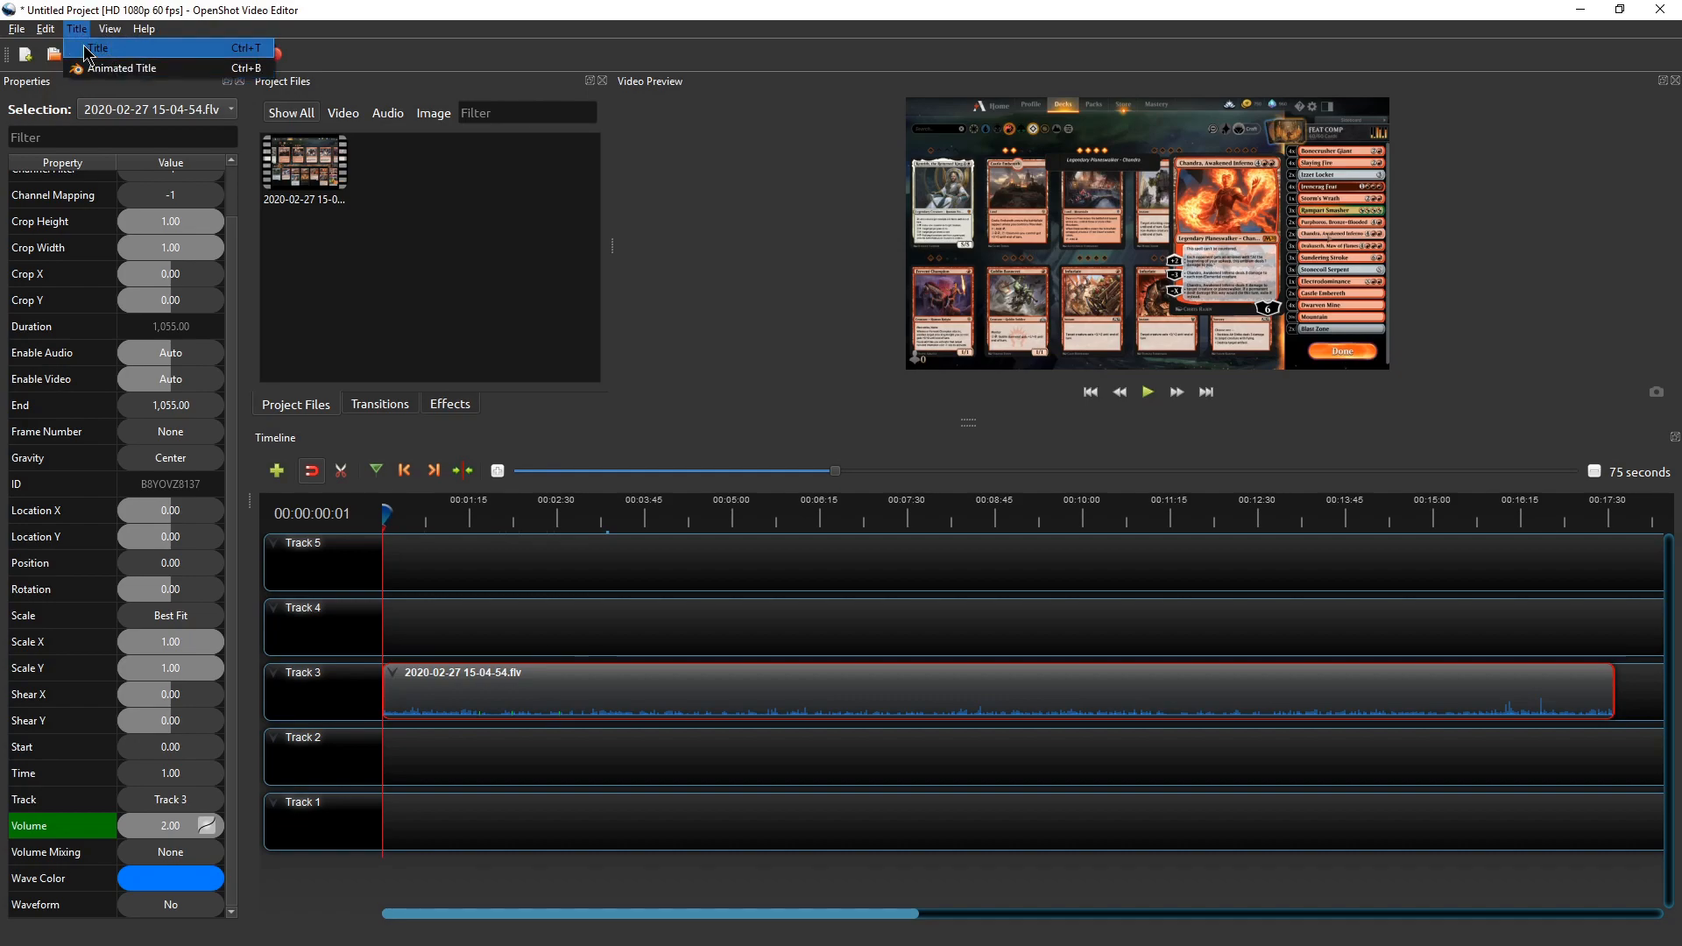
left_click(86, 50)
left_click_drag(708, 254, 780, 205)
scroll(863, 478, "down", 5)
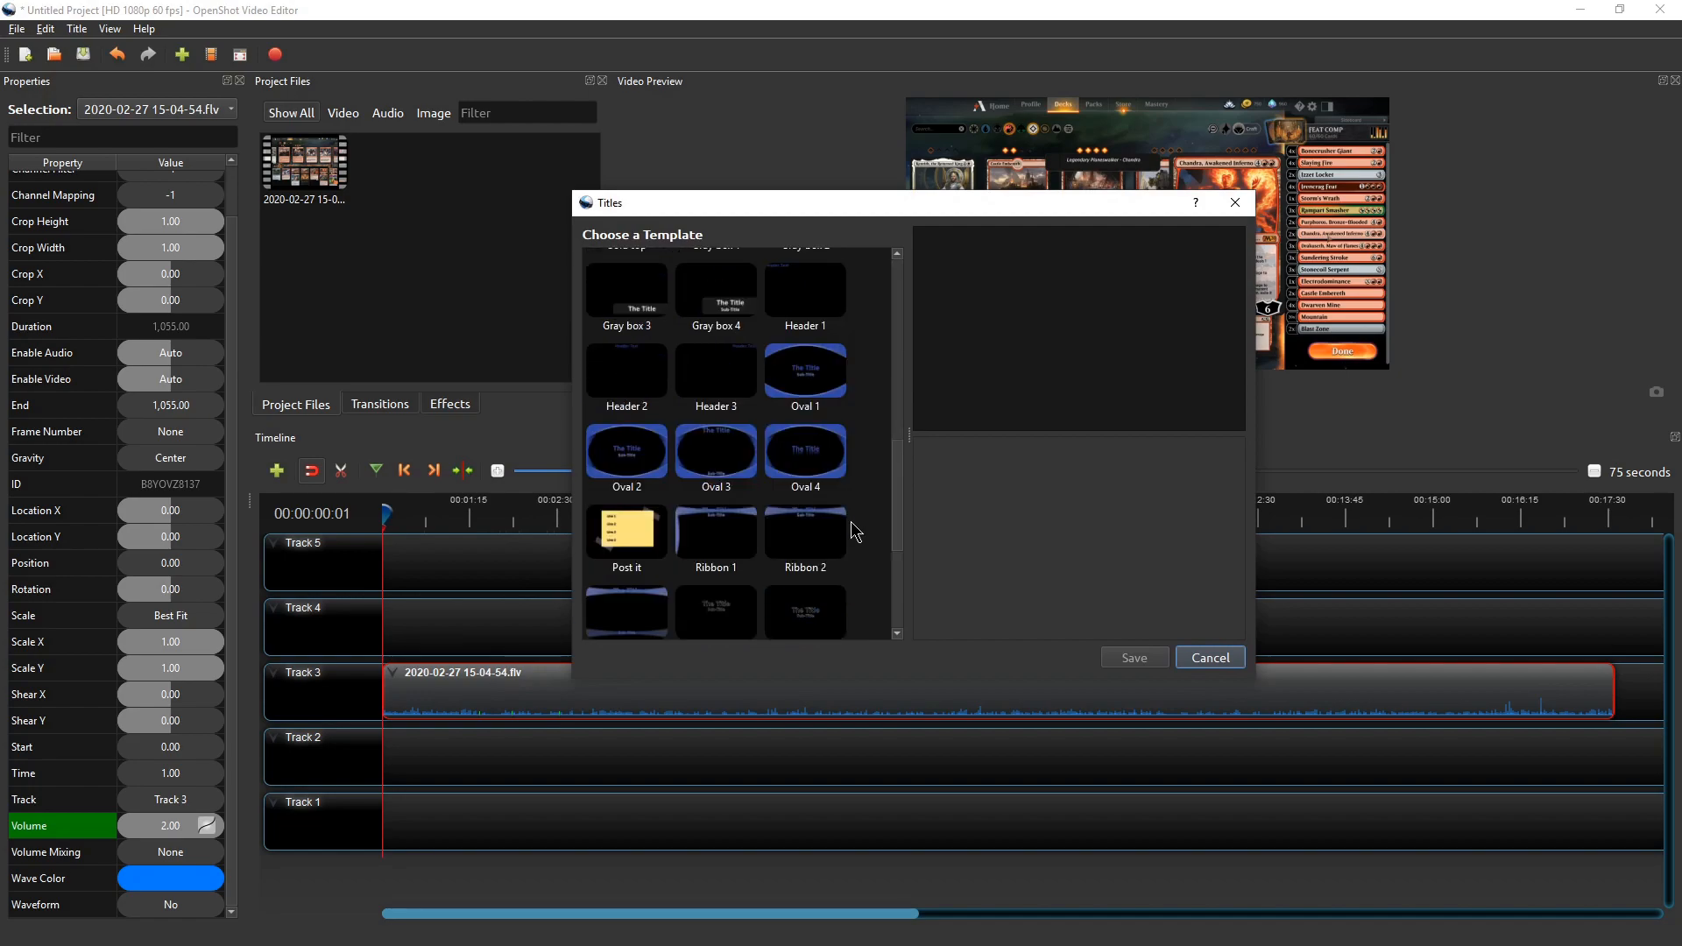
scroll(870, 498, "up", 5)
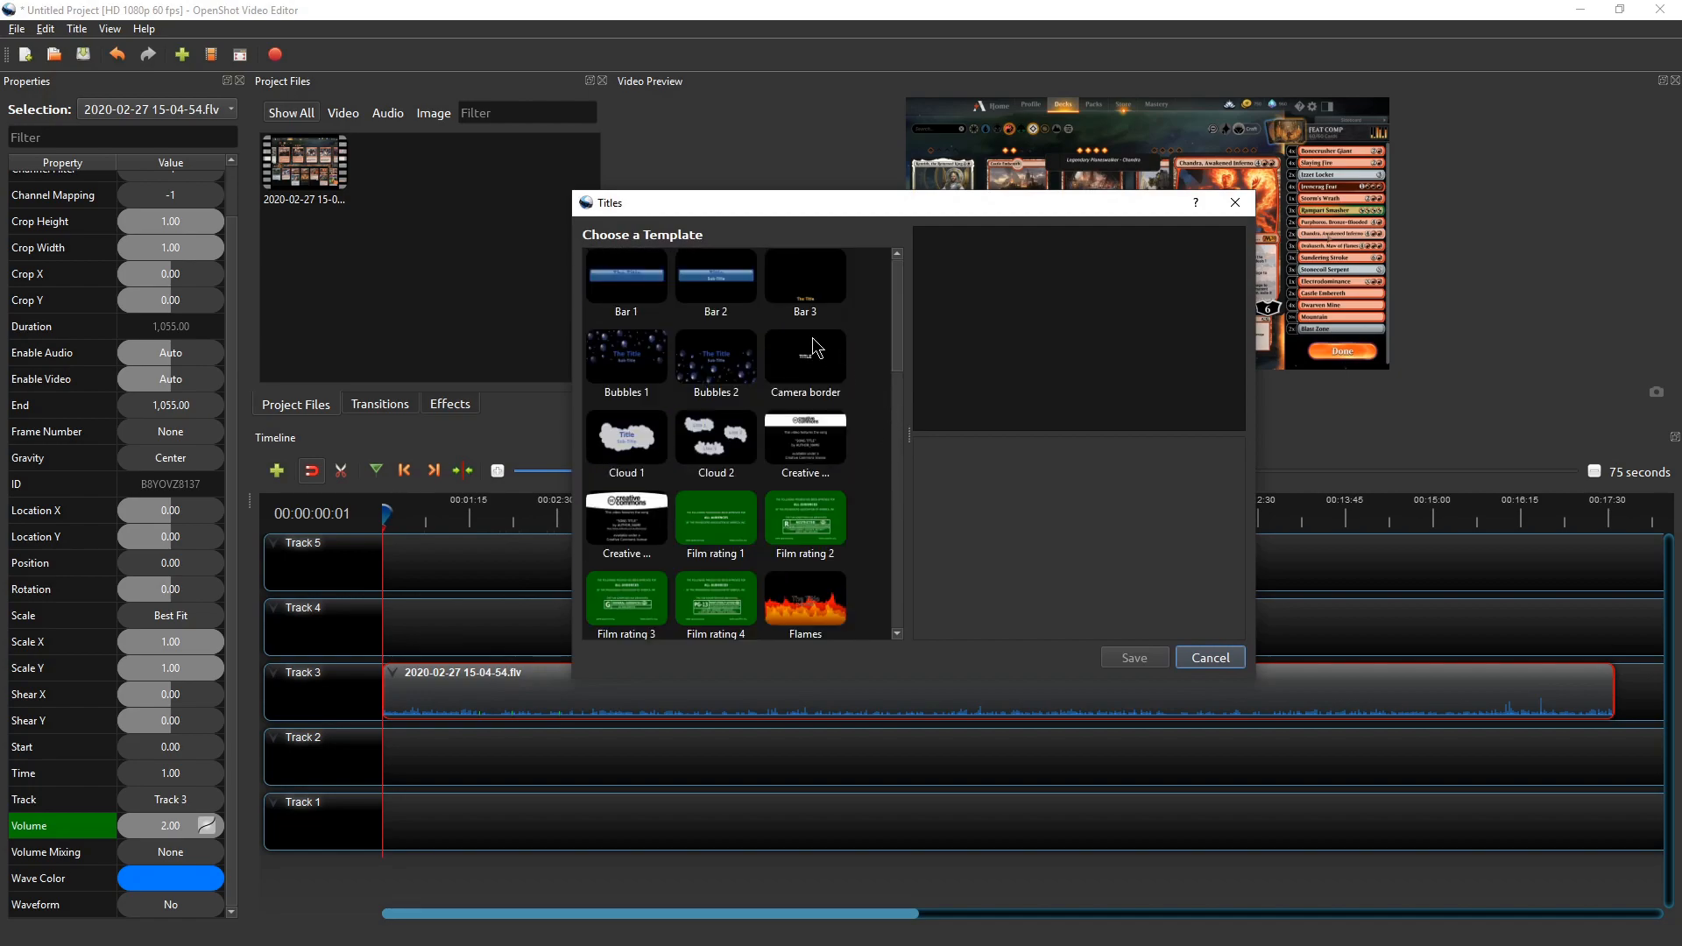
Preview the Camera border, Oval 4, Header 3 and Oval 3 title templates, and choose Ribbon 1
left_click(797, 381)
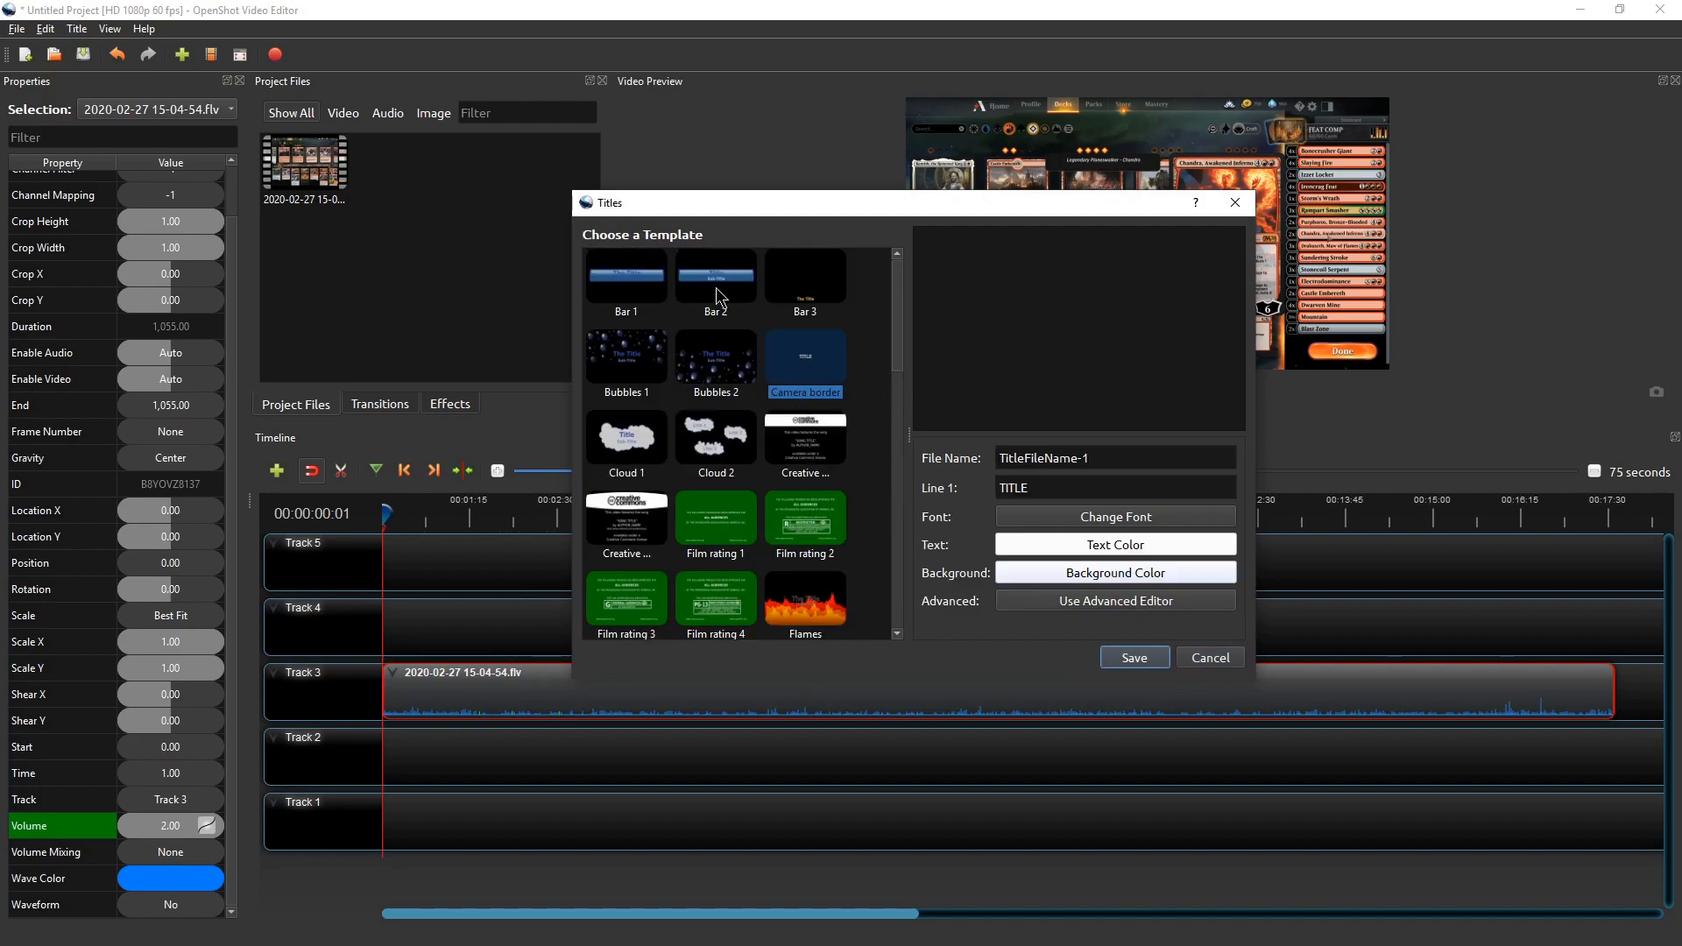
scroll(734, 438, "down", 5)
left_click(824, 481)
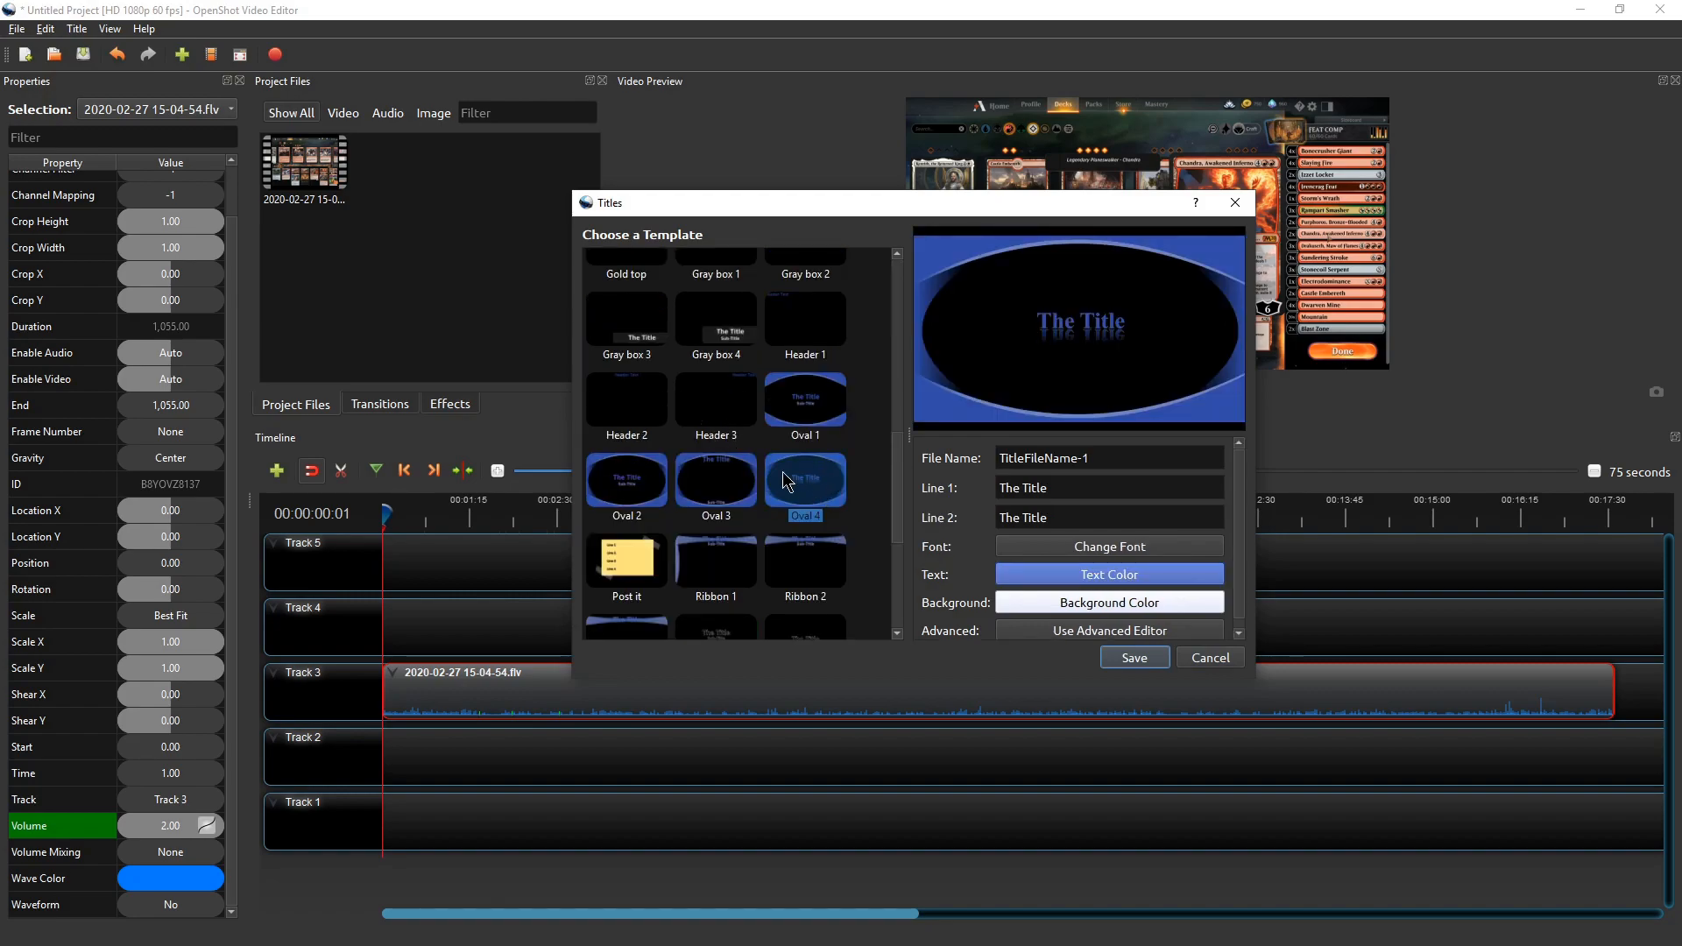
left_click(686, 438)
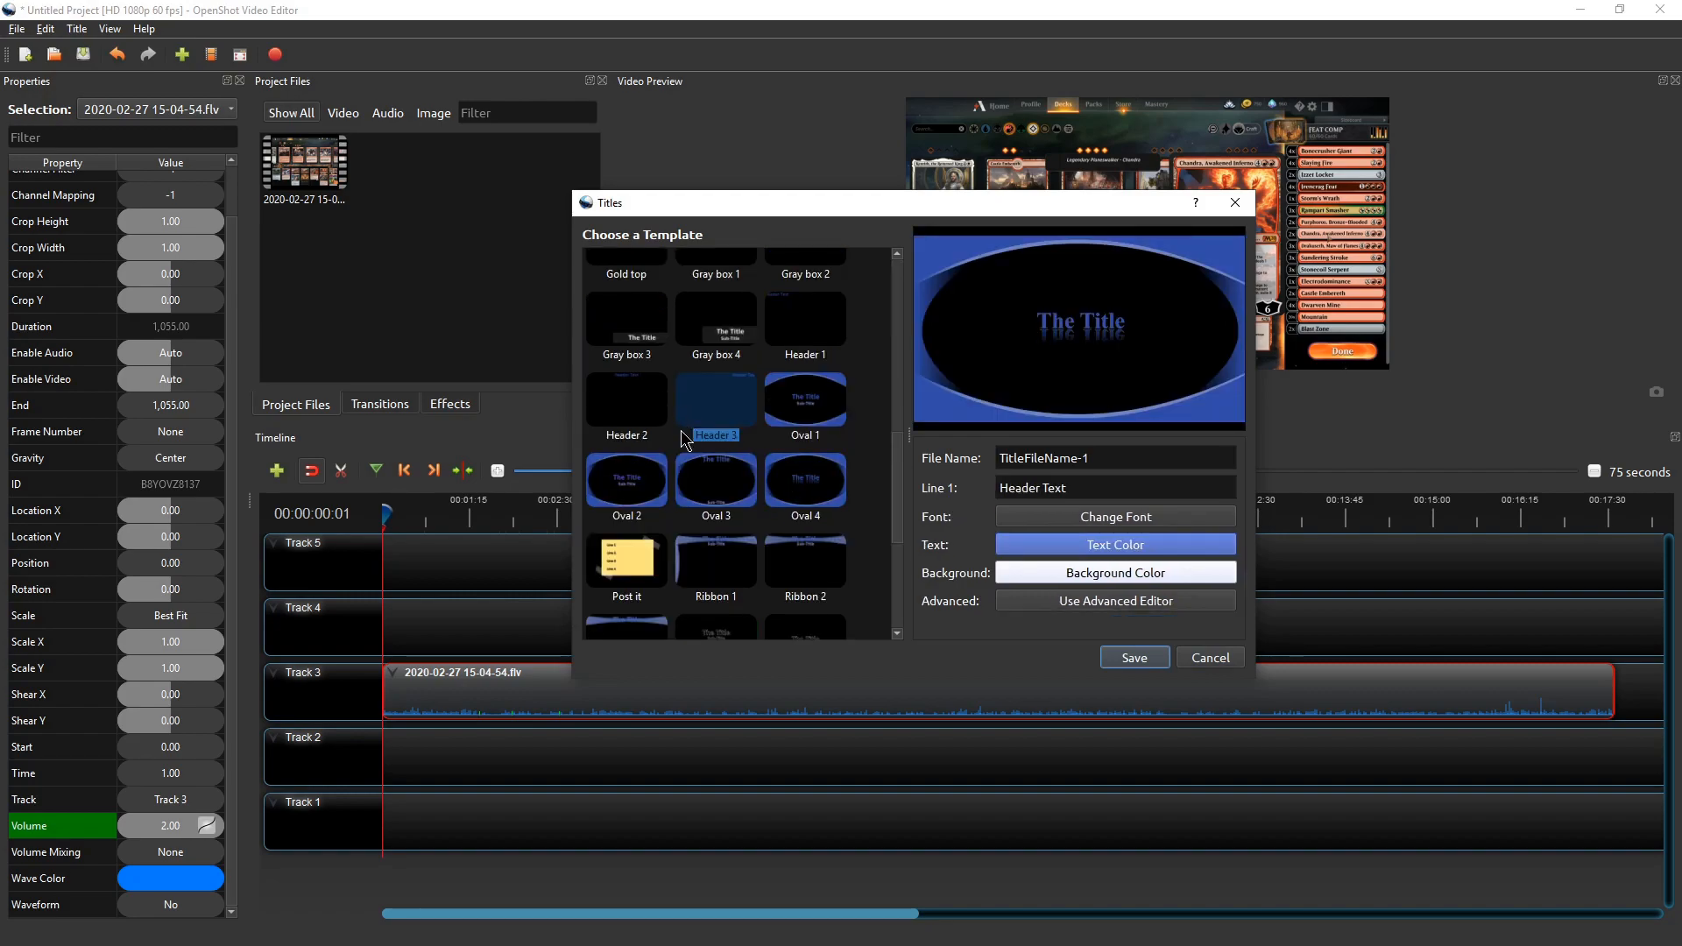
left_click(726, 504)
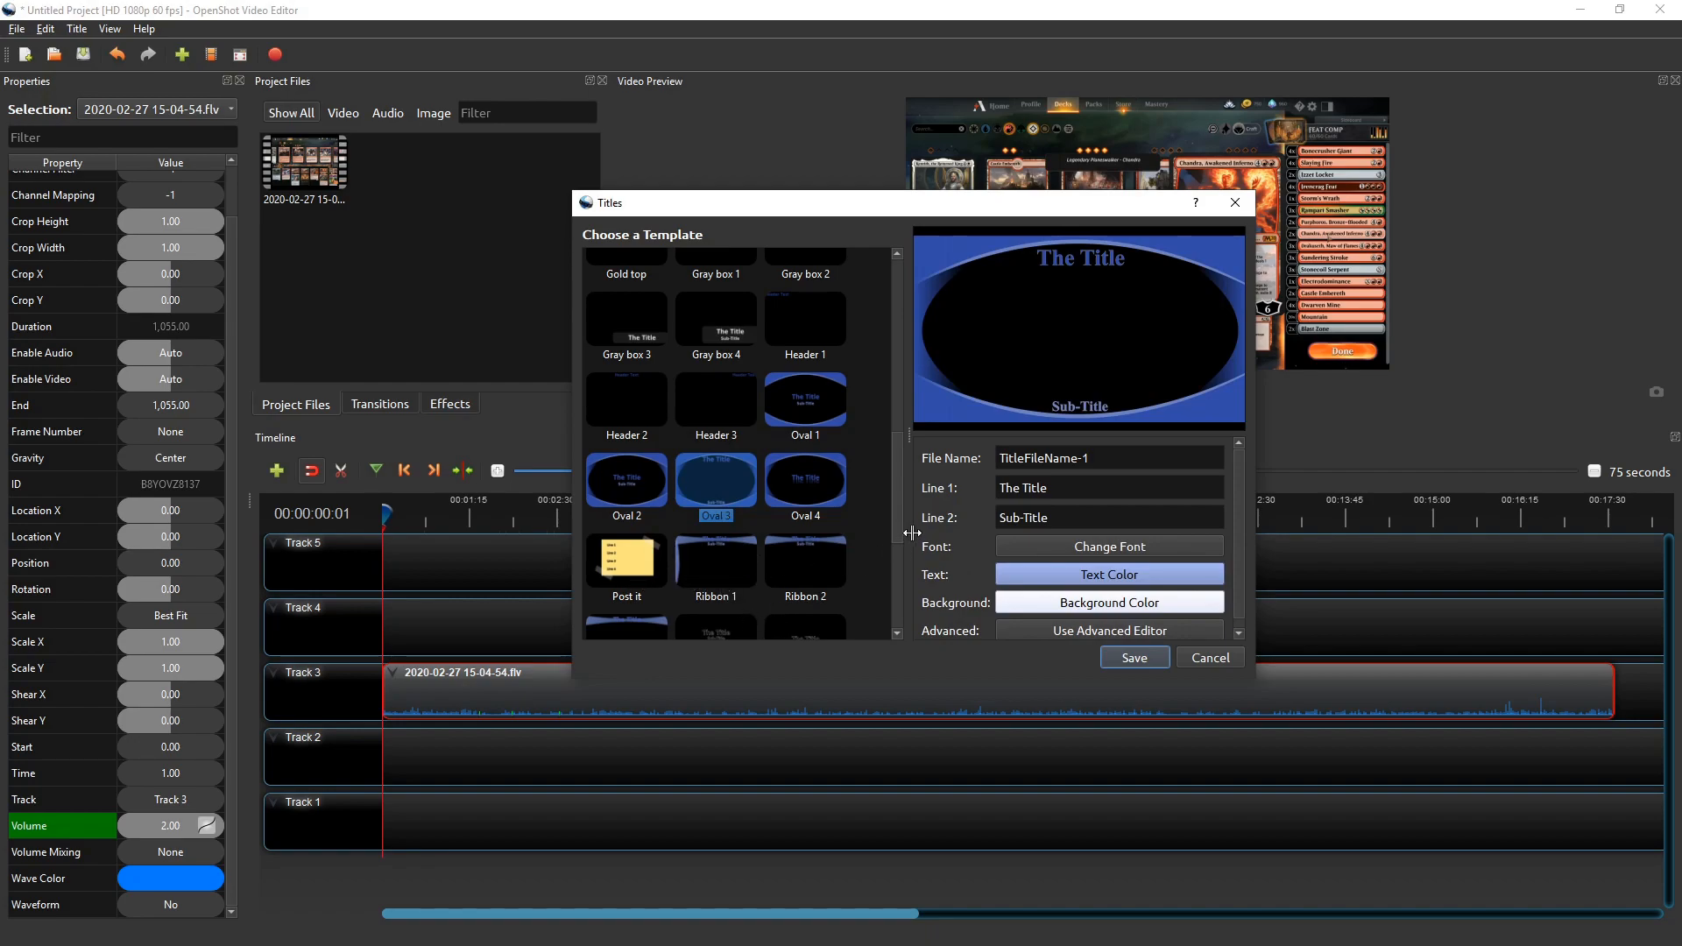
left_click(724, 563)
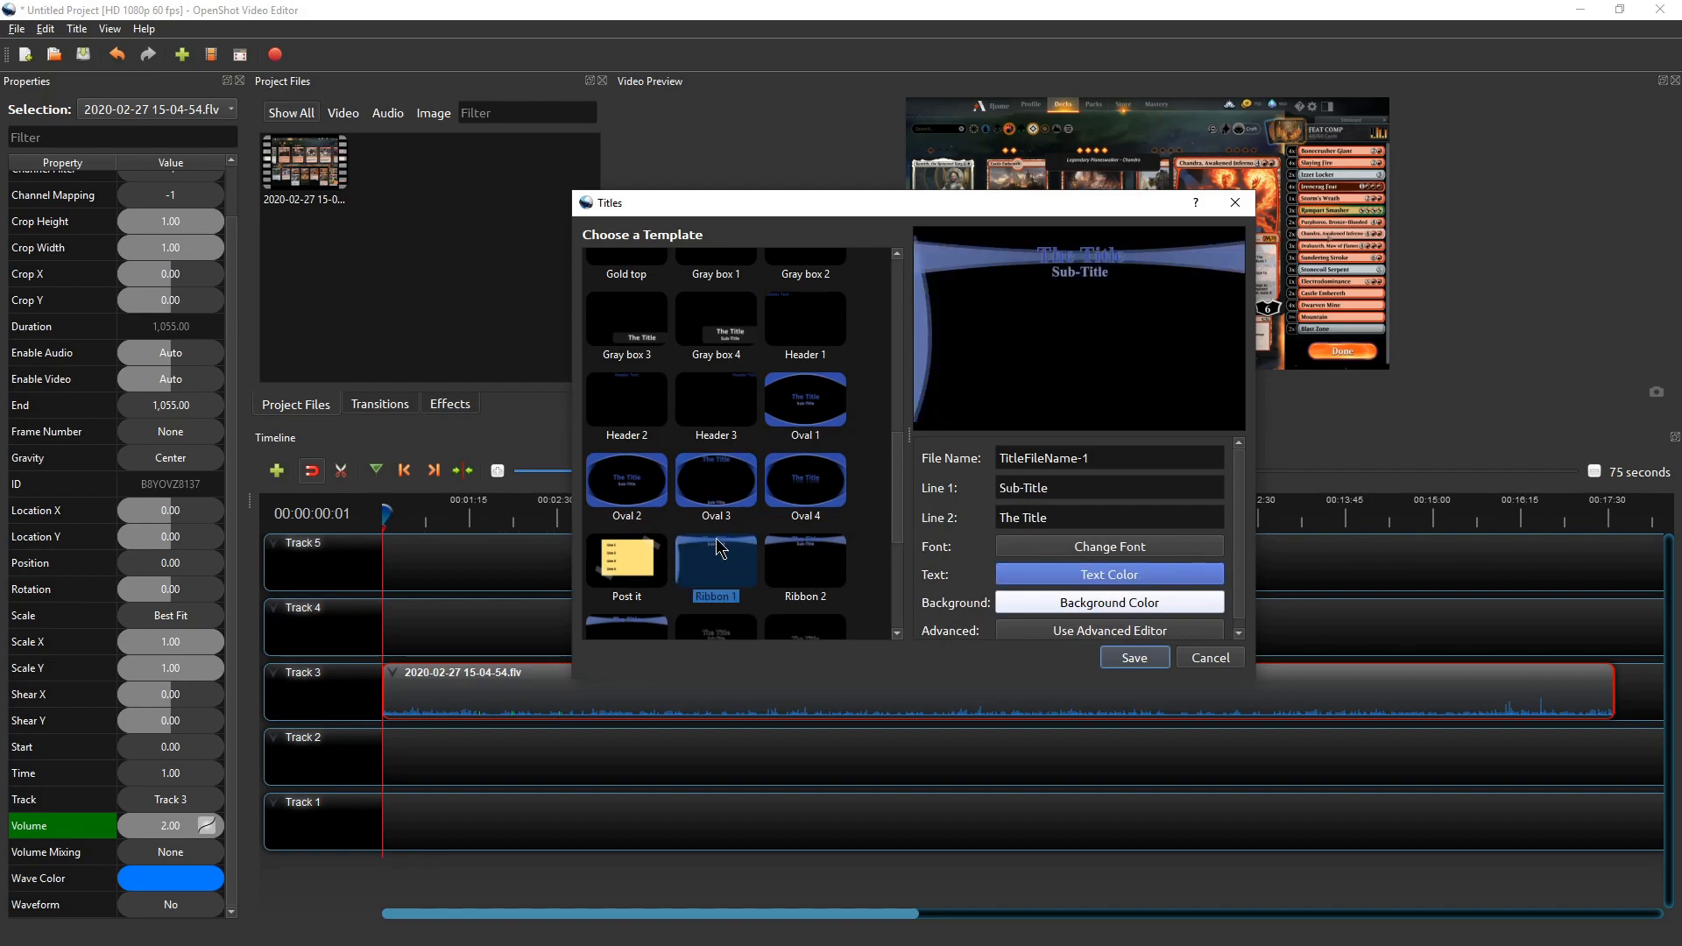
Set the title's Line 1 to "Hello there" and Line 2 to "WE got this"
triple_click(1081, 488)
type("Hel")
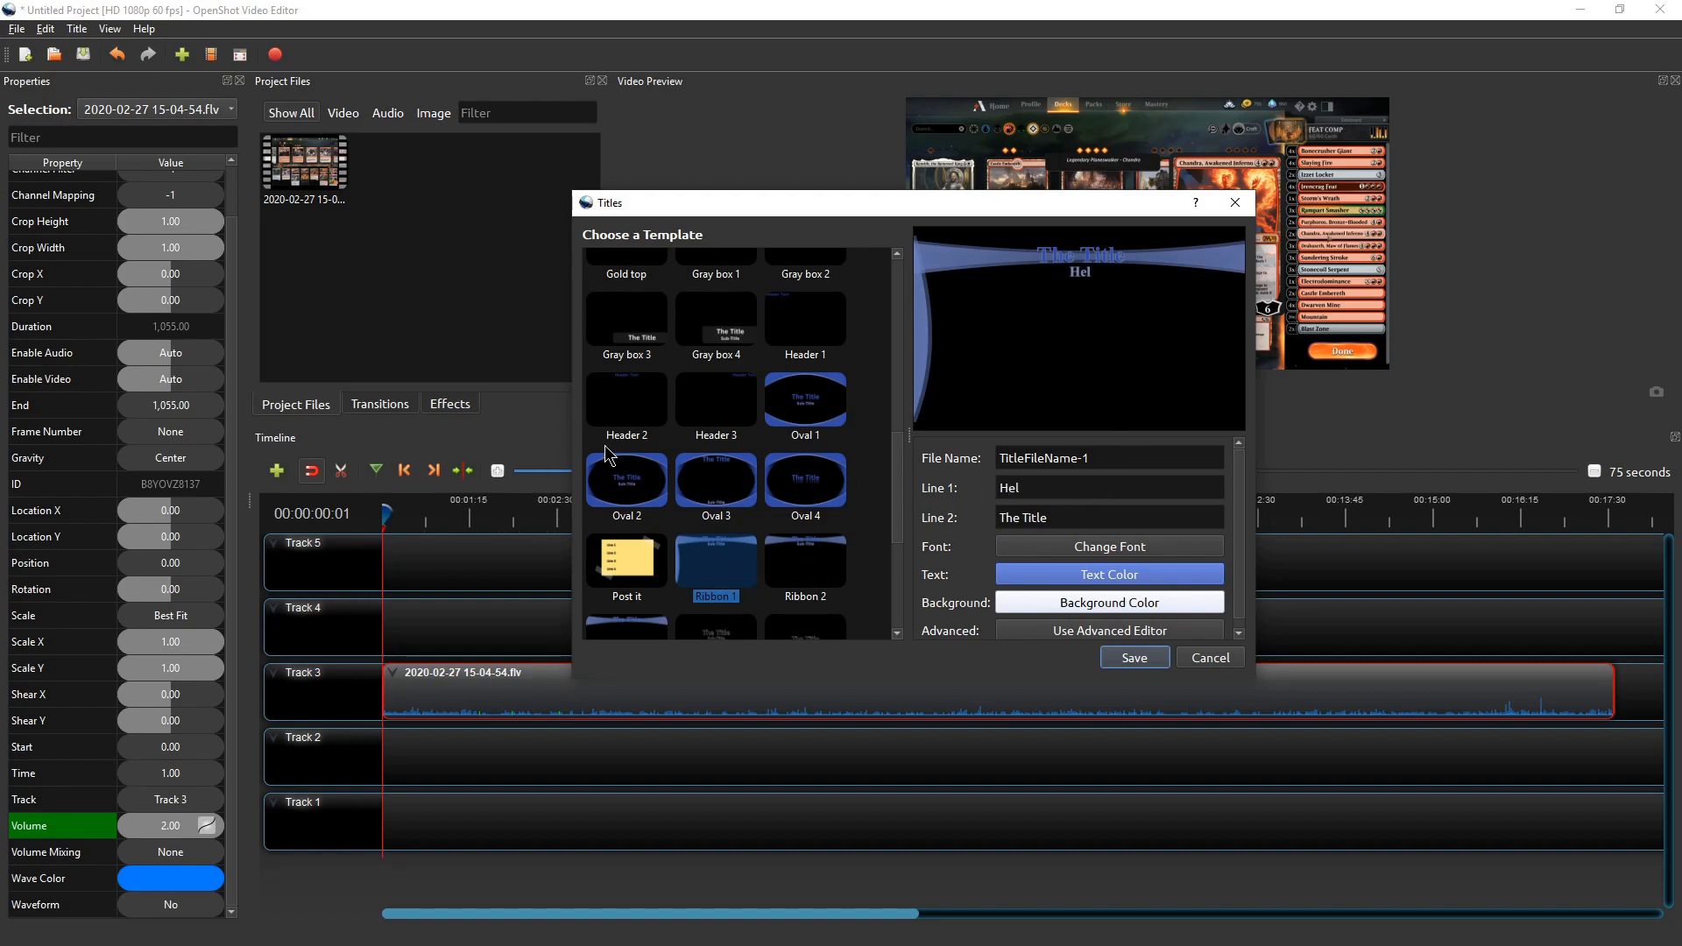
type("lo there")
key("Tab")
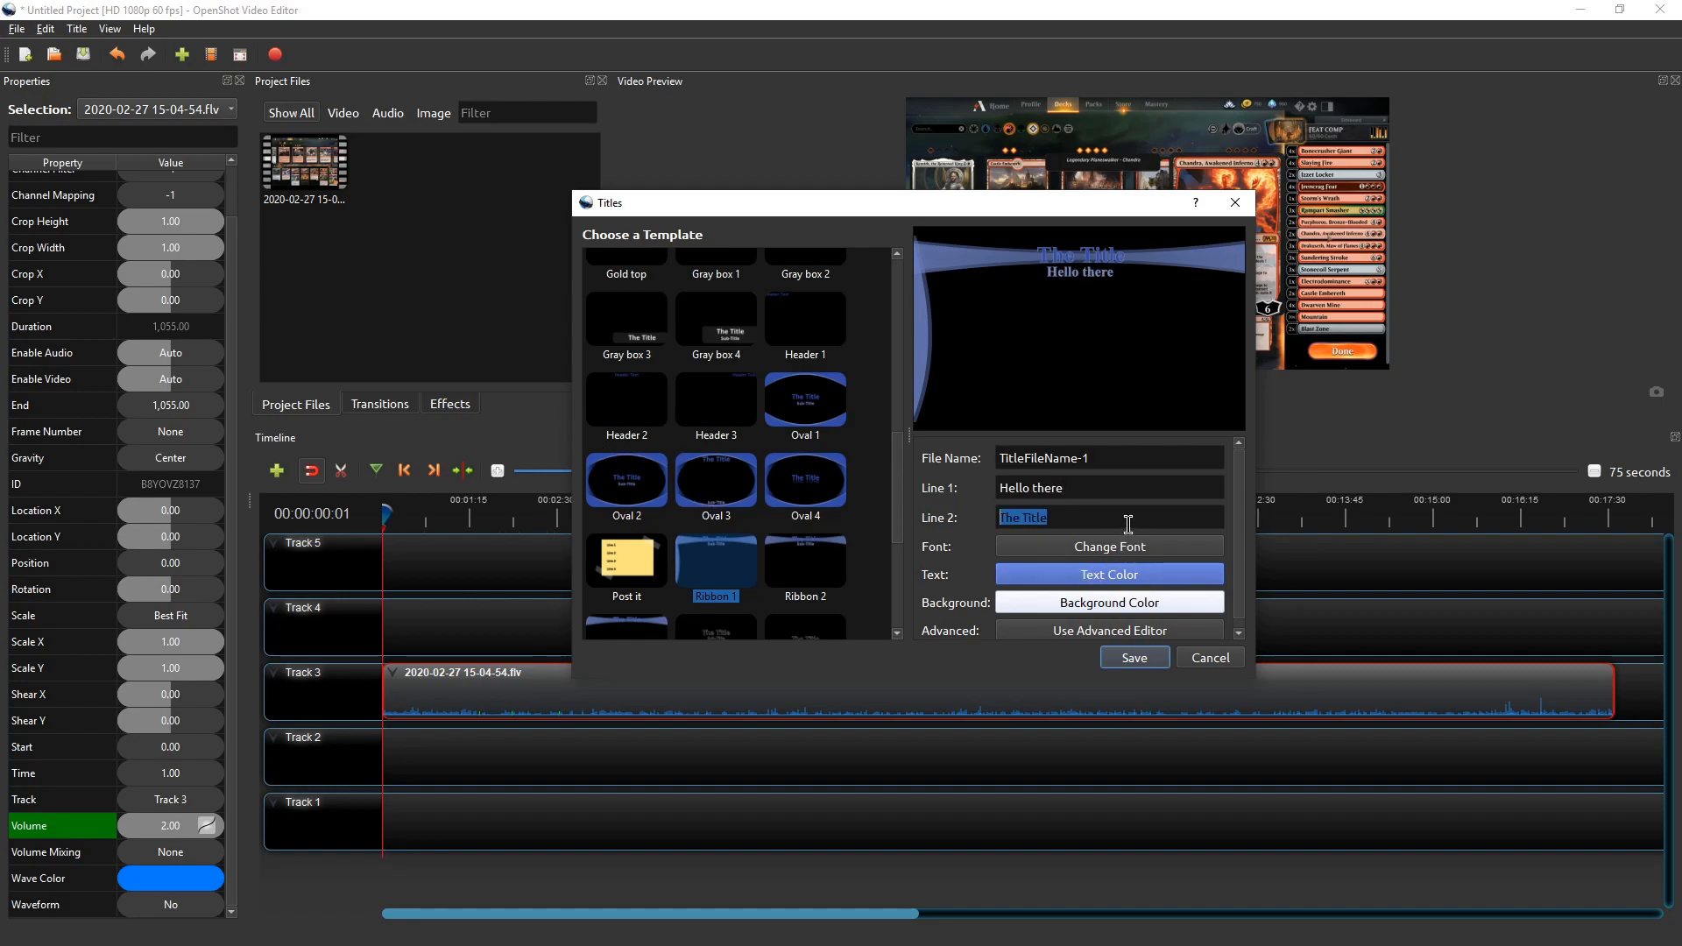
type("W")
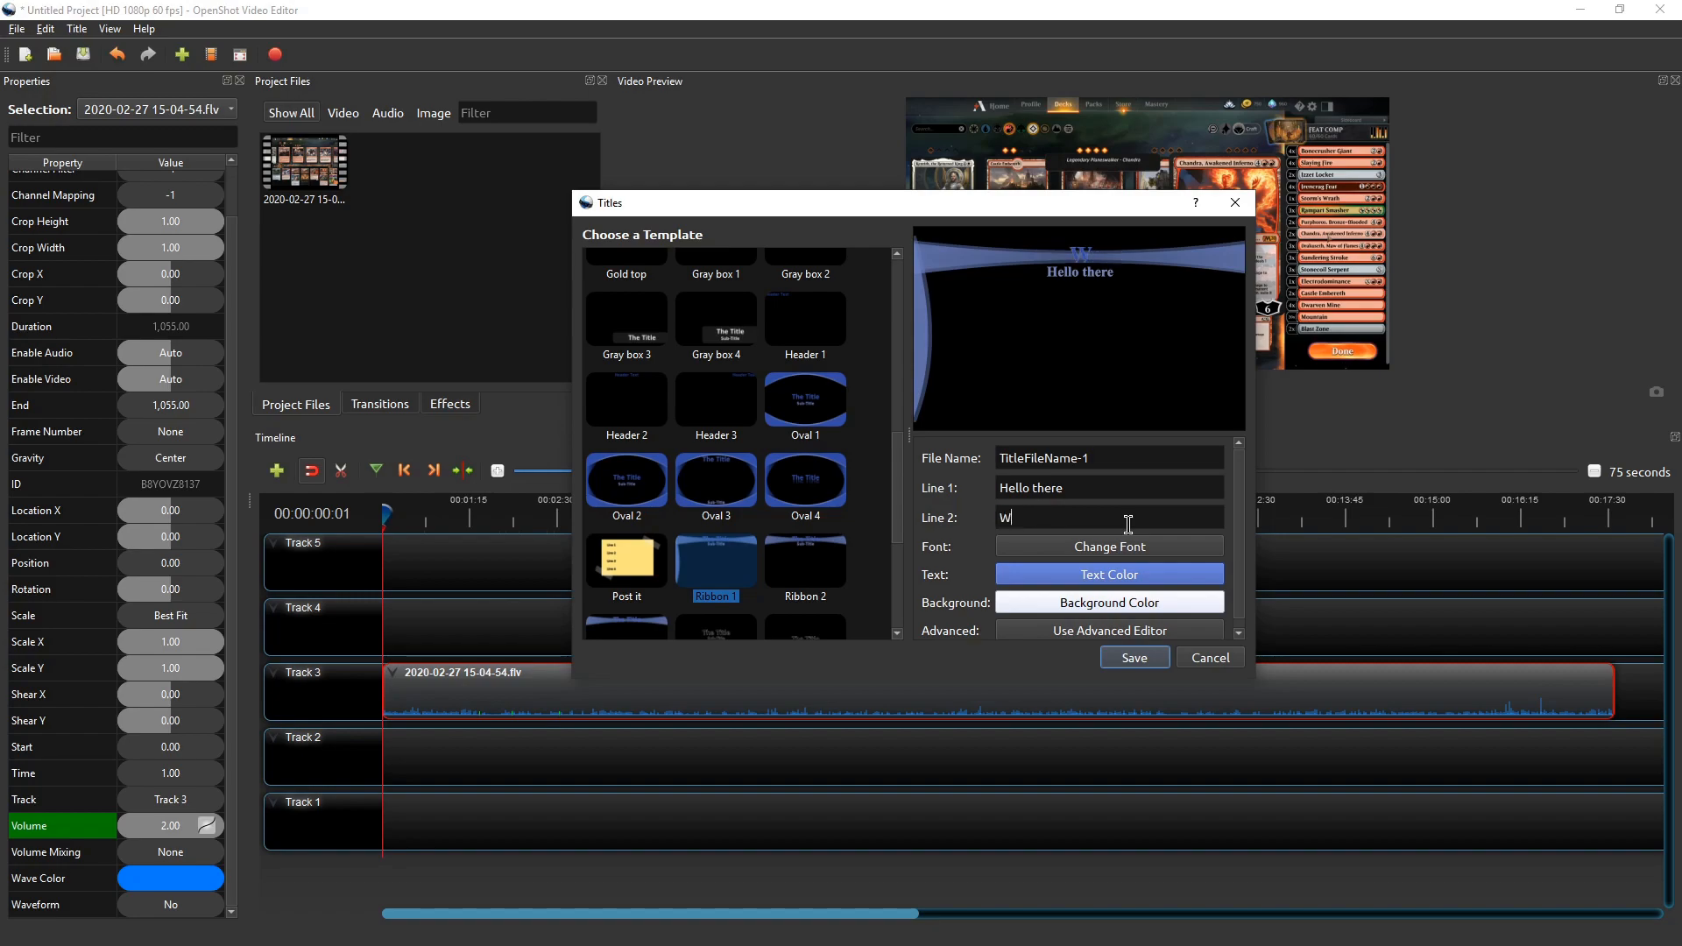
type("E got this")
left_click_drag(1099, 458, 980, 452)
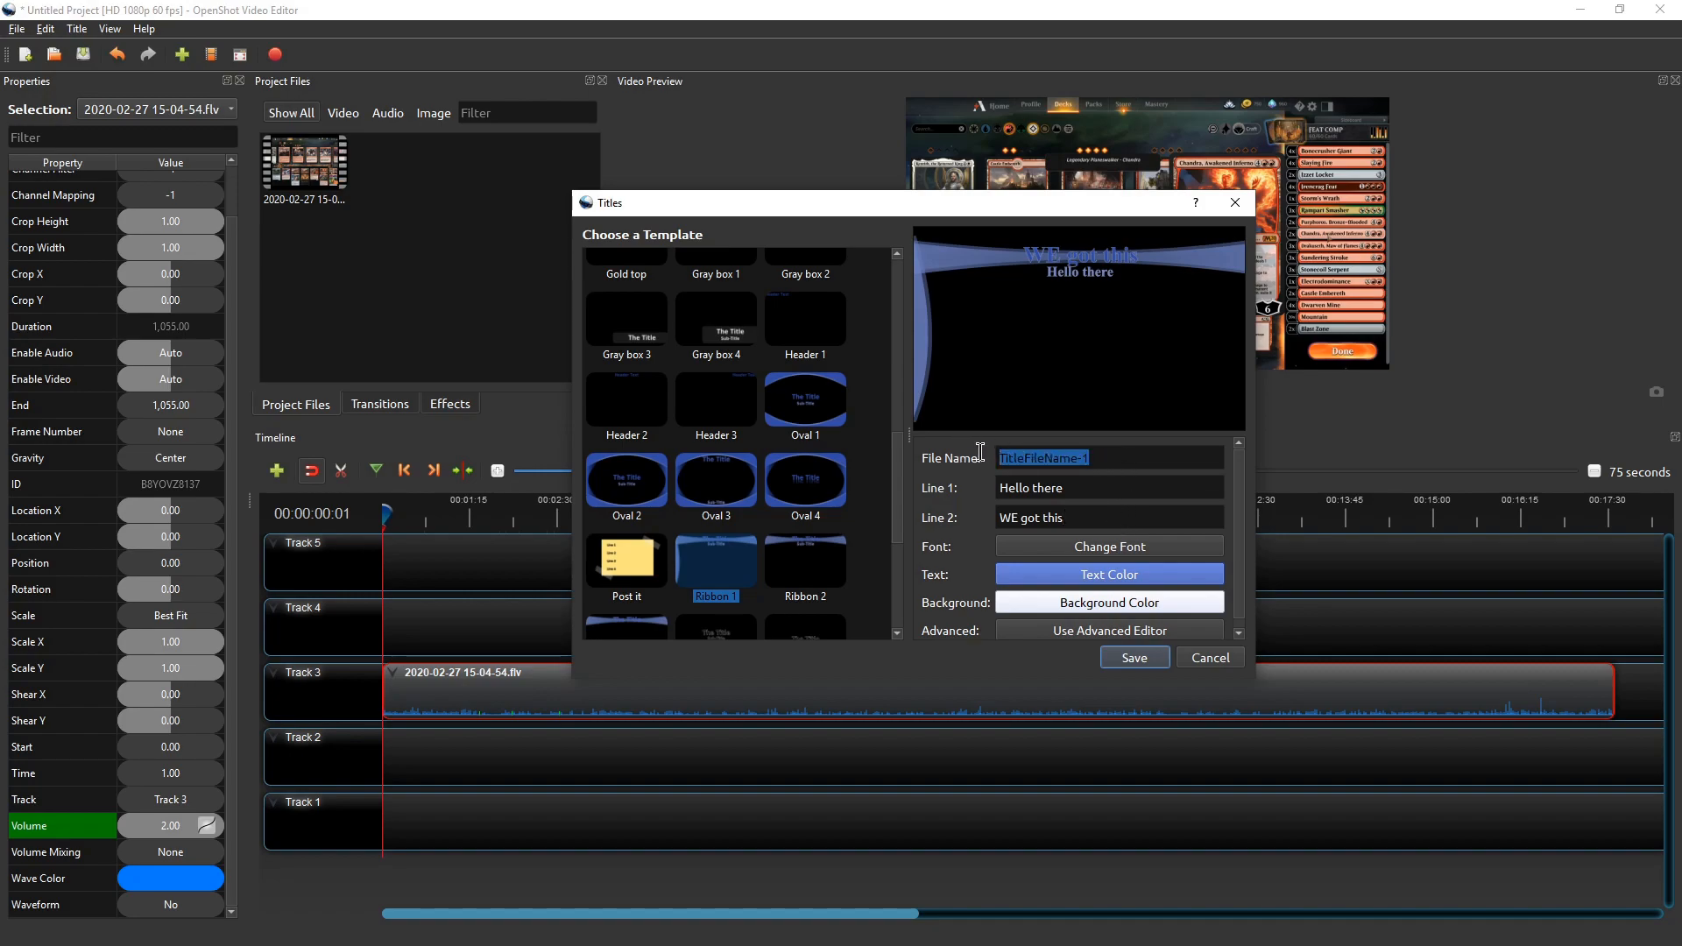
left_click(1113, 459)
triple_click(1150, 456)
left_click(1113, 457)
triple_click(1128, 459)
left_click(1126, 454)
triple_click(1144, 455)
left_click(1108, 463)
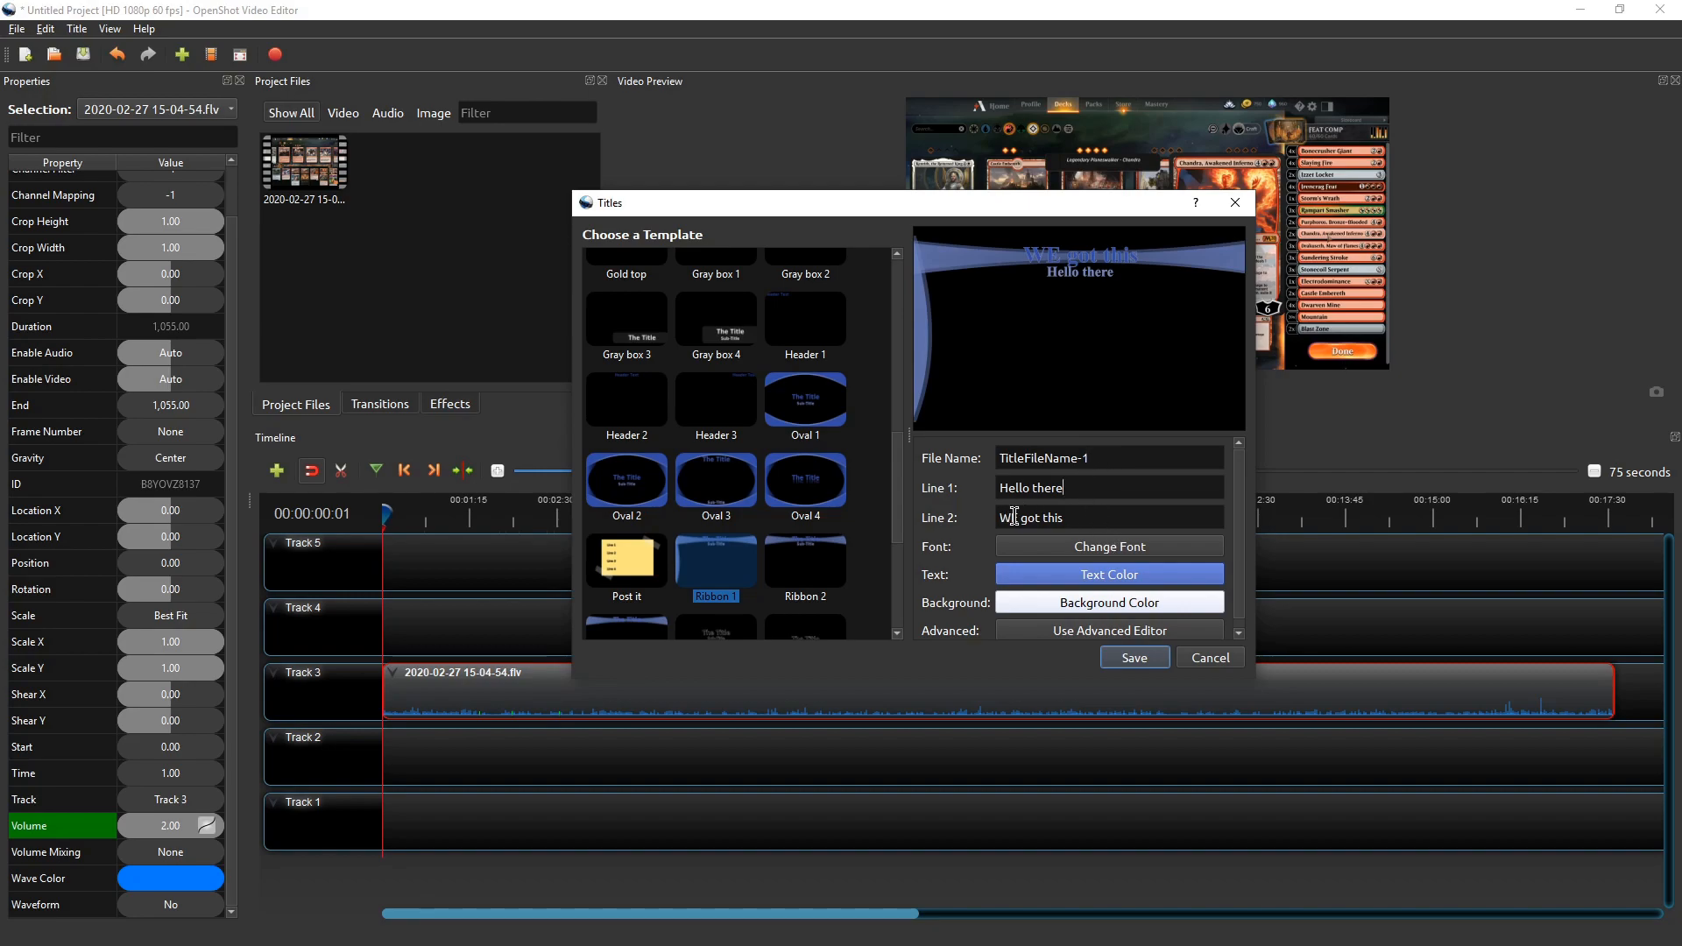
Set the title's font to Trebuchet MS, Regular, size 14
left_click(1103, 550)
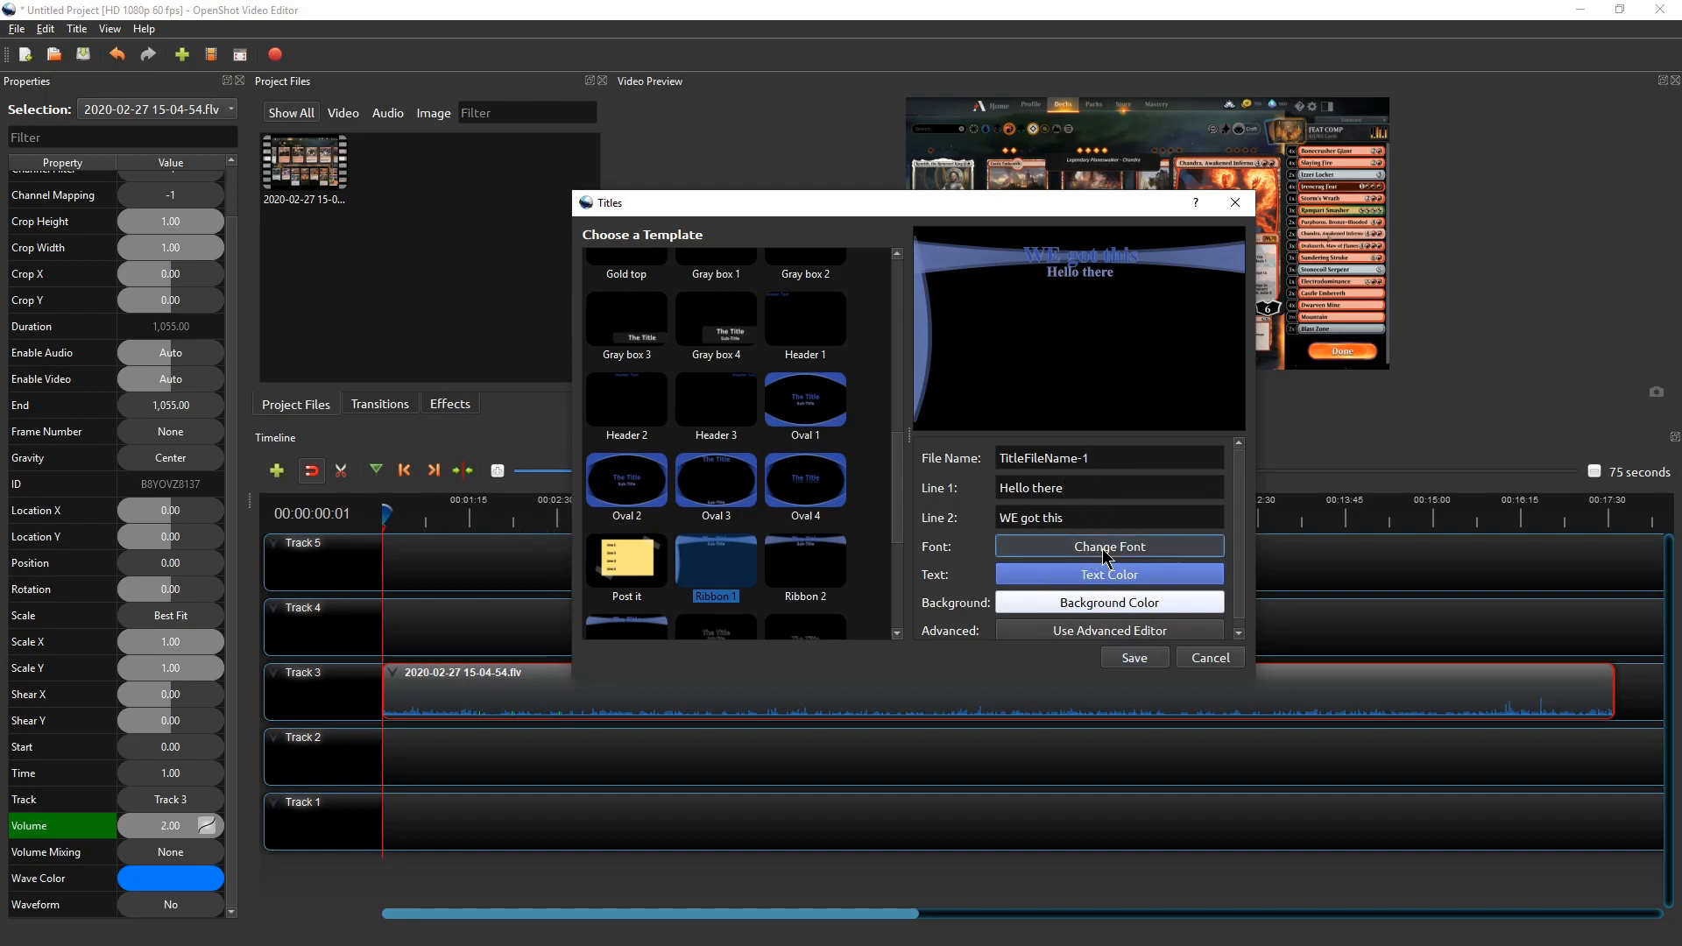
left_click(717, 389)
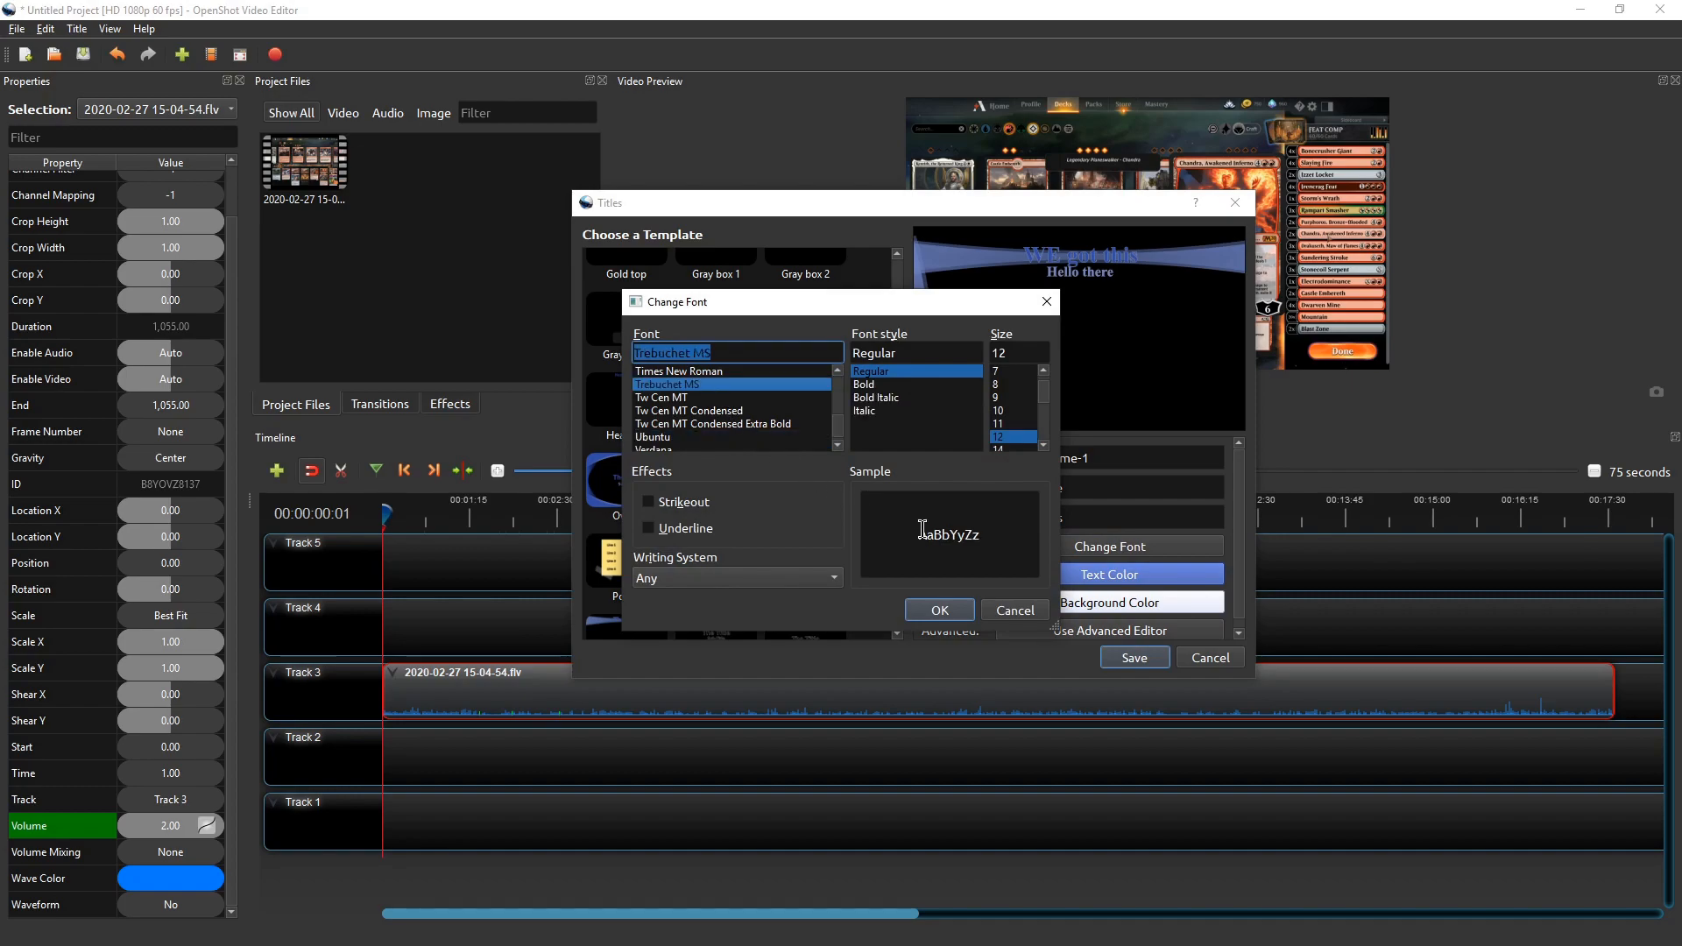
scroll(1012, 429, "down", 1)
left_click(1008, 410)
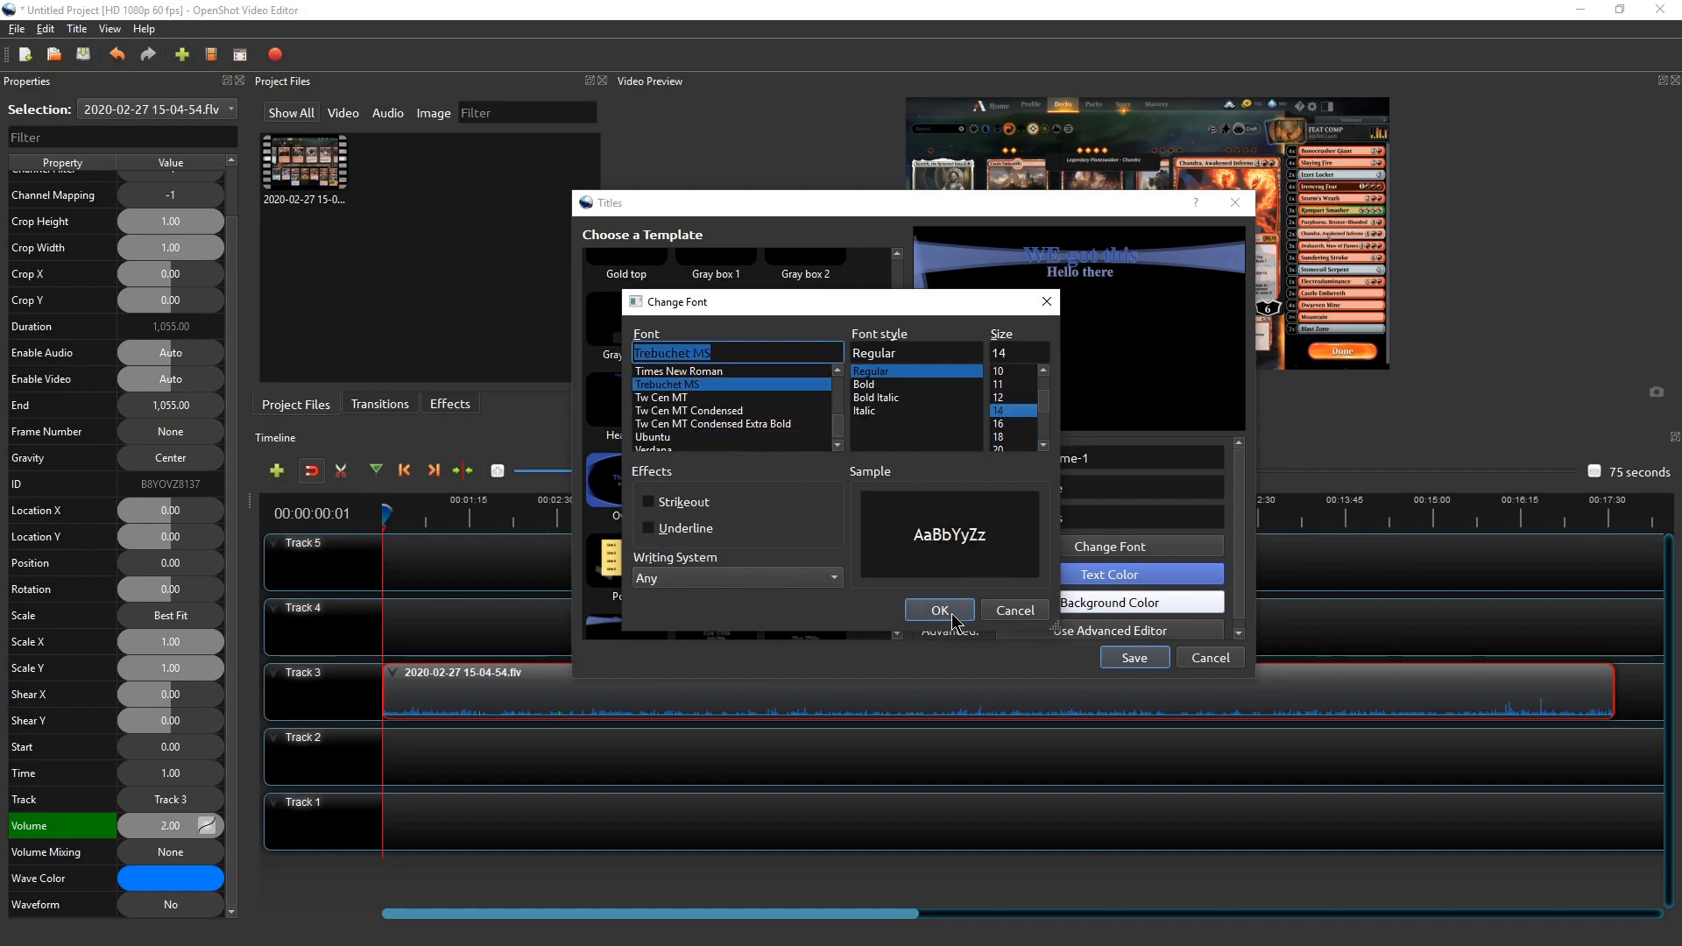
left_click(960, 616)
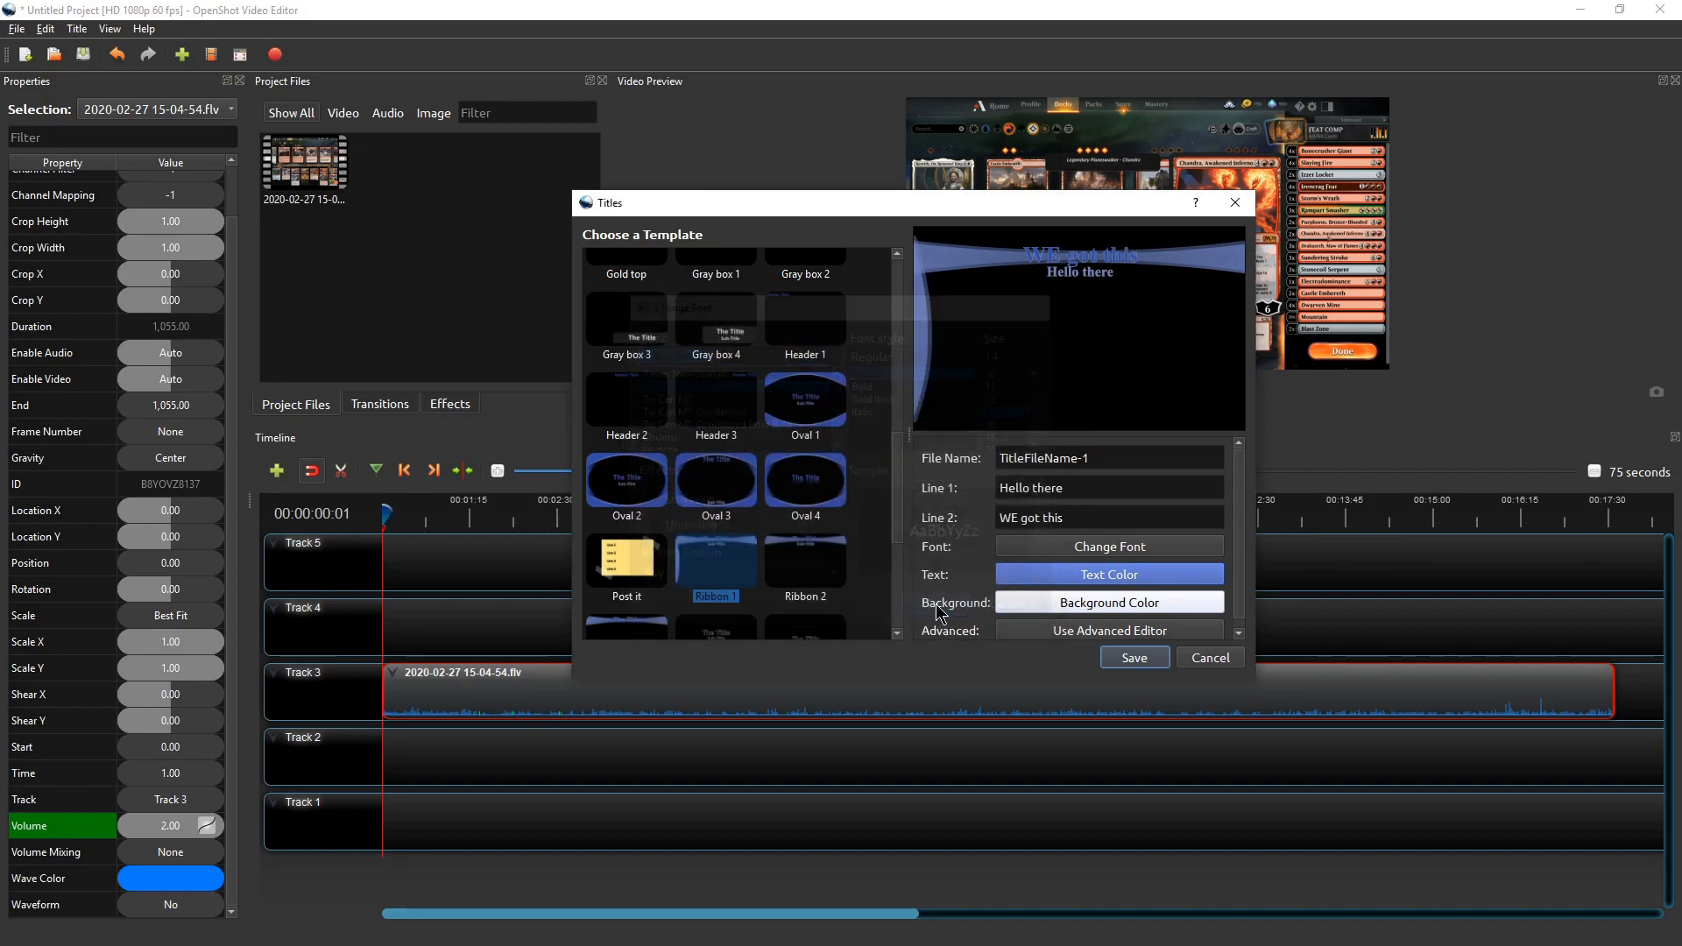
Set the title's text color to a light orange-brown
left_click(1088, 579)
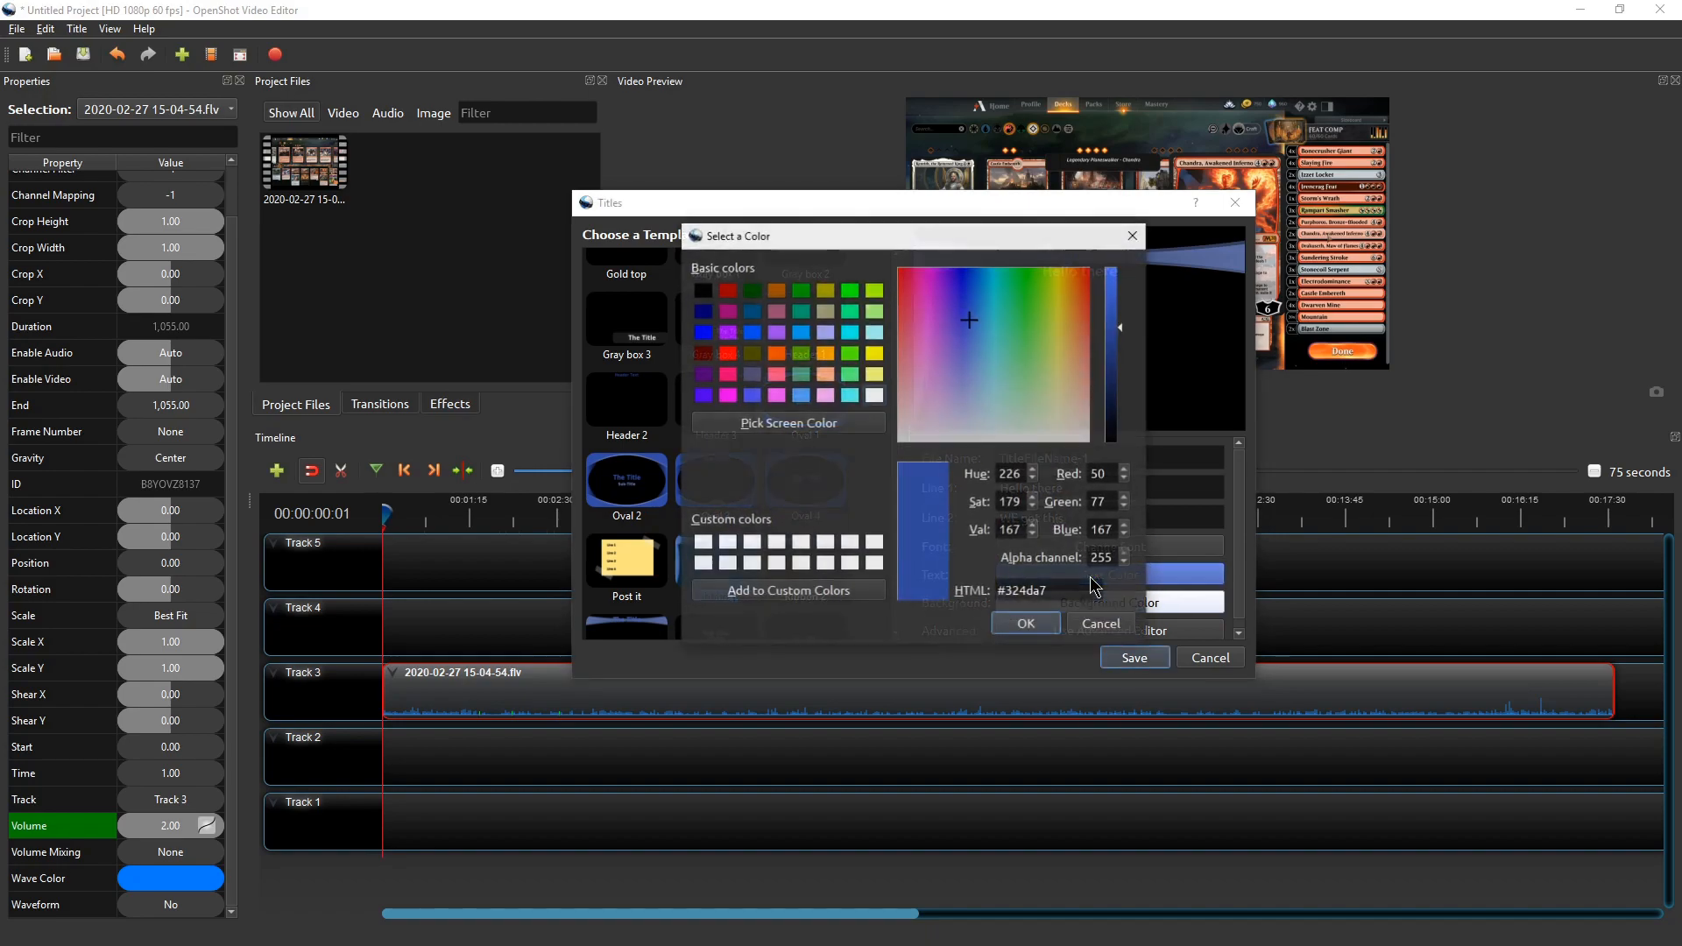
left_click(1072, 334)
left_click(1026, 623)
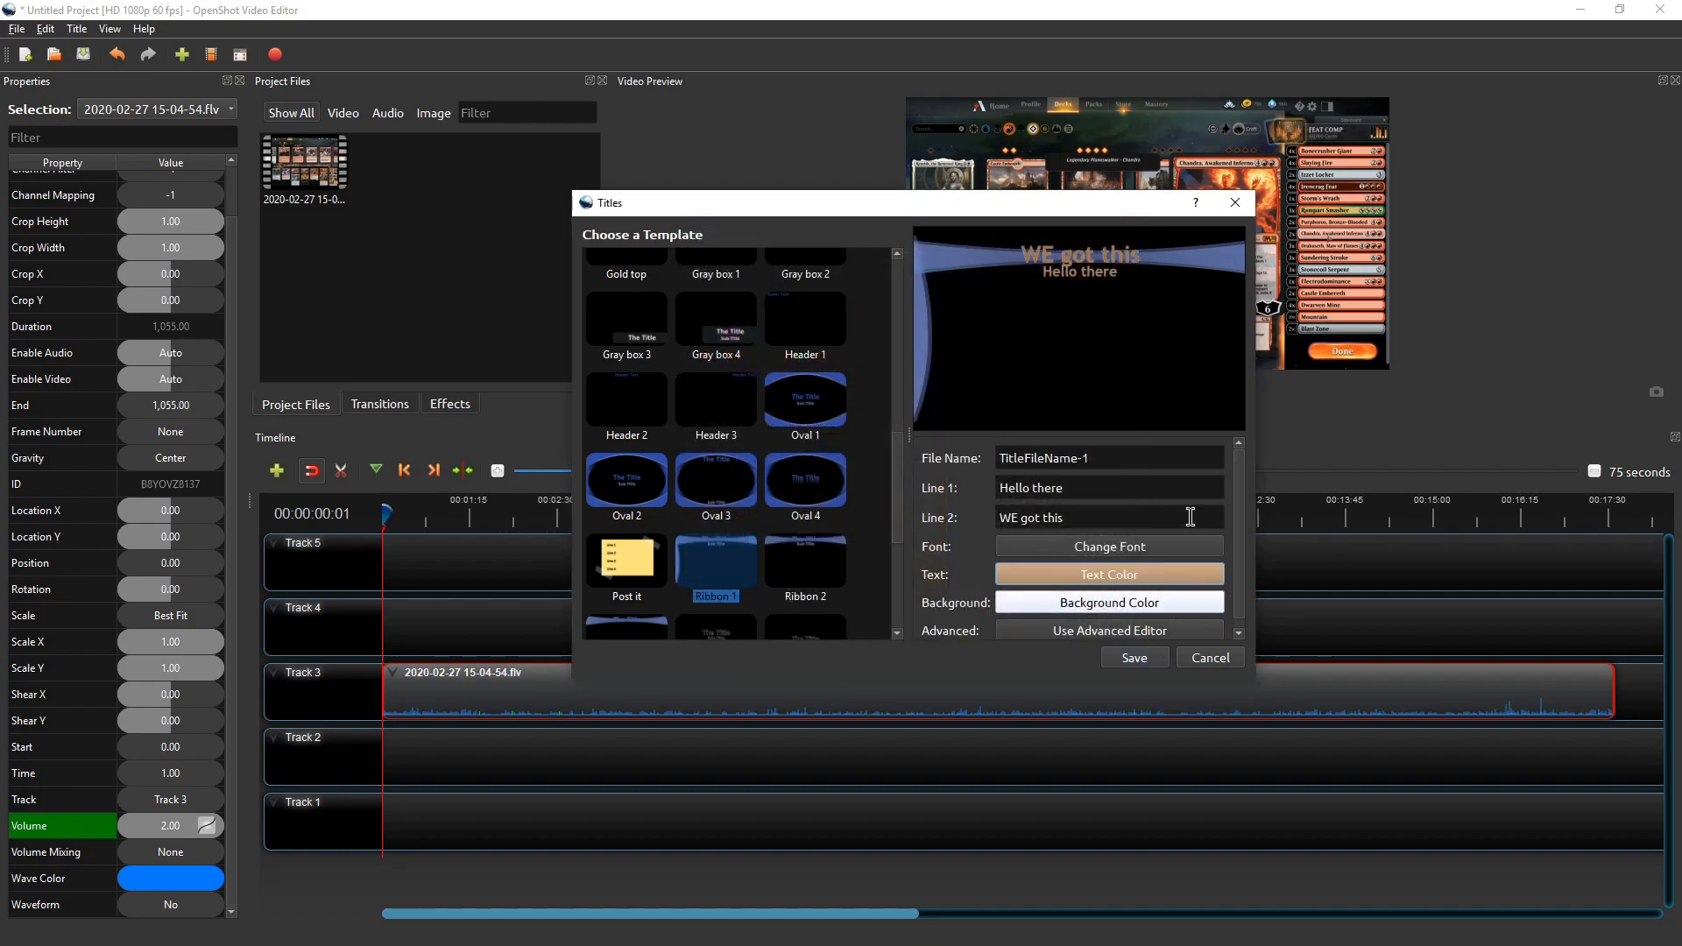
Set the title's background color to a bright yellow-green, #c9ff35
left_click(1098, 619)
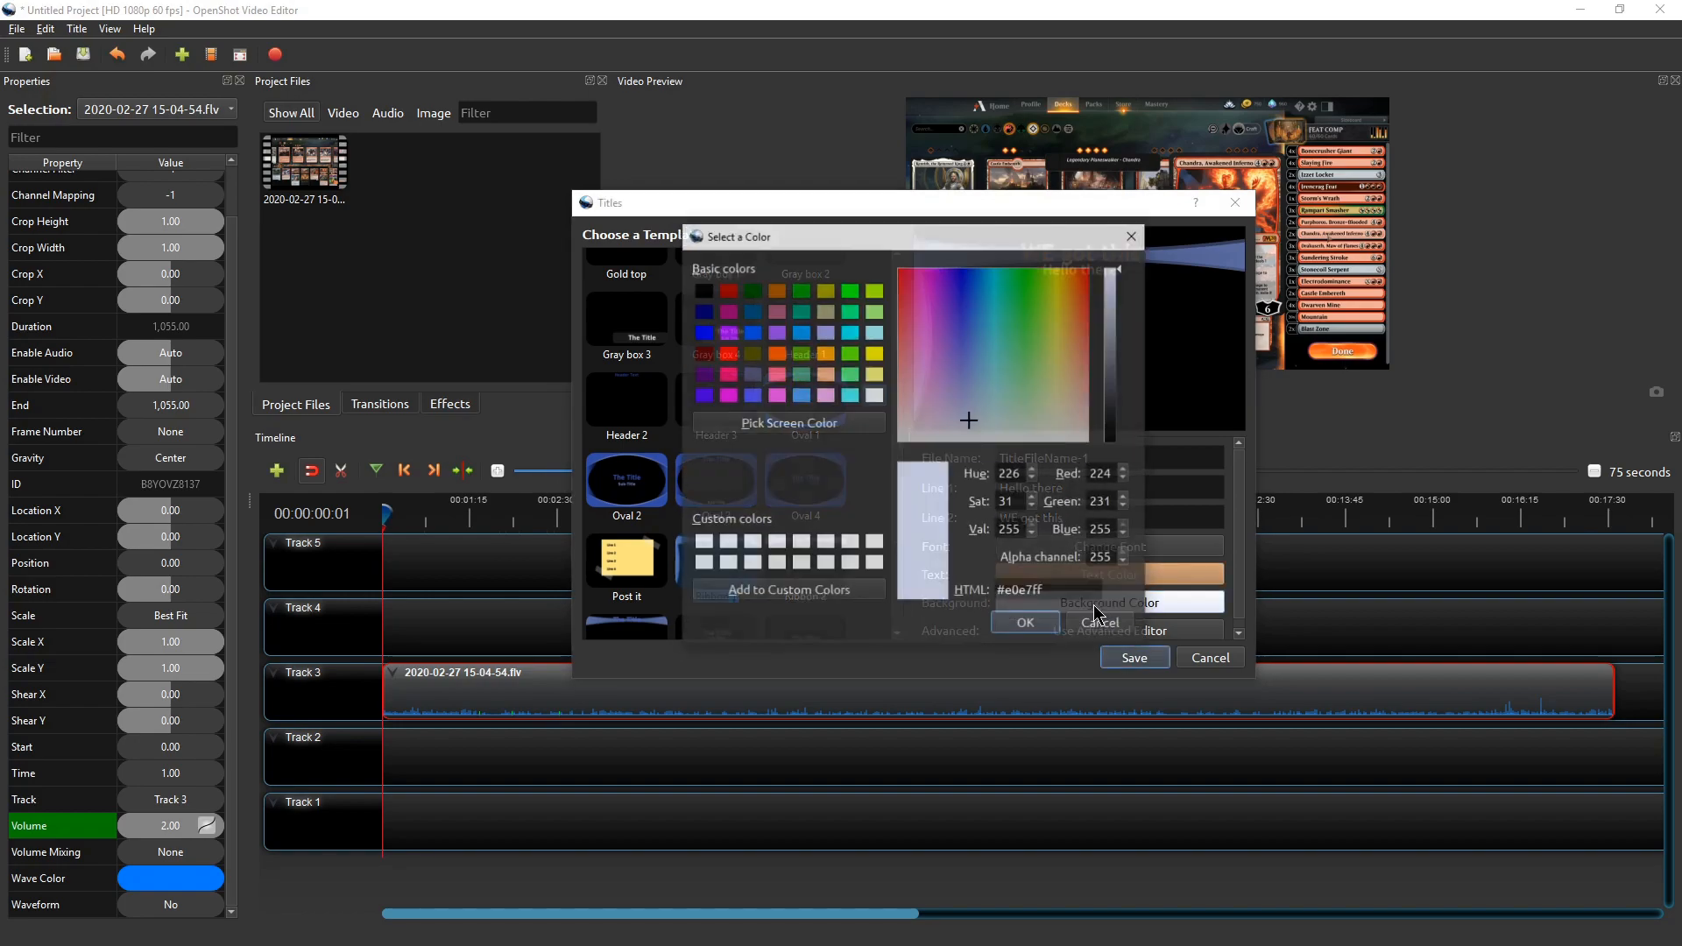
left_click_drag(998, 238, 770, 217)
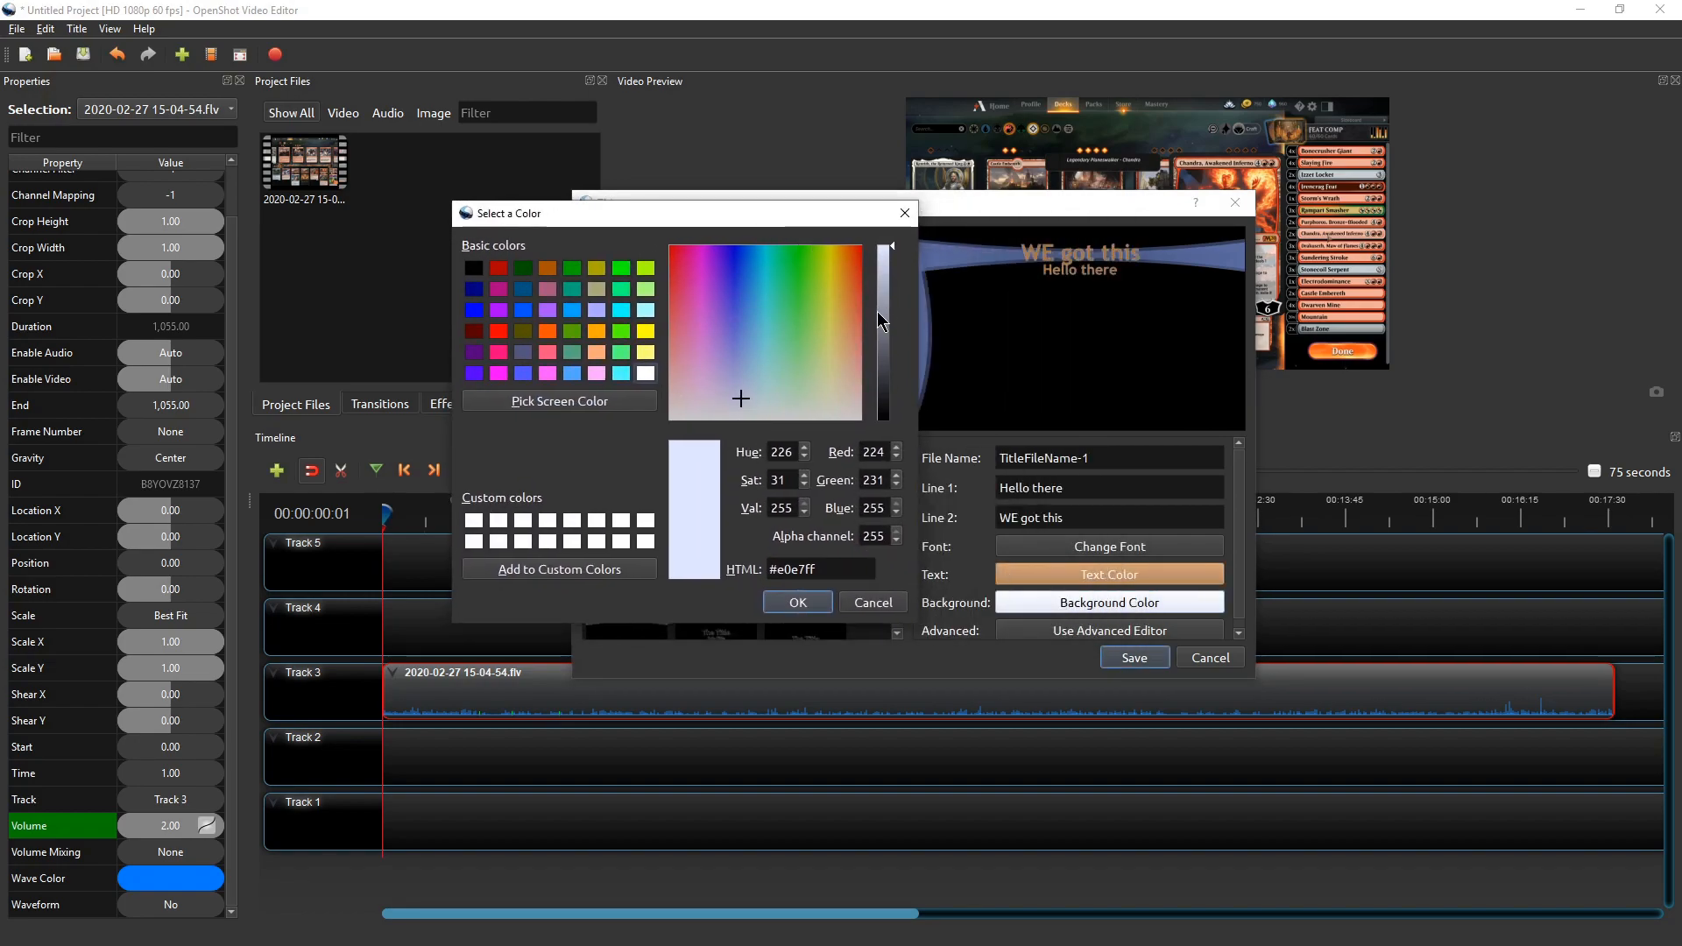
mouse_move(890, 249)
left_mouse_down()
mouse_move(889, 393)
mouse_move(890, 248)
left_mouse_up()
mouse_move(732, 416)
left_mouse_down()
mouse_move(807, 312)
mouse_move(740, 386)
left_mouse_up()
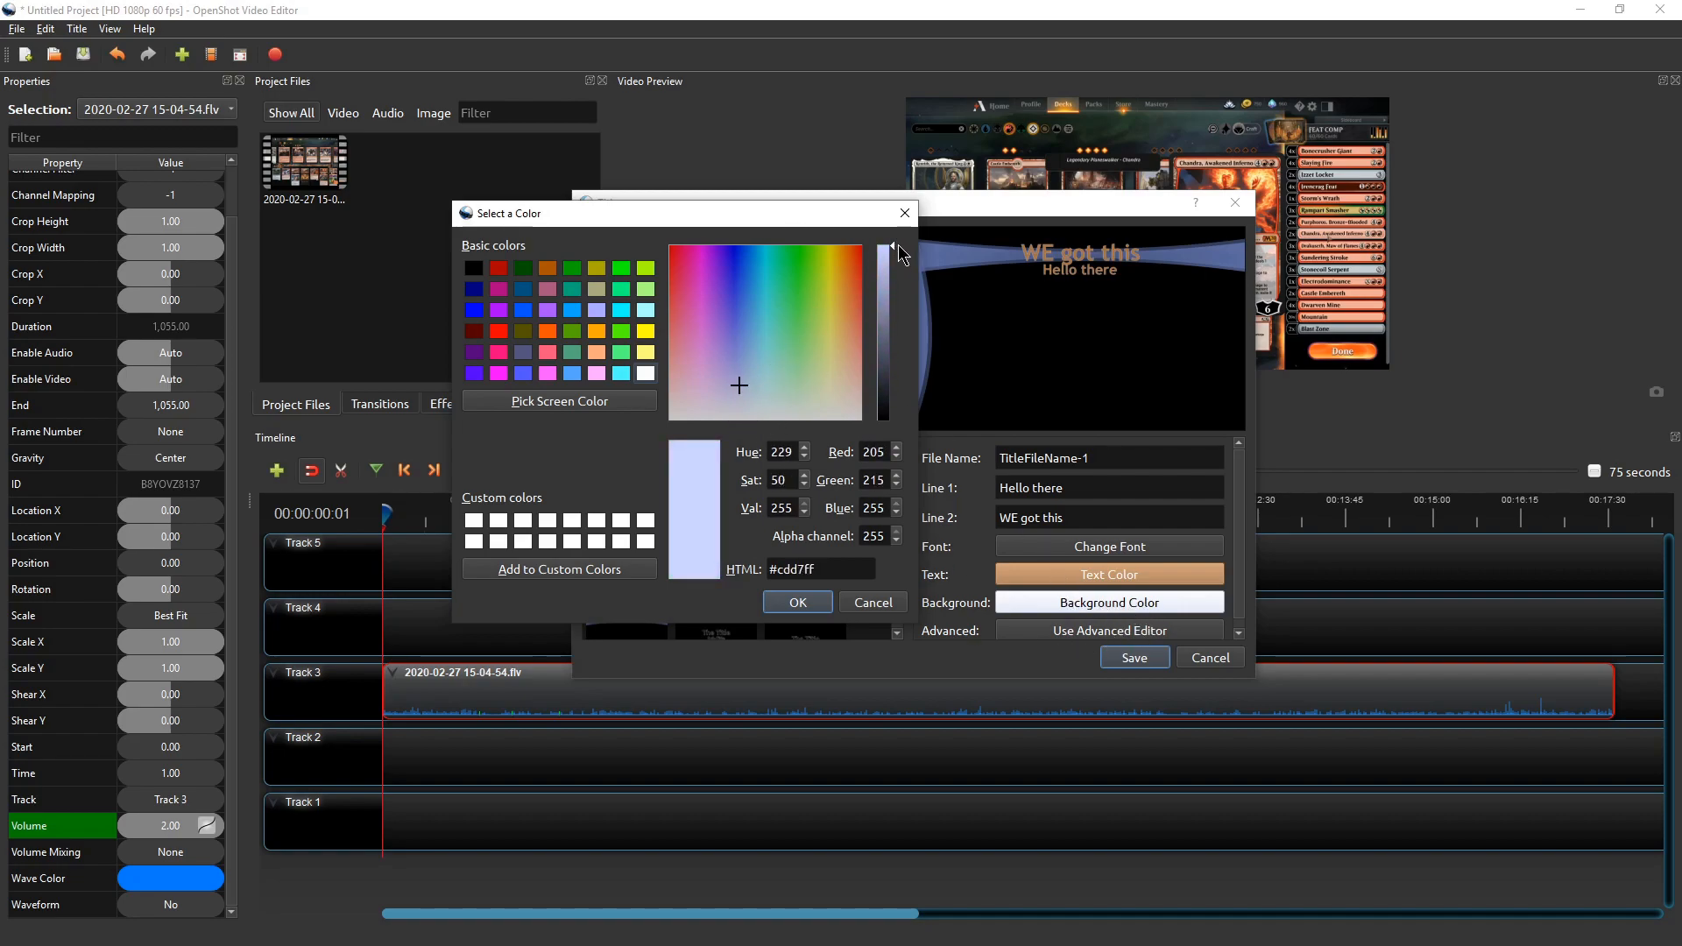
left_click(733, 312)
left_click_drag(721, 306, 821, 282)
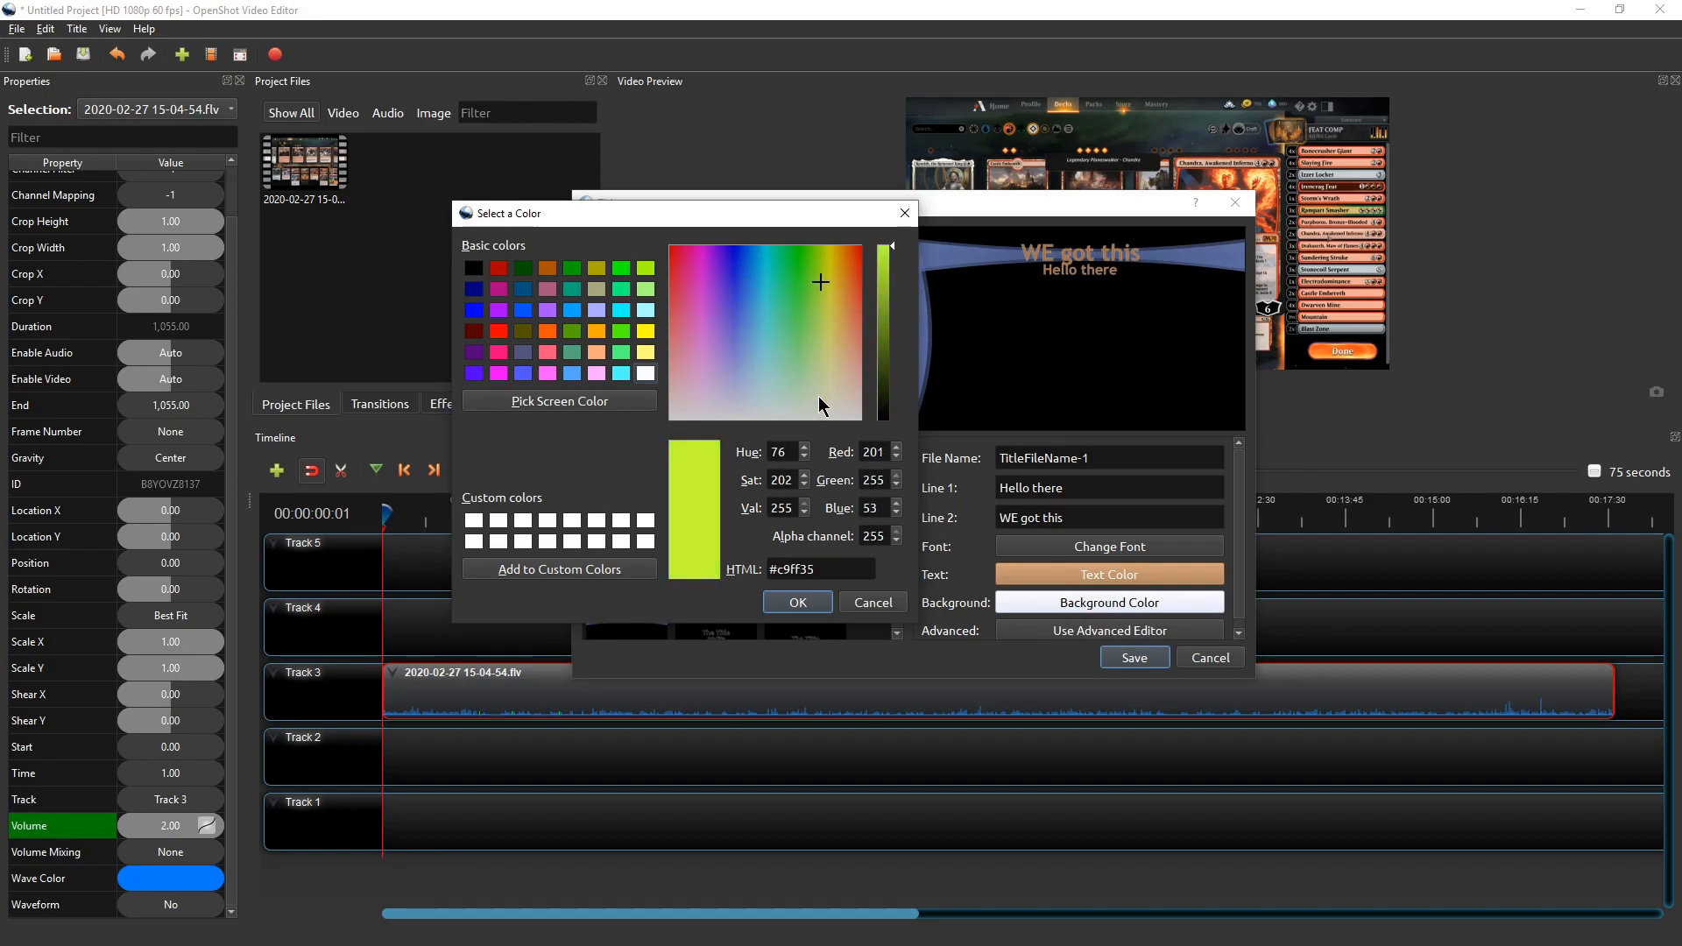
left_click(797, 602)
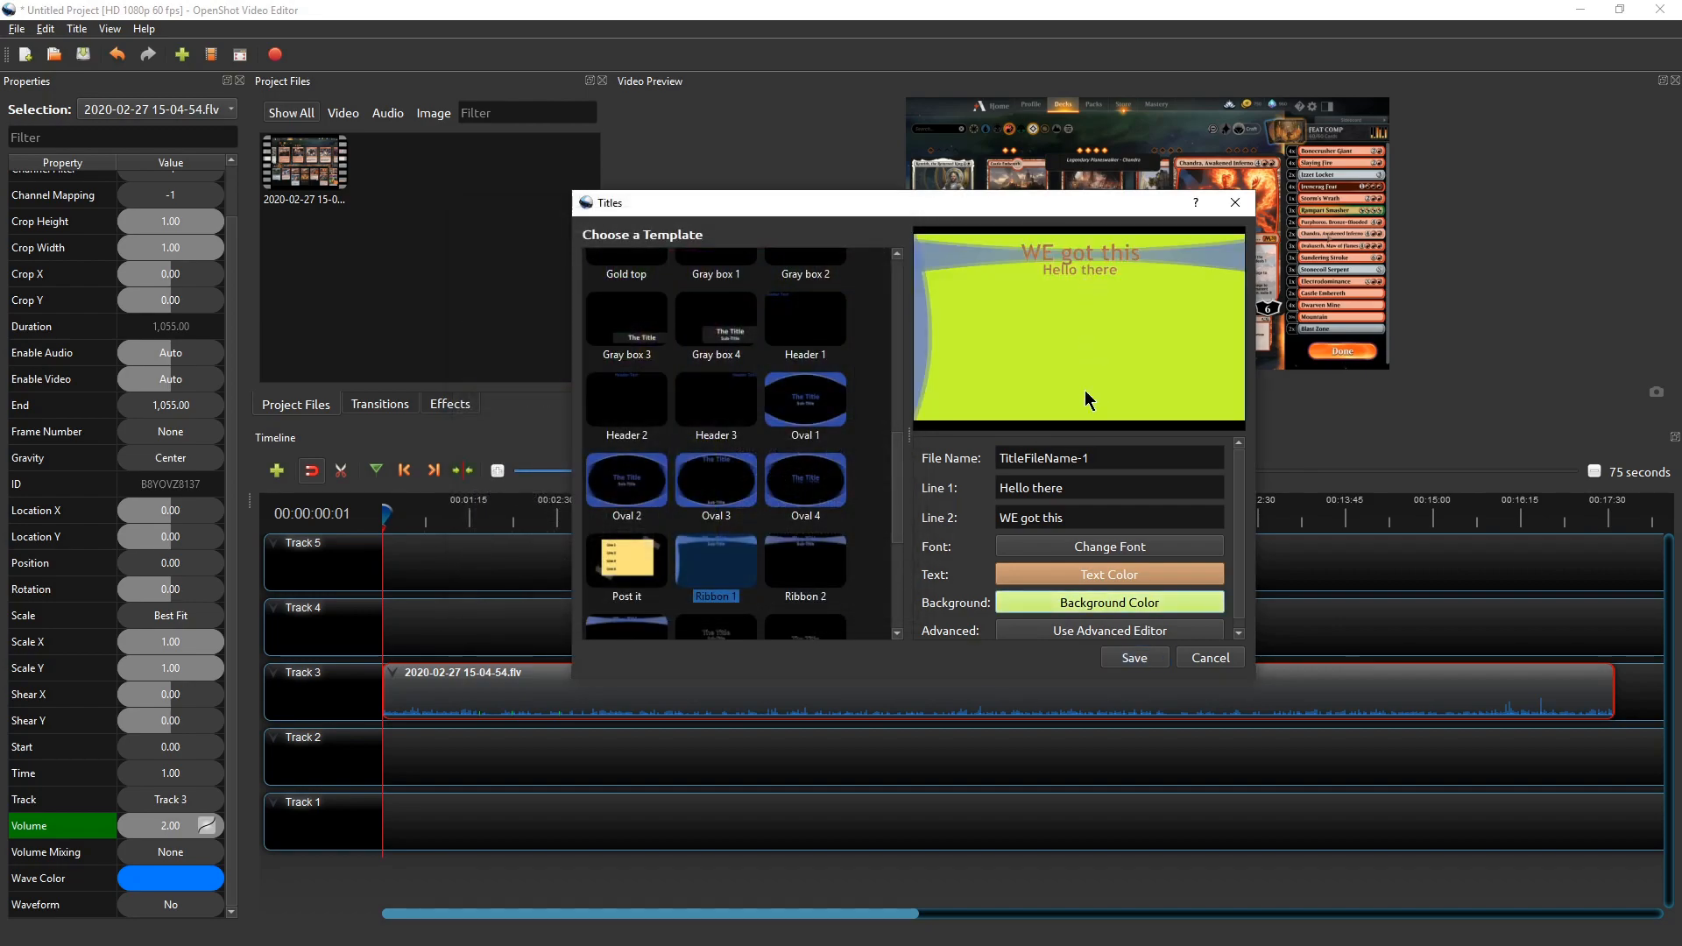
Change the title's background color to a very pale blue
left_click(1102, 609)
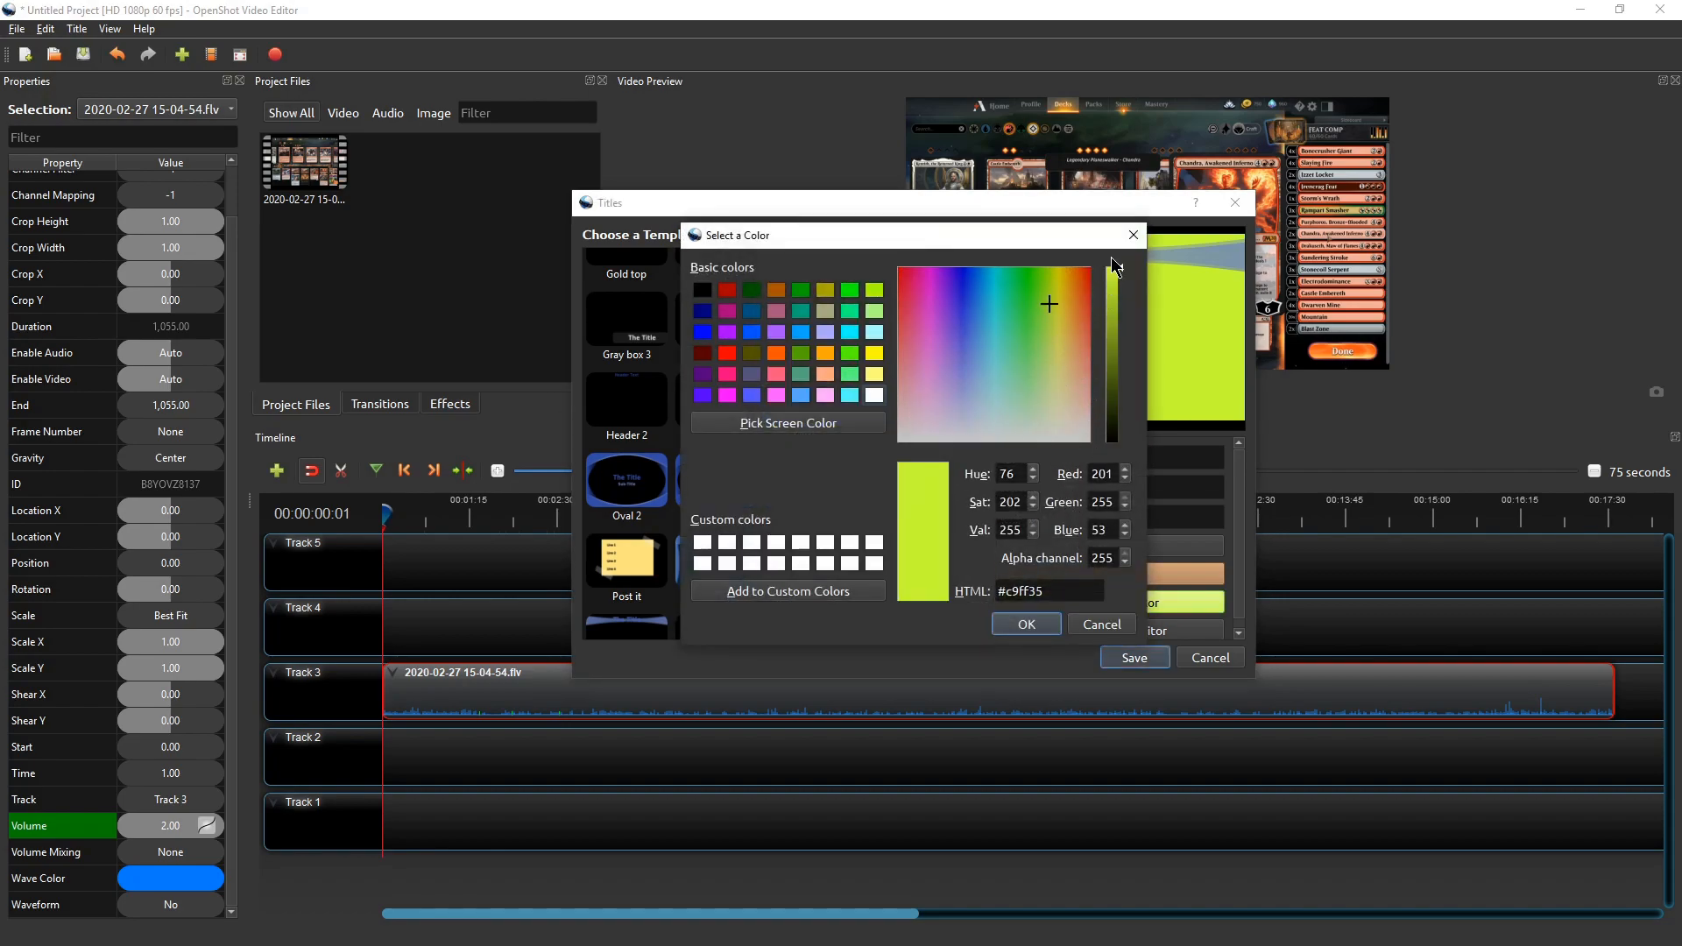
left_click_drag(1050, 233, 950, 218)
left_click(944, 283)
left_click_drag(944, 282, 874, 414)
left_click(928, 609)
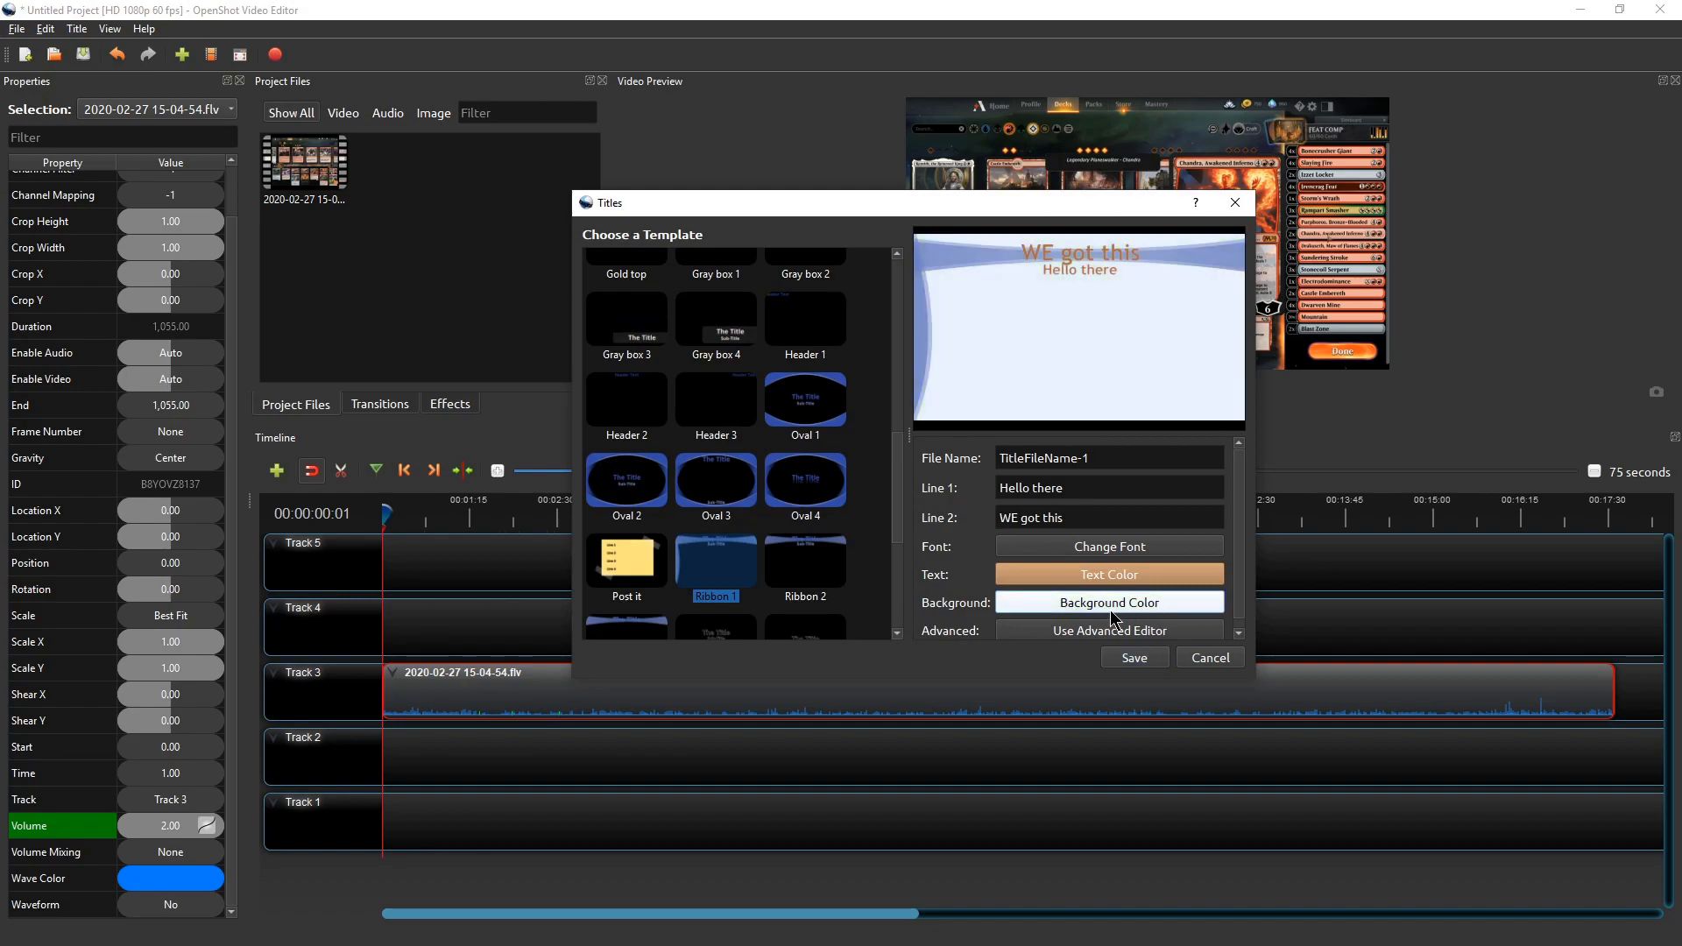
Set the title's background color to black, #000000, keeping the alpha channel at 255
left_click(1110, 609)
left_click_drag(1111, 276, 1126, 510)
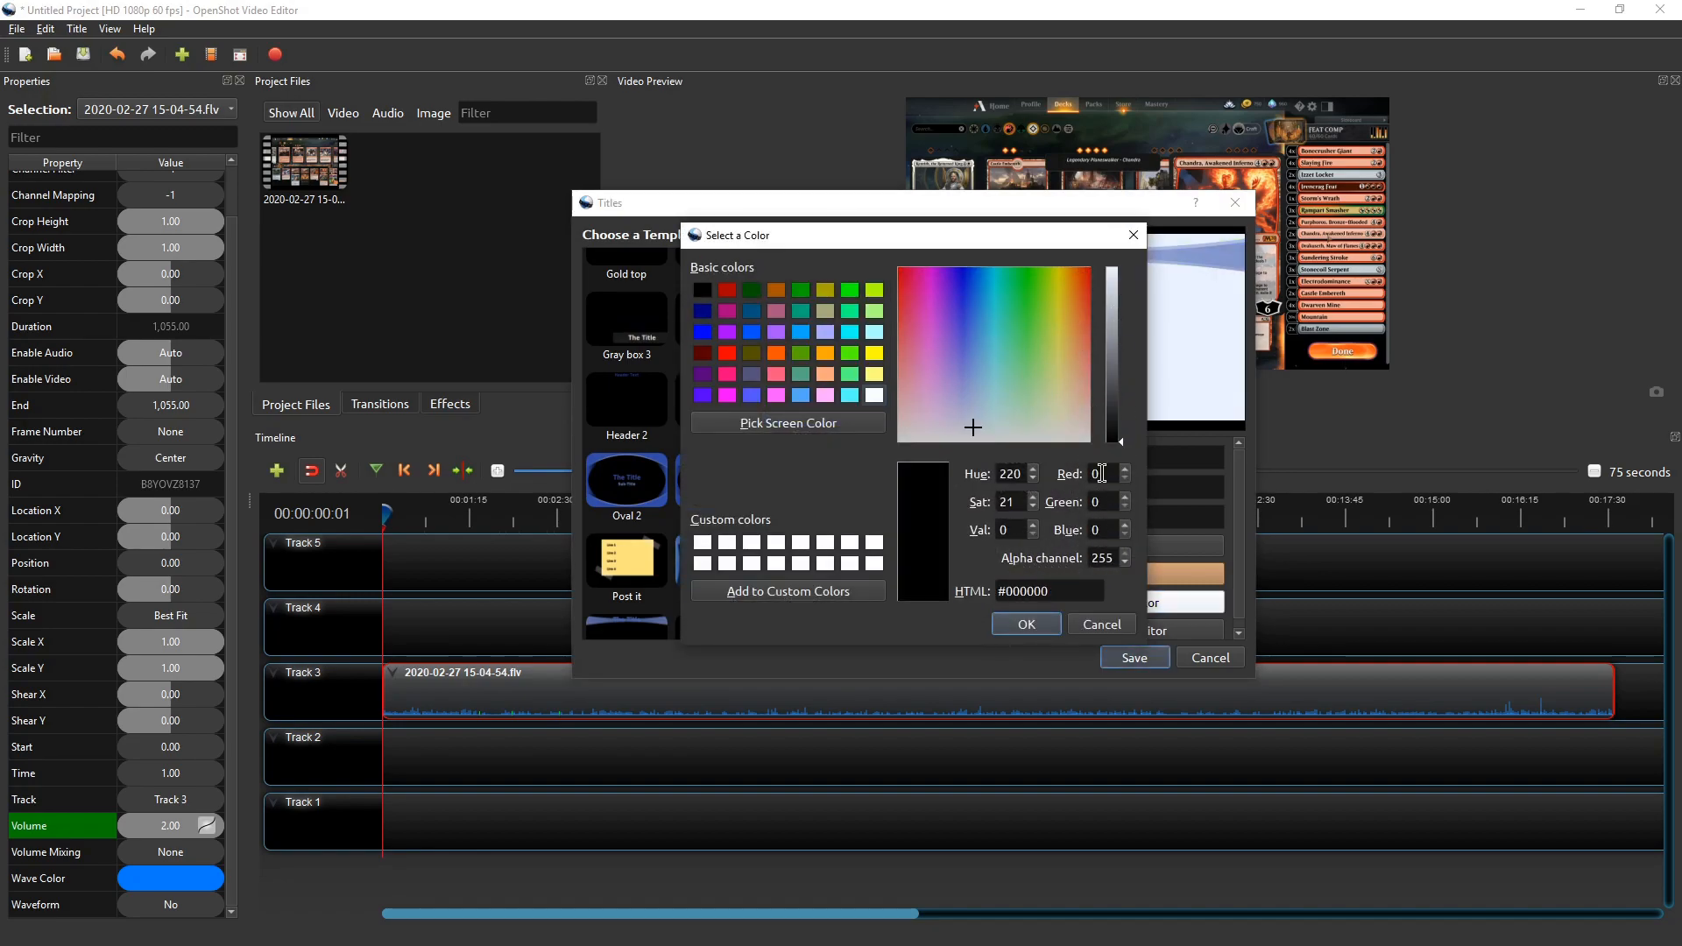
left_click(1044, 619)
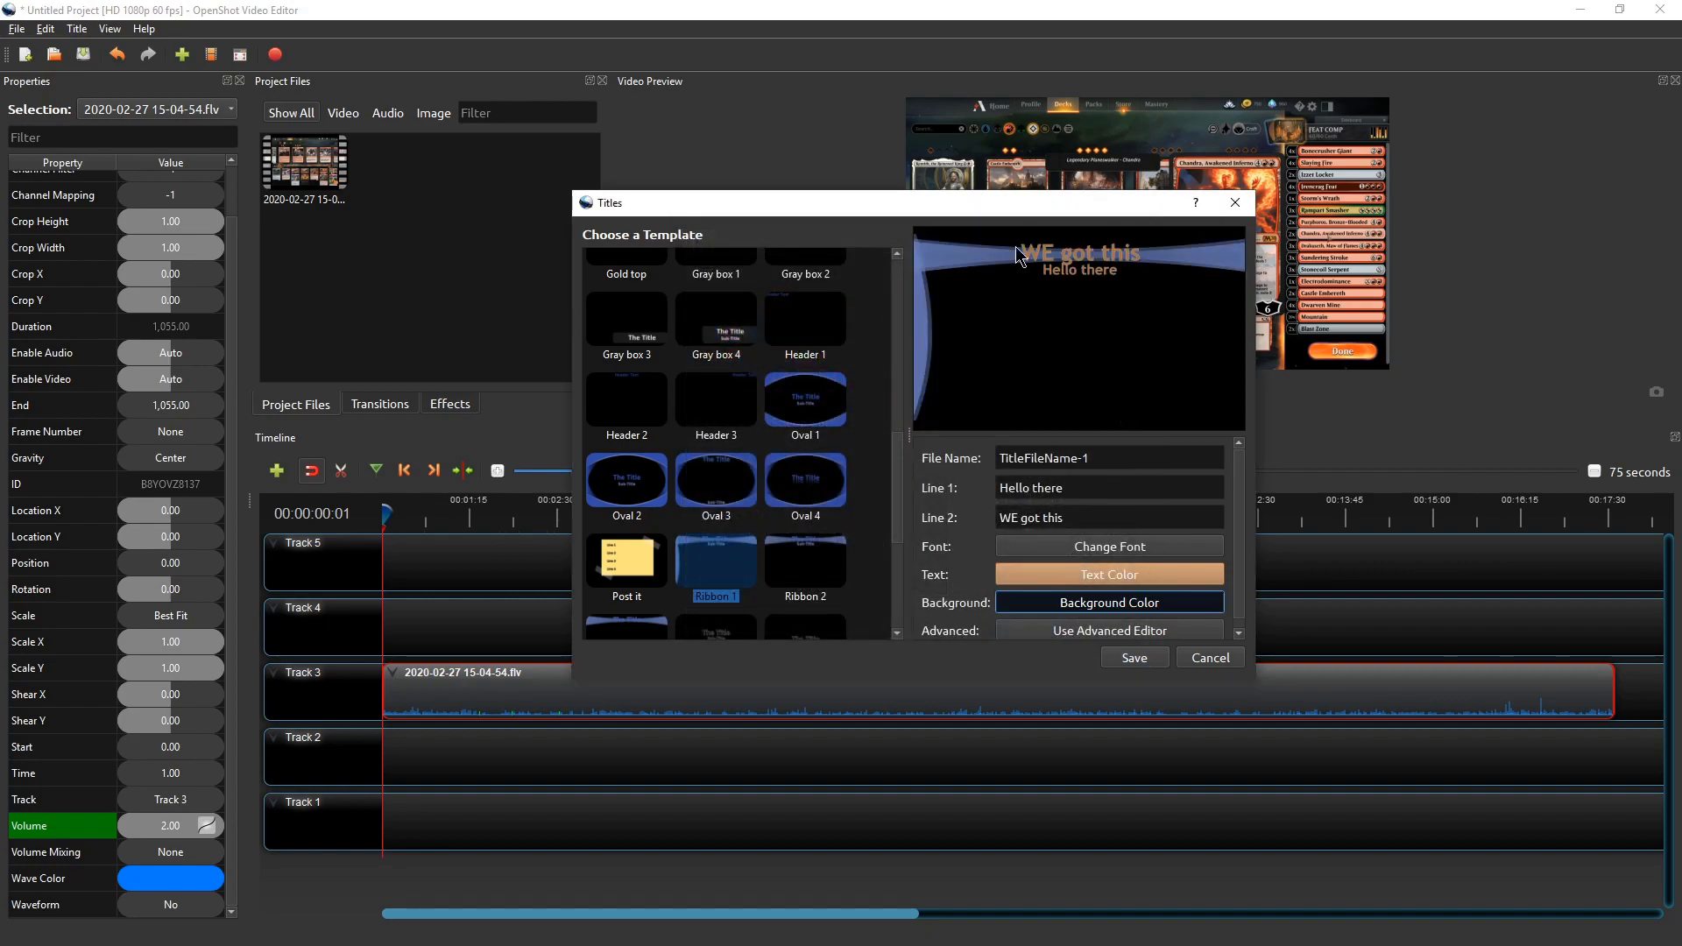
left_click(1117, 607)
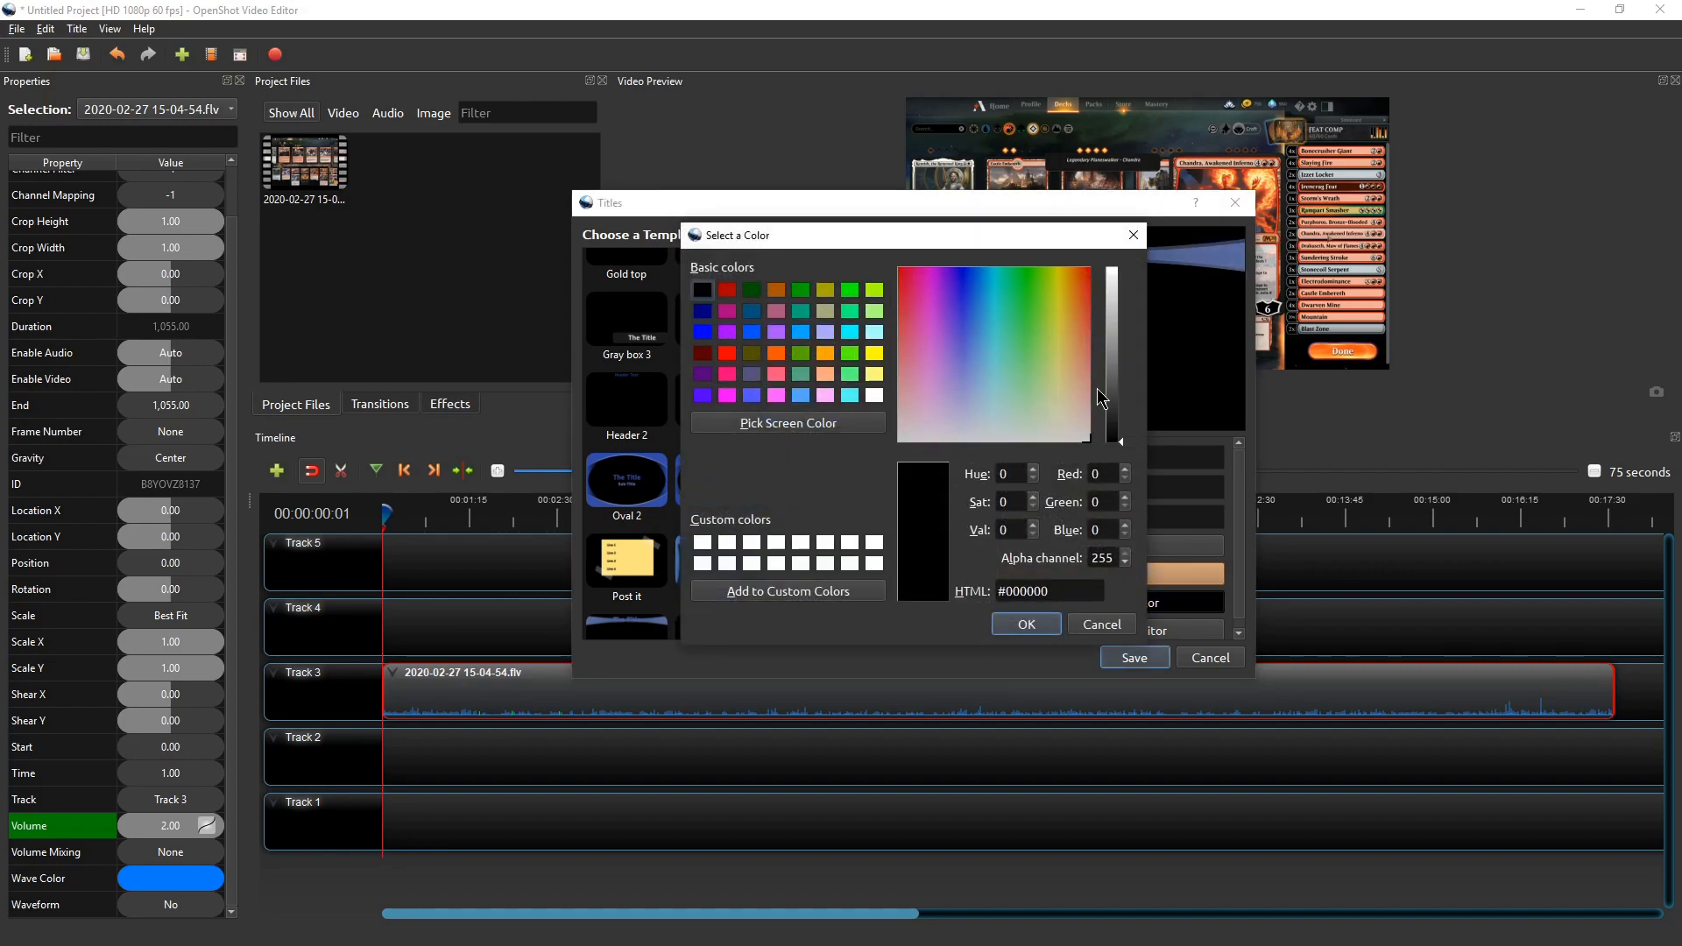
left_click(1030, 624)
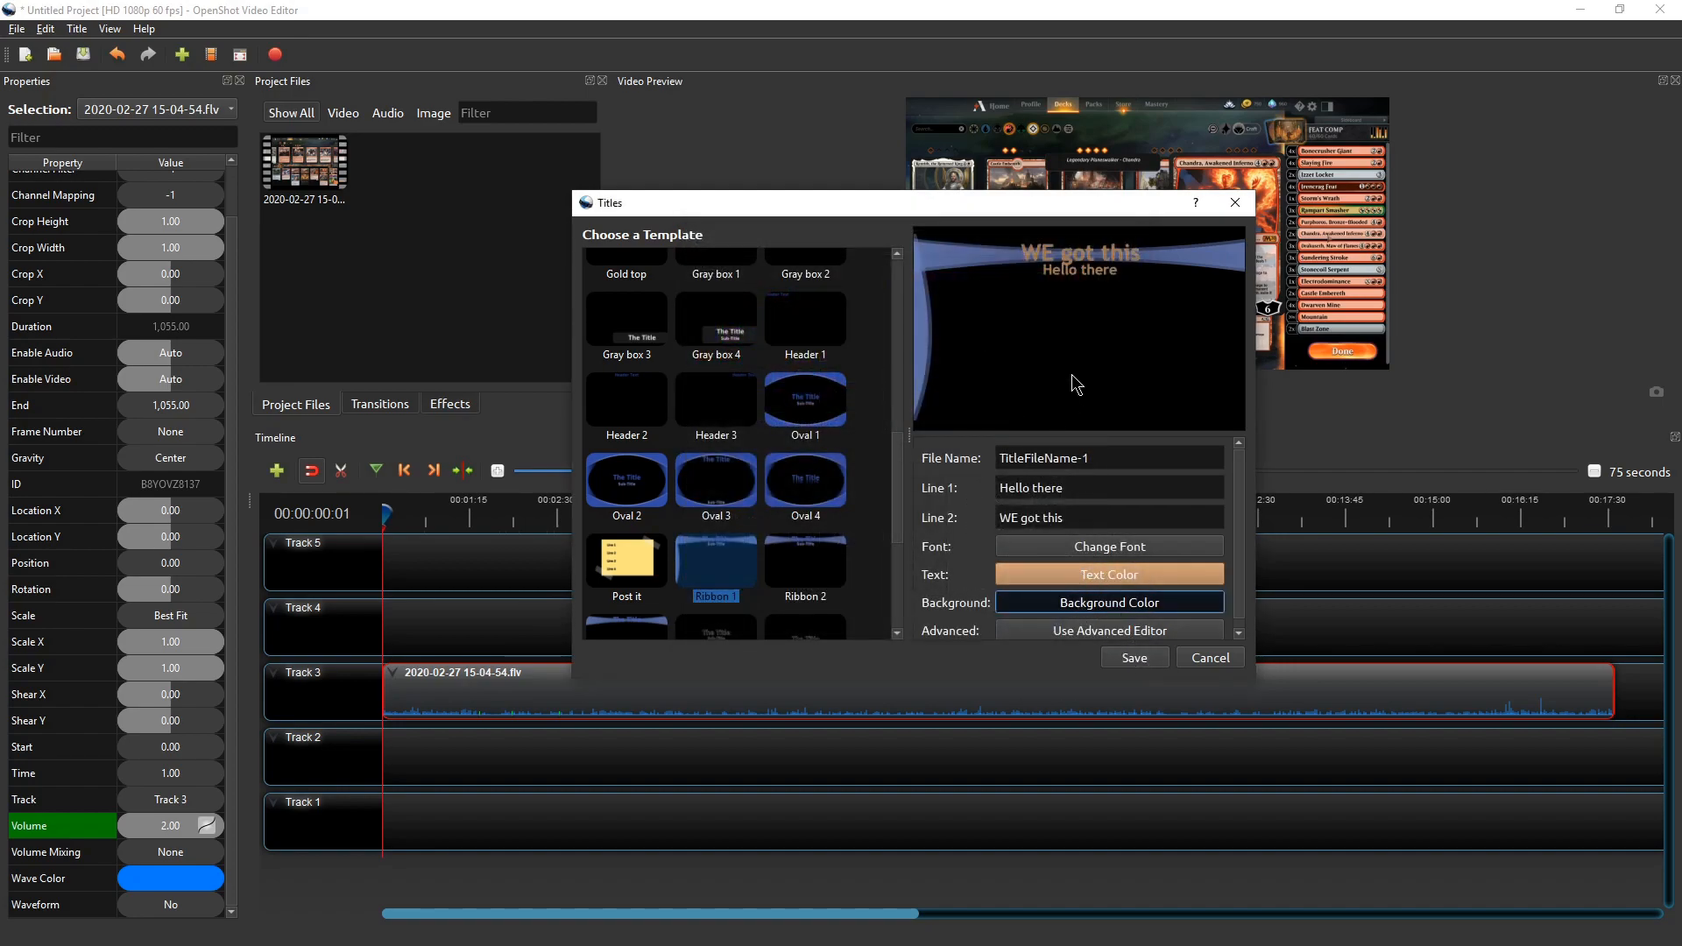
Save the title, place it on Track 4 near the start of the video clip, and move the playhead over it
left_click(1132, 658)
left_click_drag(413, 167, 395, 624)
left_click(394, 515)
left_click_drag(394, 515, 395, 516)
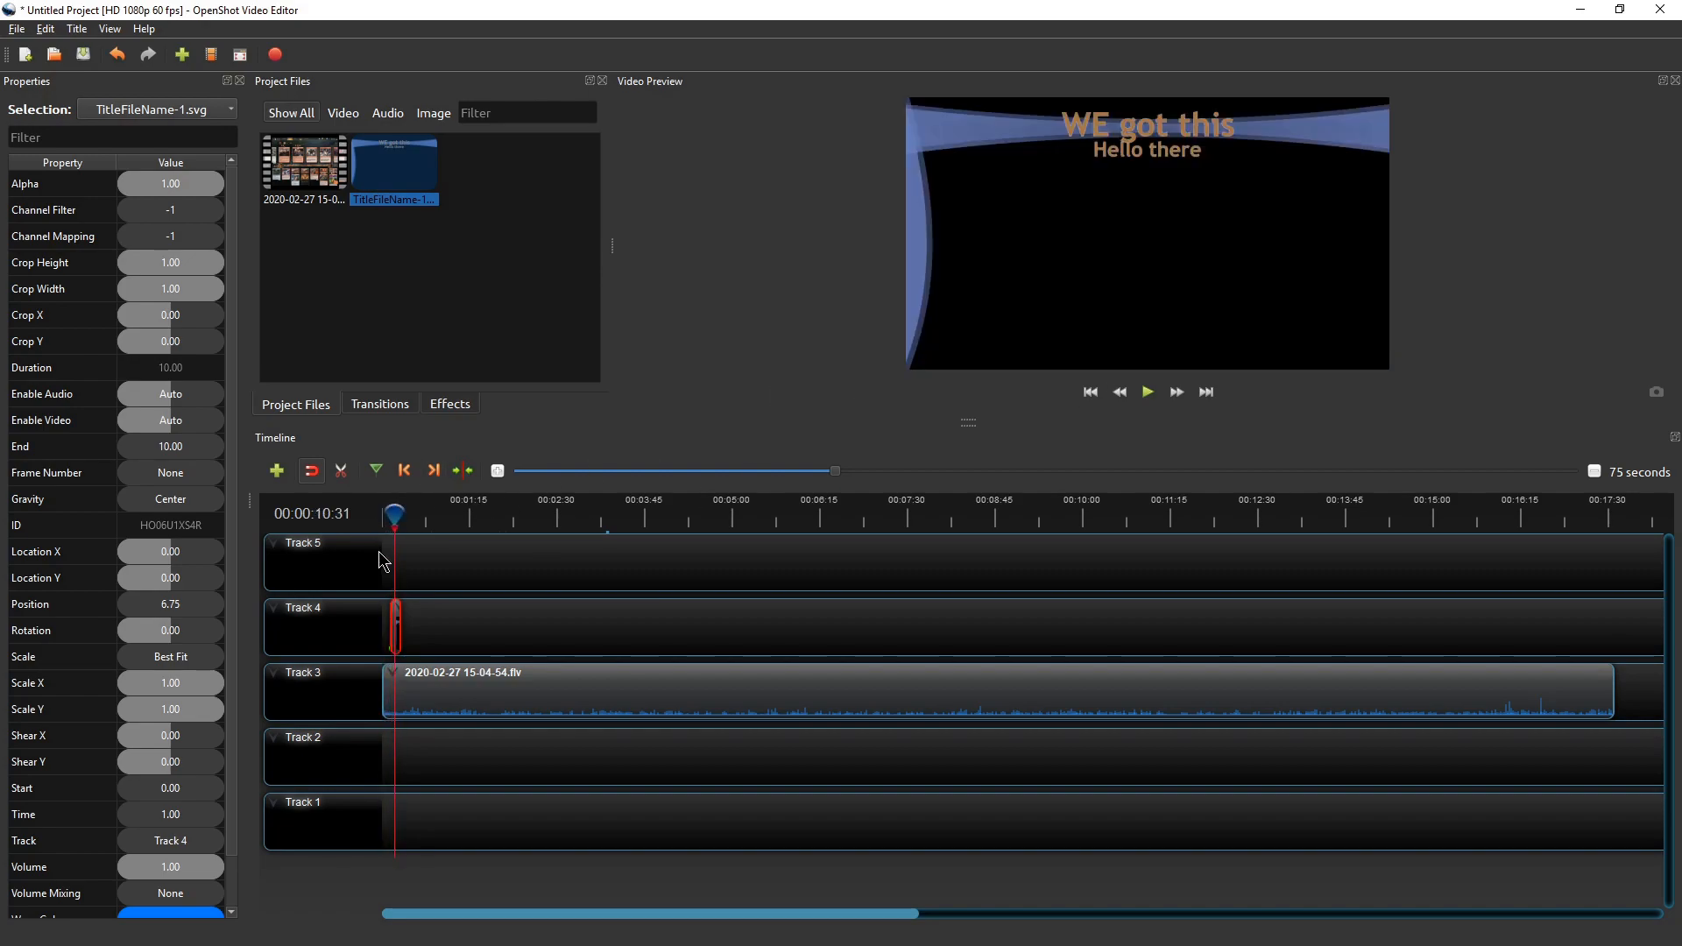
Reopen the saved title for editing, adjust its background color's alpha channel, and save it again
right_click(400, 159)
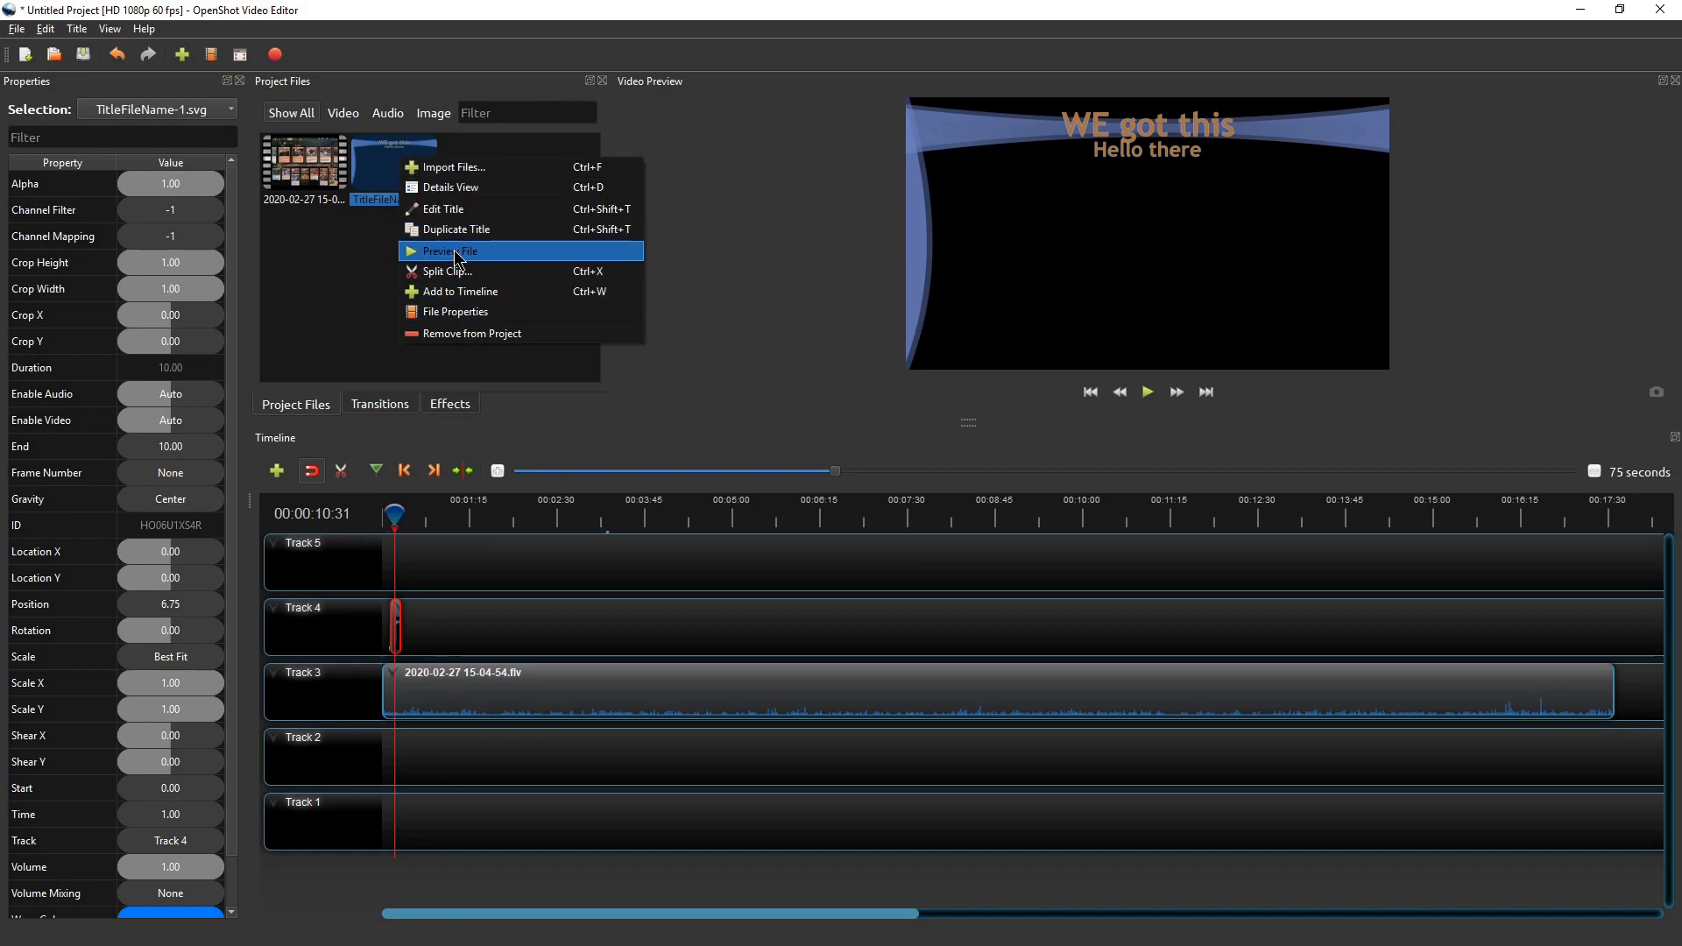
left_click(491, 211)
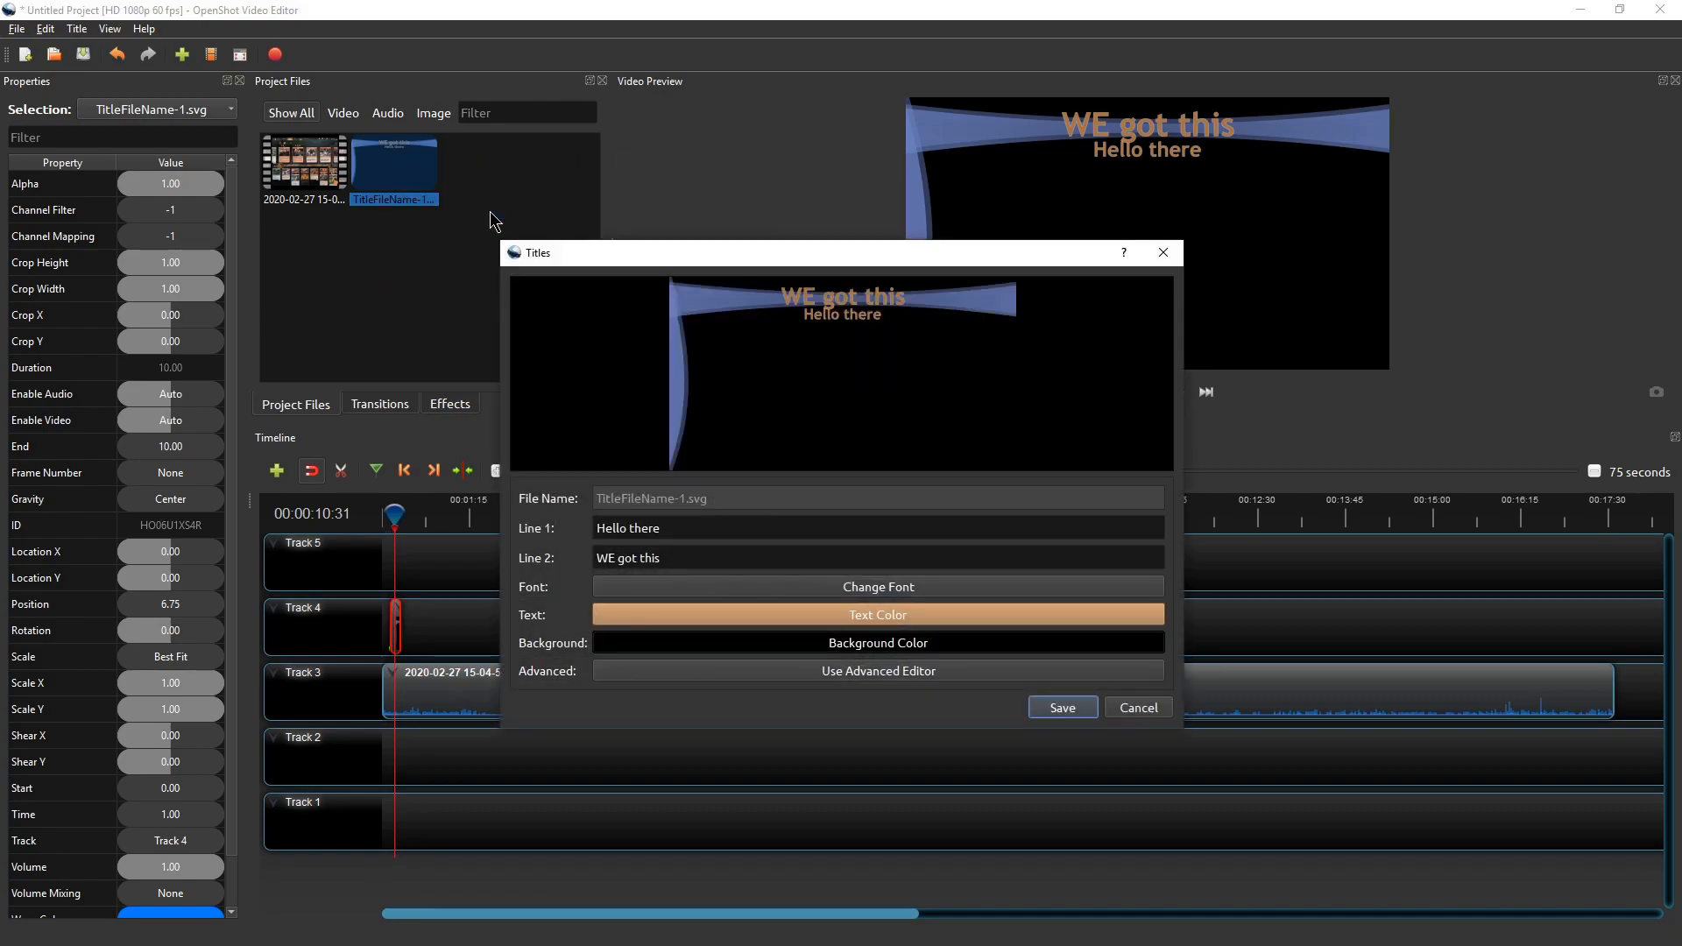
left_click(886, 645)
double_click(1040, 611)
key("Return")
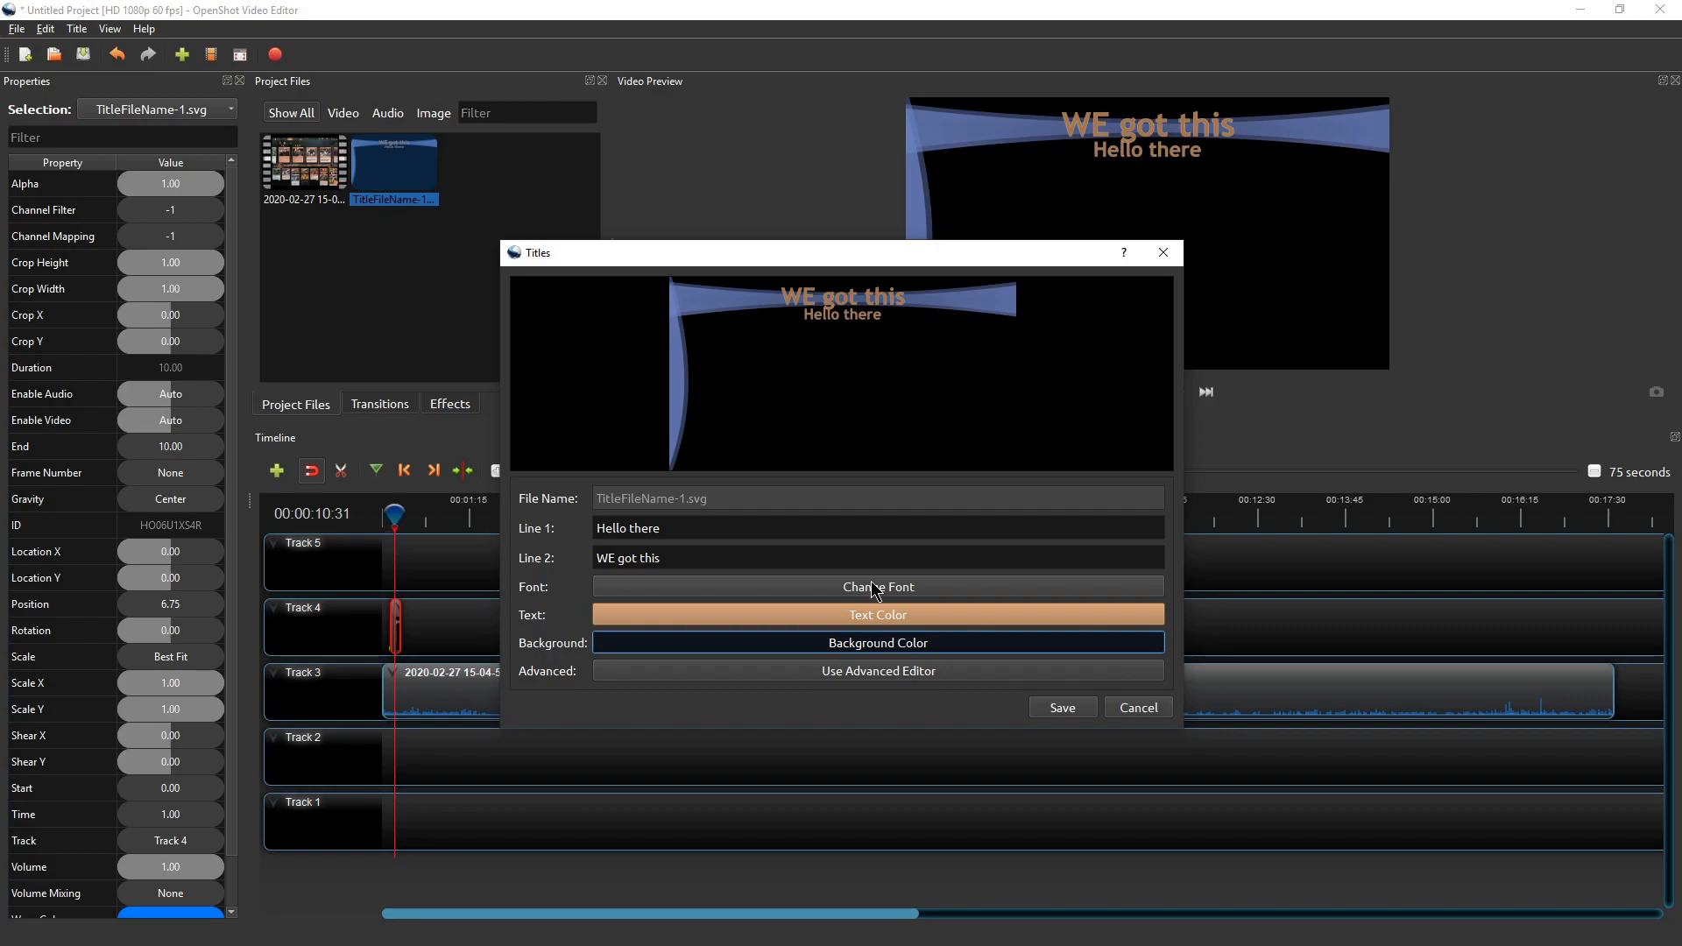
left_click(1069, 714)
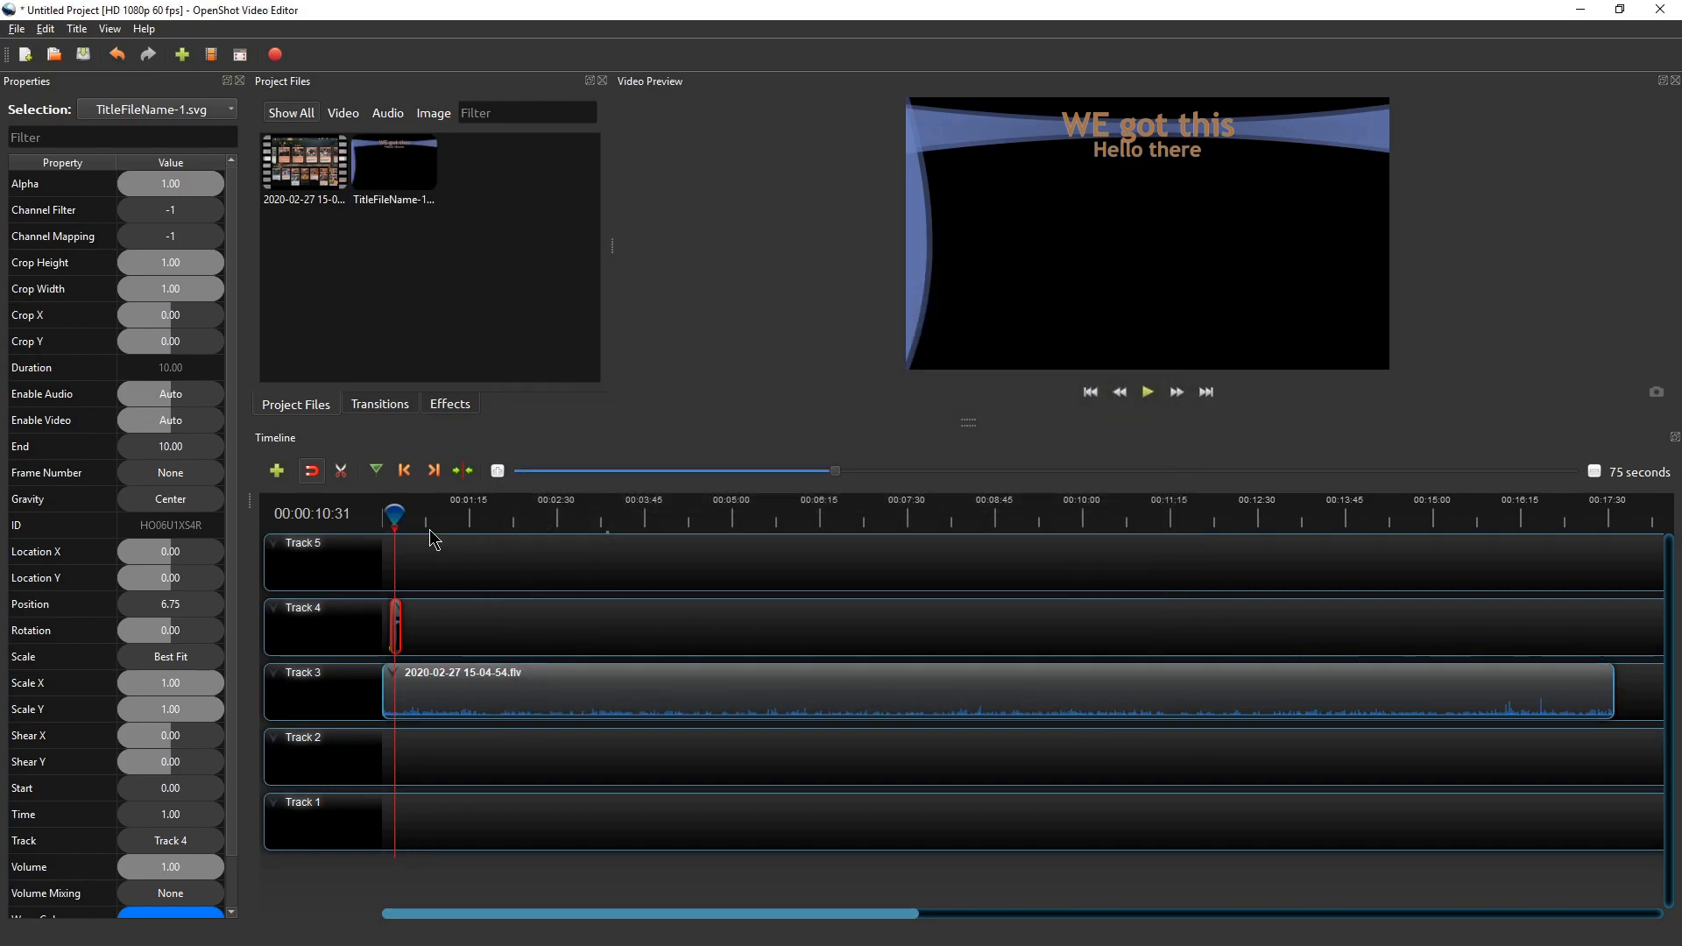
Scrub the playhead across the title clip to 00:00:21:01 and check the title in the project files
left_click(387, 517)
left_click_drag(387, 517, 407, 517)
left_click(434, 191)
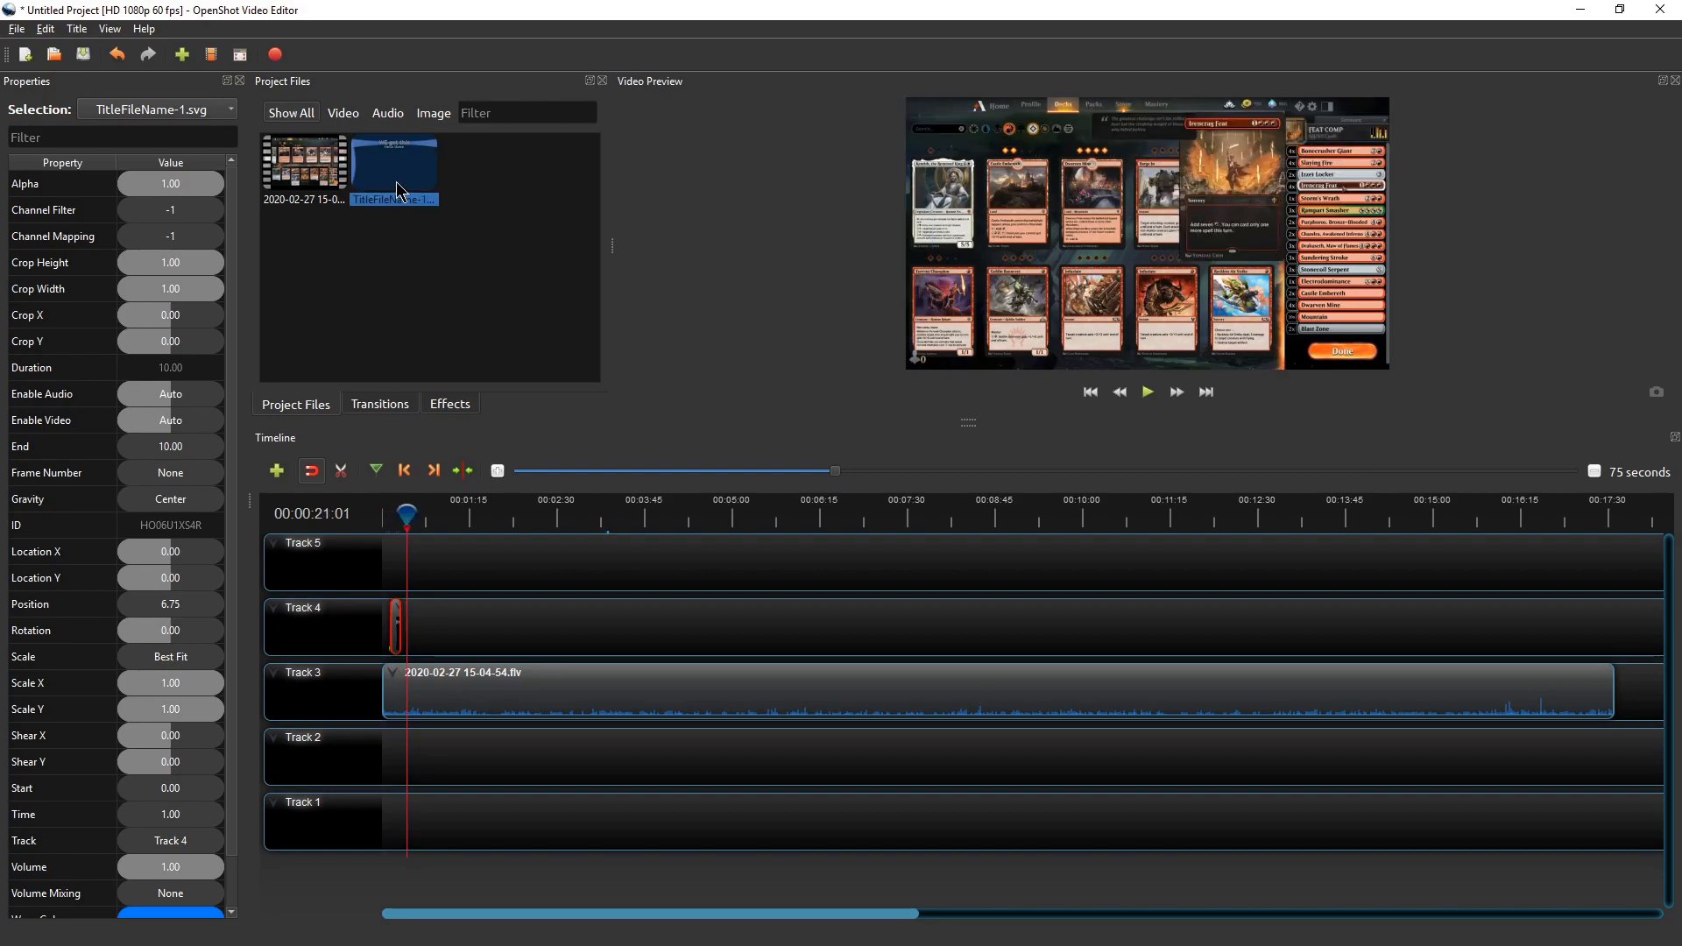
right_click(399, 184)
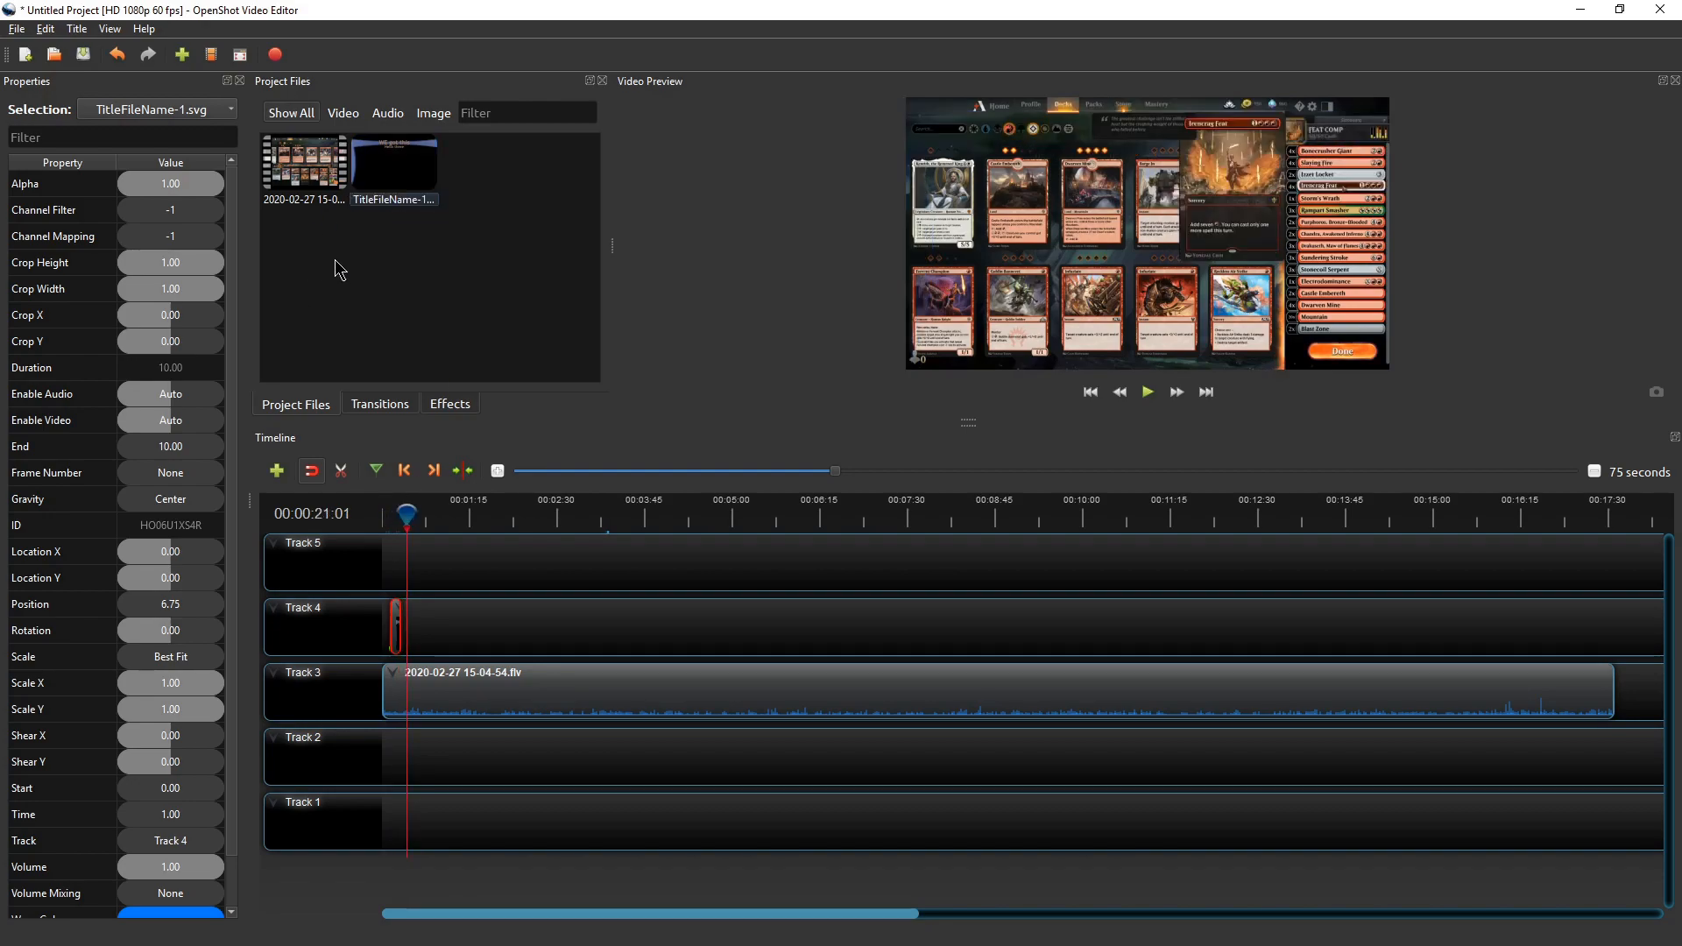
left_click(378, 172)
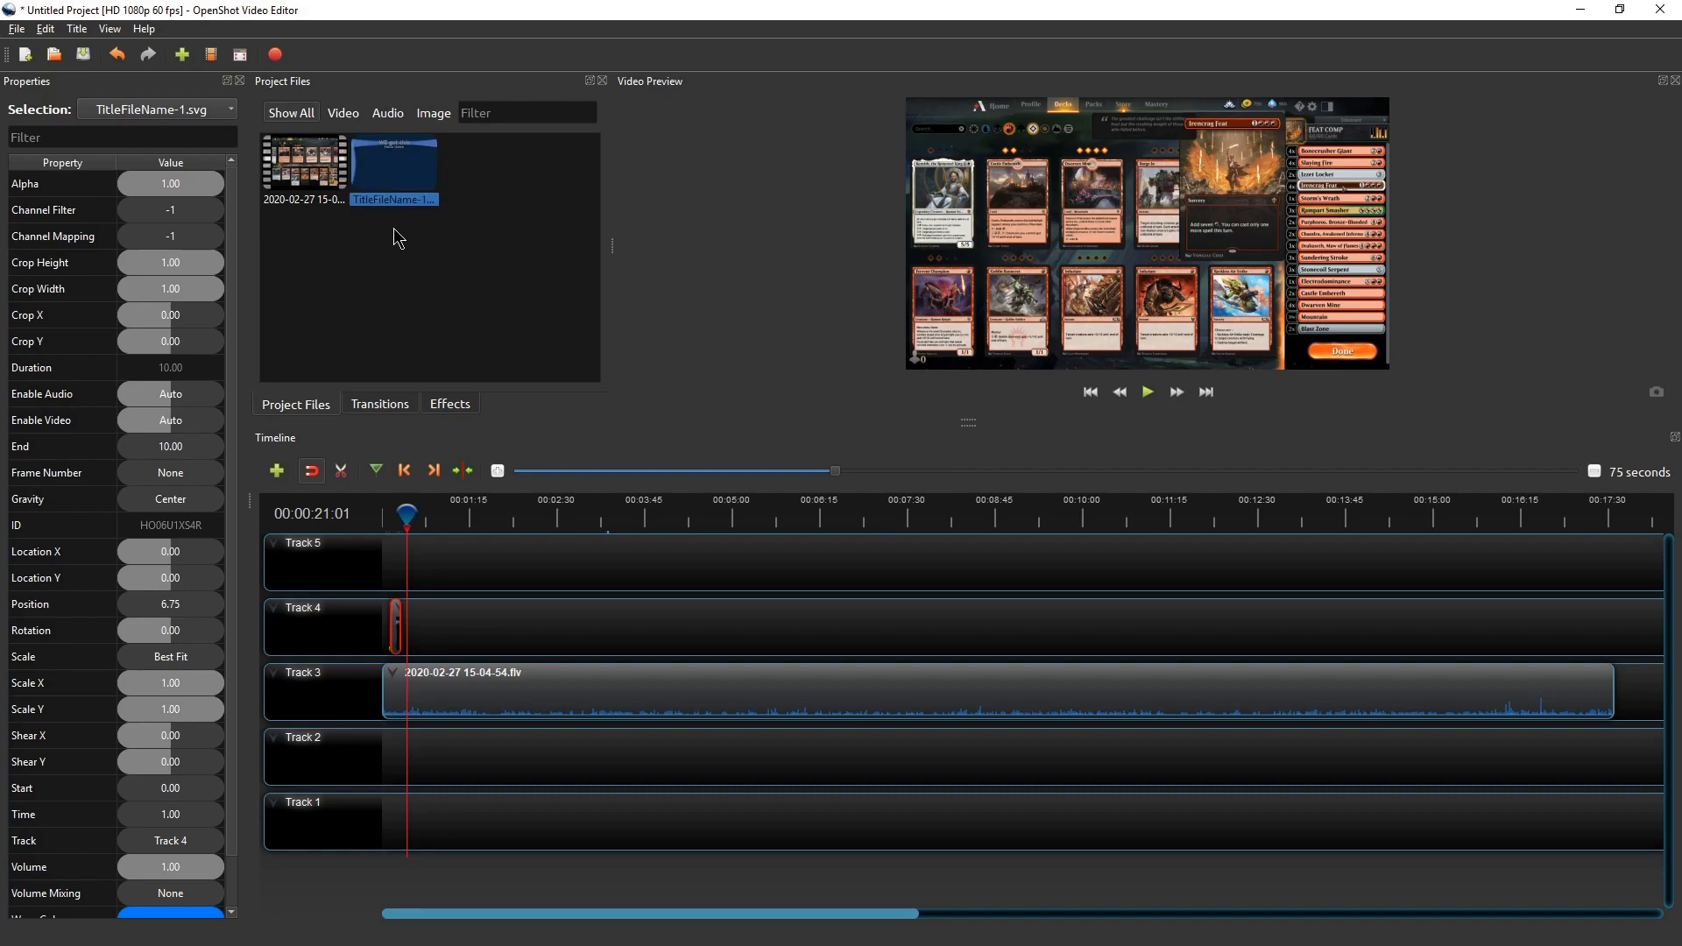
left_click(514, 257)
Move the title clip to the very start of Track 4 and place the playhead at 00:00:27:46
left_click_drag(406, 513, 406, 525)
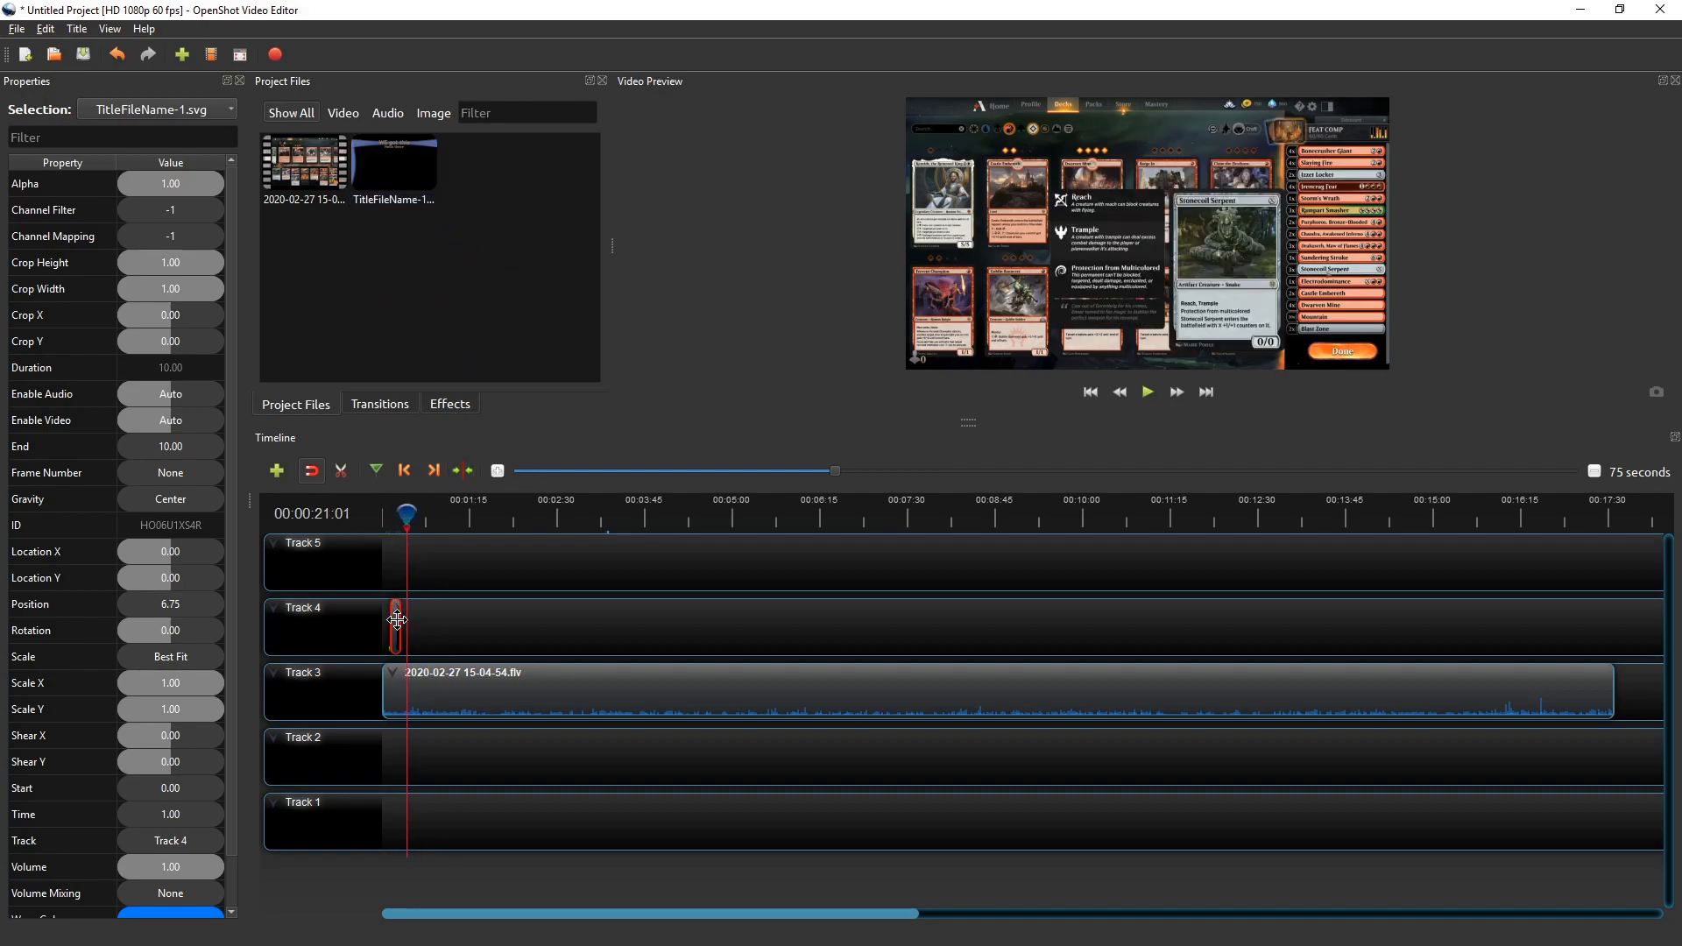
left_click_drag(397, 620, 389, 620)
mouse_move(406, 513)
left_mouse_down()
mouse_move(387, 510)
mouse_move(414, 512)
left_mouse_up()
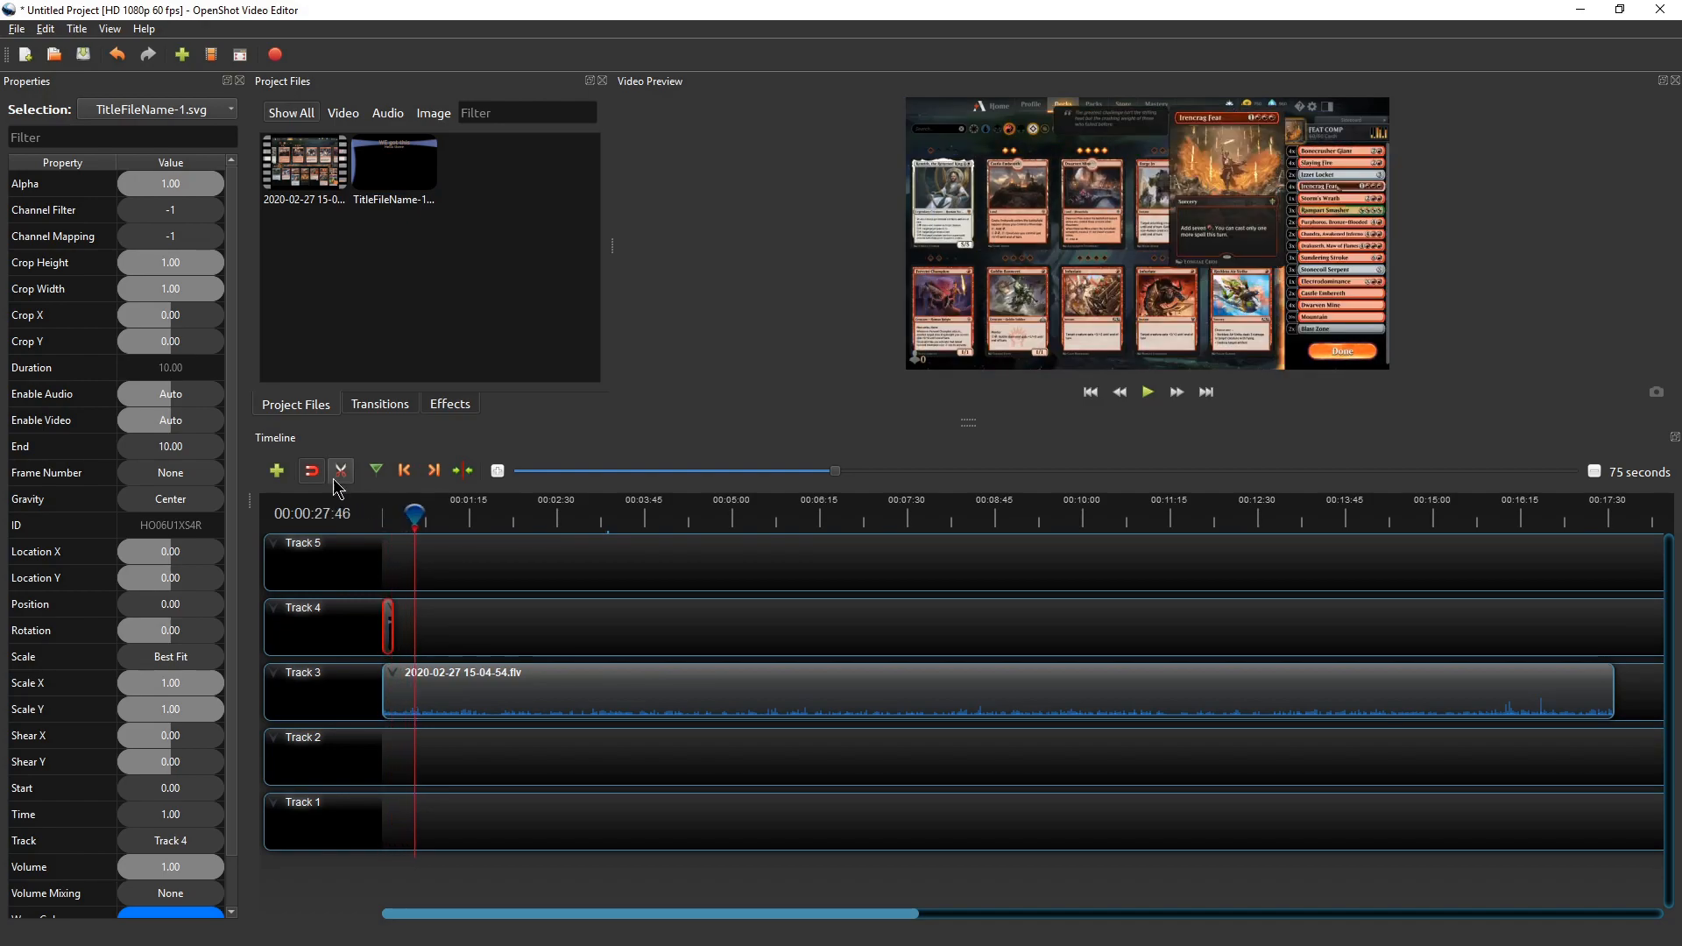
left_click(391, 295)
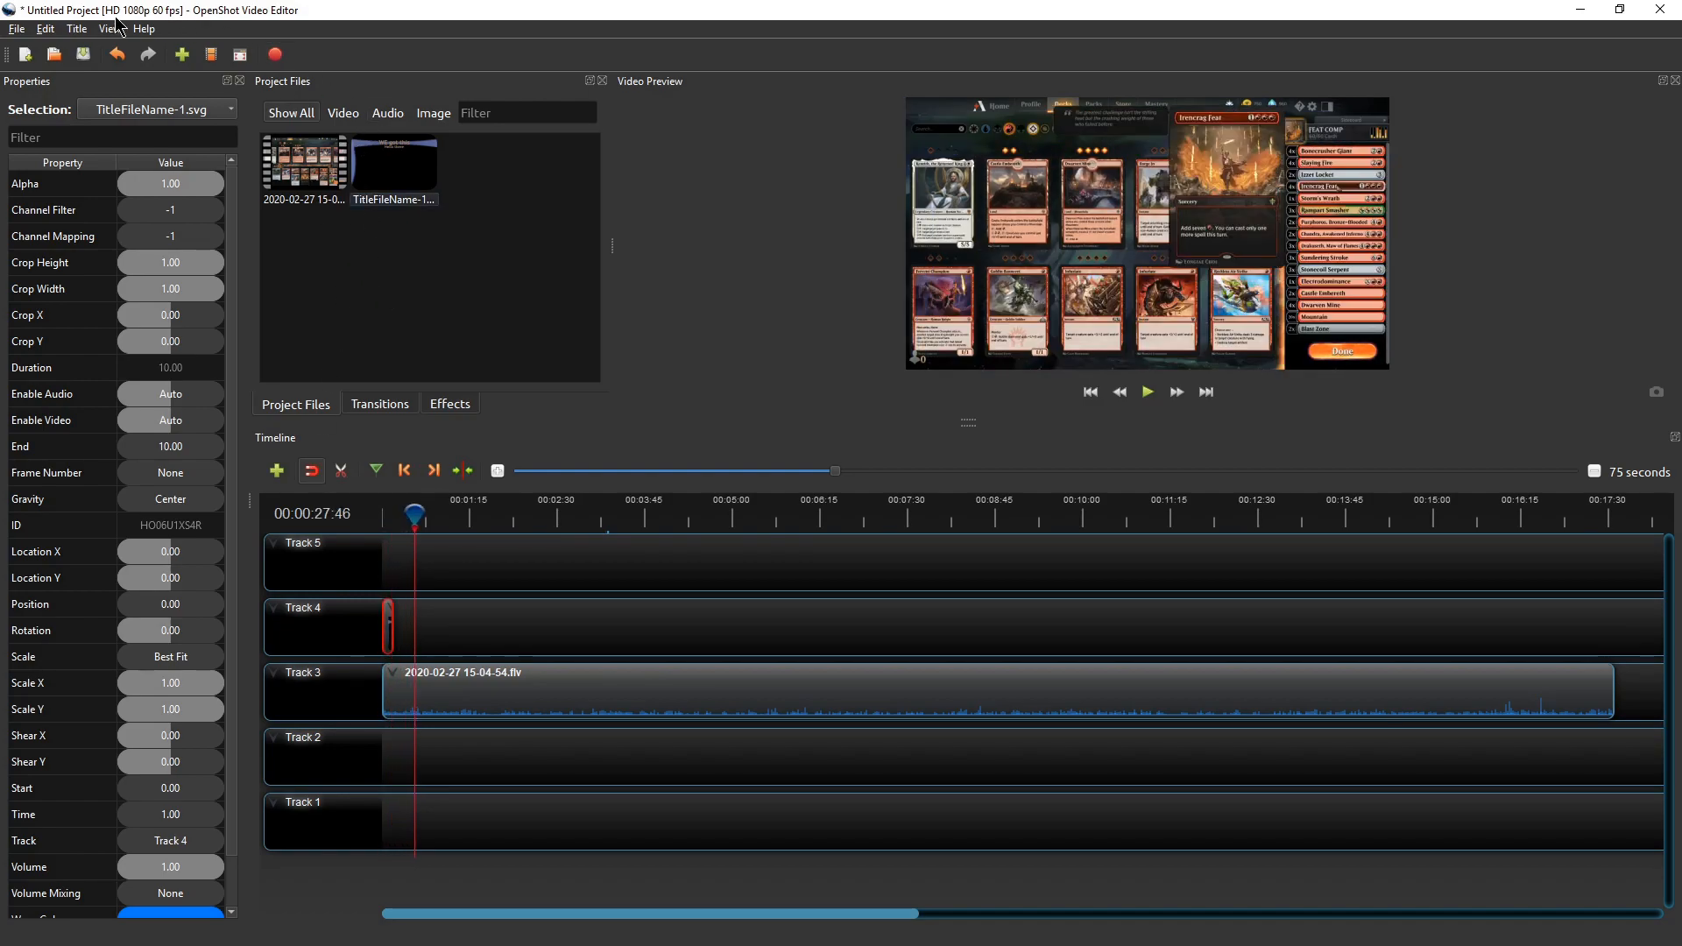
Start a new title based on the Oval 1 template
left_click(77, 28)
left_click(97, 44)
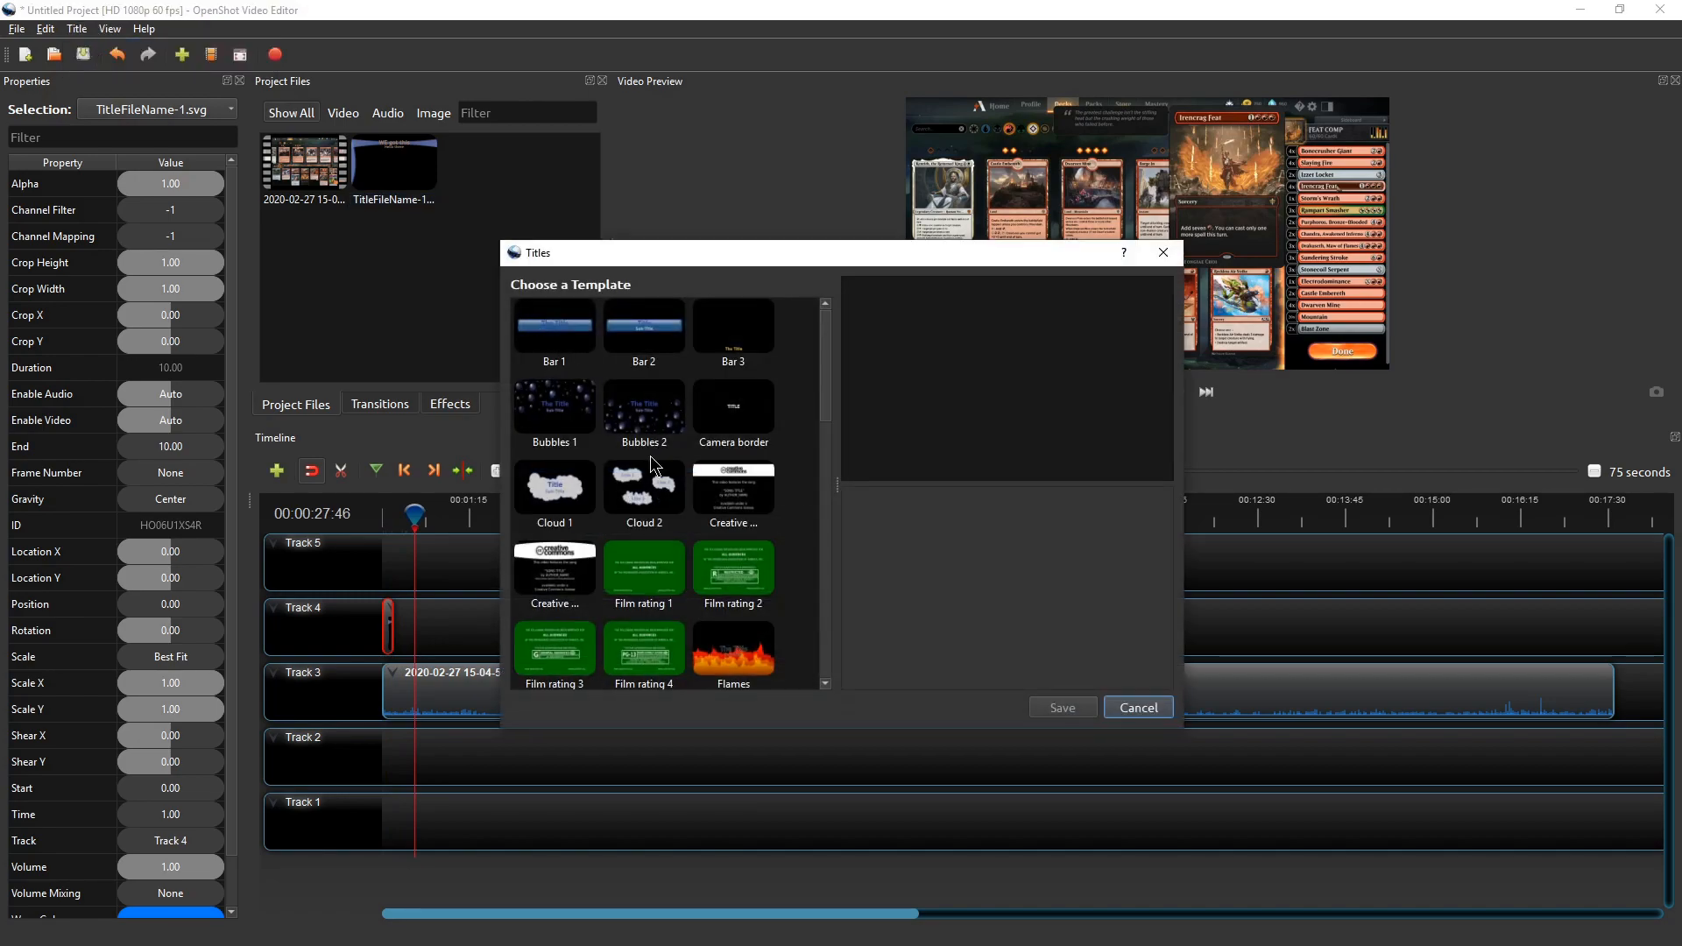
scroll(740, 489, "down", 10)
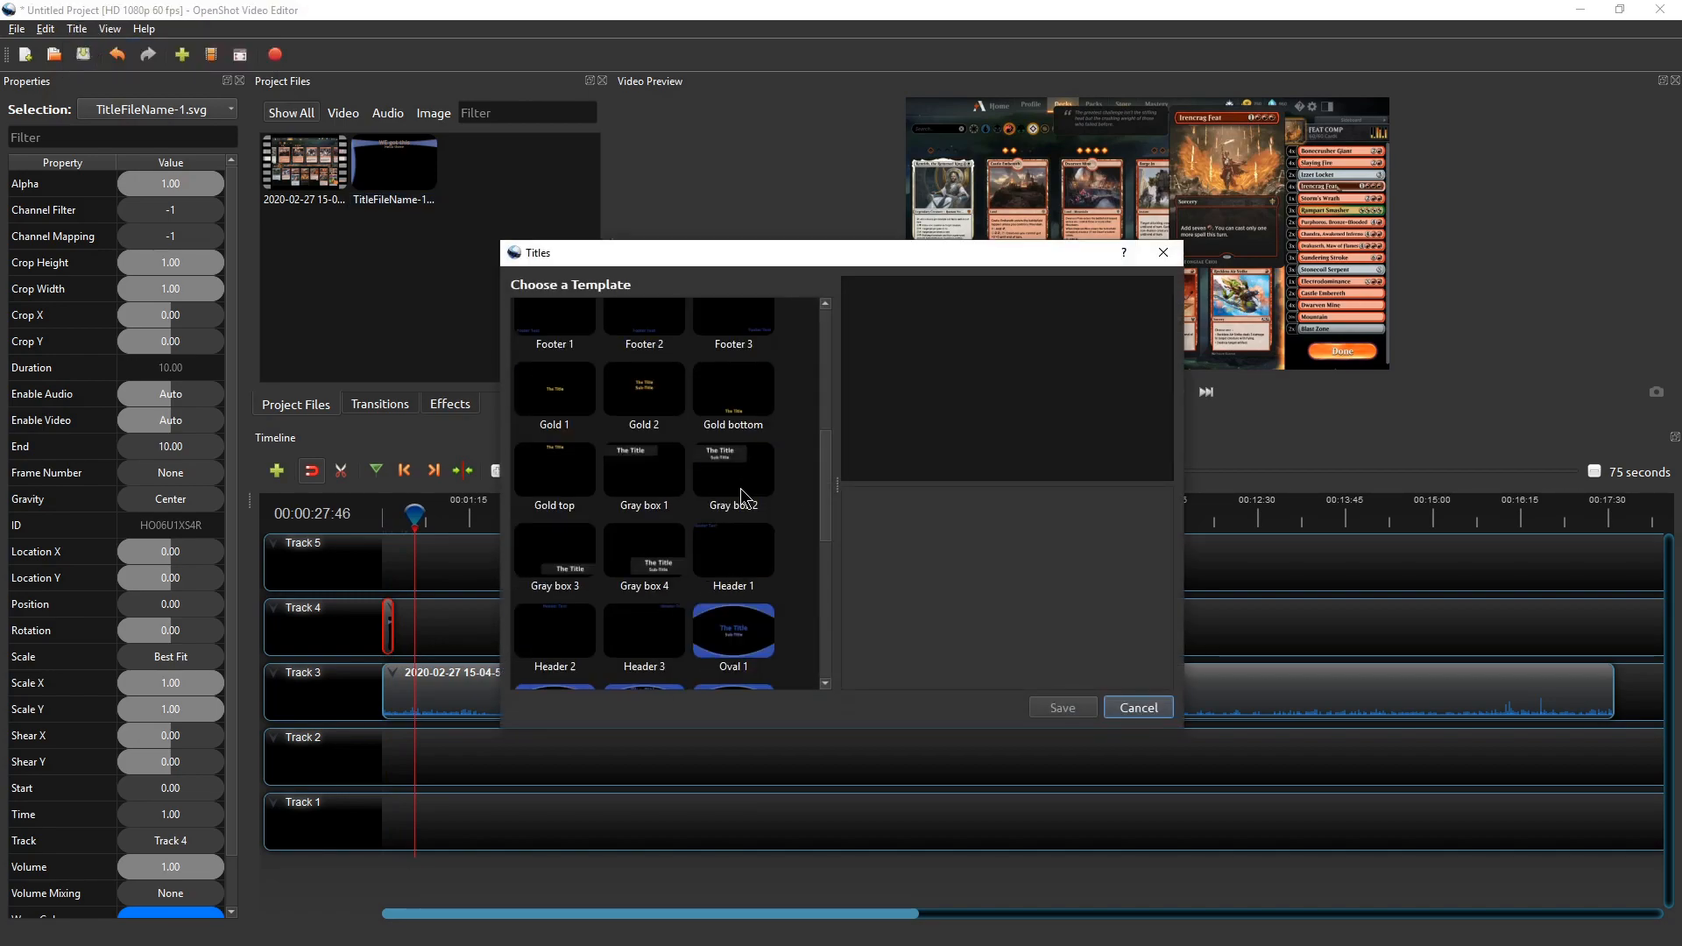
left_click(750, 425)
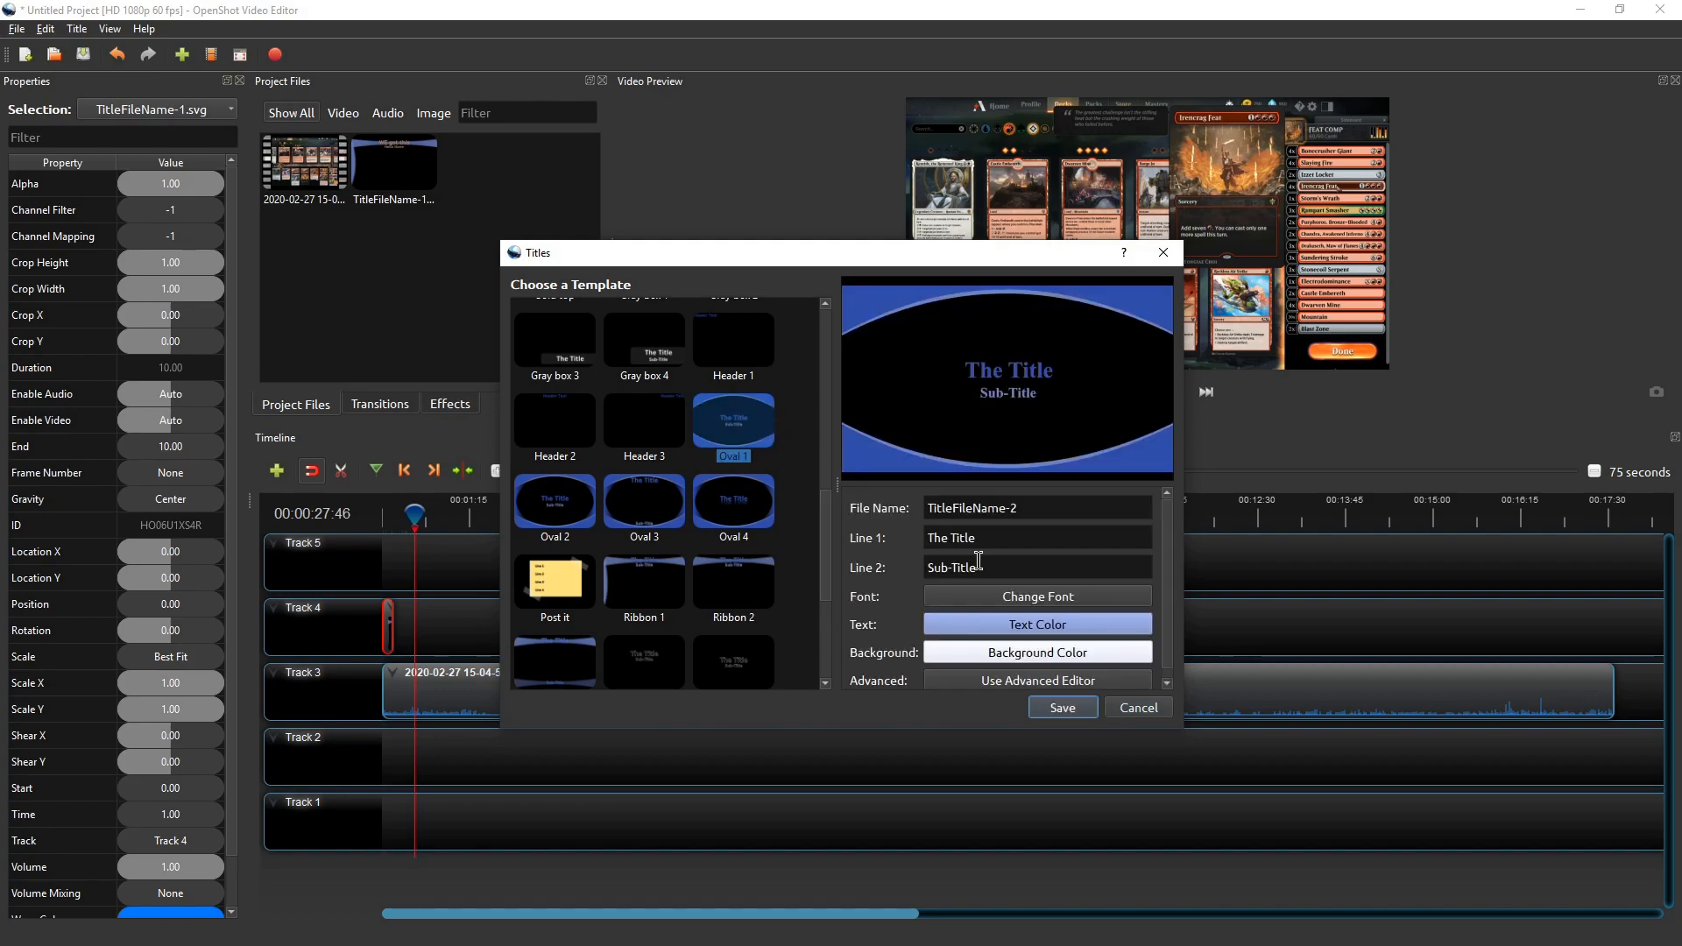
scroll(953, 595, "down", 1)
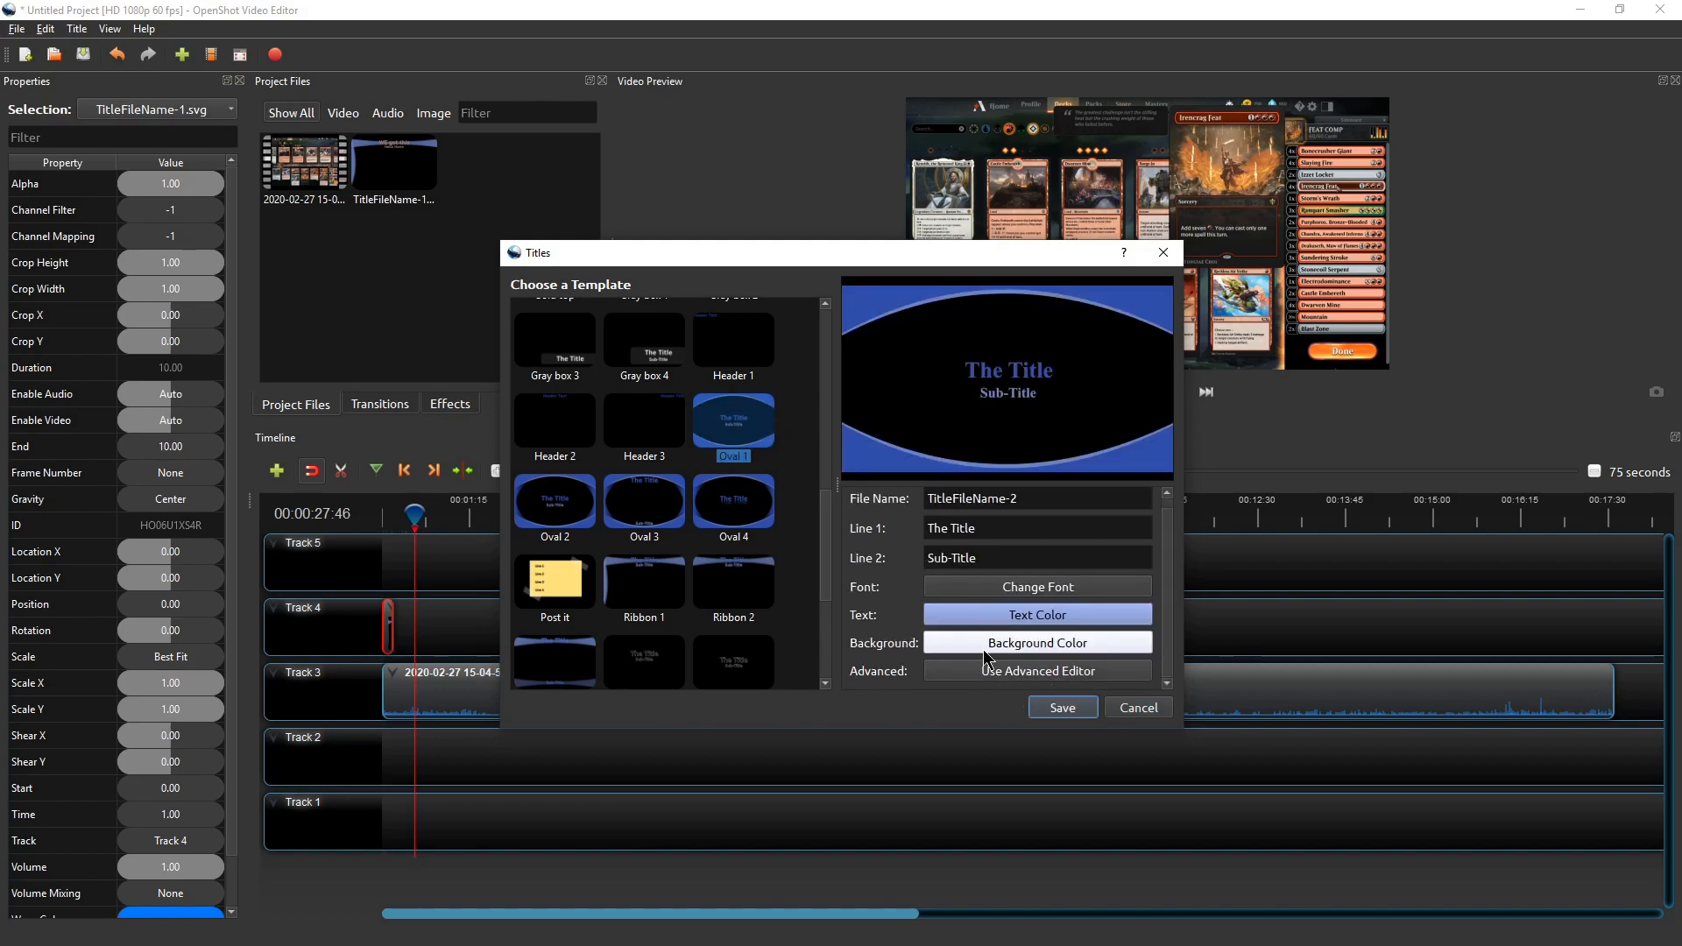
Open the Oval 1 title in the advanced editor, Inkscape, converting it as digital artwork for screen display with a backup file
left_click(1032, 675)
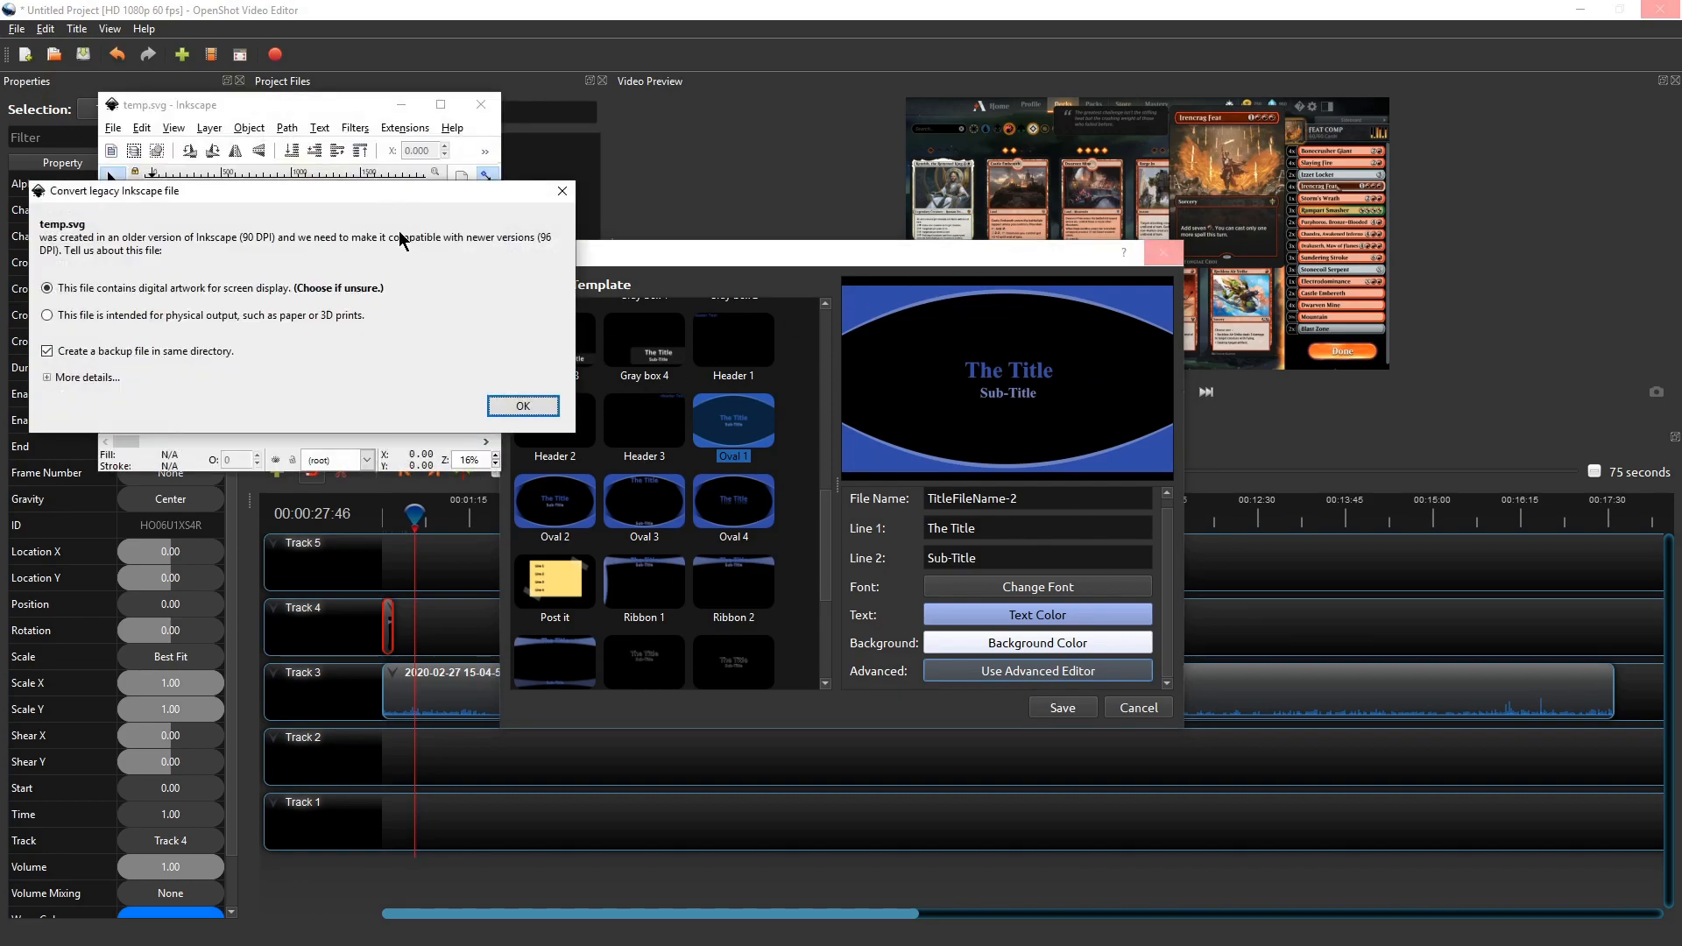
left_click(523, 408)
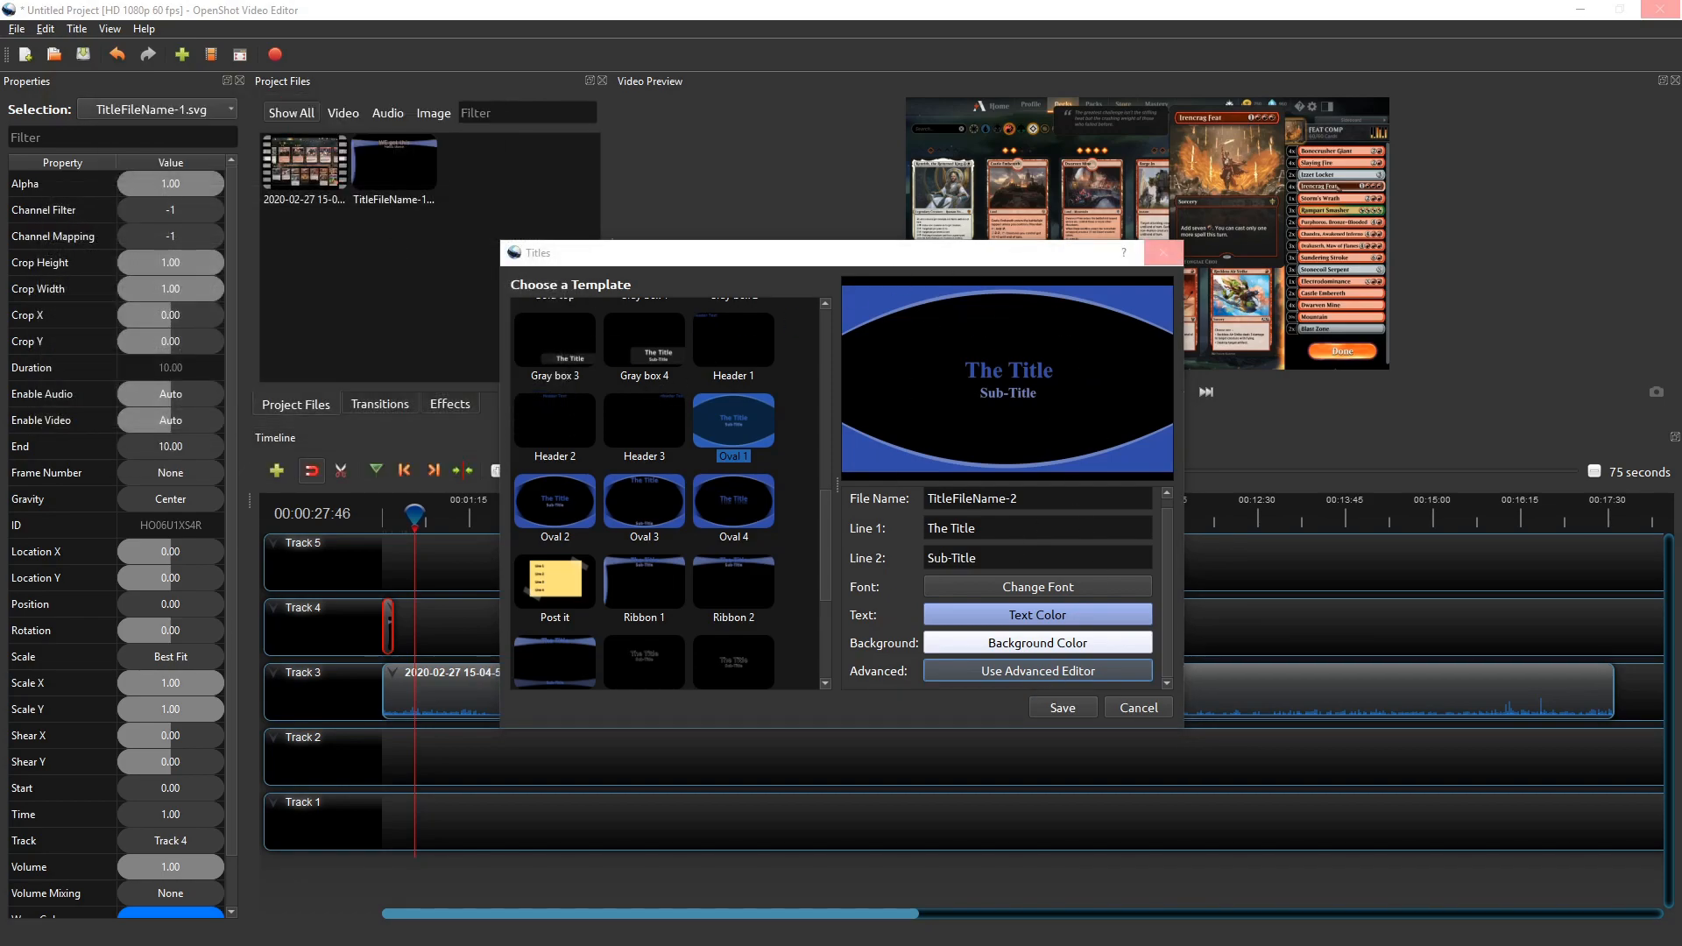
left_click_drag(111, 46, 1199, 70)
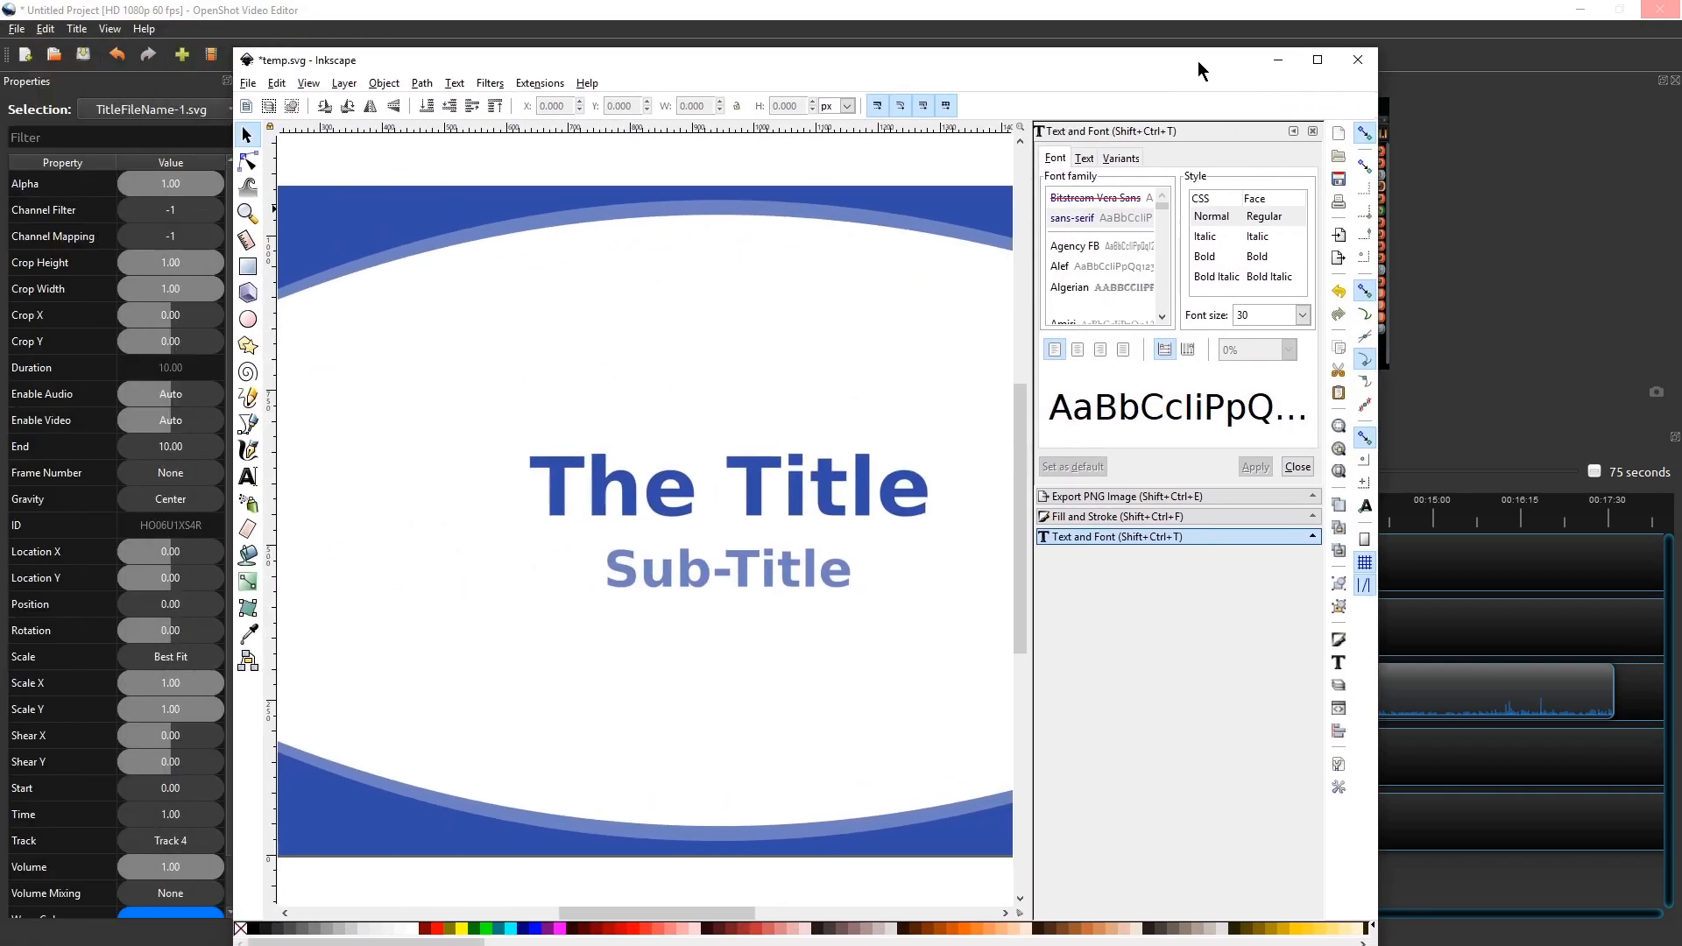
left_click_drag(615, 57, 654, 35)
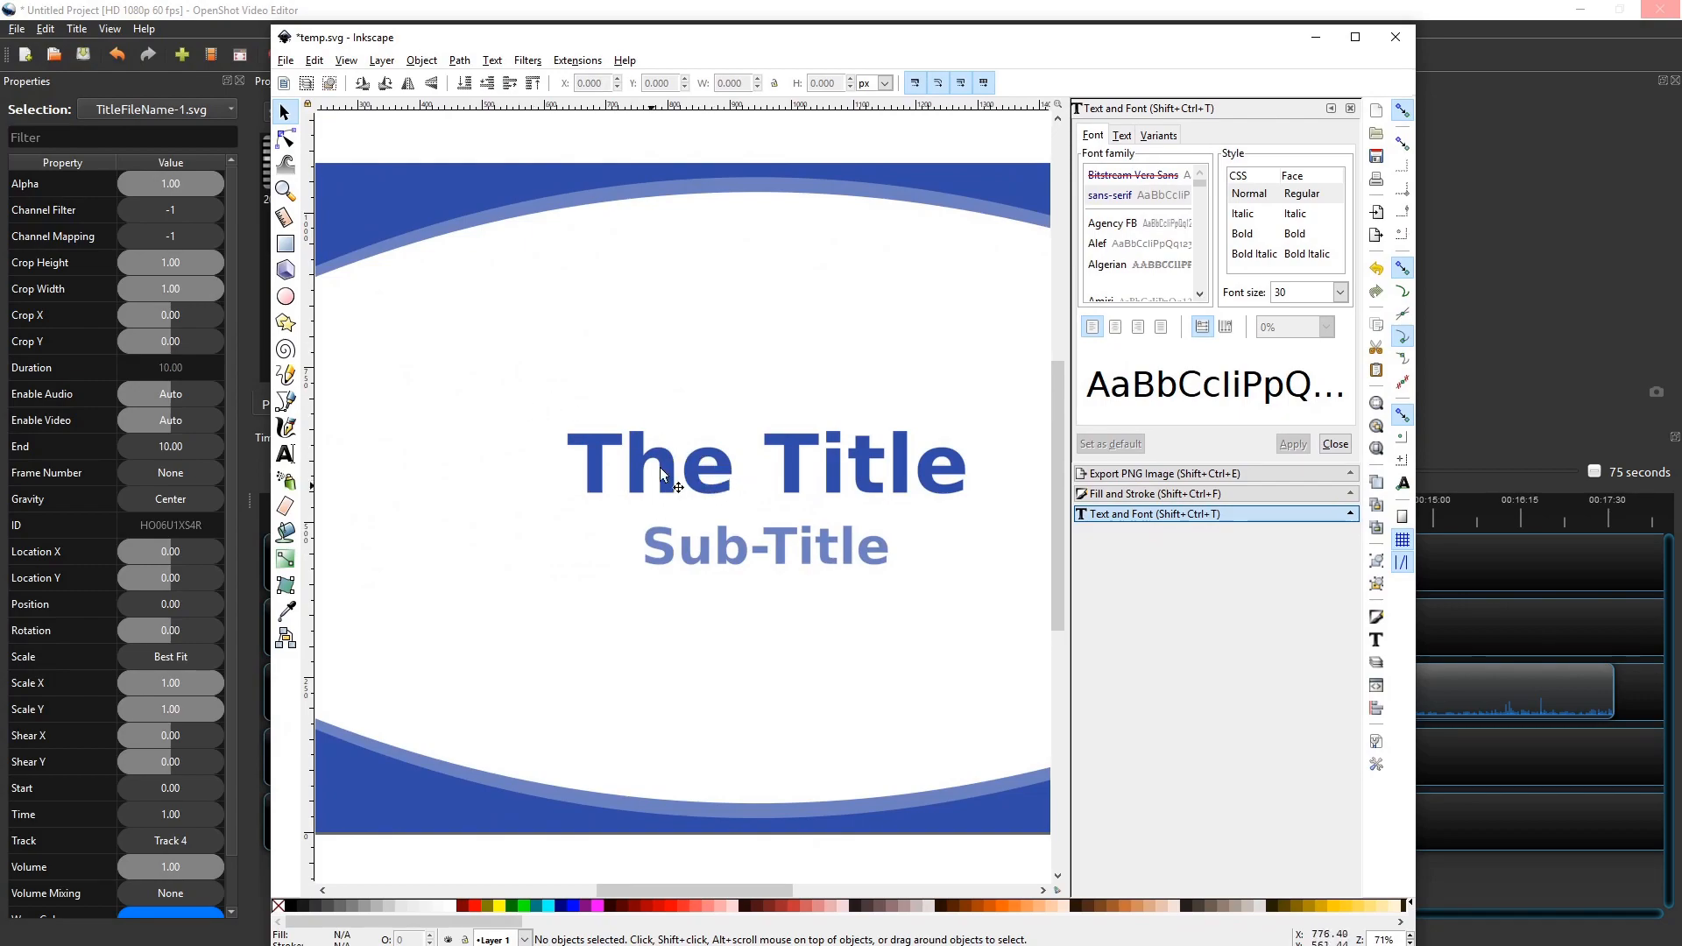
left_click_drag(1053, 37, 1031, 98)
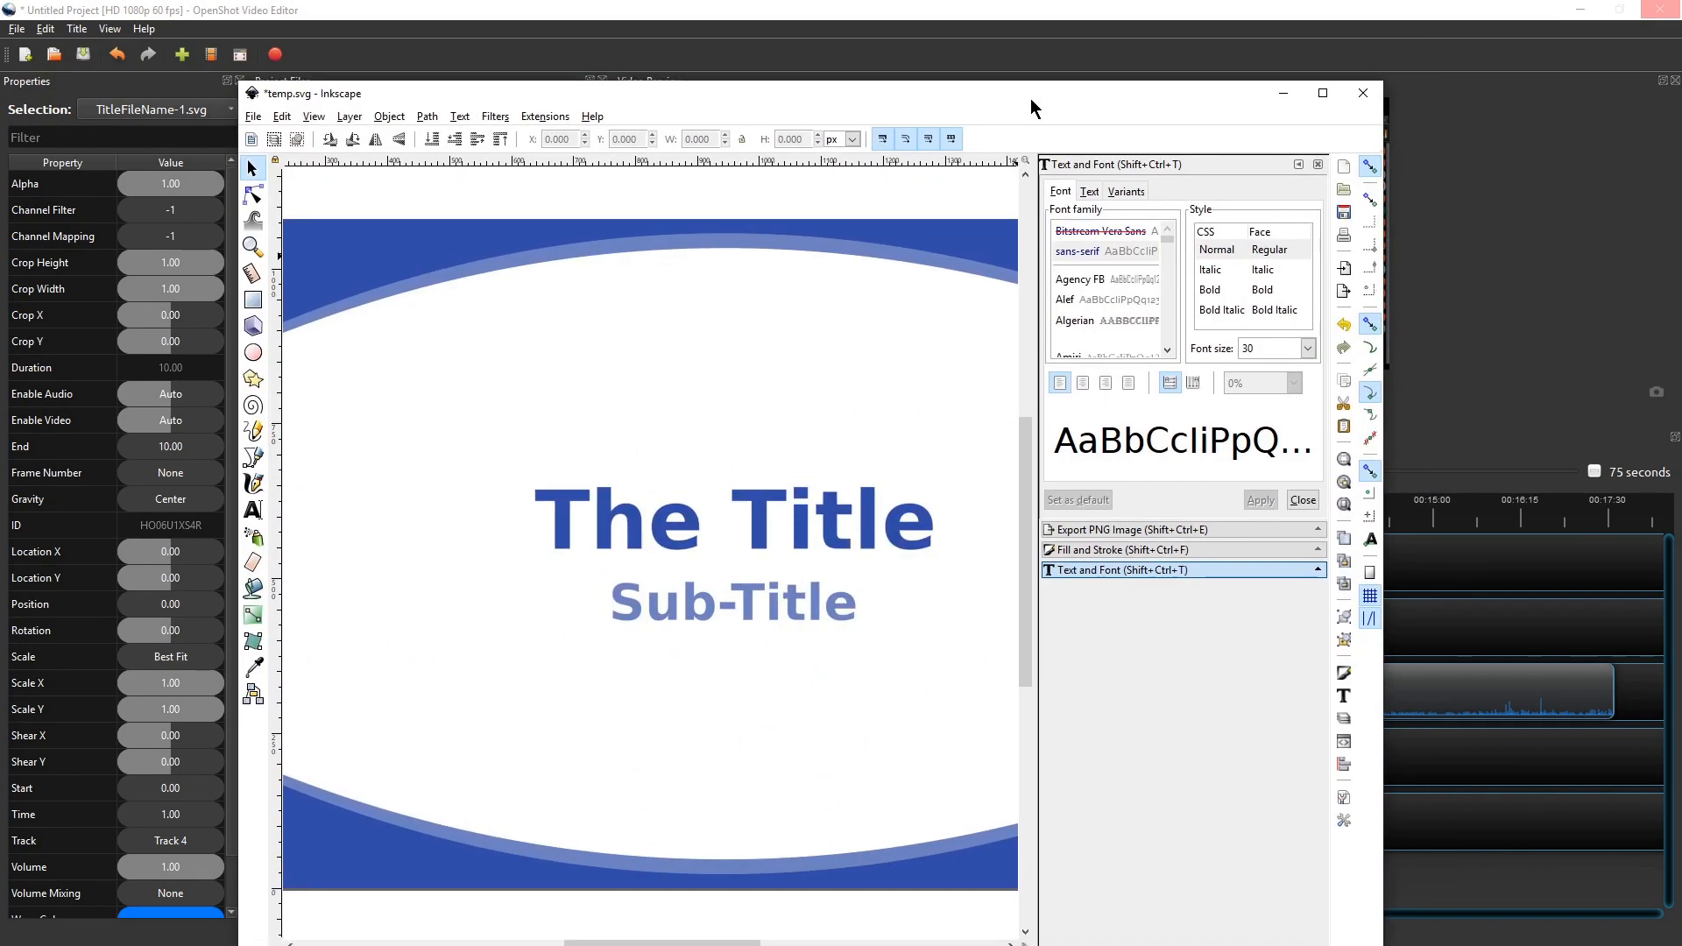
Draw four five-cornered stars around the title text, two above it and two larger ones below
left_click(254, 379)
left_click_drag(466, 353, 561, 383)
left_click_drag(793, 317, 890, 267)
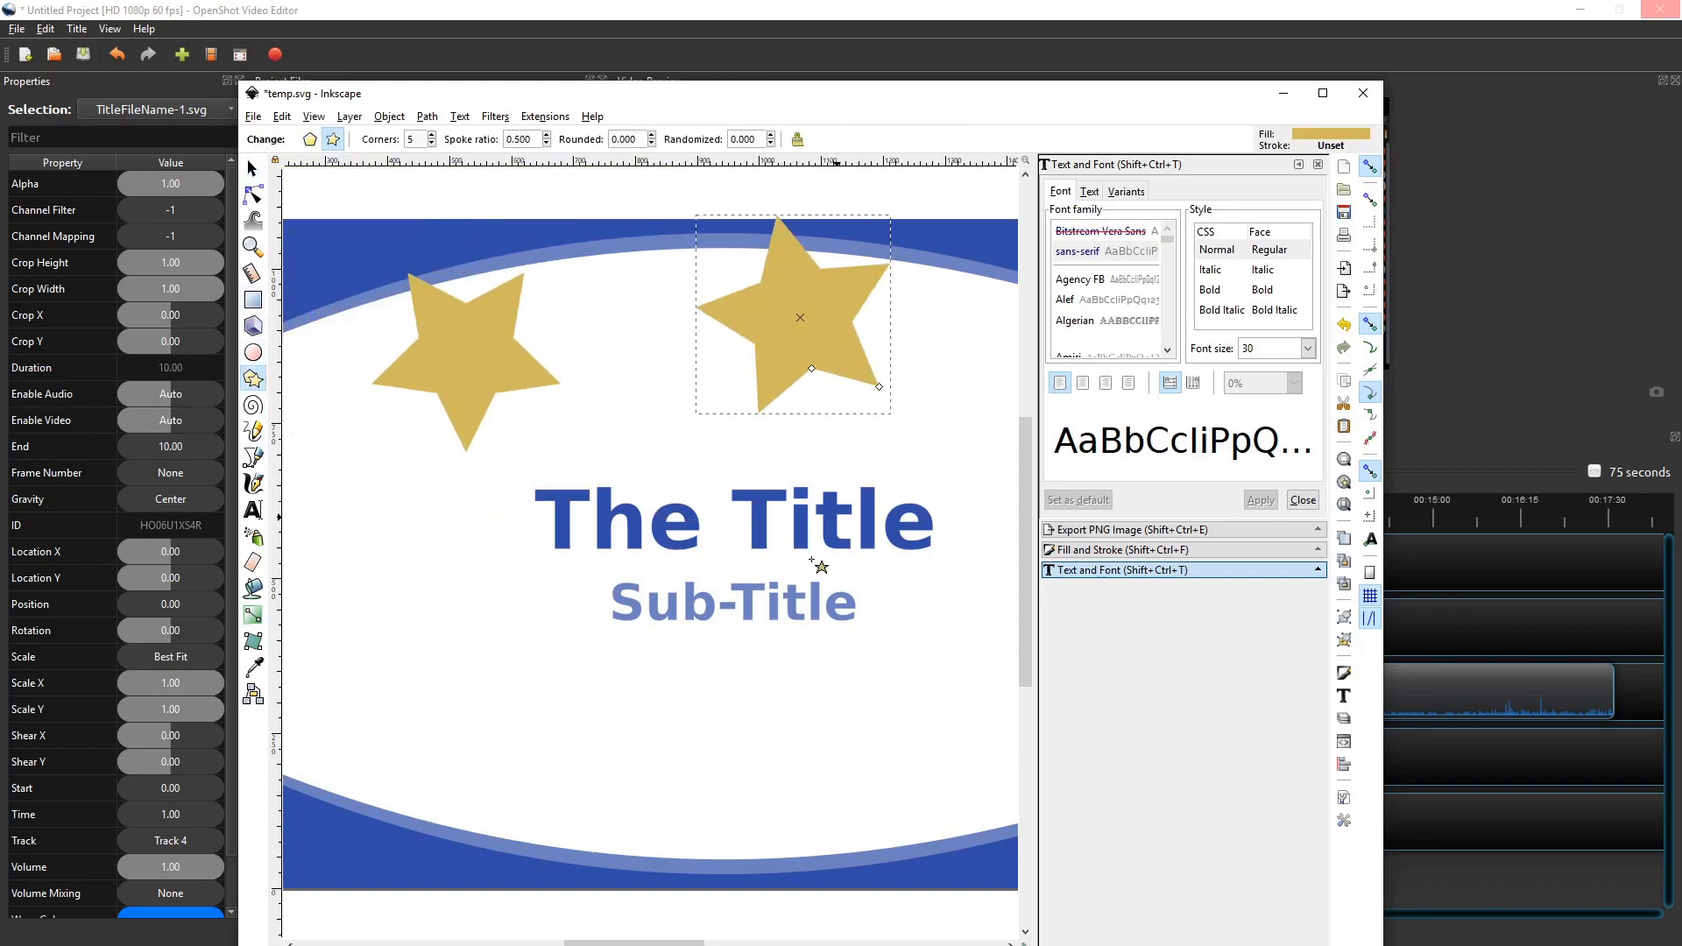
left_click_drag(438, 647, 561, 701)
left_click_drag(856, 711, 984, 756)
Save the edited title drawing and close Inkscape to return to OpenShot's title dialog
left_click(253, 117)
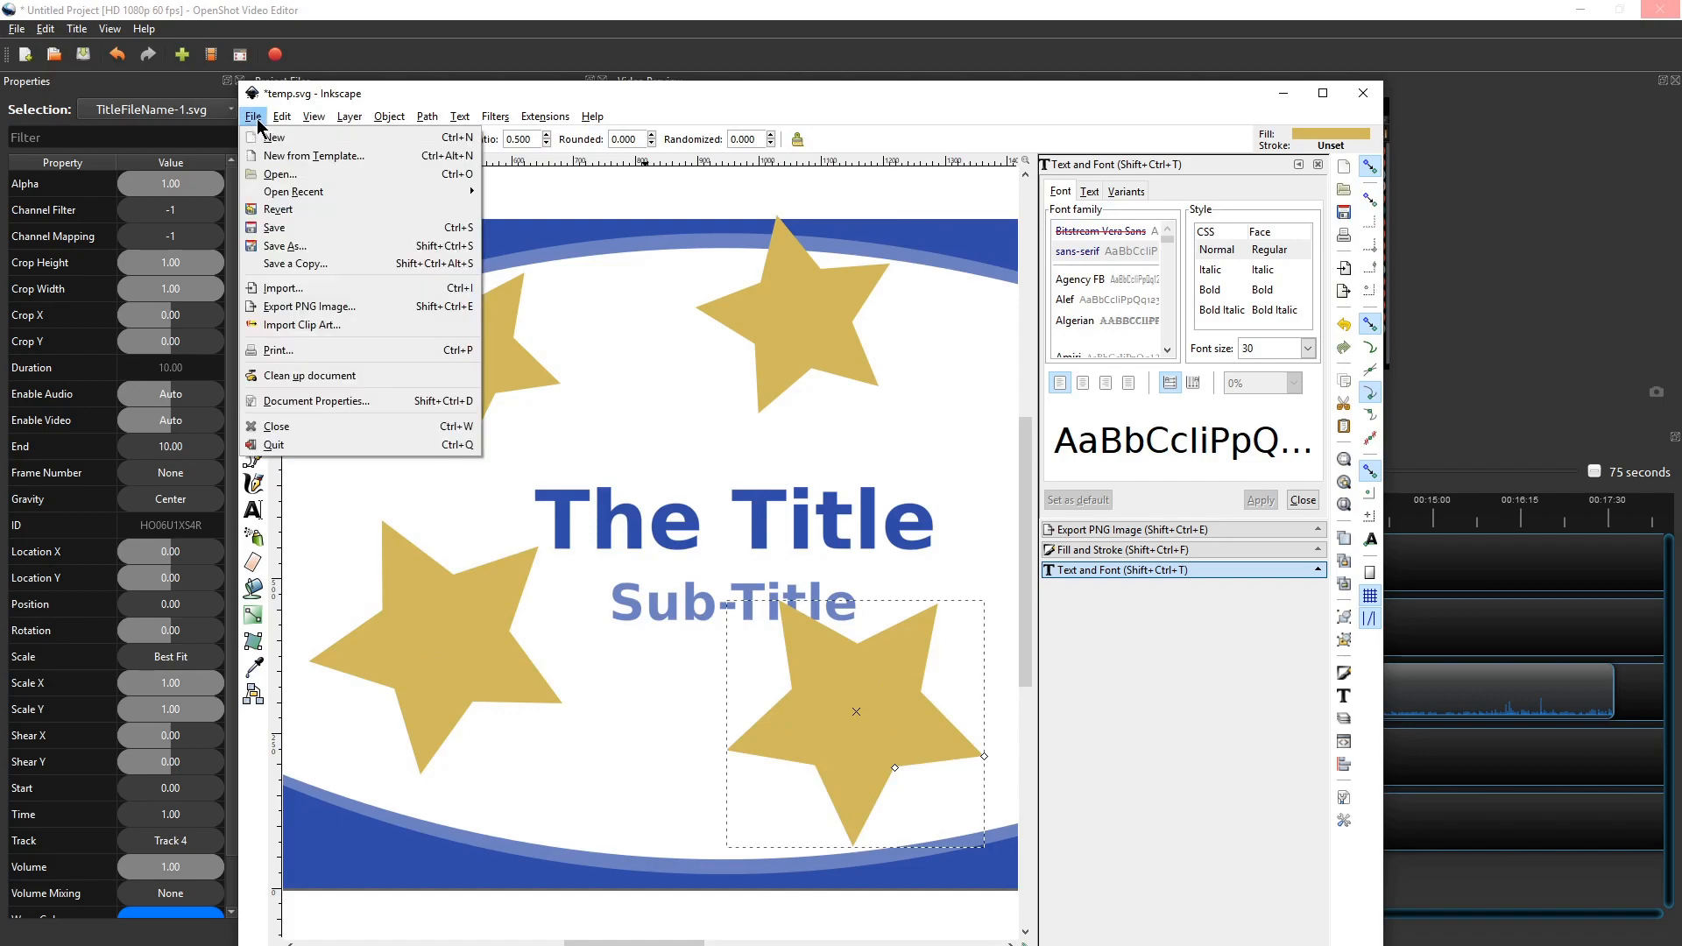
left_click(275, 223)
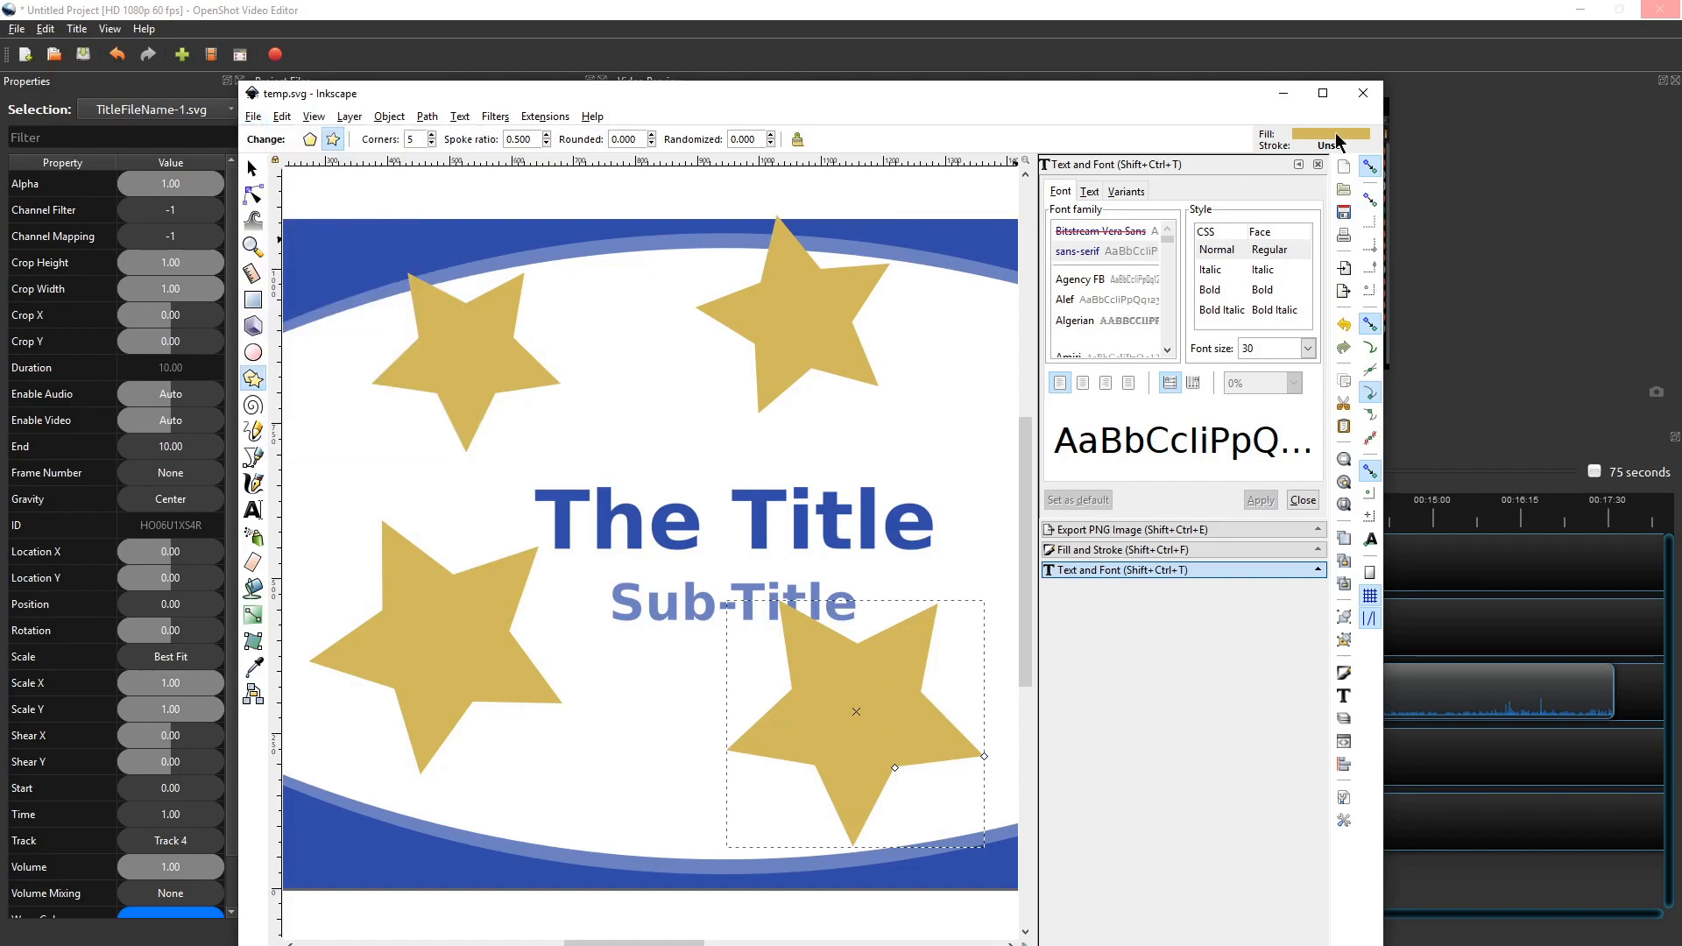
left_click(1364, 92)
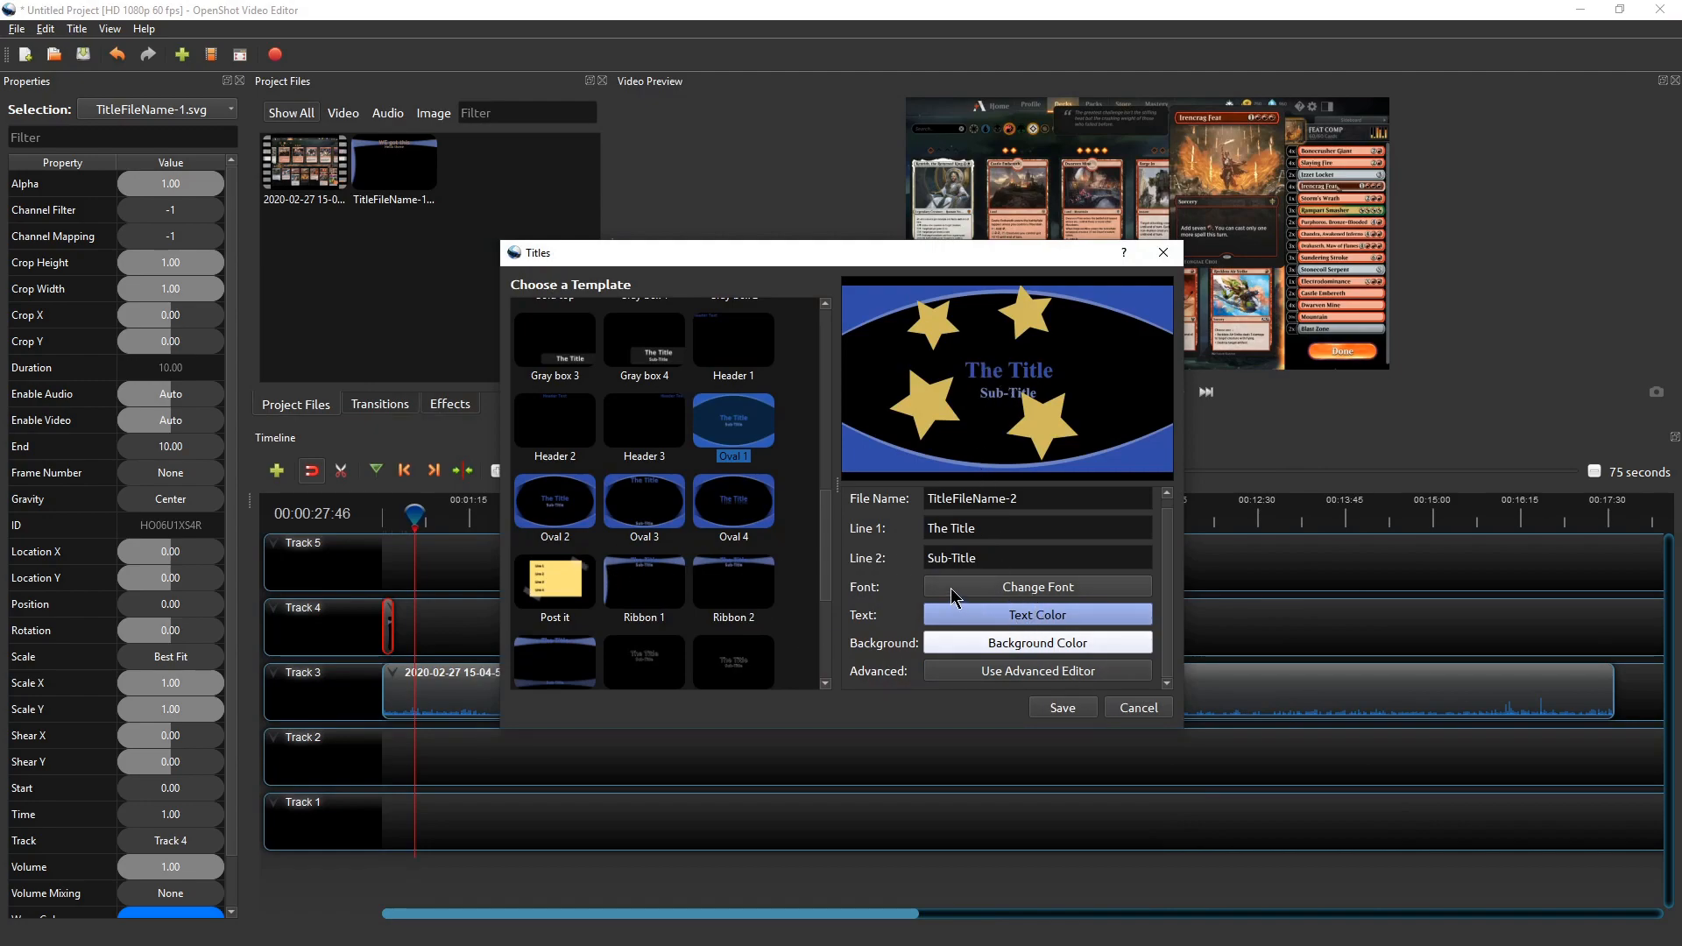
Save the starred title and place it on Track 4 at about 27.75 seconds
left_click(1070, 711)
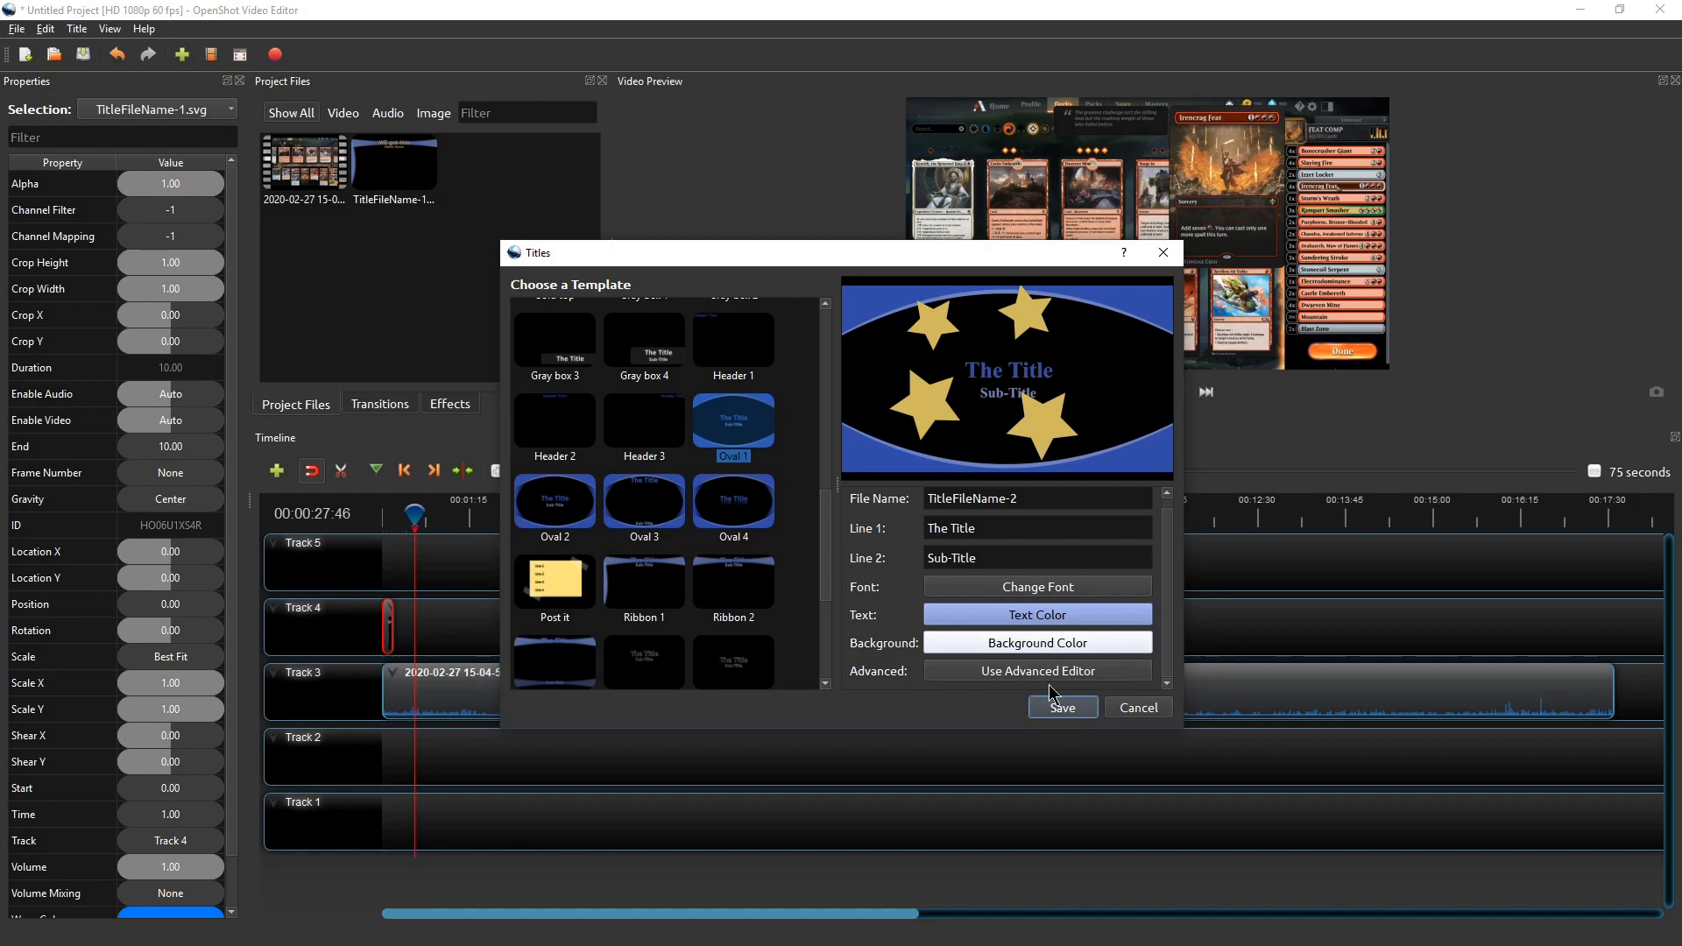
left_click_drag(490, 169, 419, 624)
mouse_move(415, 514)
left_mouse_down()
mouse_move(480, 519)
mouse_move(392, 517)
left_mouse_up()
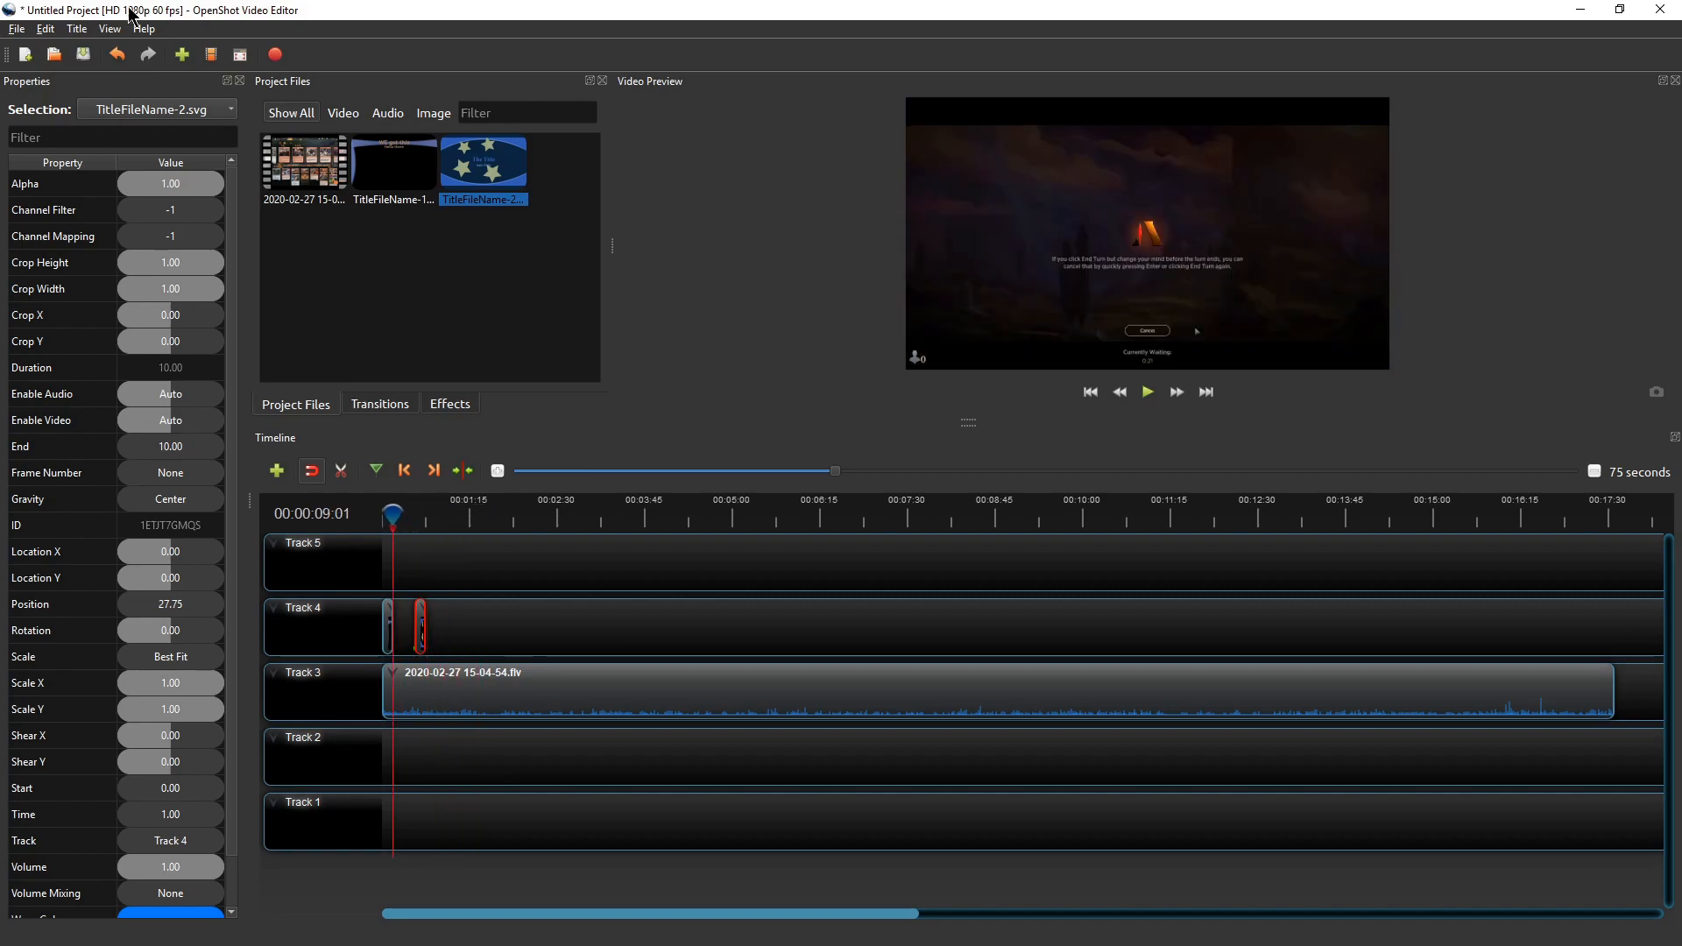
Start an animated title based on the "Rotate 3..." template
left_click(77, 28)
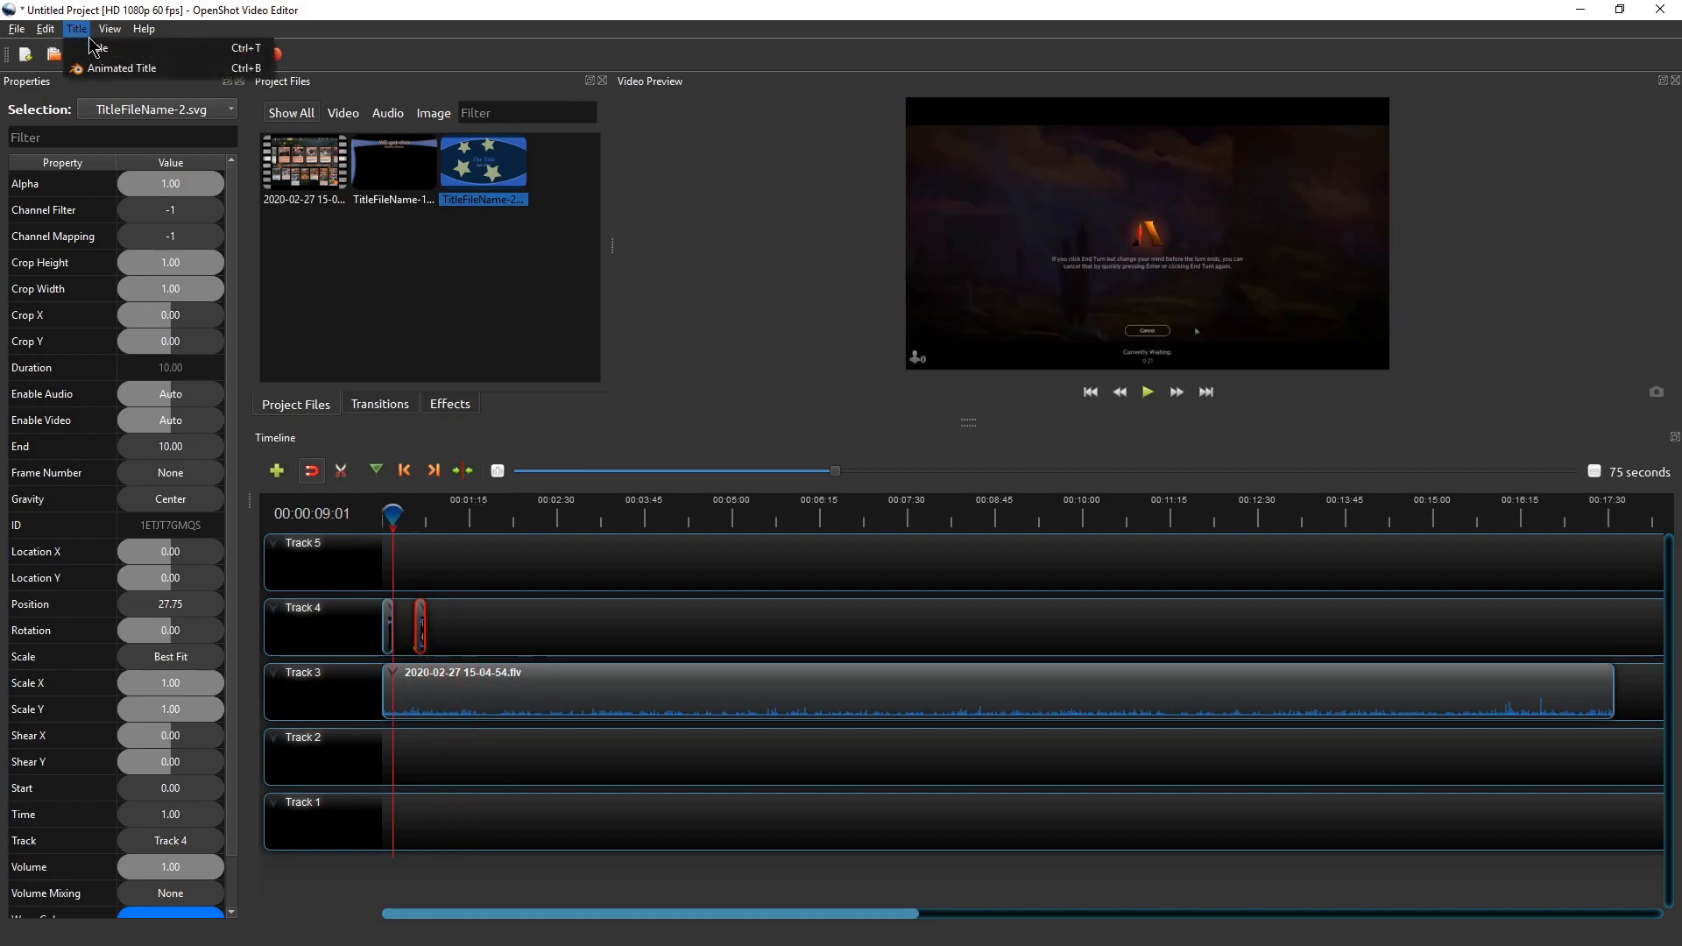
left_click(134, 73)
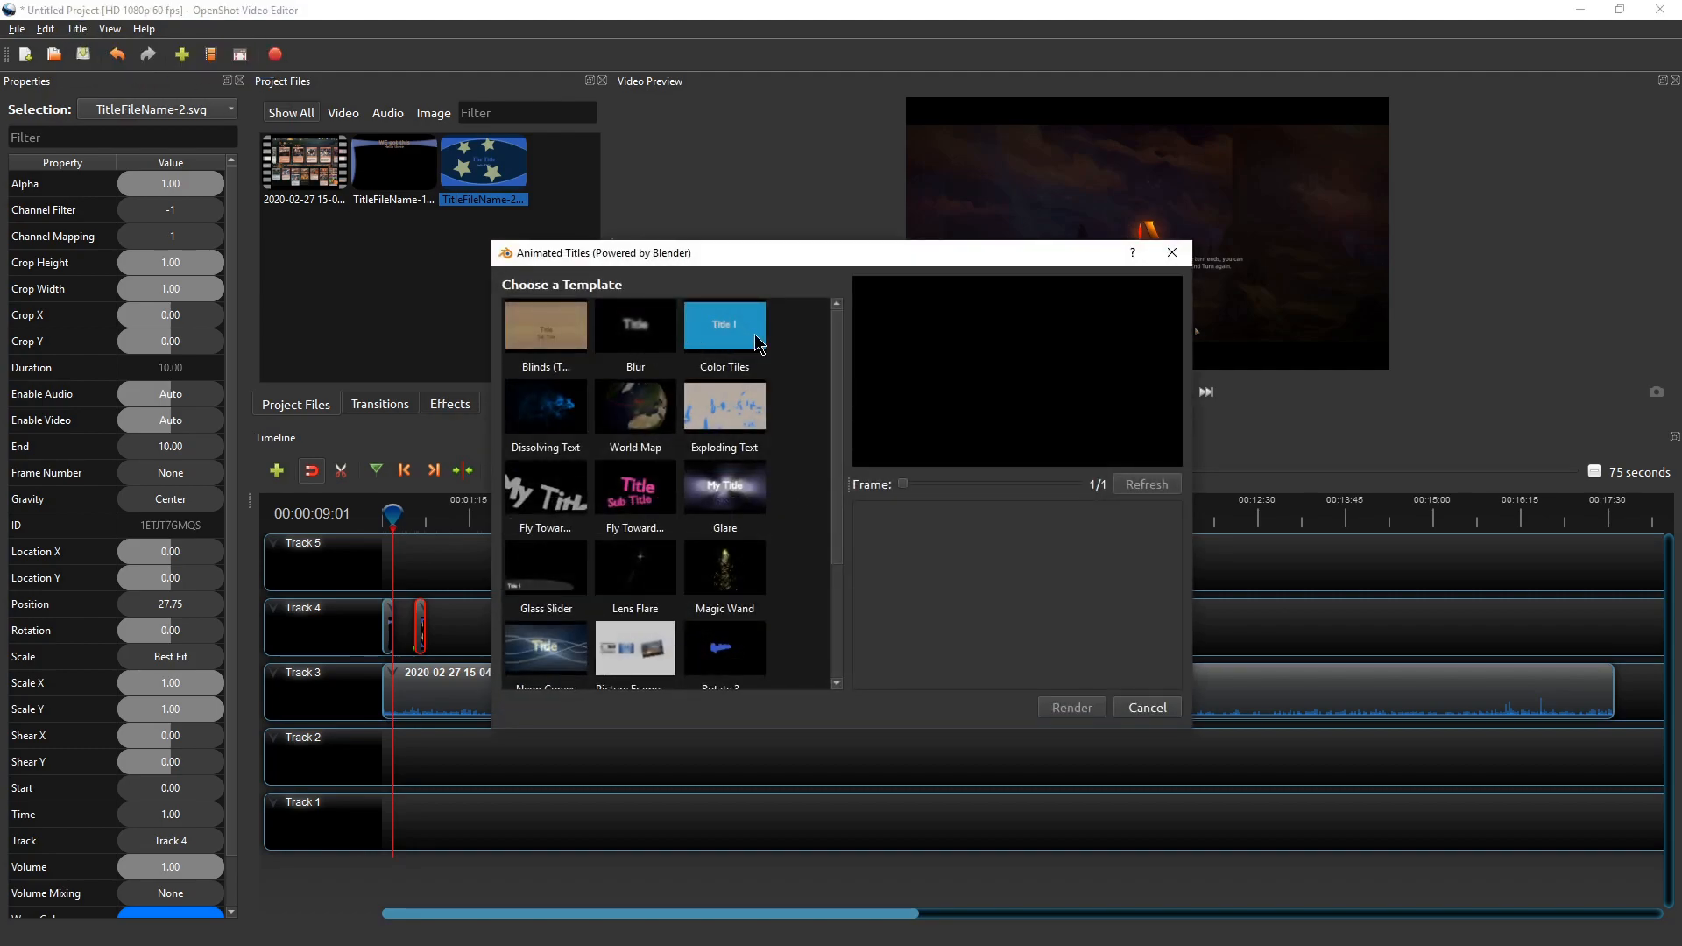
left_click_drag(793, 246, 922, 184)
scroll(850, 324, "down", 3)
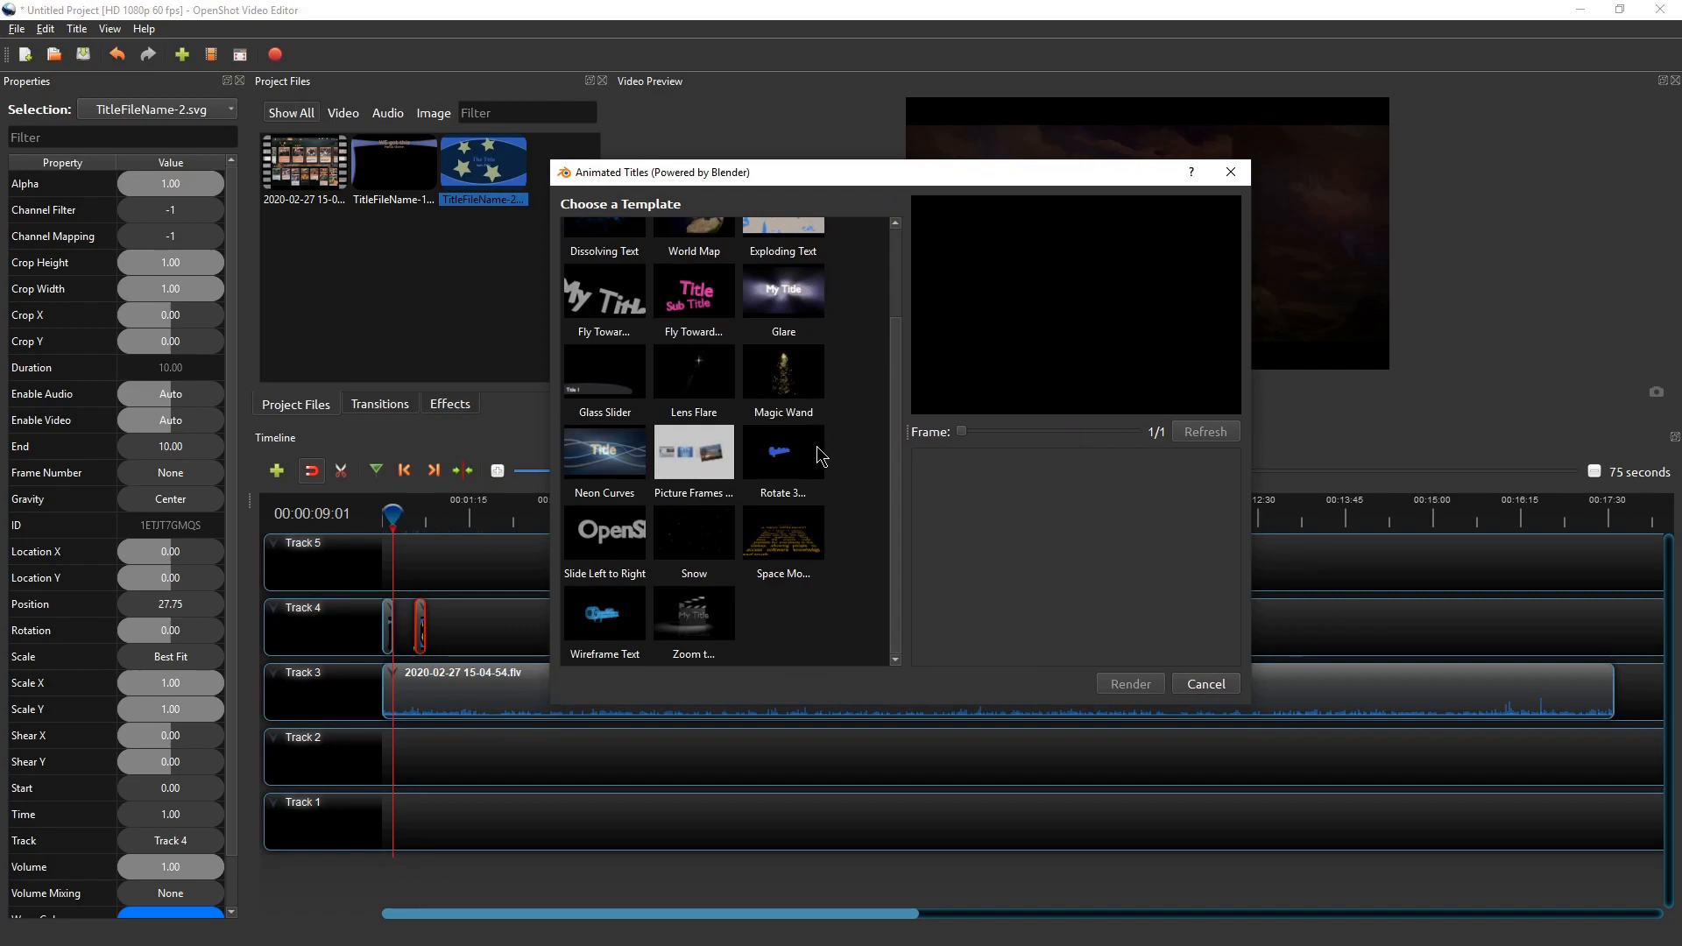
left_click(787, 461)
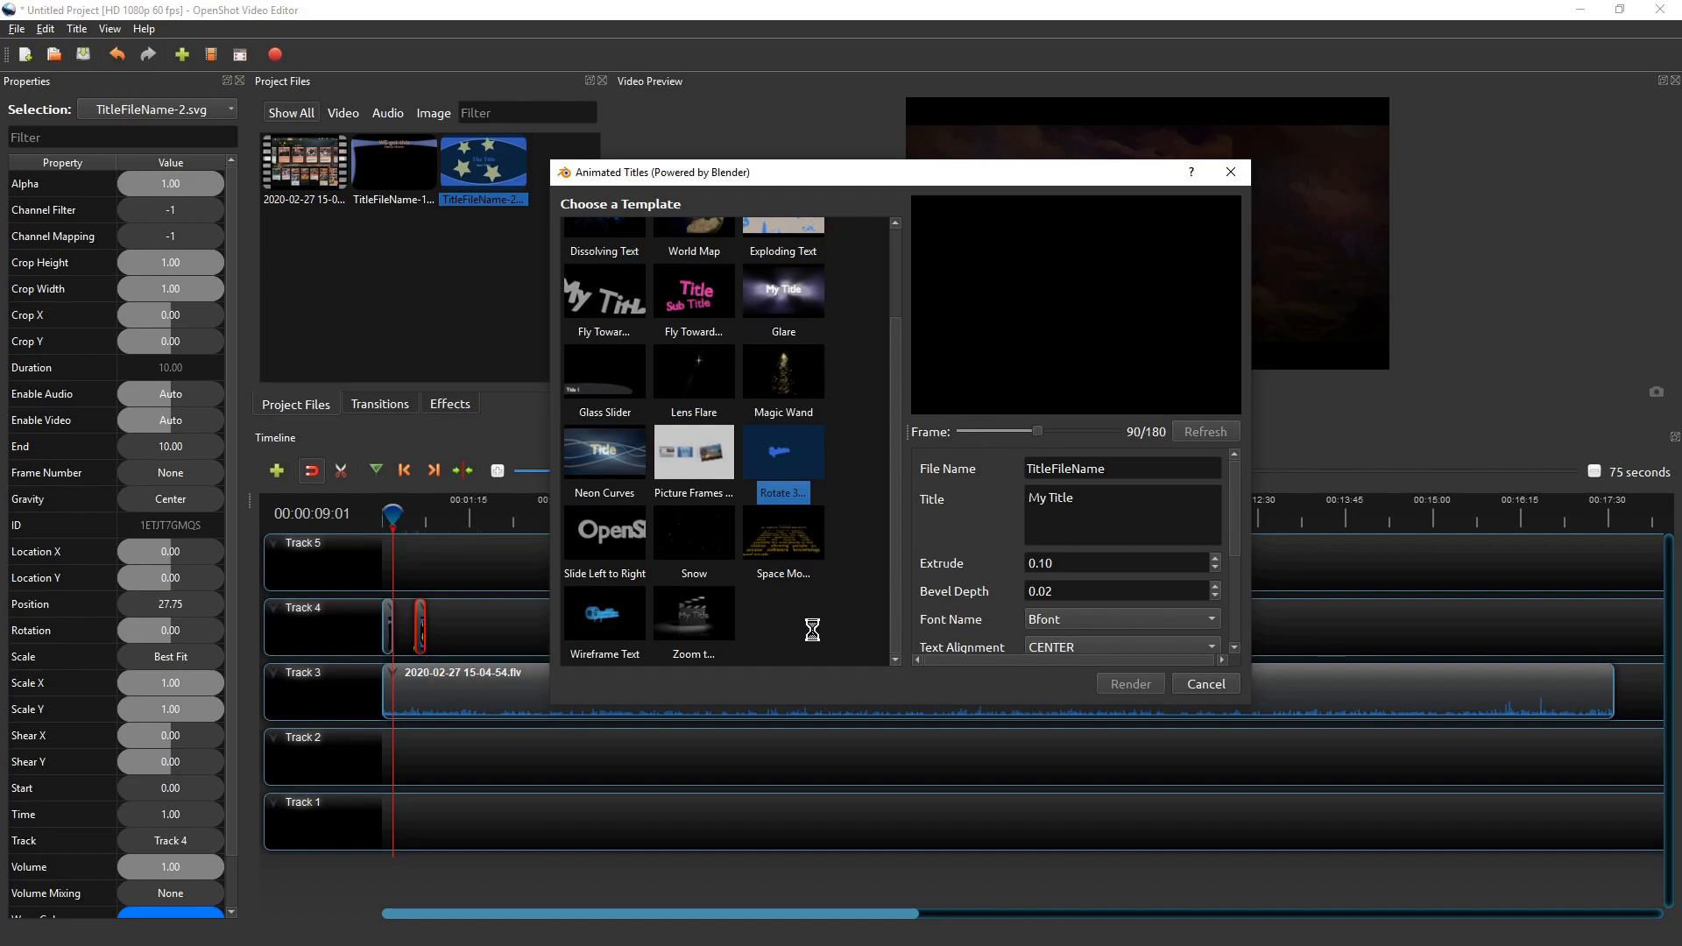
scroll(752, 473, "up", 2)
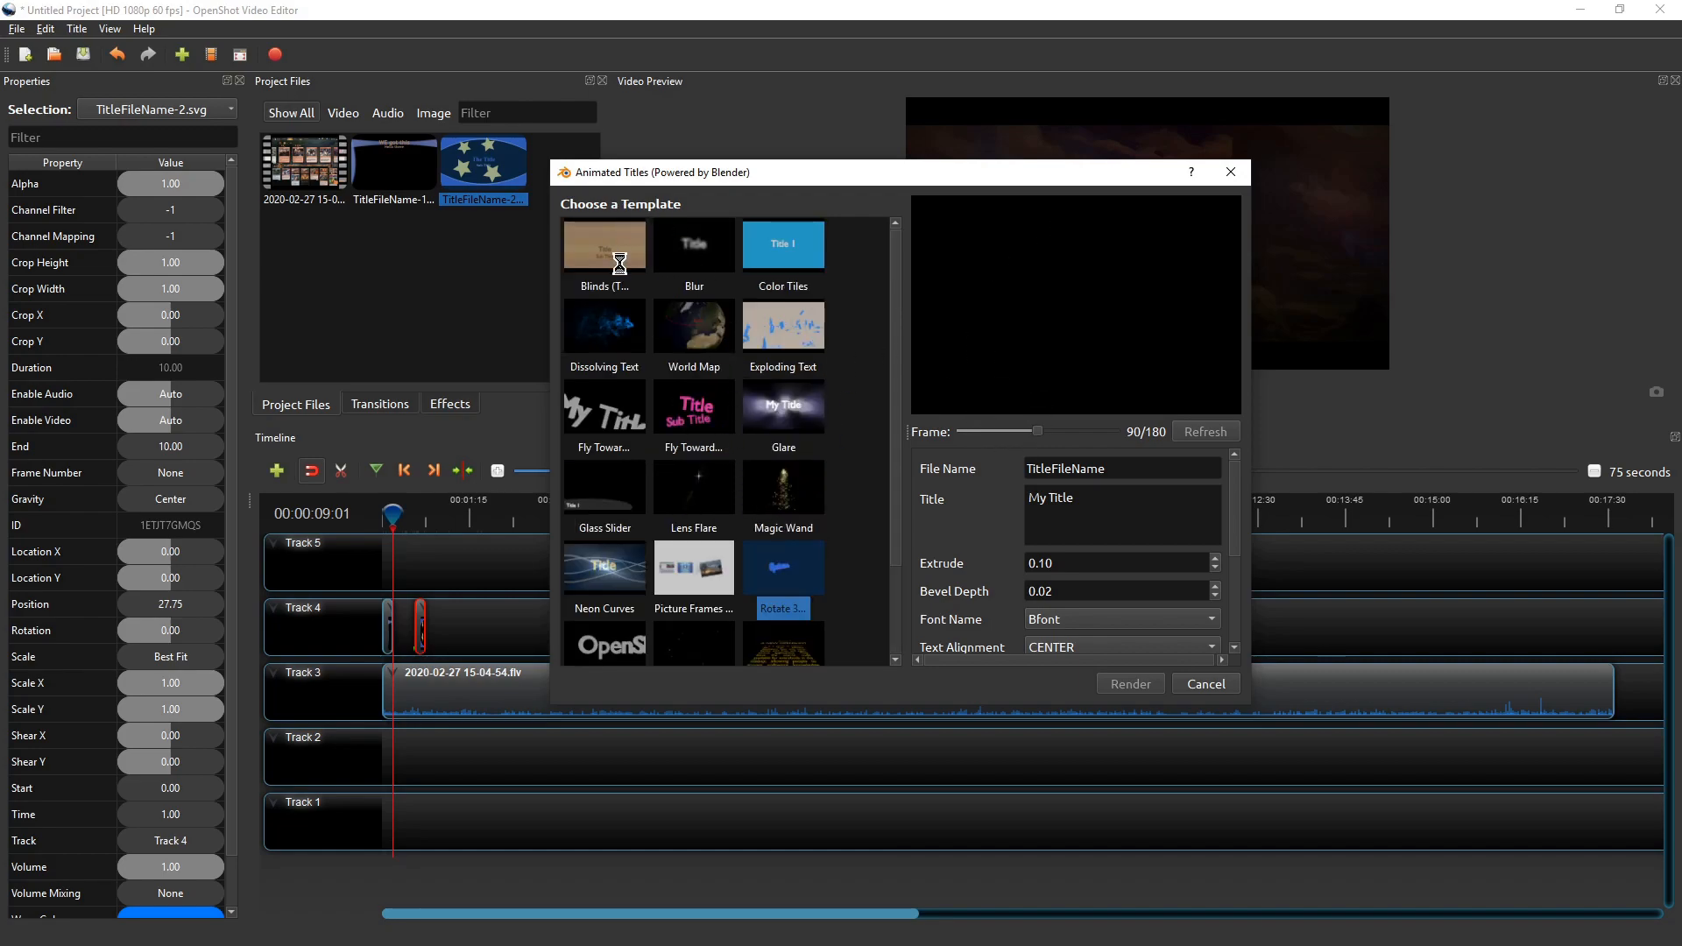
scroll(788, 530, "down", 1)
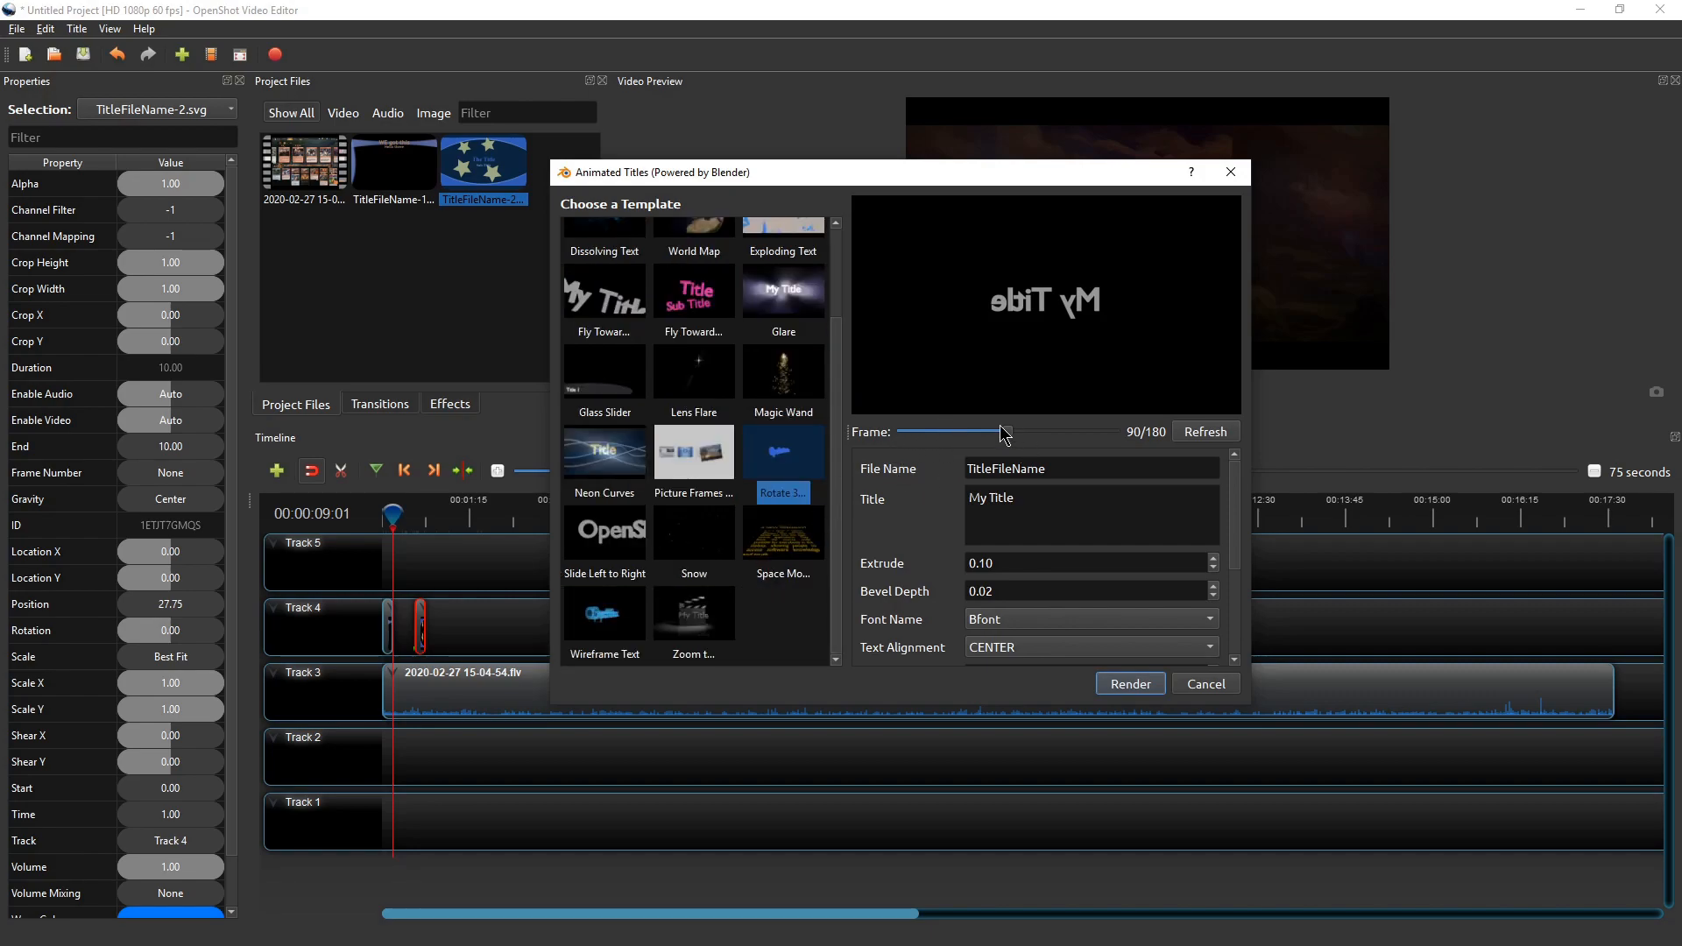
Preview the animated title at frames 45 and 69 and look through its remaining text, color and length settings
left_click_drag(1010, 432, 955, 432)
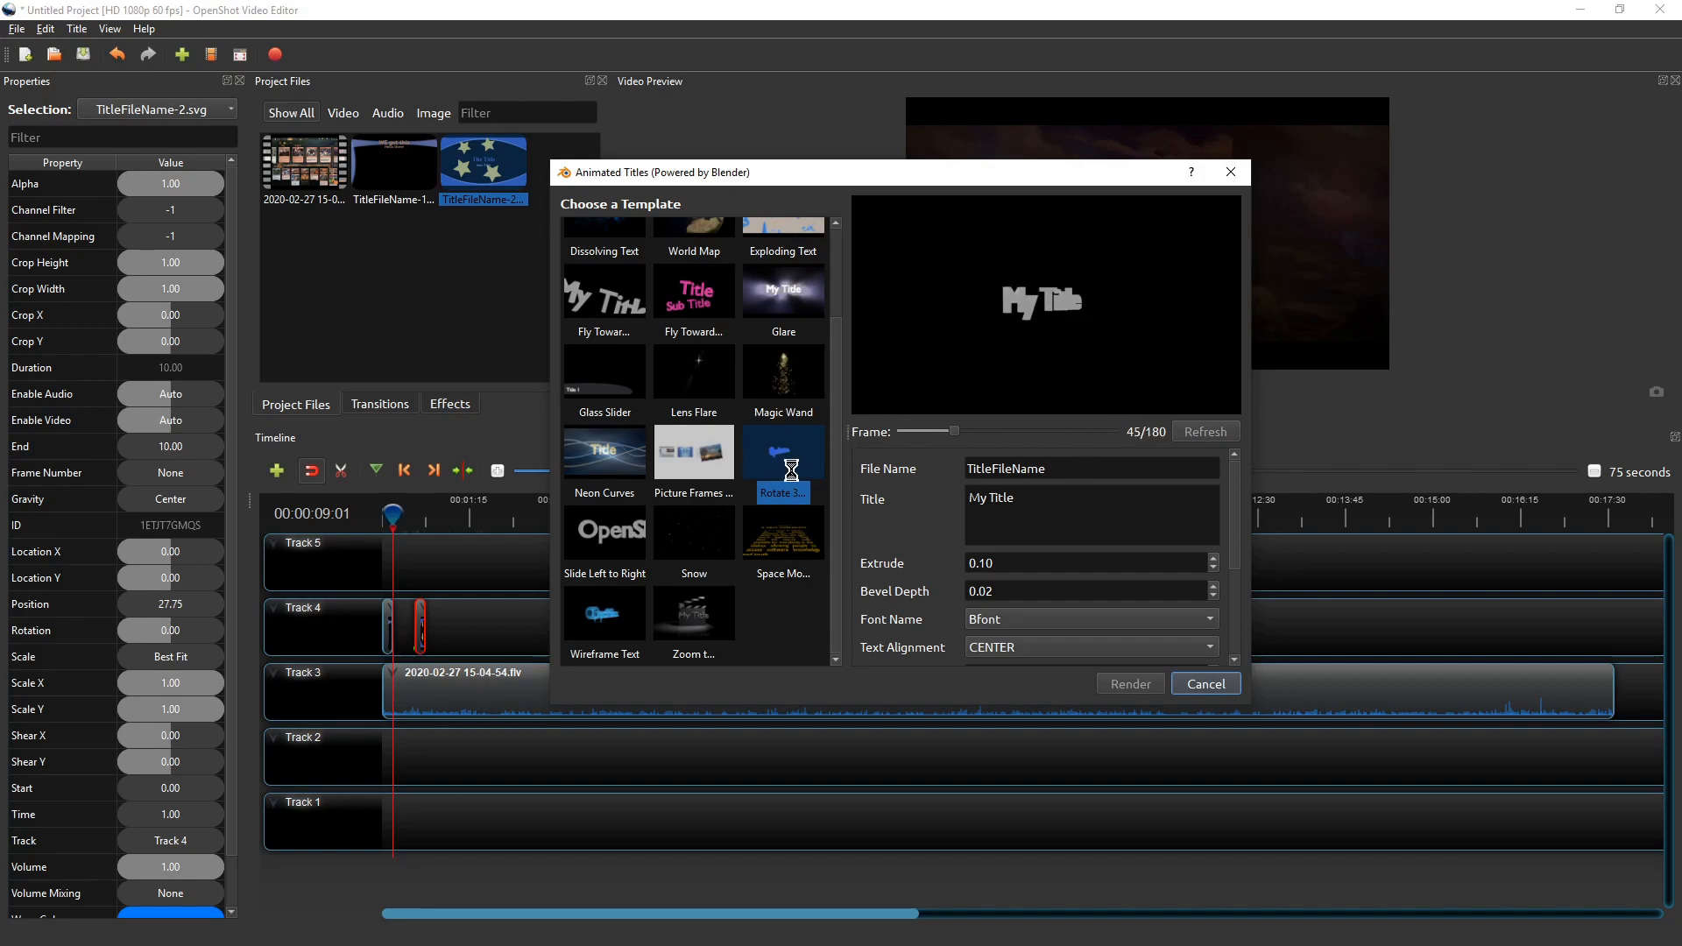
left_click_drag(955, 432, 983, 433)
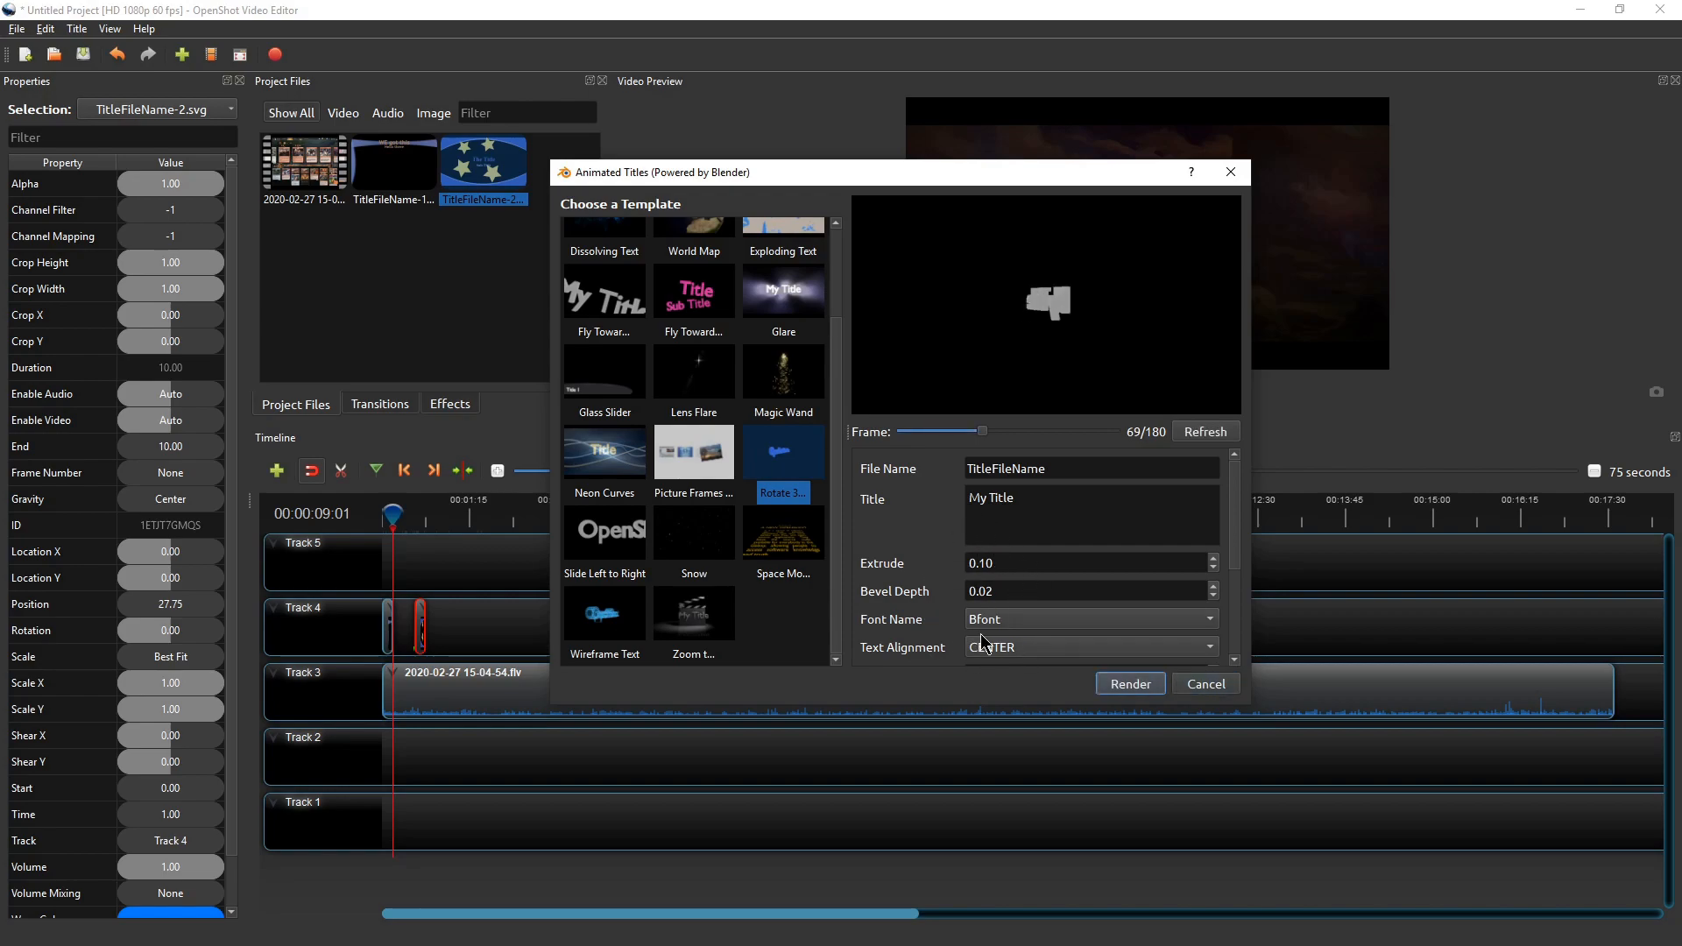
left_click_drag(1237, 536, 1254, 645)
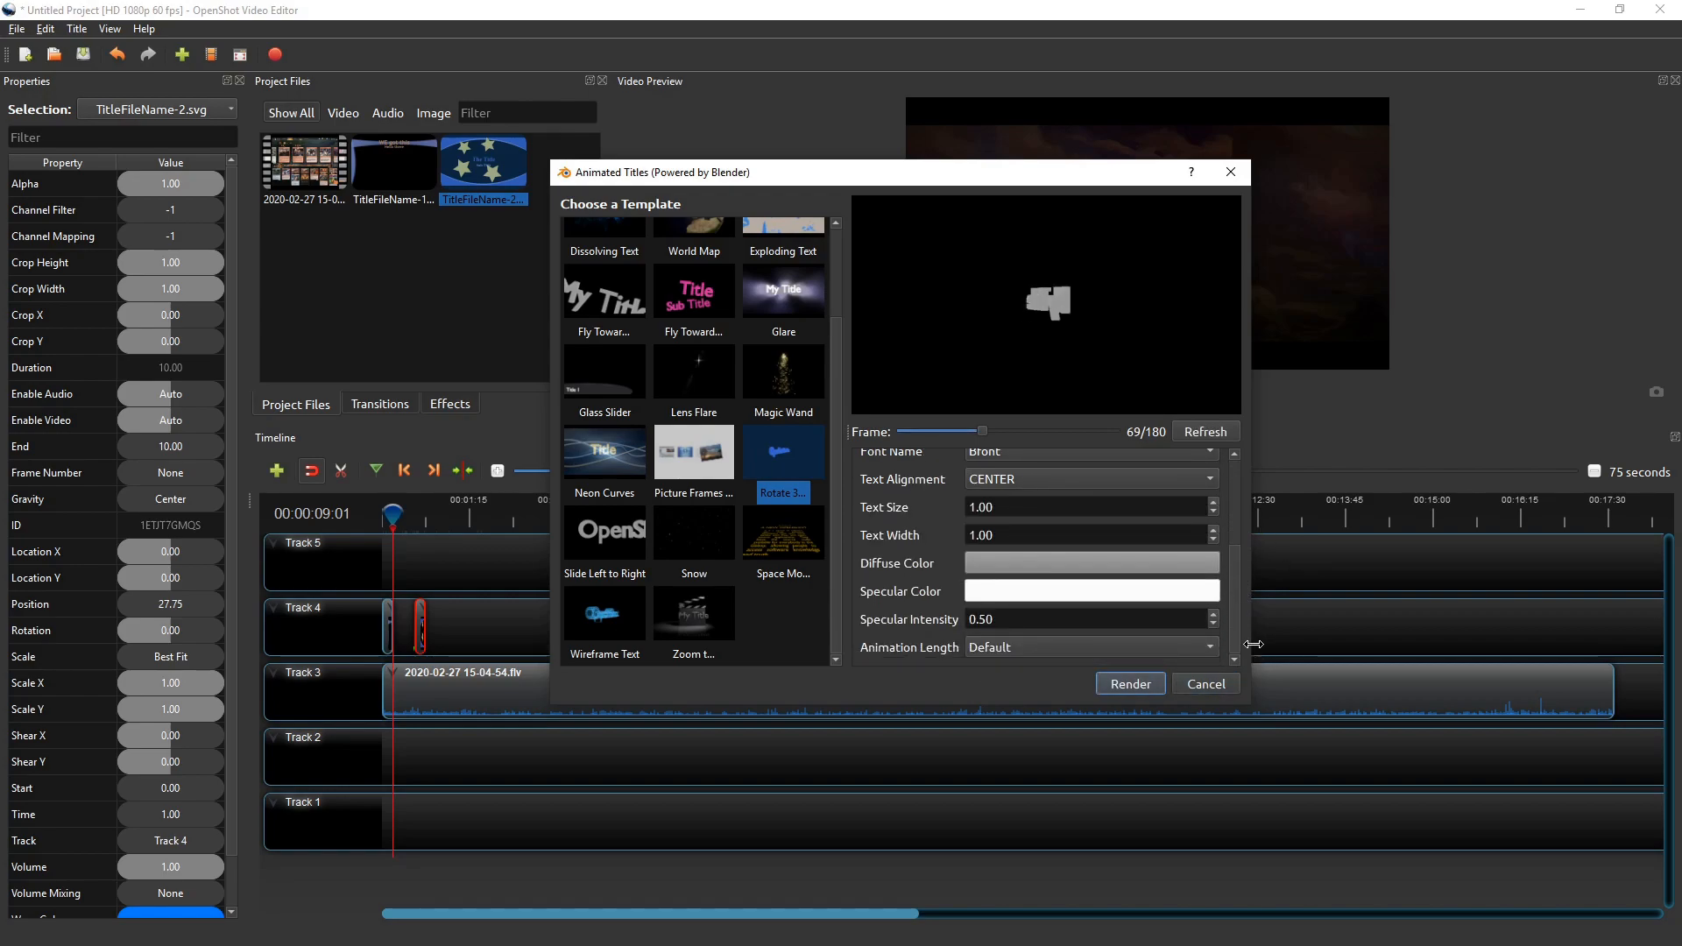
Try rendering the rotating animated title, and cancel out of the title creator
left_click(1149, 689)
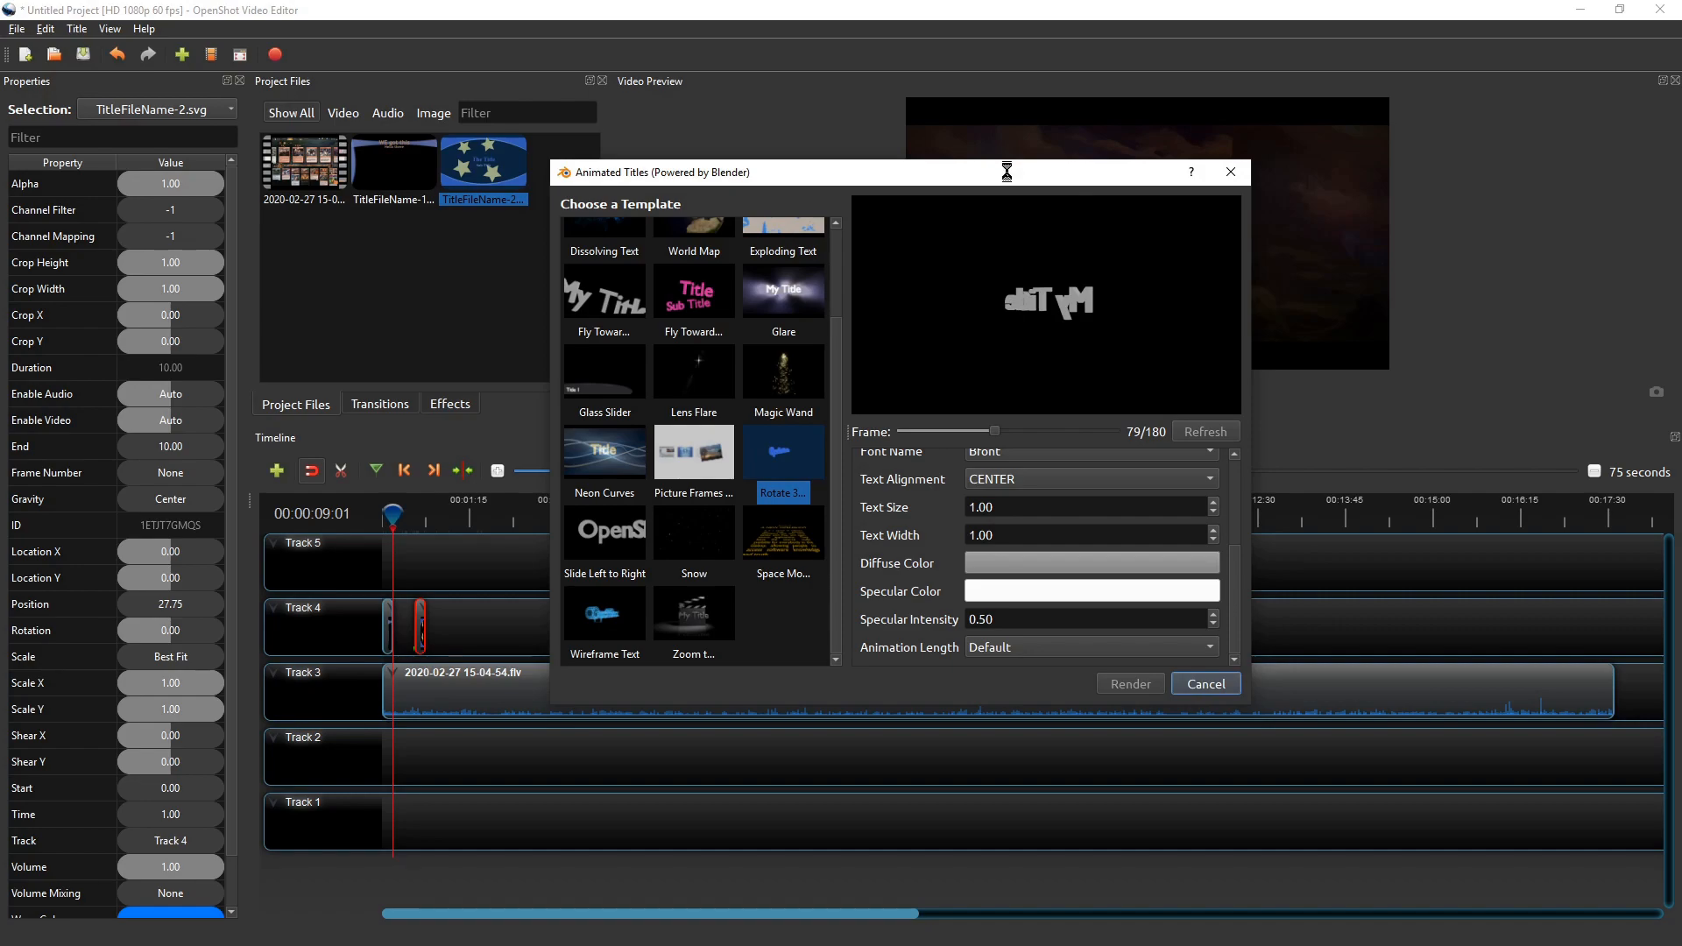
left_click(1208, 685)
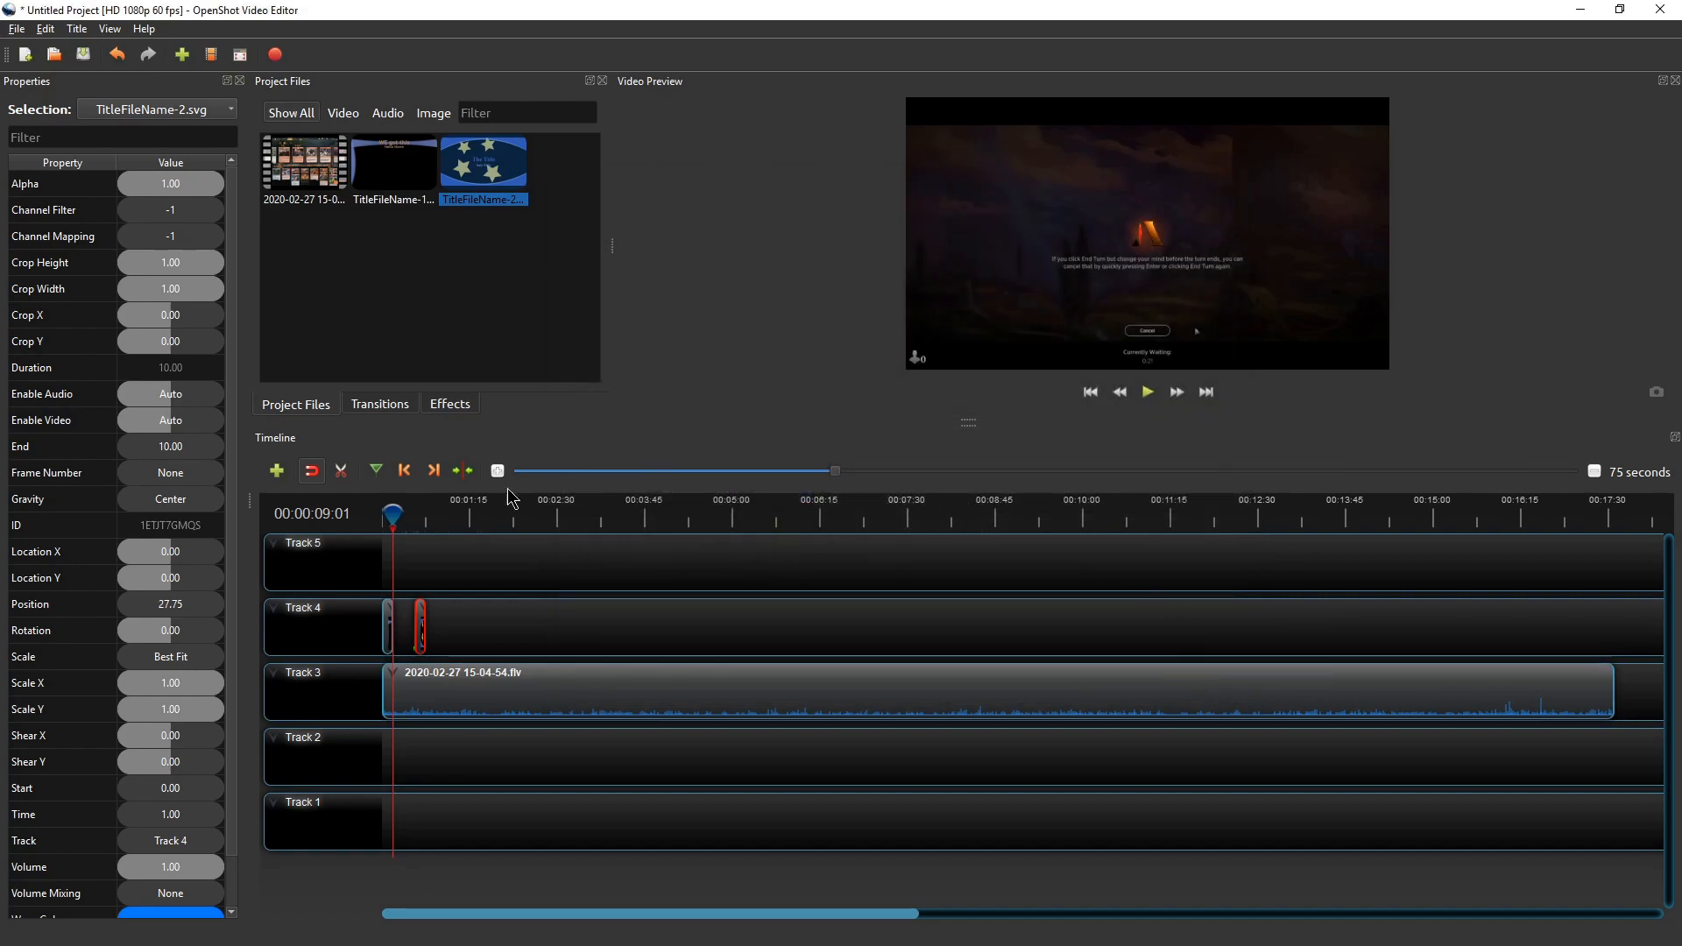
Position the playhead at about 00:02:57, and shift and lengthen the starred title on Track 4 so it spans the playhead
left_click_drag(394, 515, 590, 515)
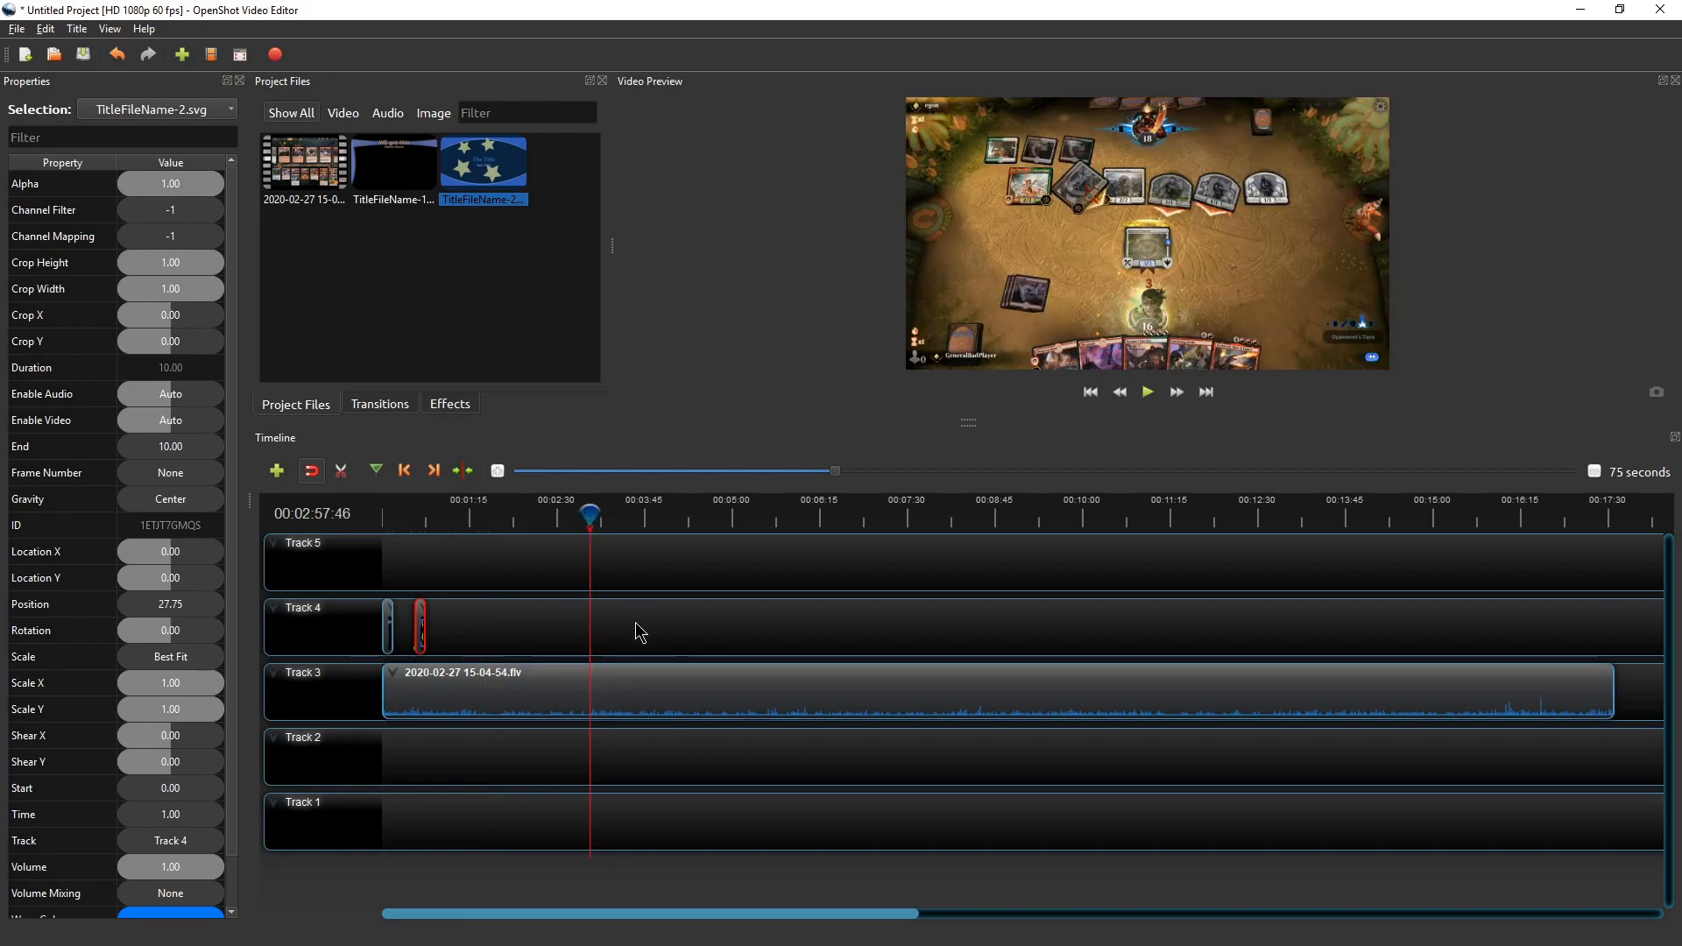
right_click(591, 513)
mouse_move(596, 523)
left_click(646, 631)
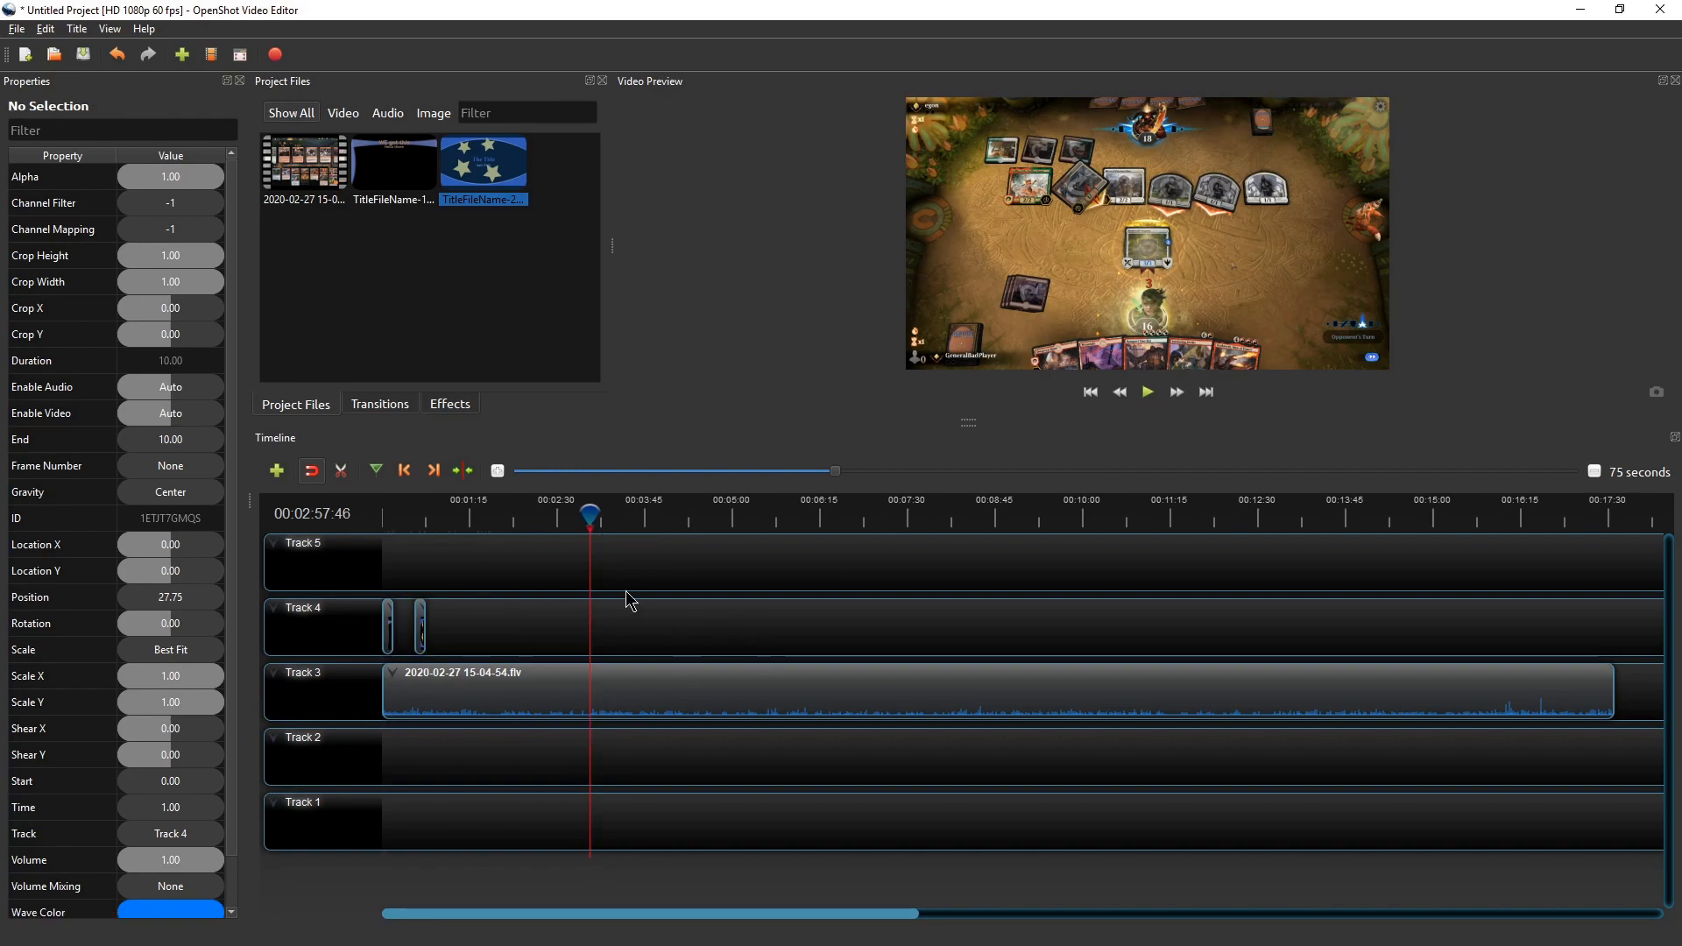
left_click_drag(421, 630, 587, 634)
Slice all clips at the playhead, keeping both sides
right_click(590, 516)
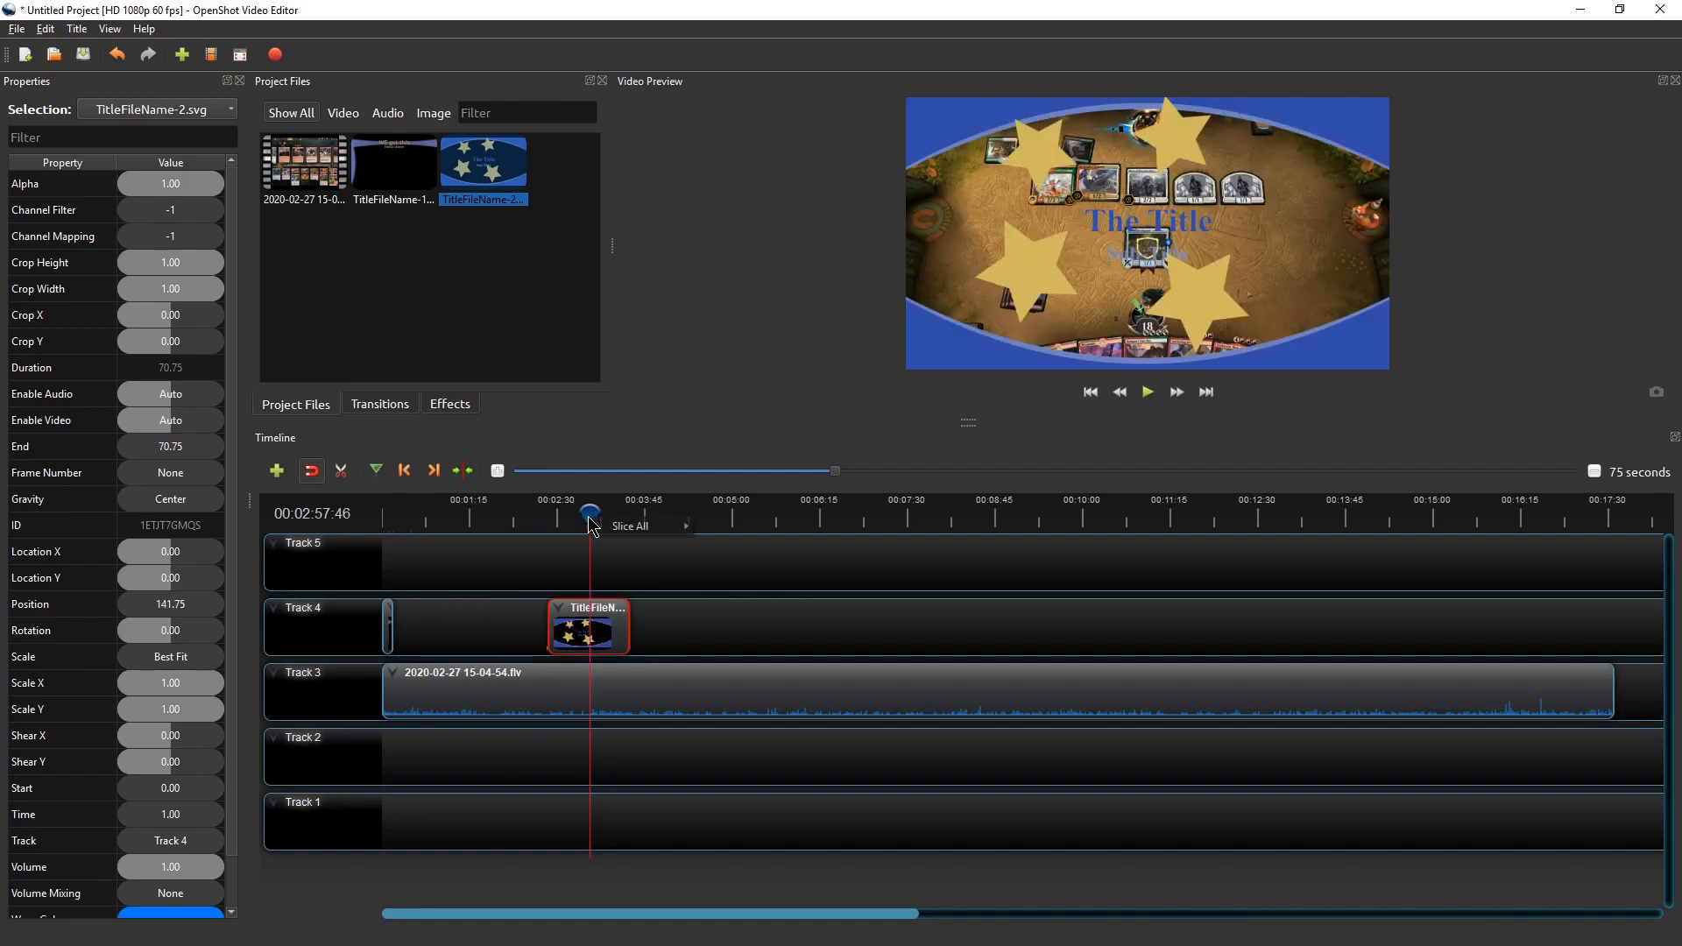
mouse_move(646, 526)
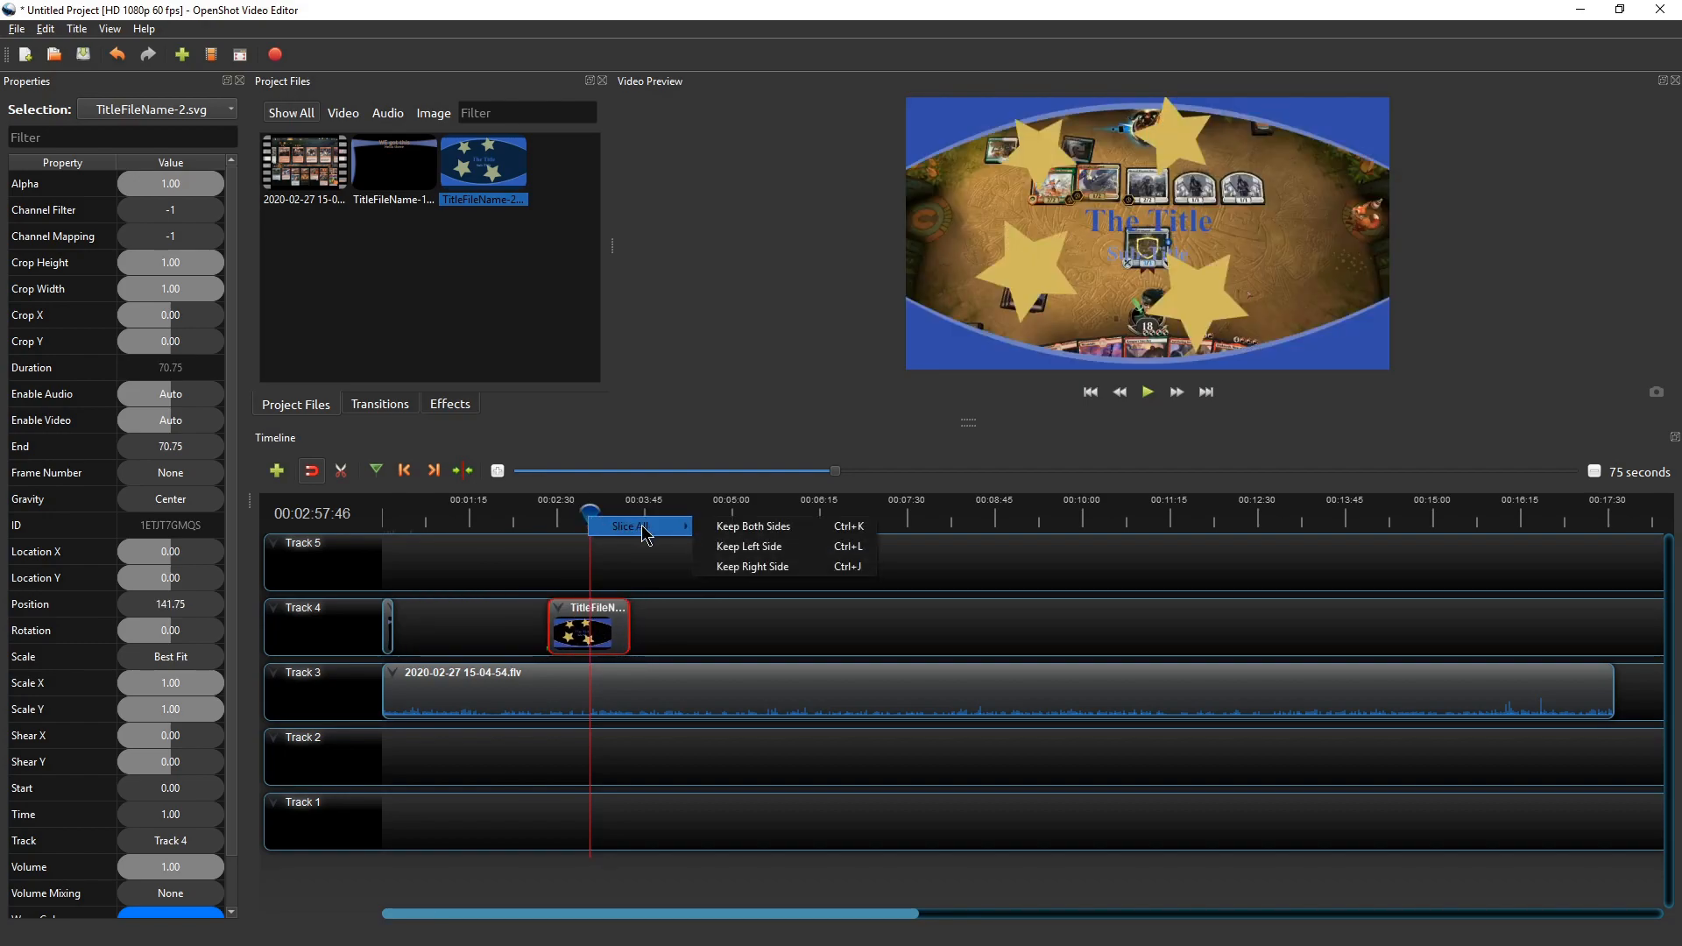
left_click(775, 526)
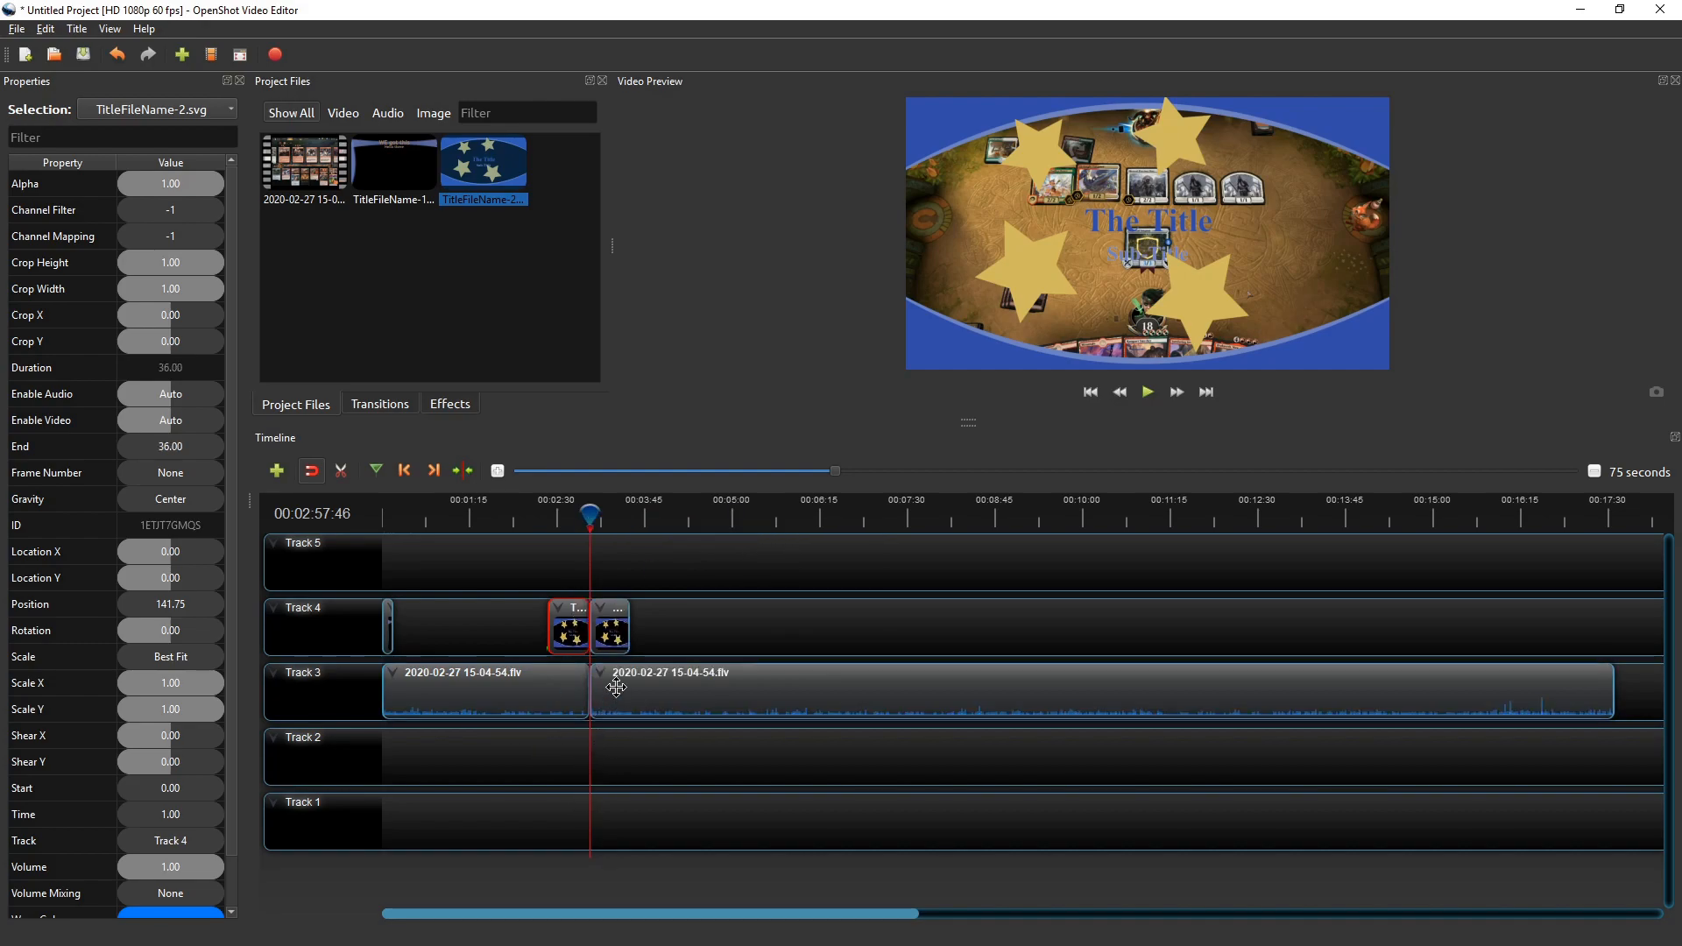
Separate the sliced pieces by moving the second title piece to about 275 seconds and the second video piece to about 220.5 seconds
left_click(614, 626)
left_click_drag(614, 626, 725, 626)
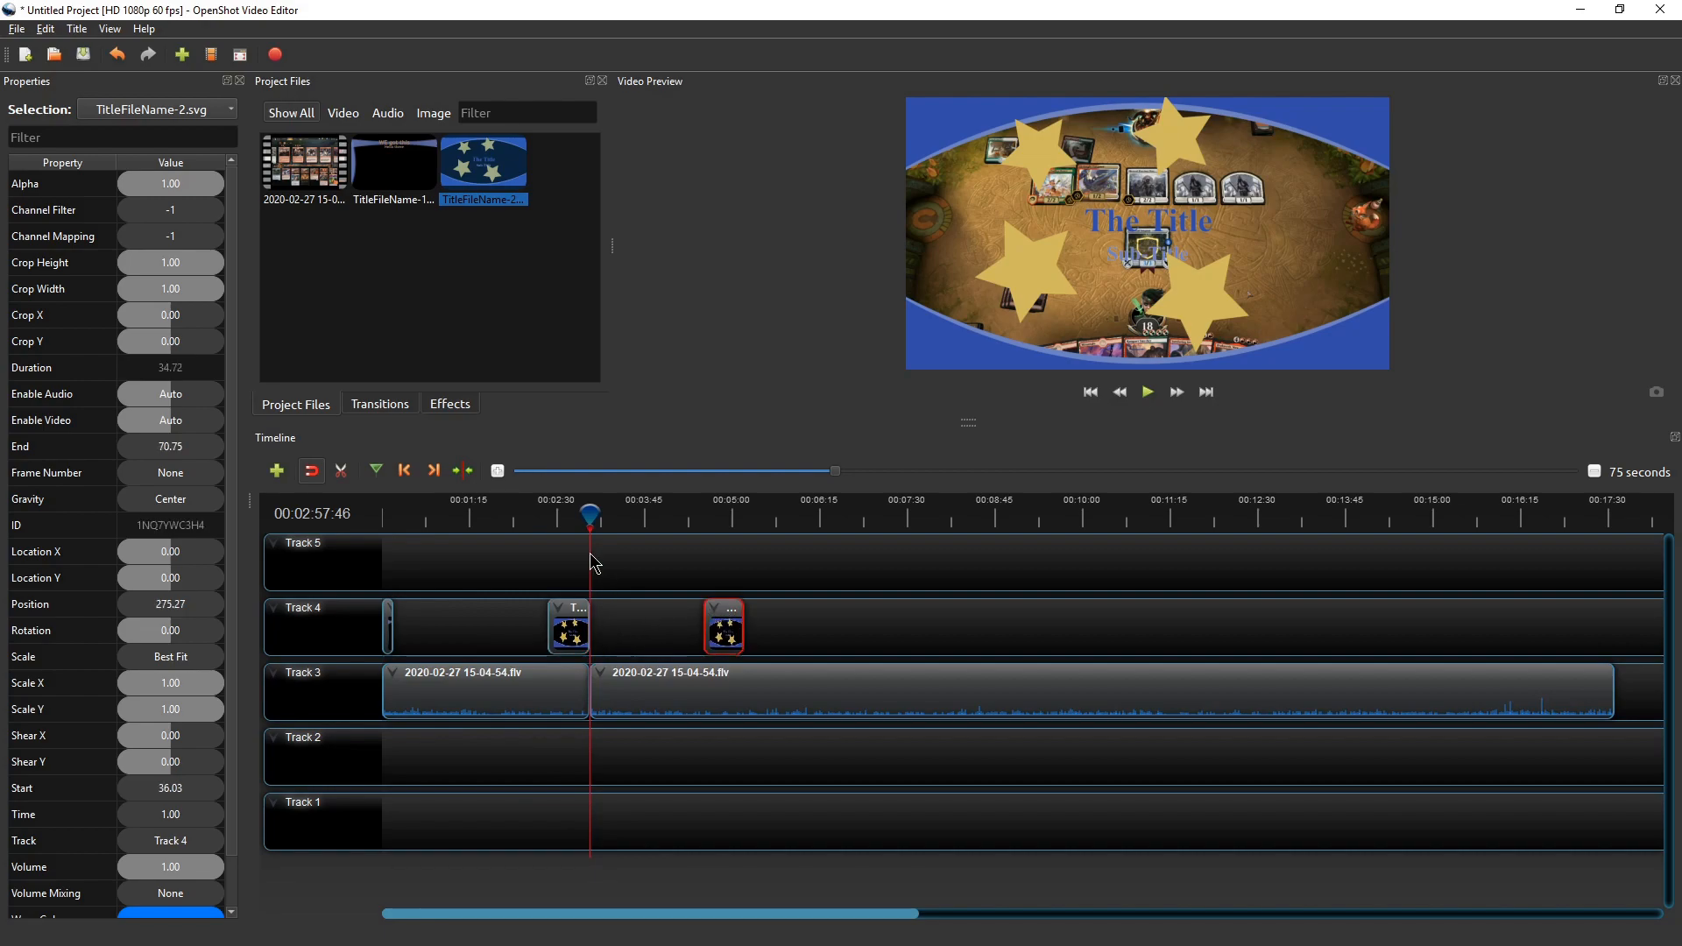
left_click(634, 698)
left_click_drag(595, 694, 649, 689)
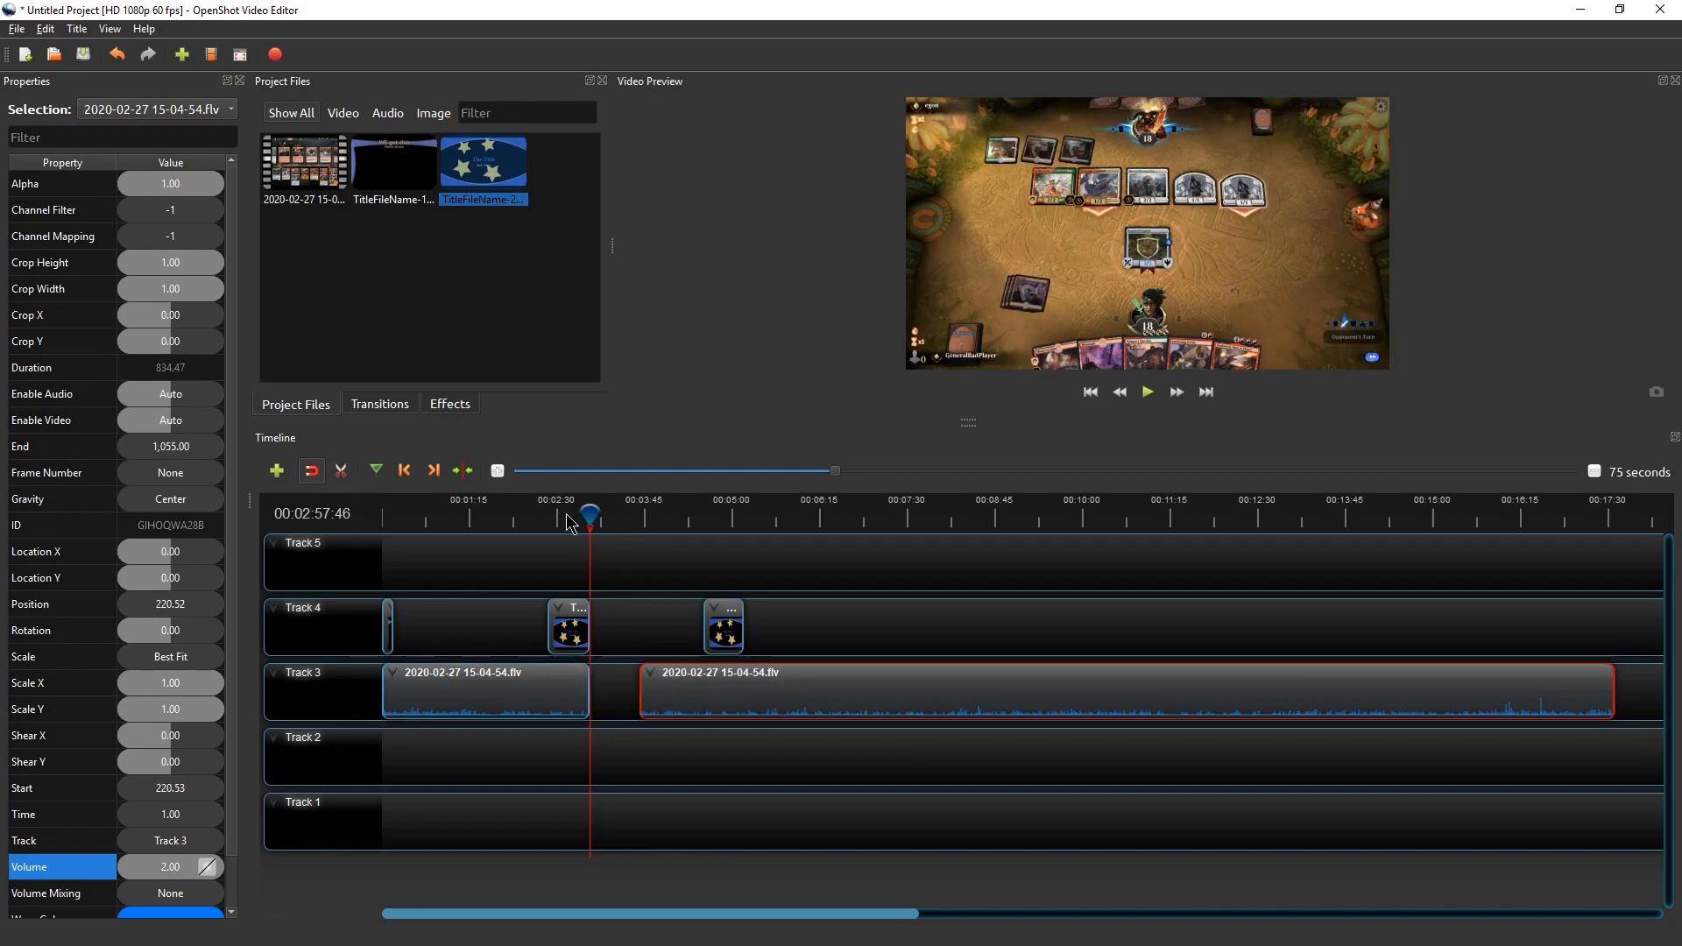
Move the second video piece closer to the first, and the first title piece to about 109 seconds on Track 4
left_click_drag(600, 519, 512, 519)
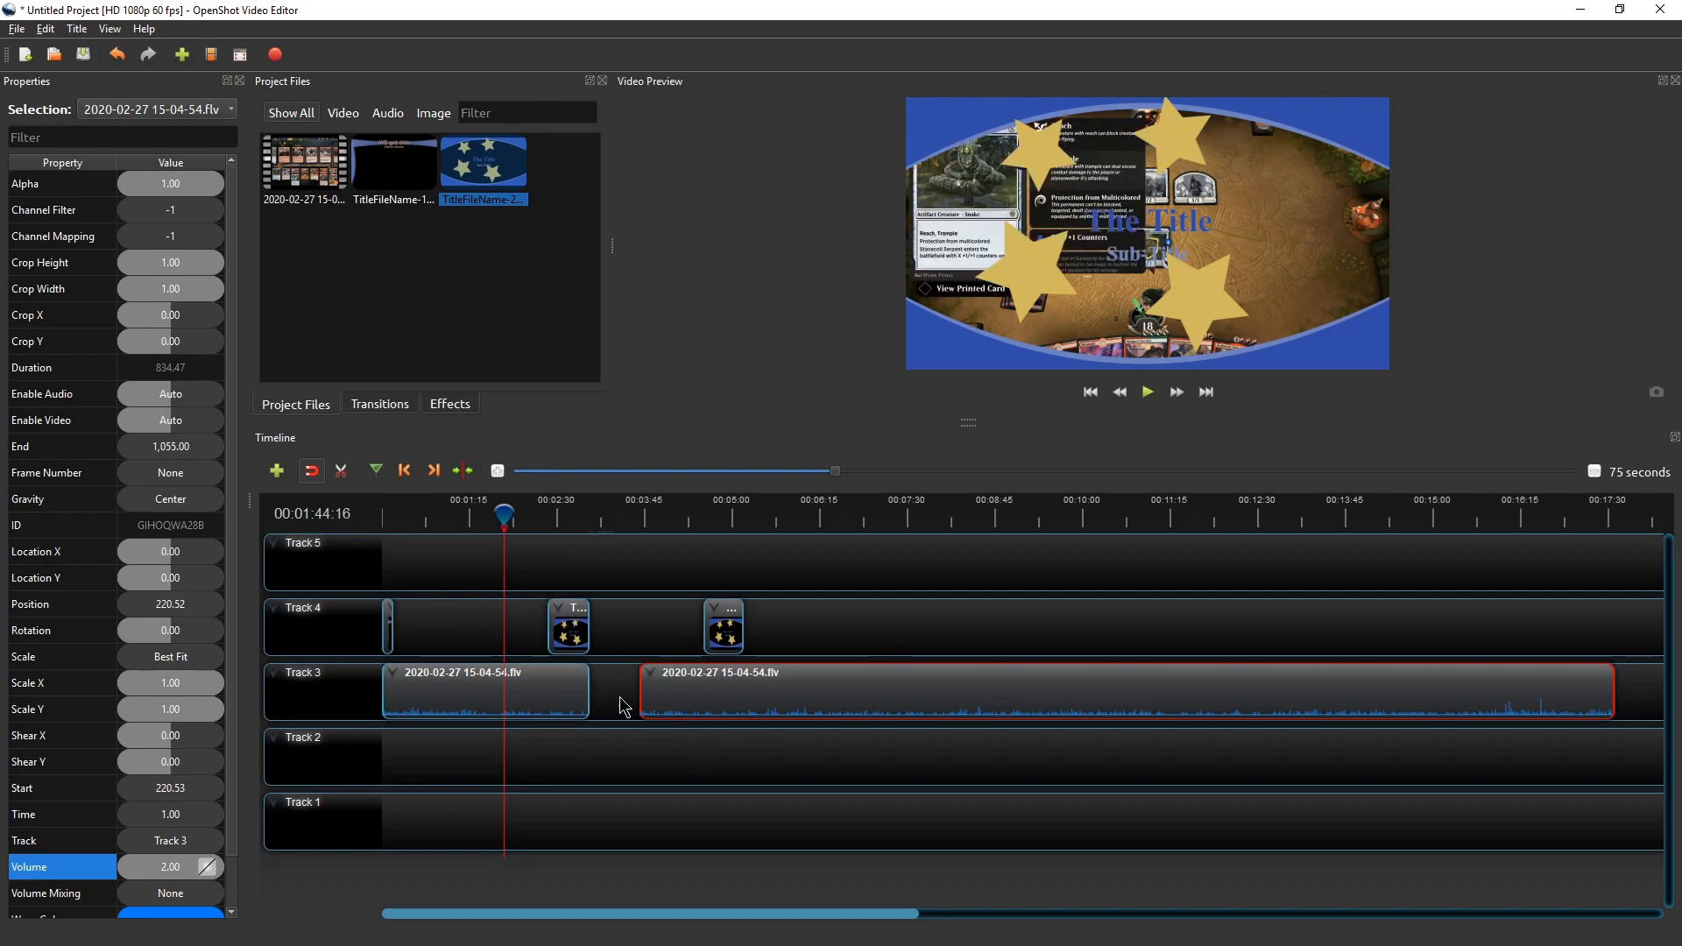
left_click_drag(835, 471, 732, 470)
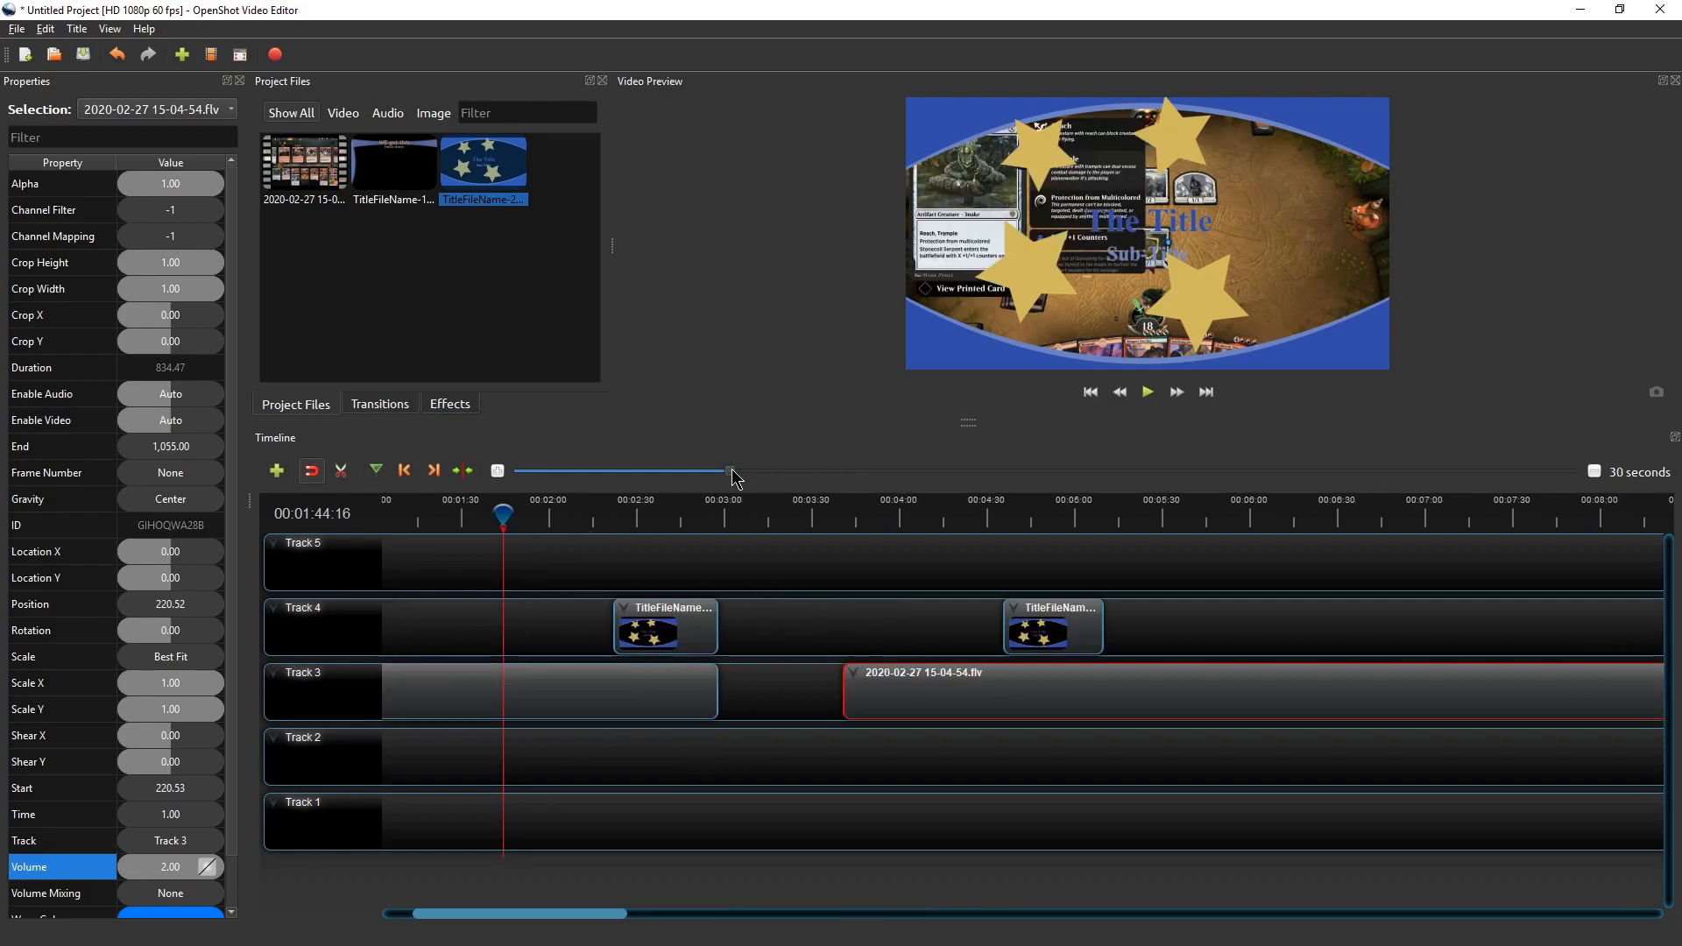
left_click_drag(931, 705, 835, 697)
left_click_drag(650, 616, 556, 616)
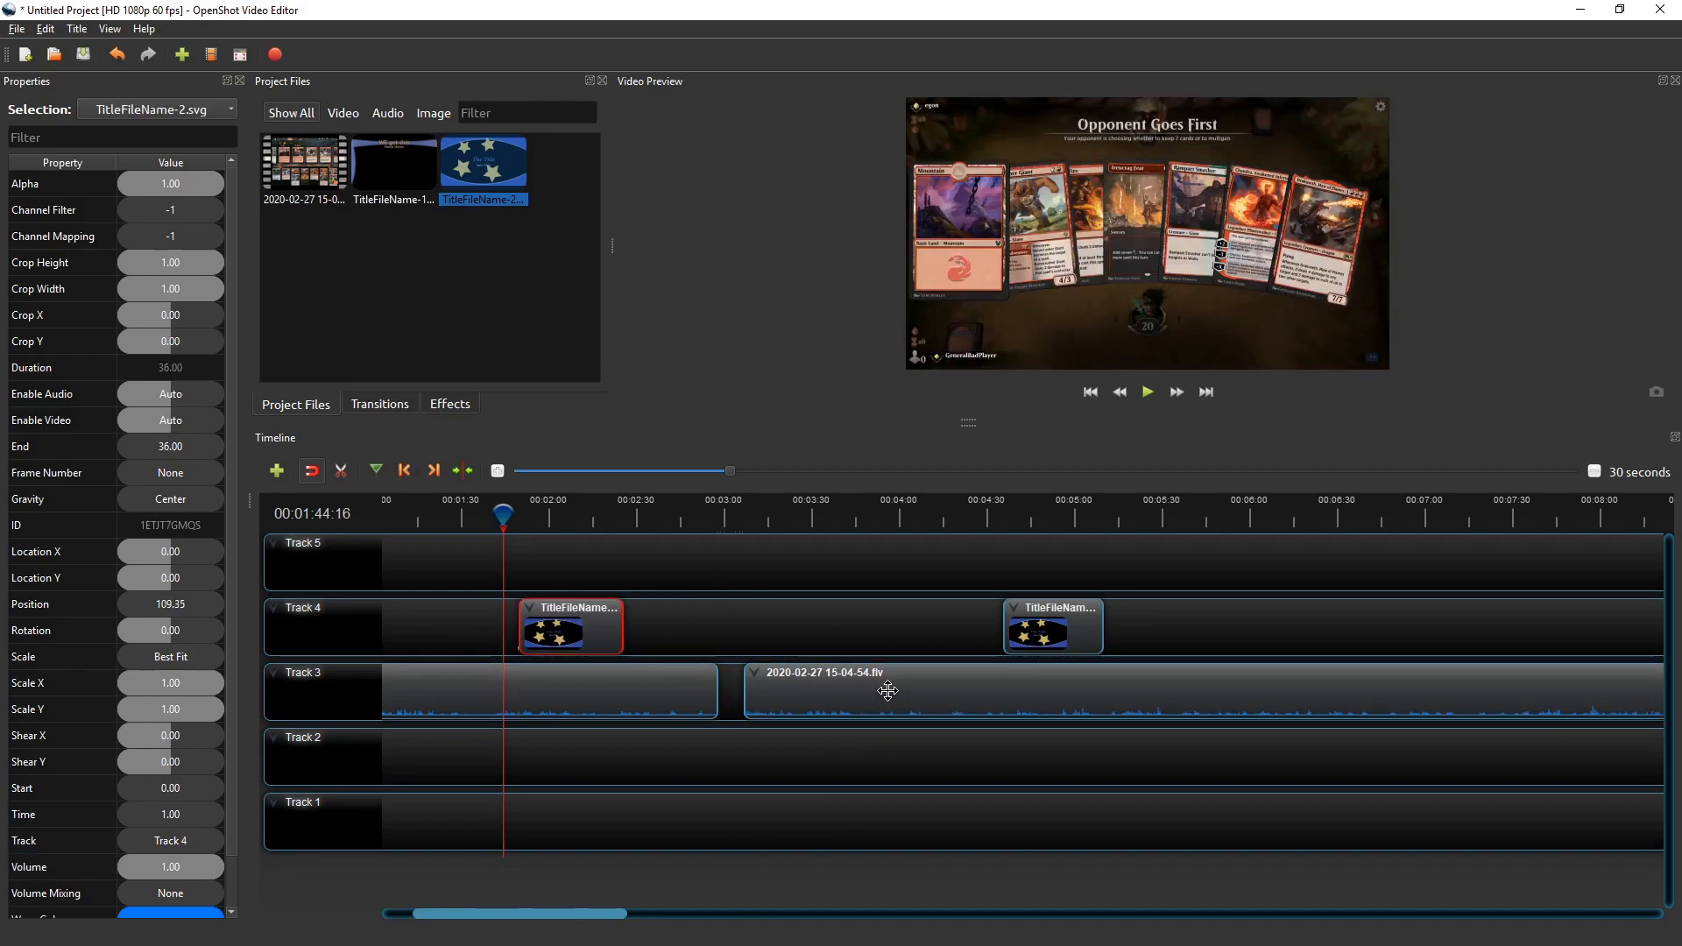
left_click(771, 632)
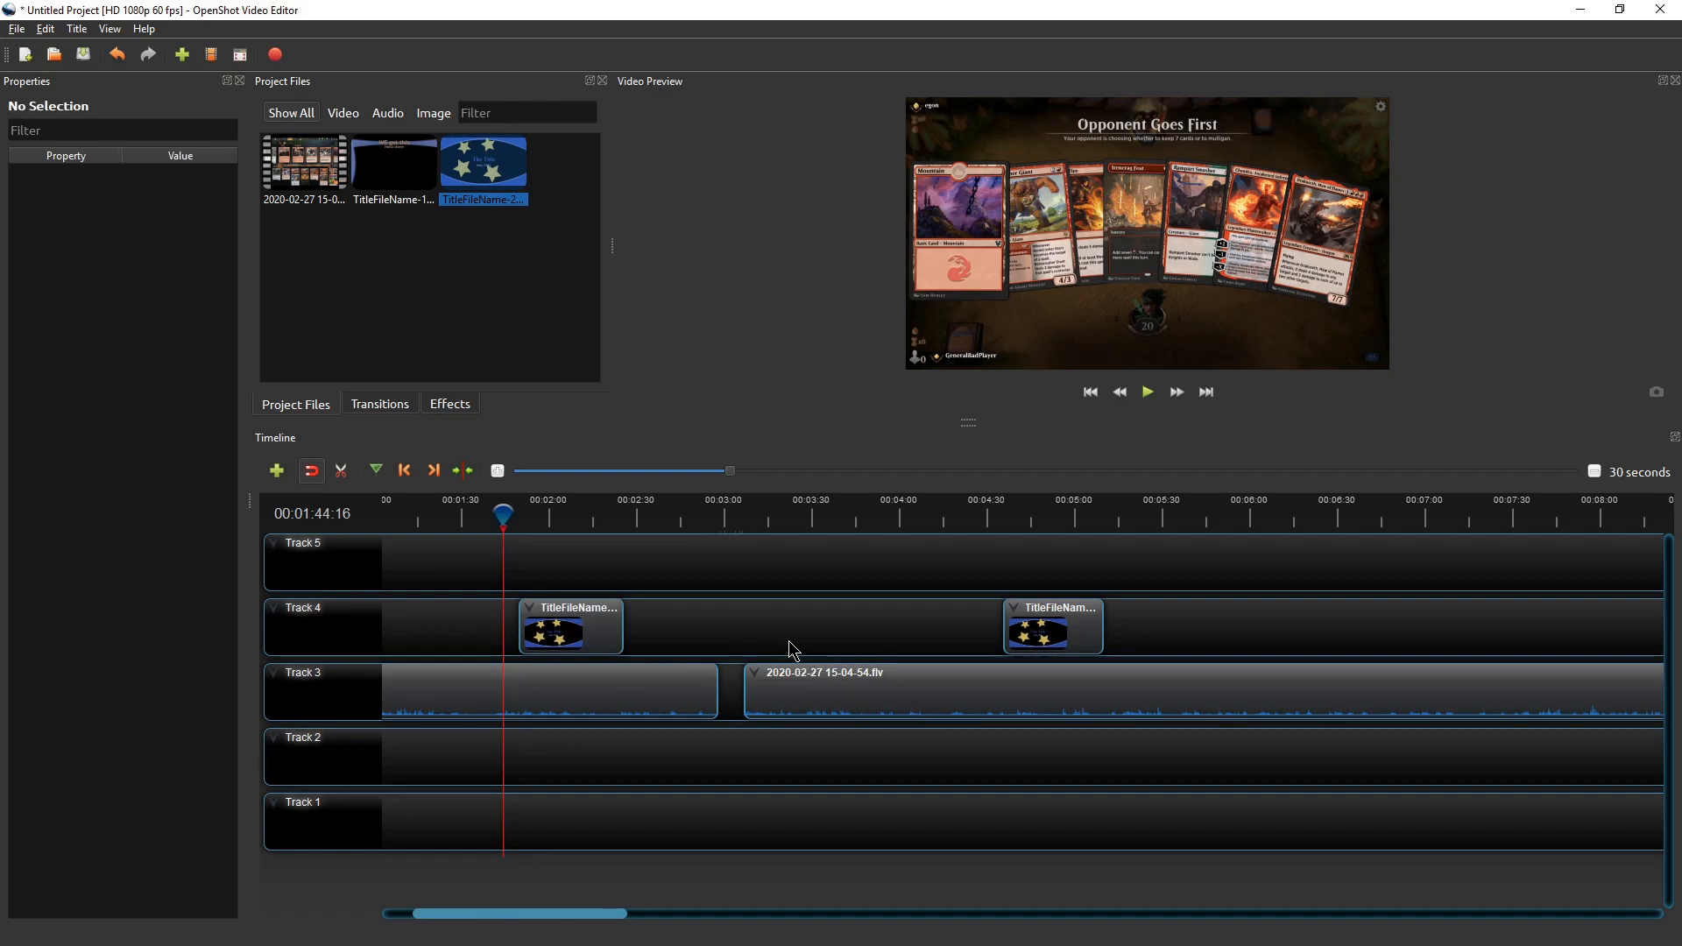
Overlap the second video piece onto the end of the first at about 155 seconds to create a transition, and scrub through it
left_click_drag(855, 698, 676, 672)
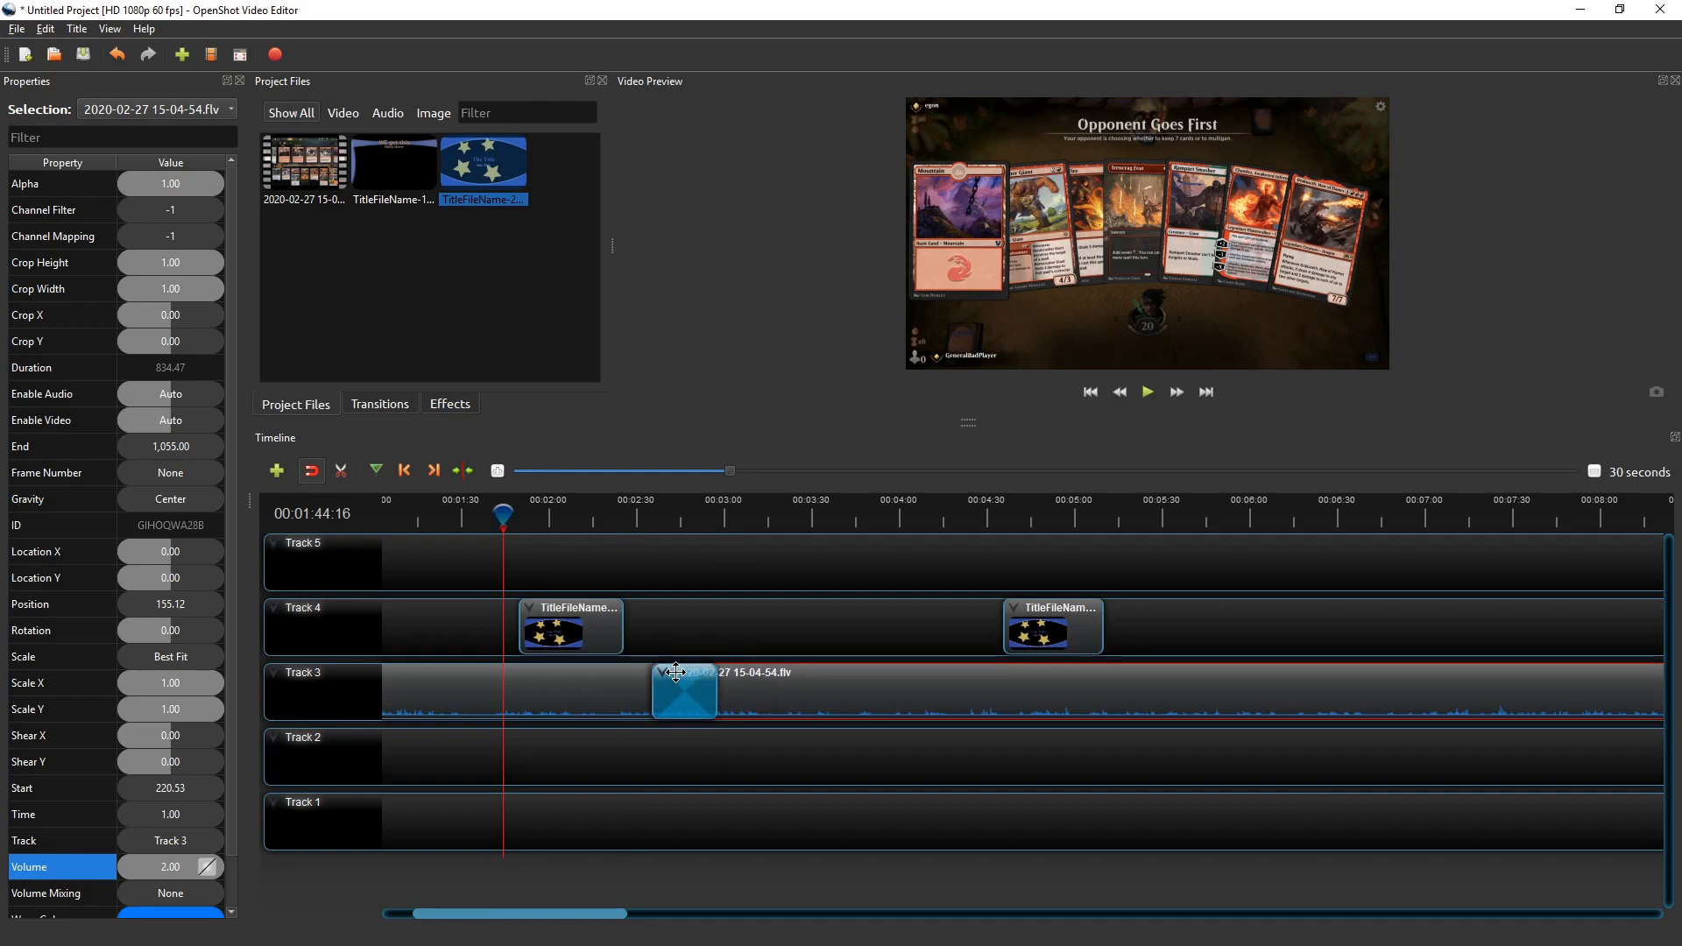
left_click_drag(503, 515, 721, 524)
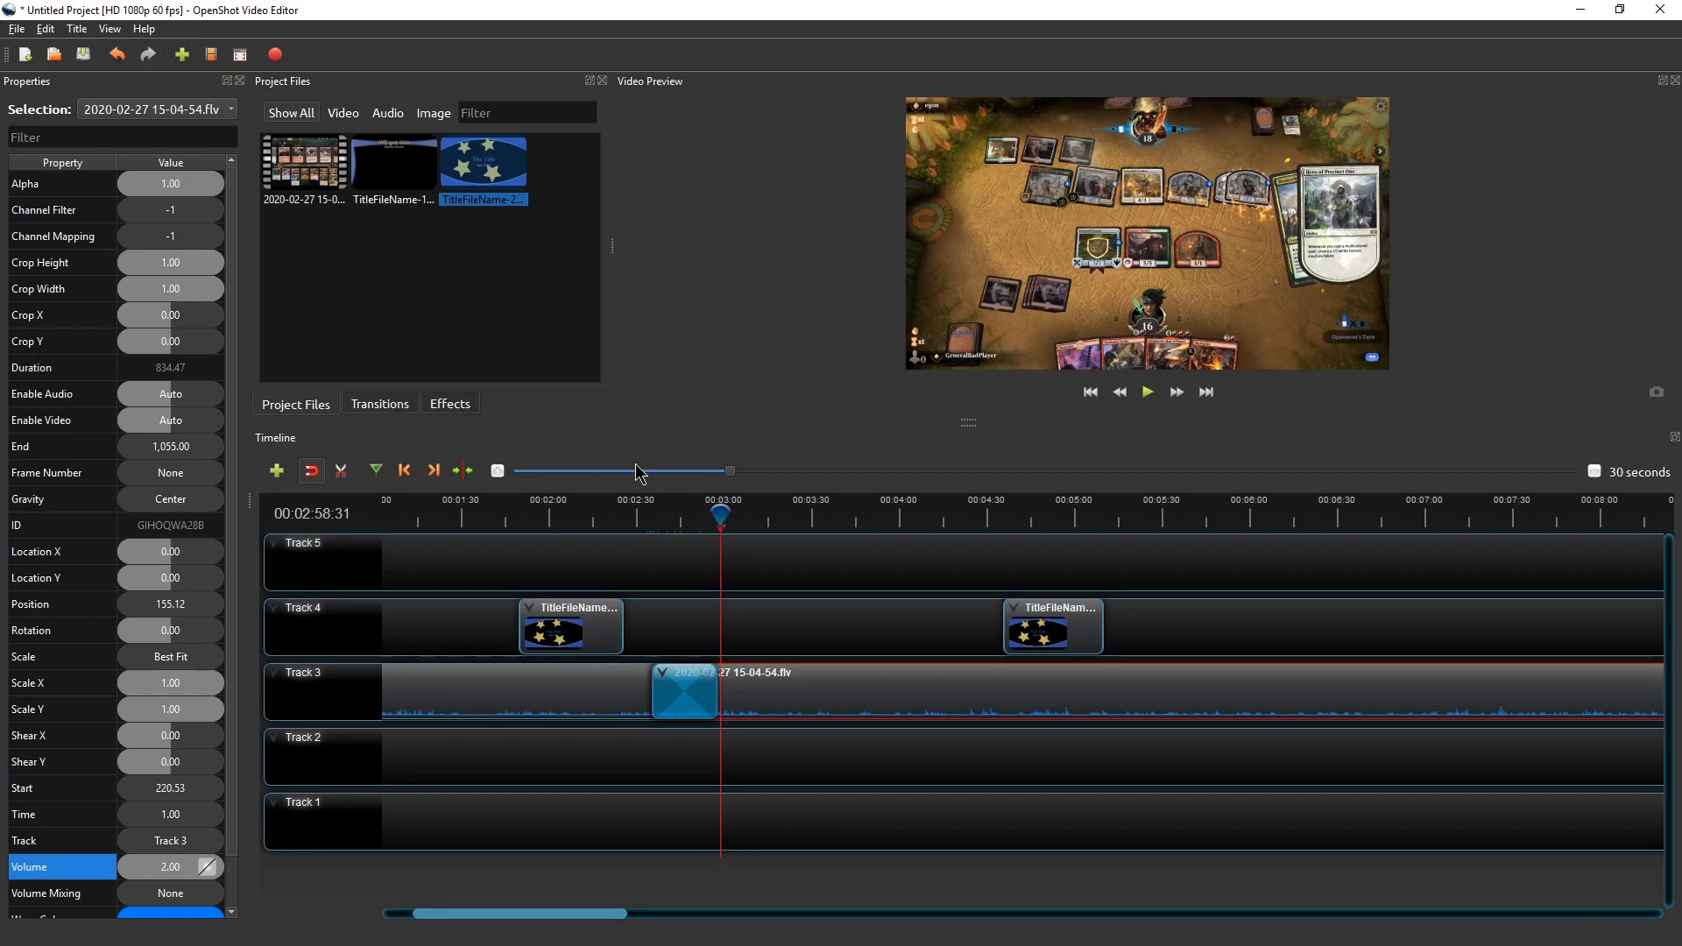
Browse the available transitions and remove the fade transition from the overlapping video pieces on Track 3
left_click(388, 405)
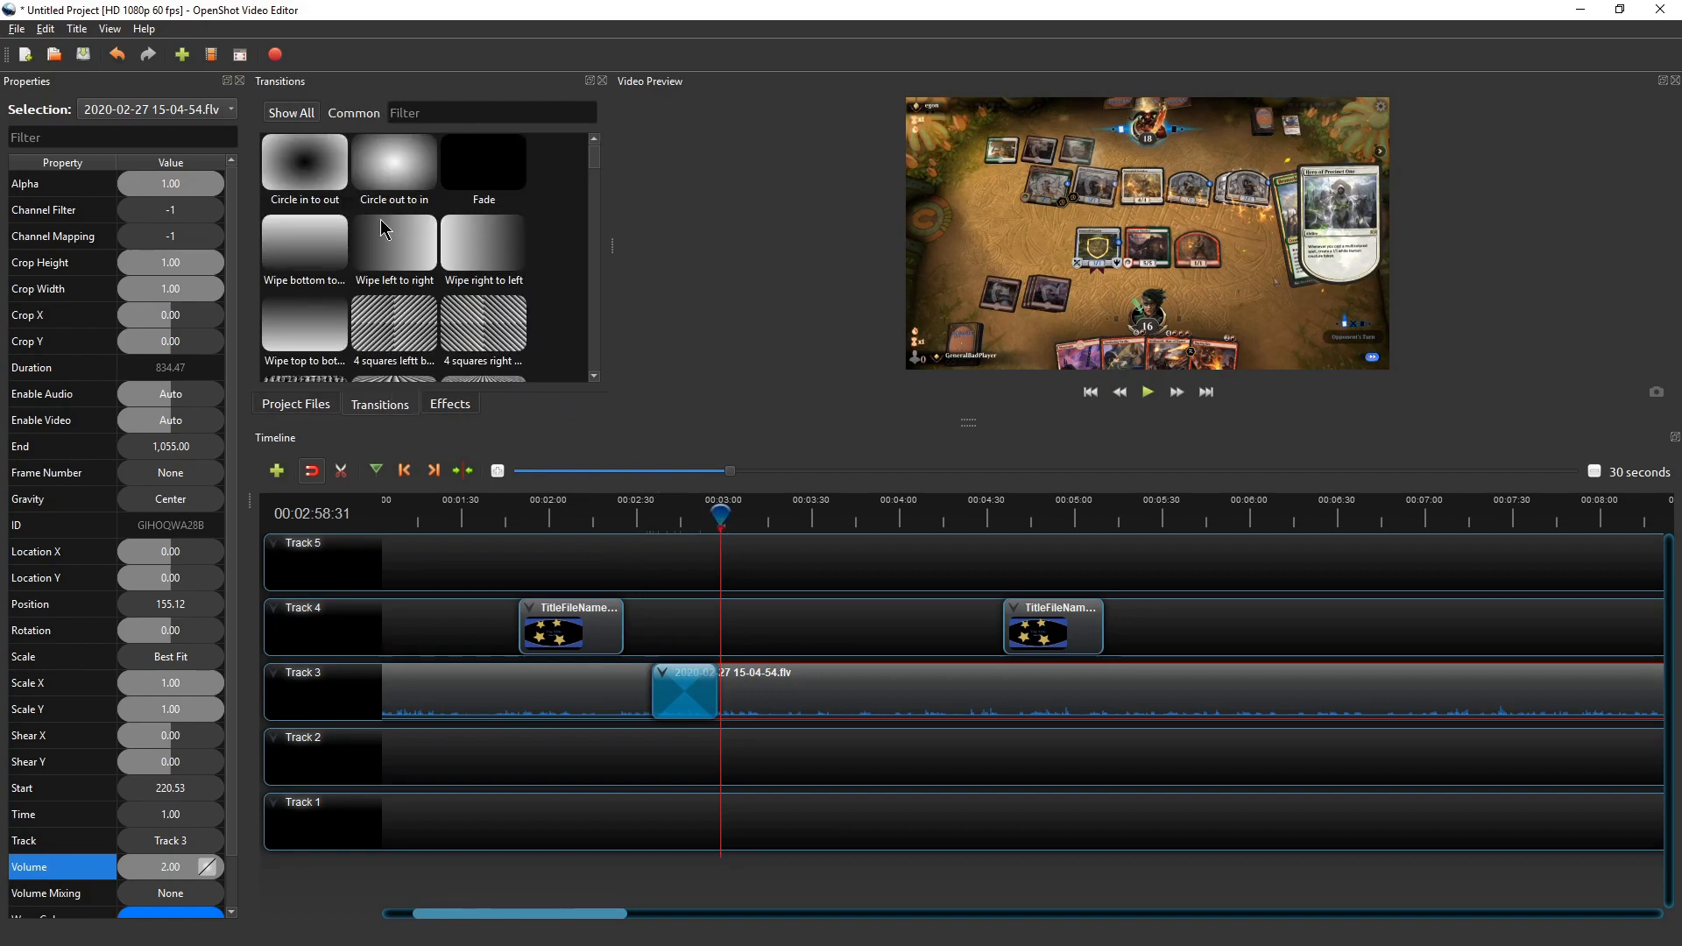
scroll(446, 263, "down", 3)
scroll(429, 302, "down", 3)
scroll(438, 325, "up", 5)
left_click(685, 697)
right_click(685, 697)
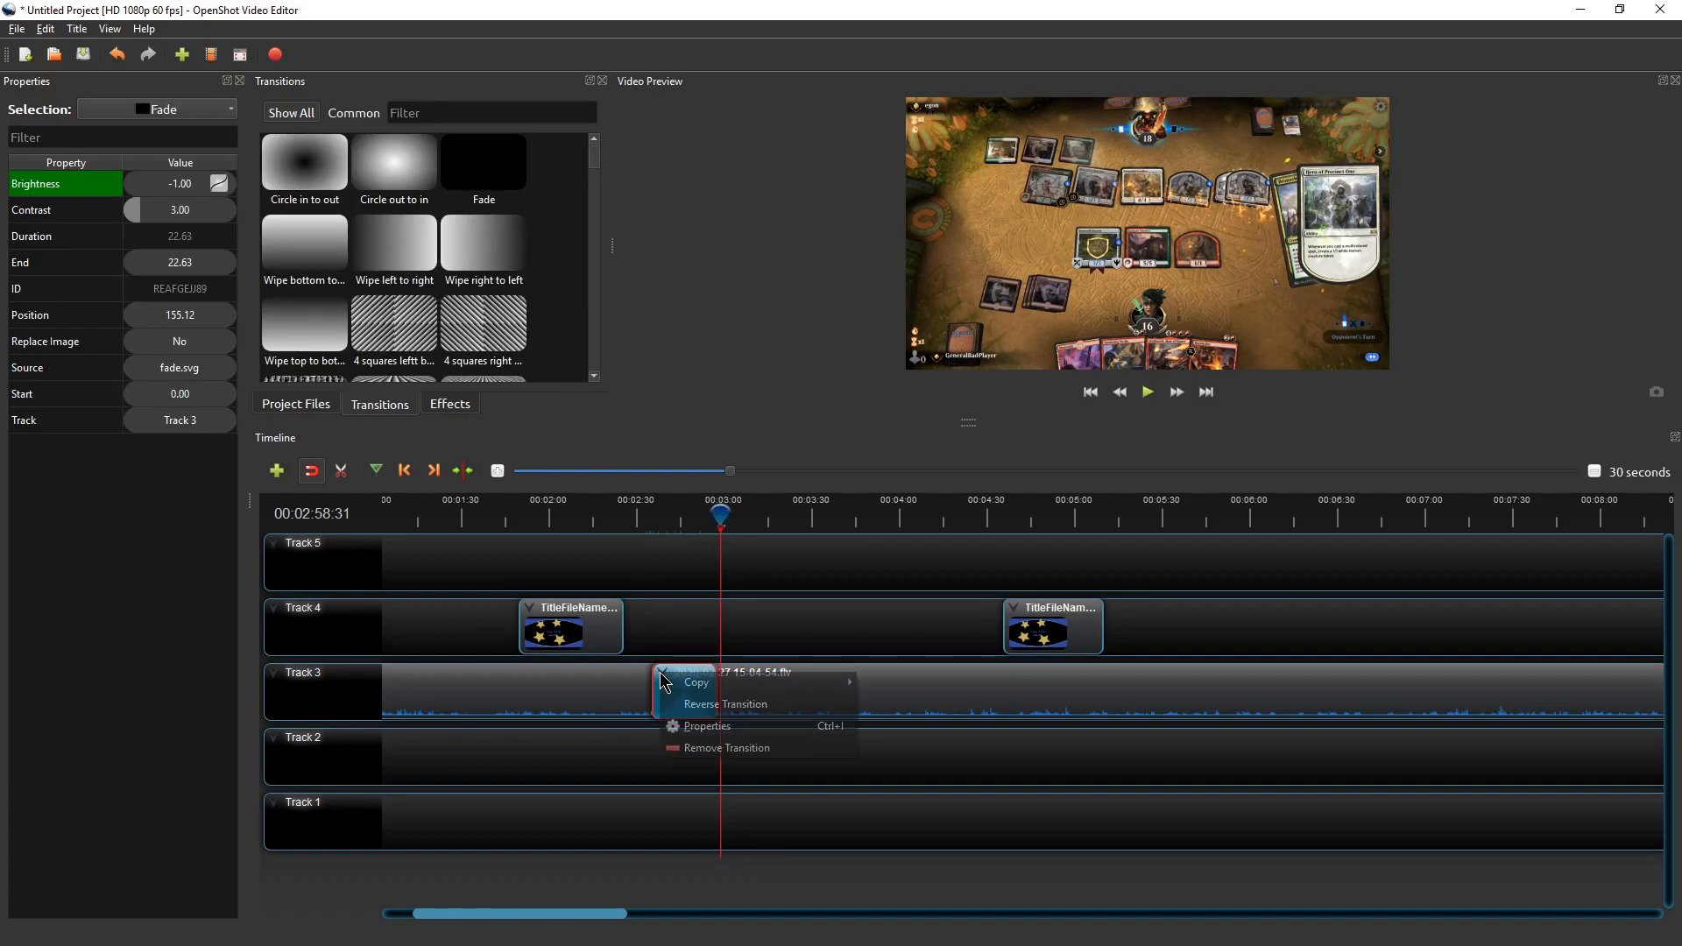
left_click(729, 754)
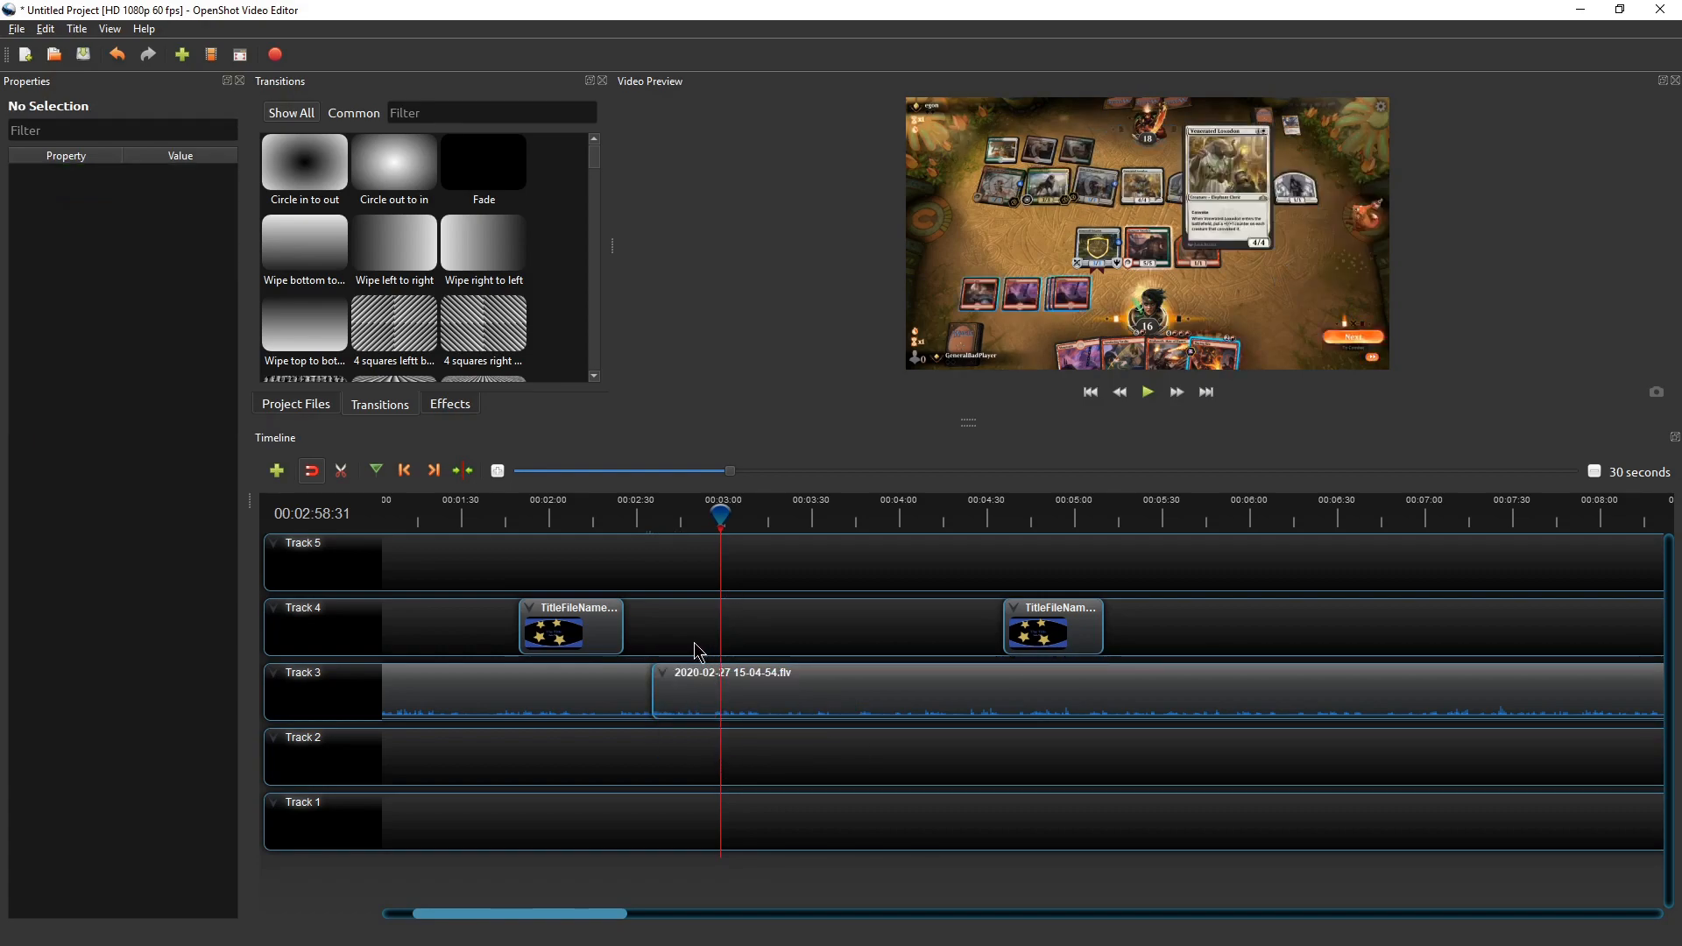
Place a 25-second Barr ripple 9 transition over the overlapping video pieces on Track 3 and preview it
scroll(409, 279, "down", 5)
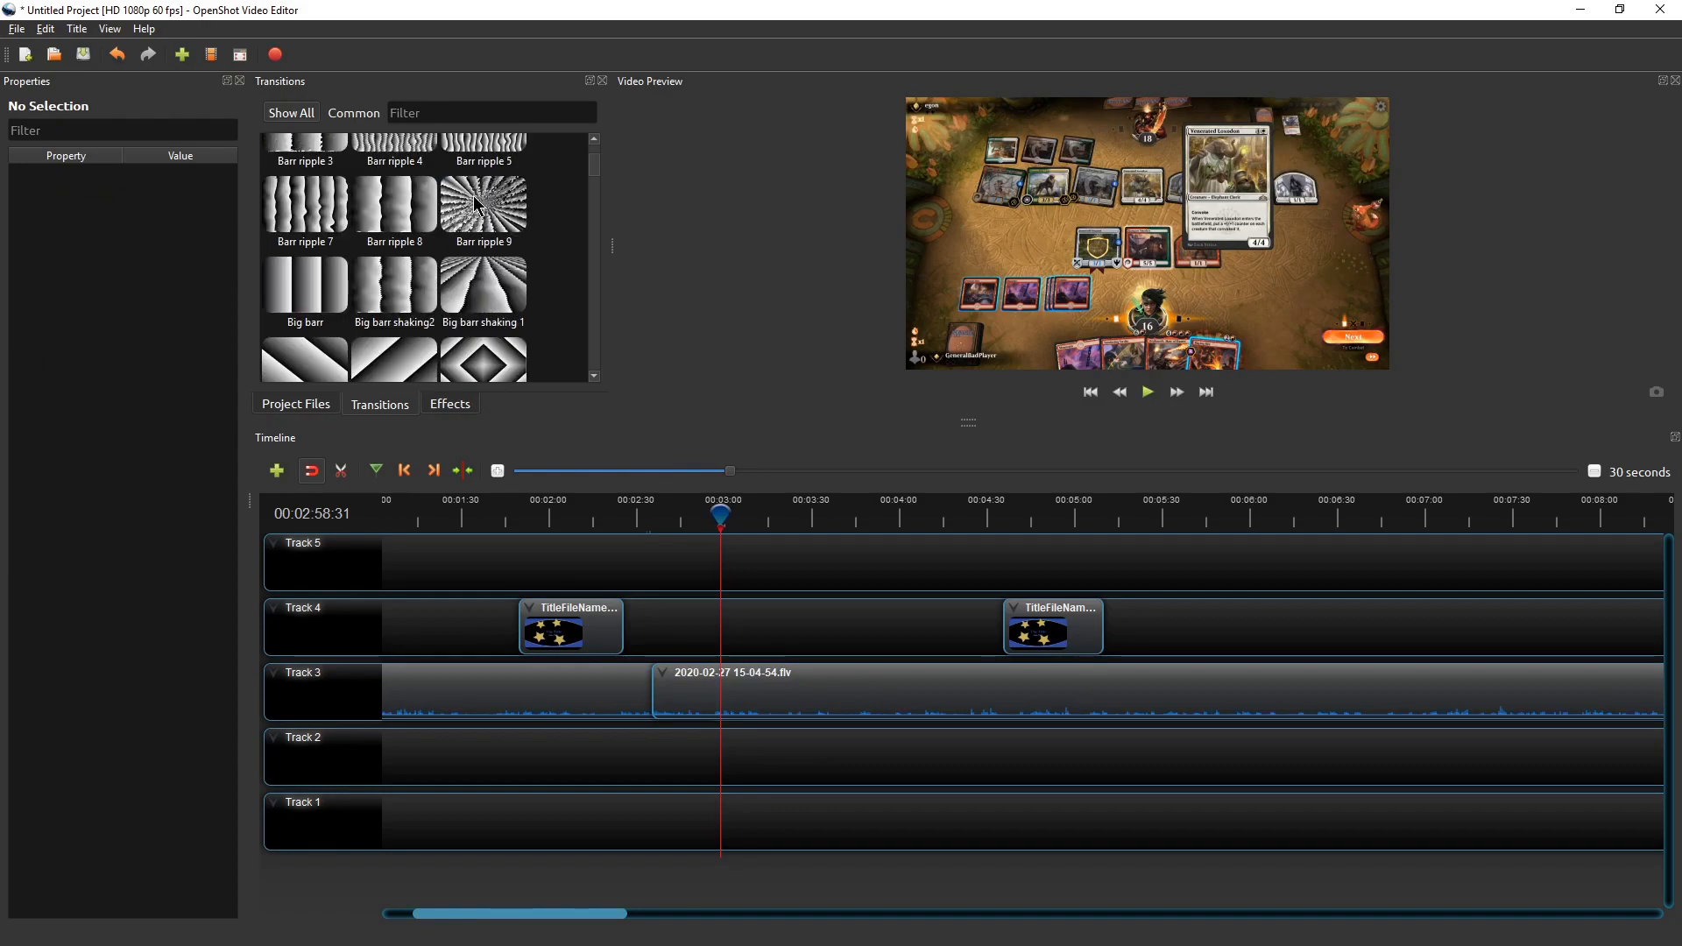
left_click_drag(553, 365, 726, 695)
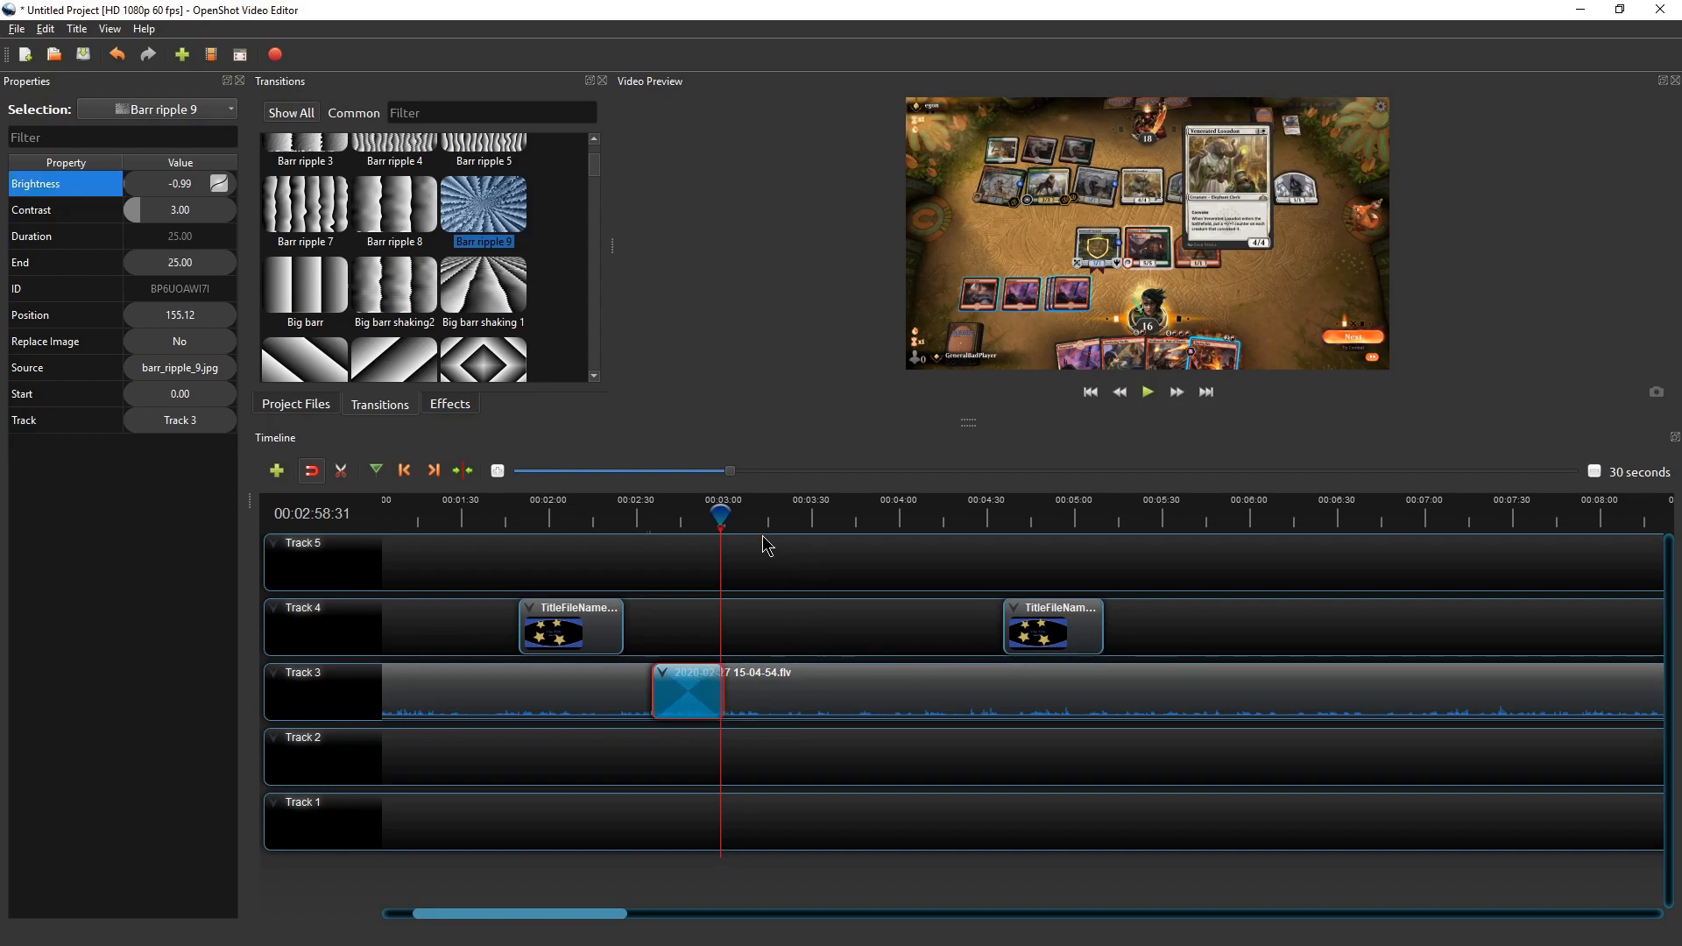
mouse_move(721, 513)
left_mouse_down()
mouse_move(637, 517)
mouse_move(716, 517)
left_mouse_up()
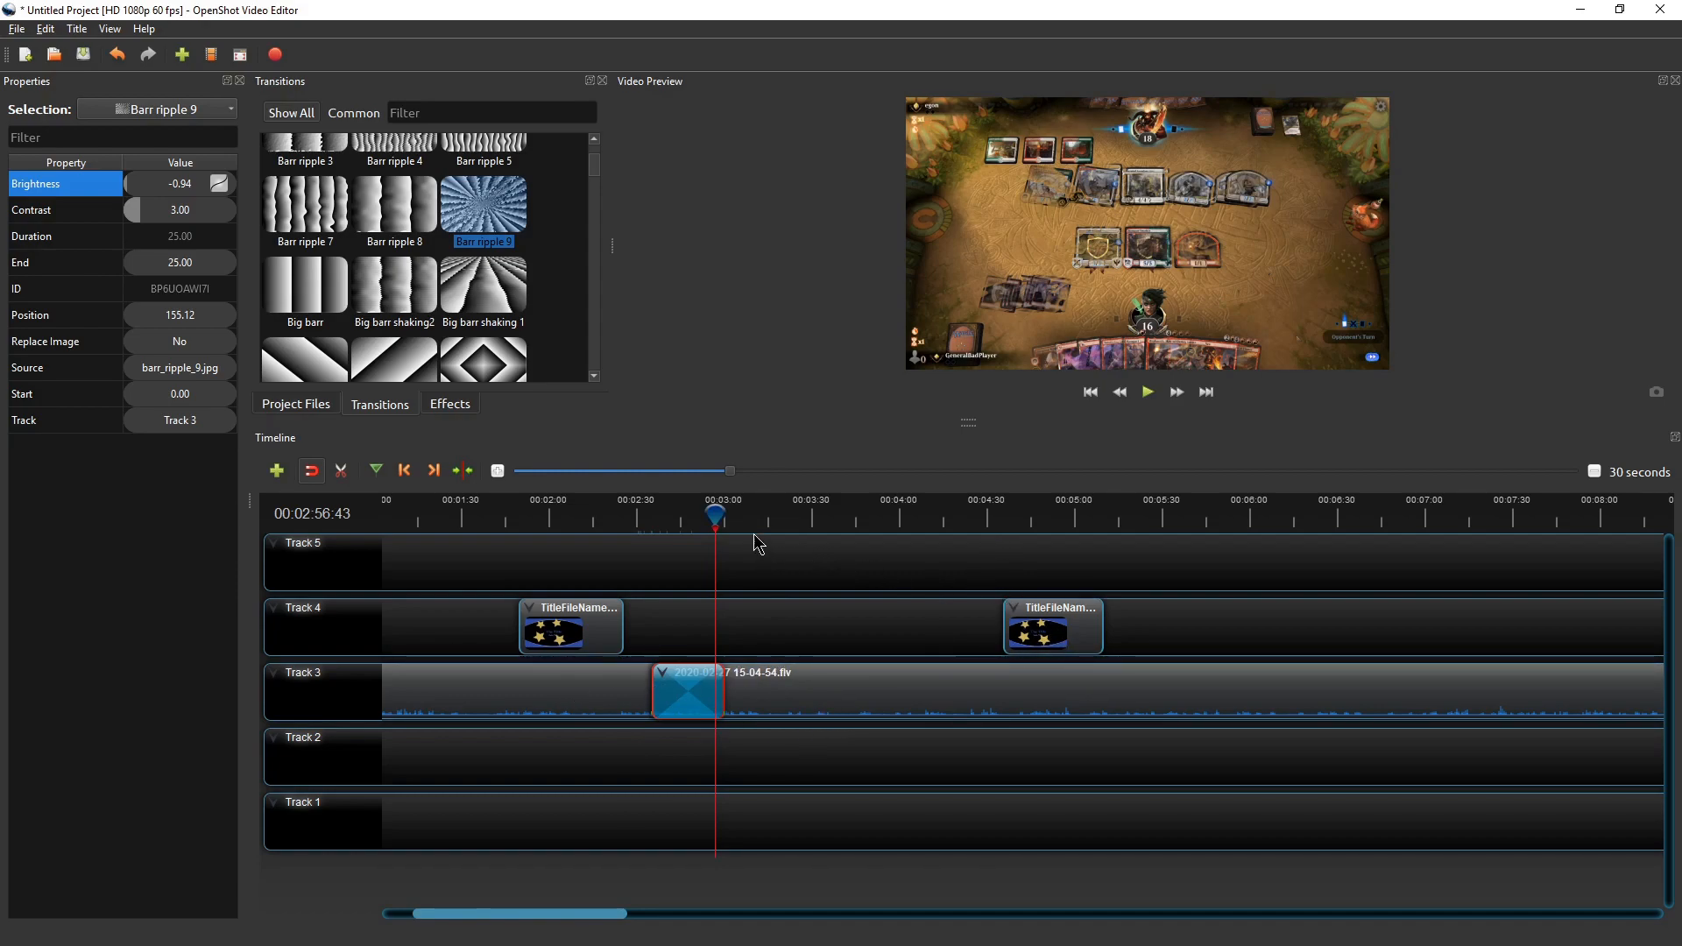
Move the Barr ripple 9 transition off the video pieces to Track 4 and delete it
left_click_drag(677, 600, 768, 612)
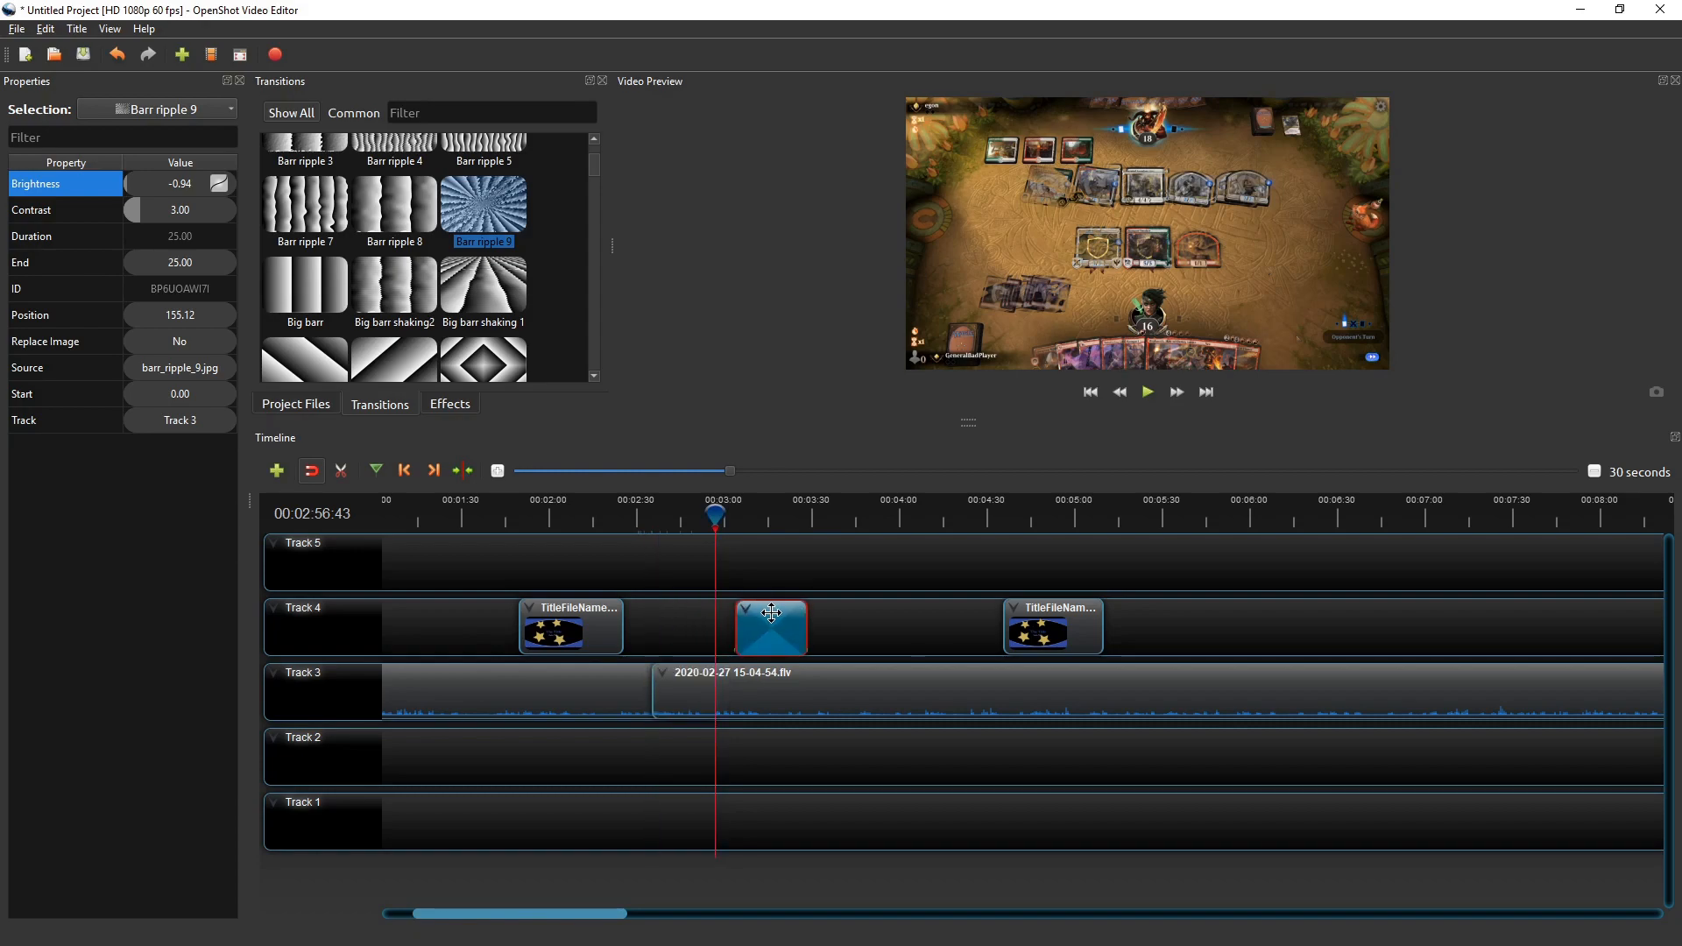
key("Delete")
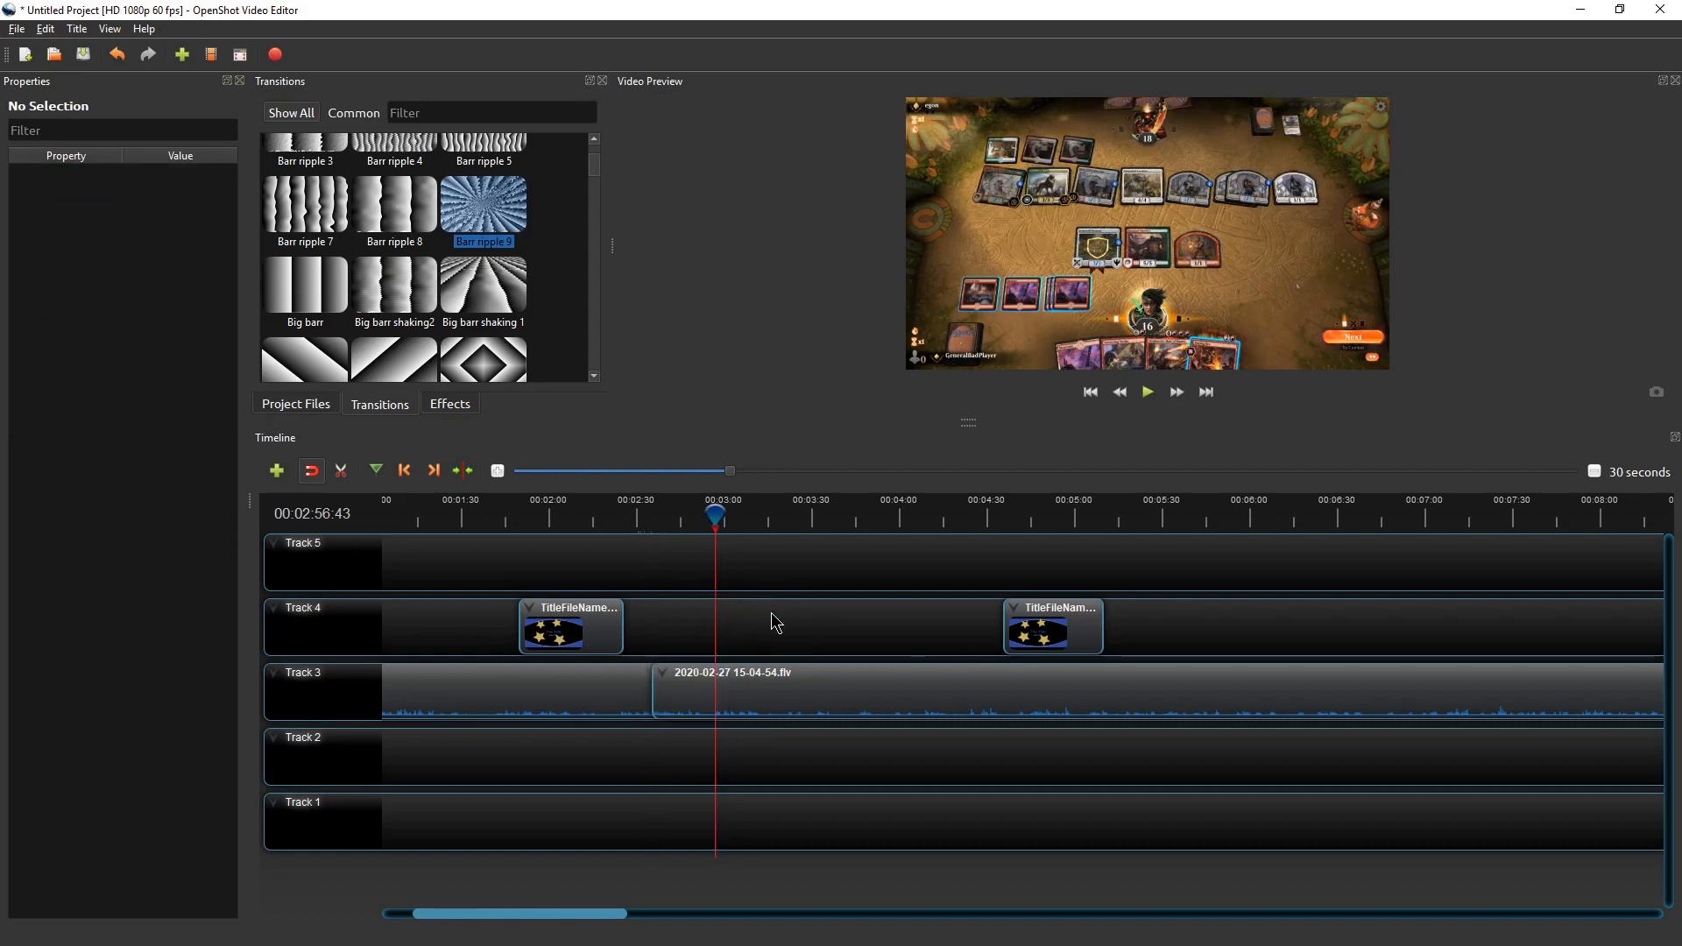
scroll(556, 366, "down", 3)
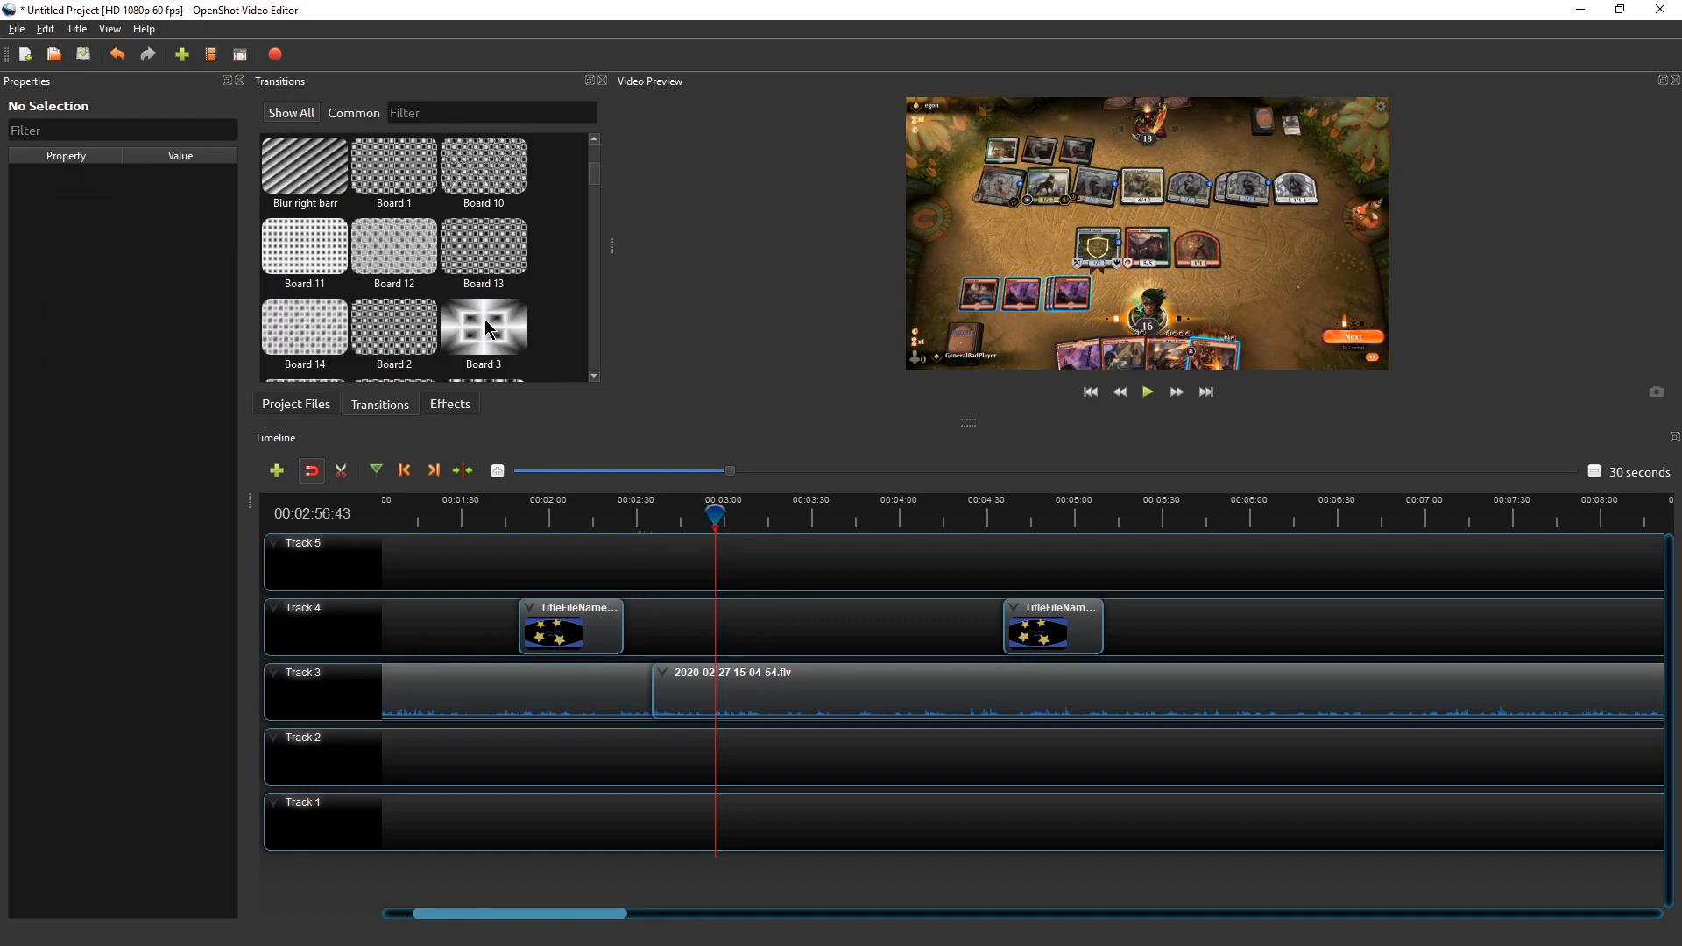
Place the Board 3 transition on Track 3 and move the second video piece to 169.82 seconds, deleting the fade over the overlap
left_click_drag(669, 570, 653, 683)
left_click_drag(793, 686, 826, 685)
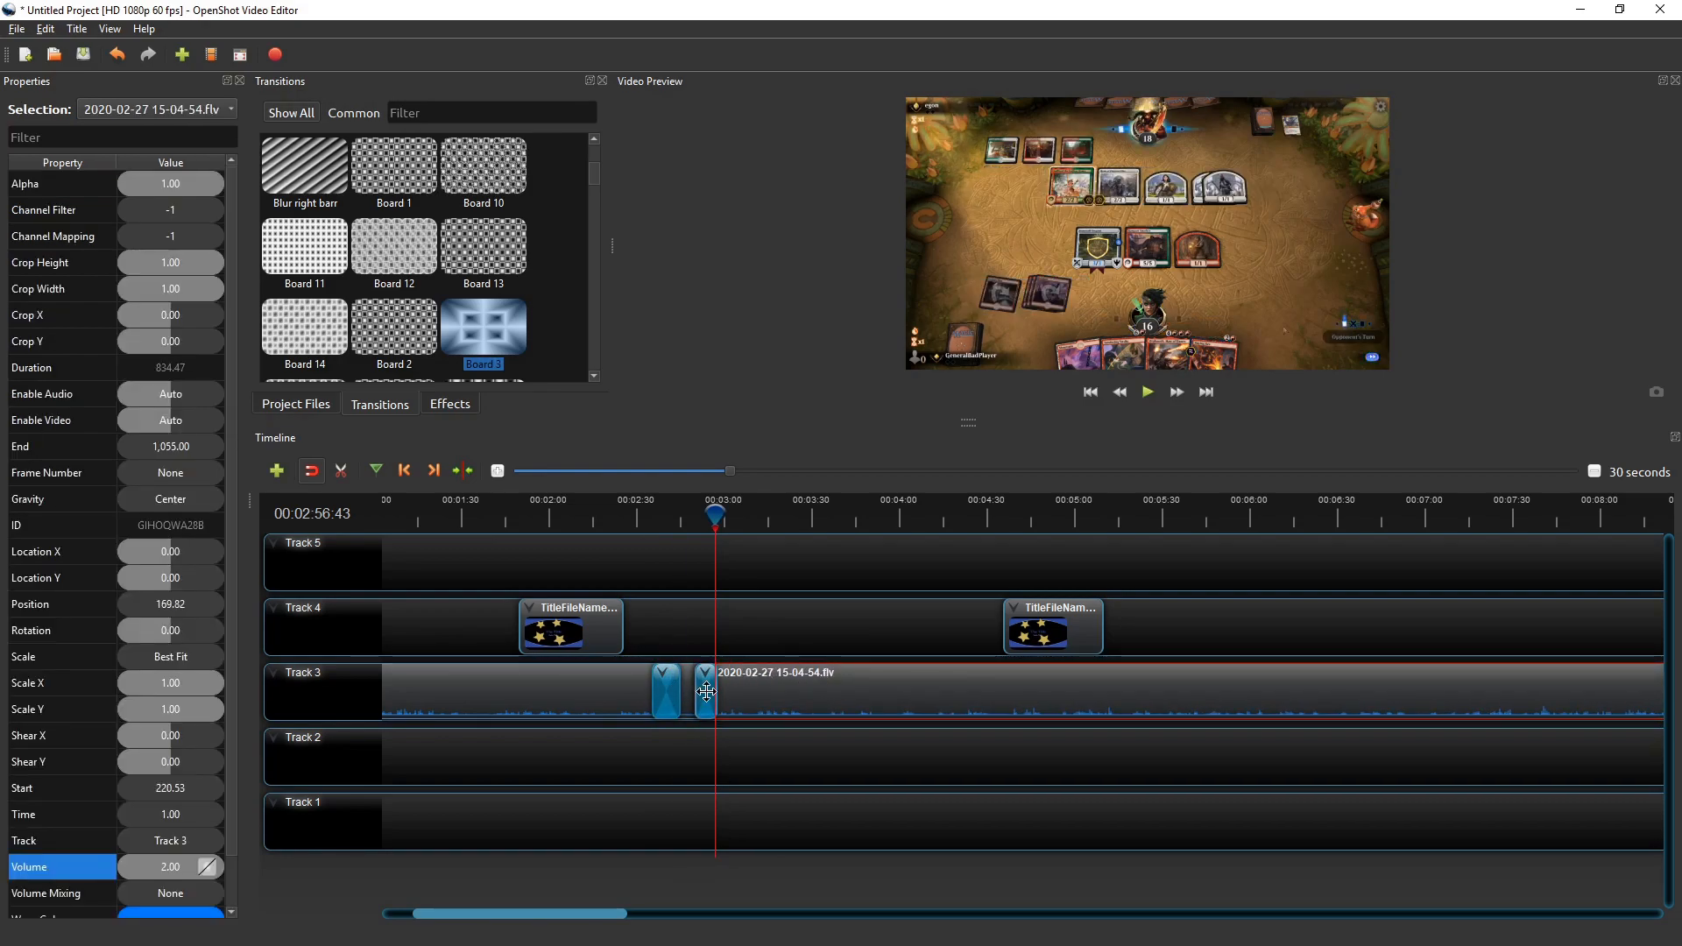
left_click(705, 692)
key("Delete")
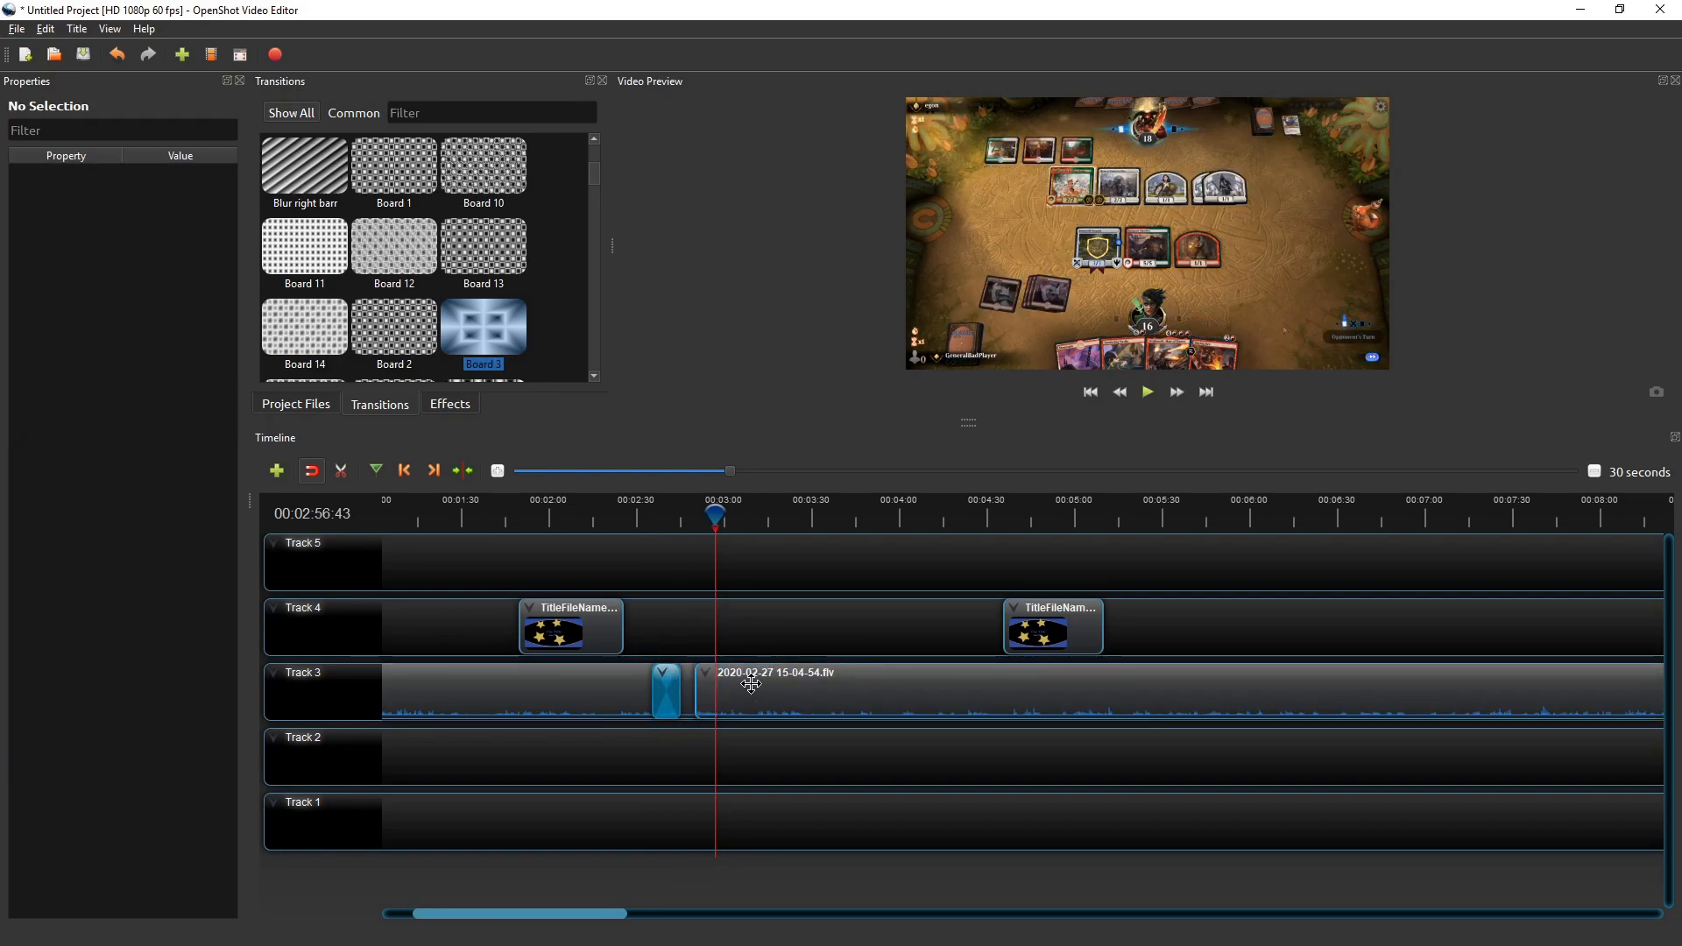
Move the second video piece to 165.12 seconds on Track 3 and delete the fade transition from its start
left_click_drag(771, 685, 767, 683)
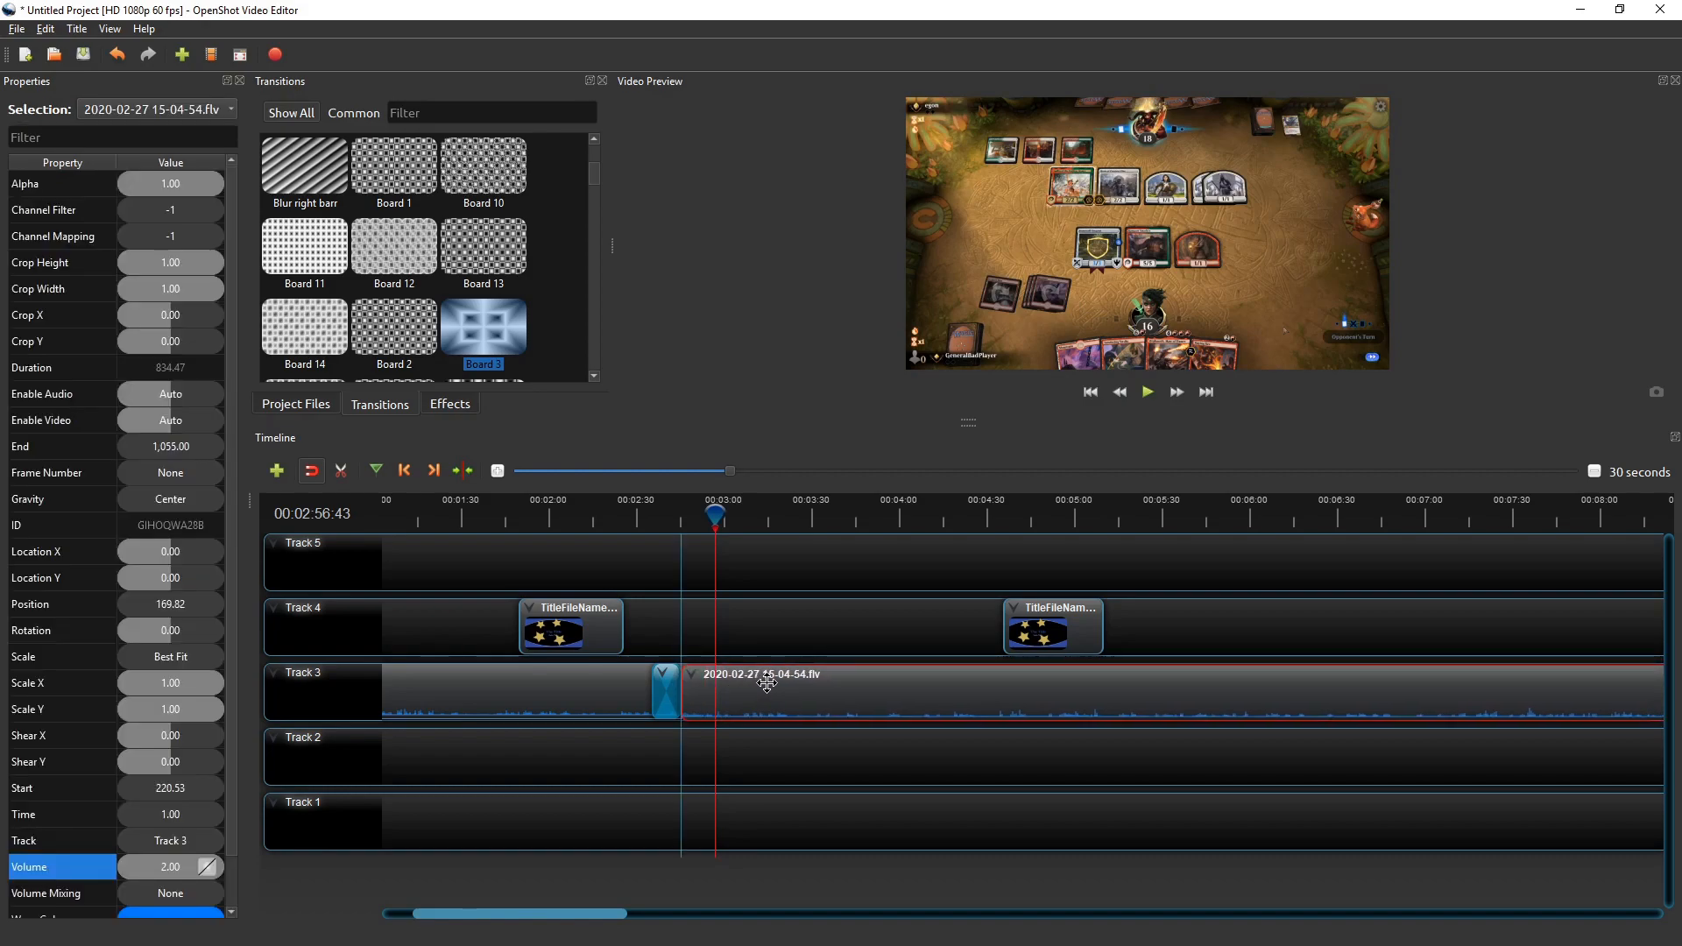
left_click(702, 689)
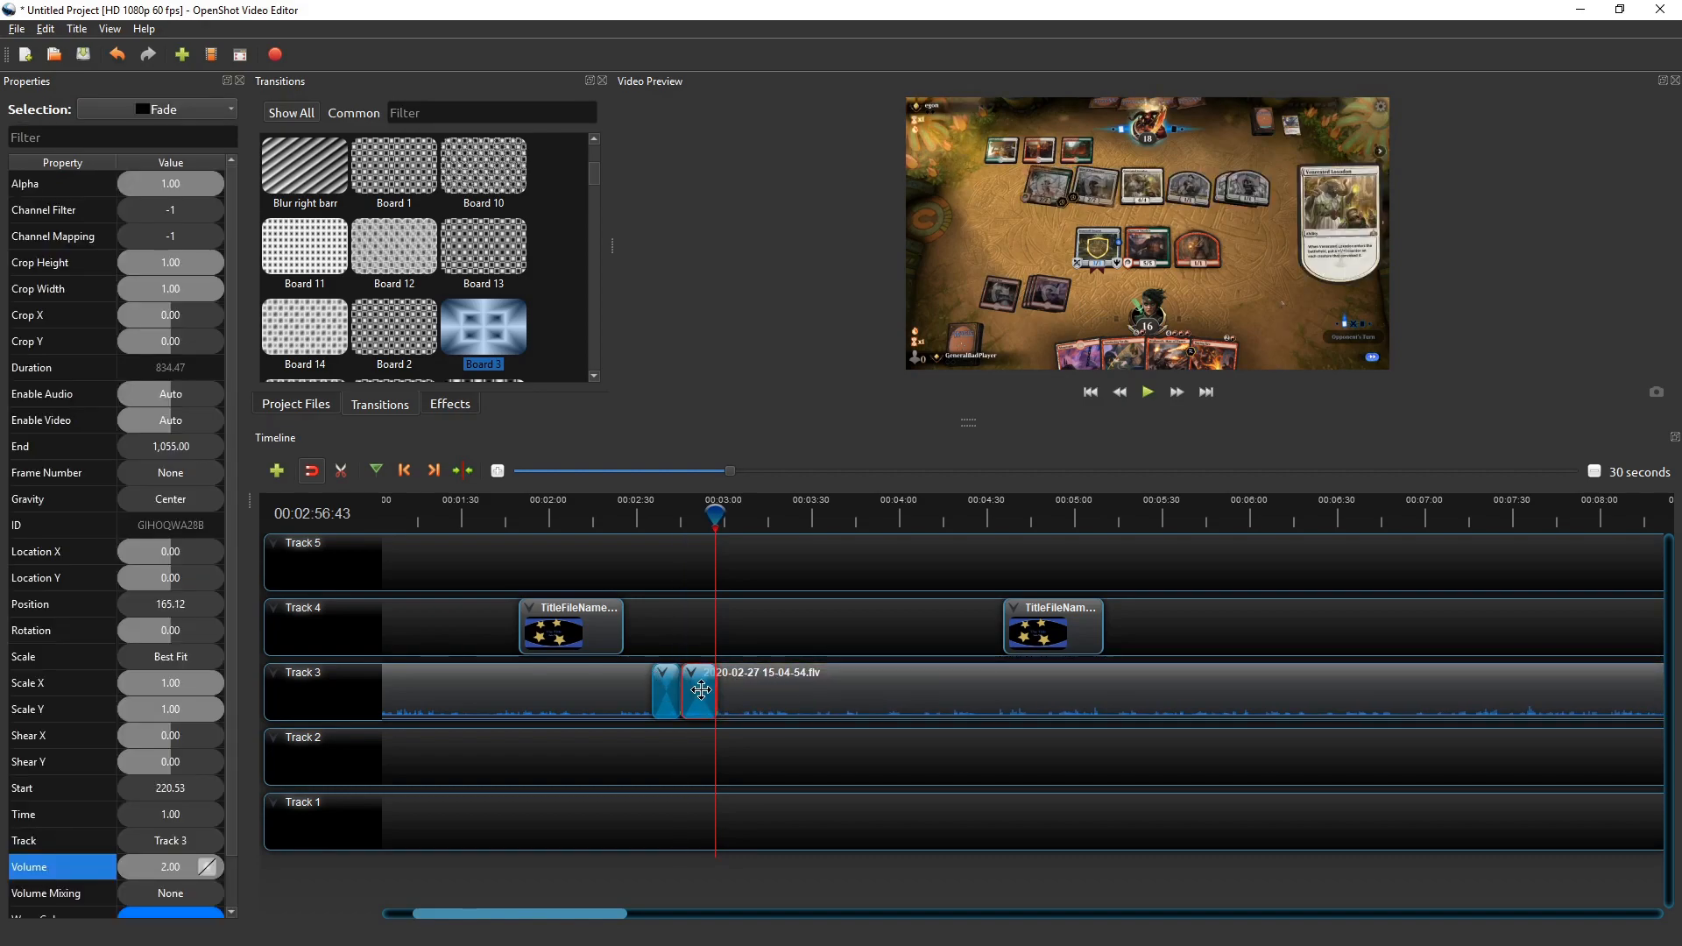
key("Delete")
Move the Board 3 transition to Track 4, then back onto the overlapping video pieces on Track 3 at 164.85 seconds
left_click_drag(665, 702, 788, 629)
left_click_drag(716, 515, 823, 520)
left_click_drag(795, 629, 674, 690)
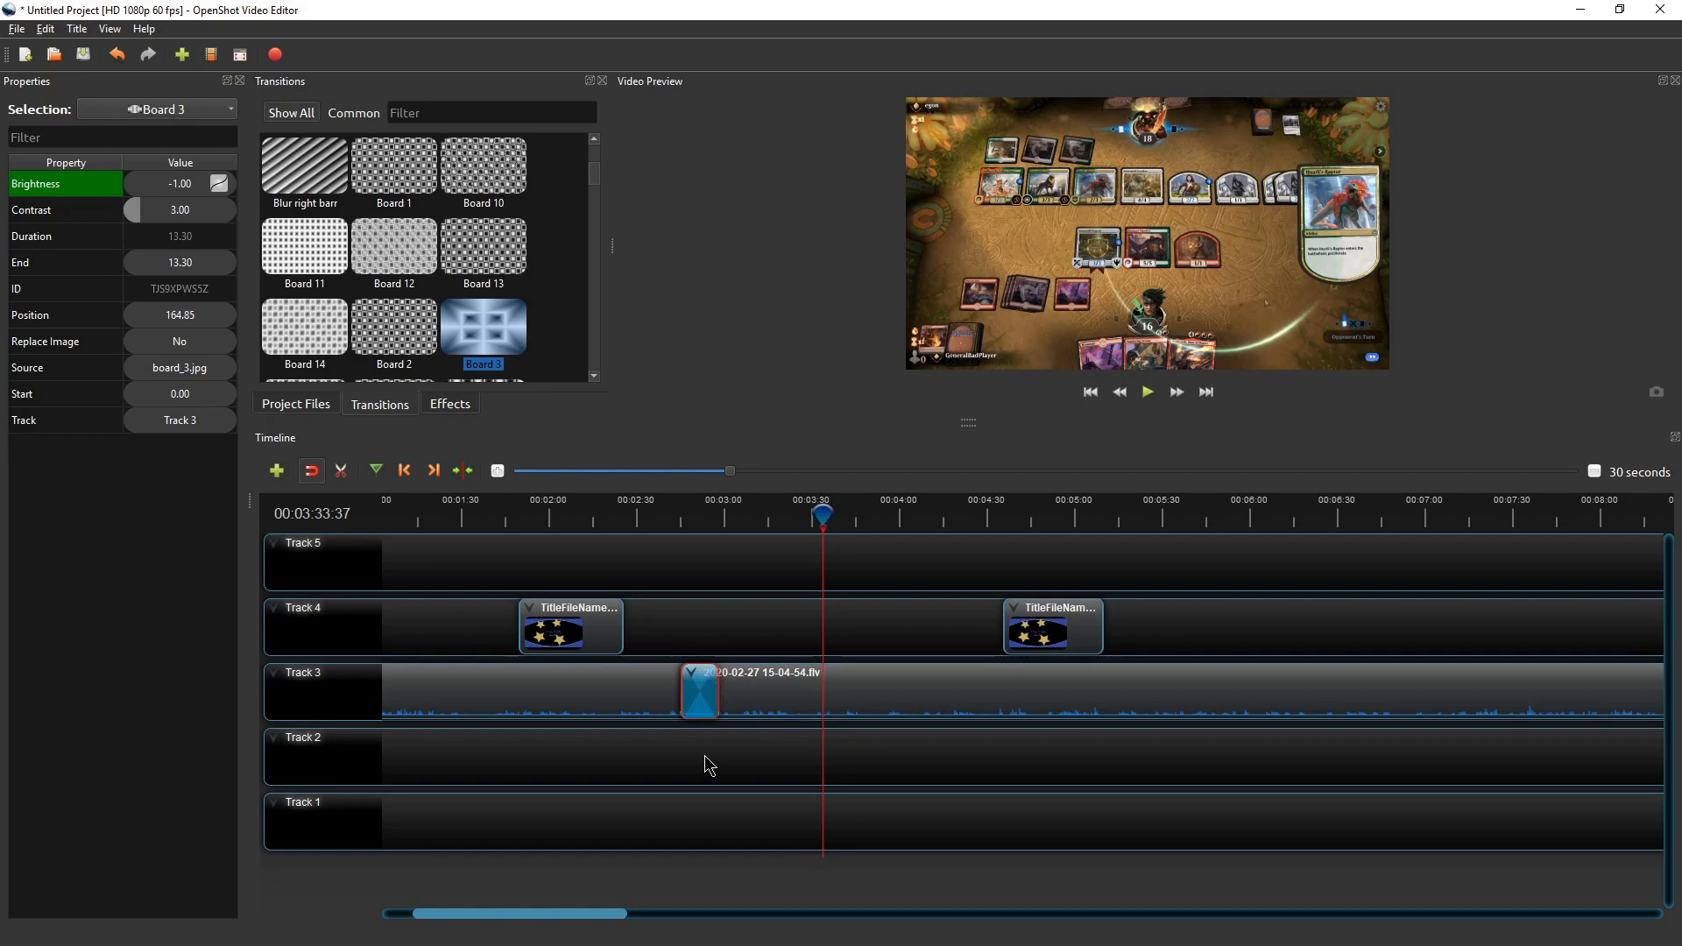
Scrub the playhead through the Board 3 transition on Track 3 and delete the transition
left_click(497, 471)
left_click(498, 471)
left_click(498, 472)
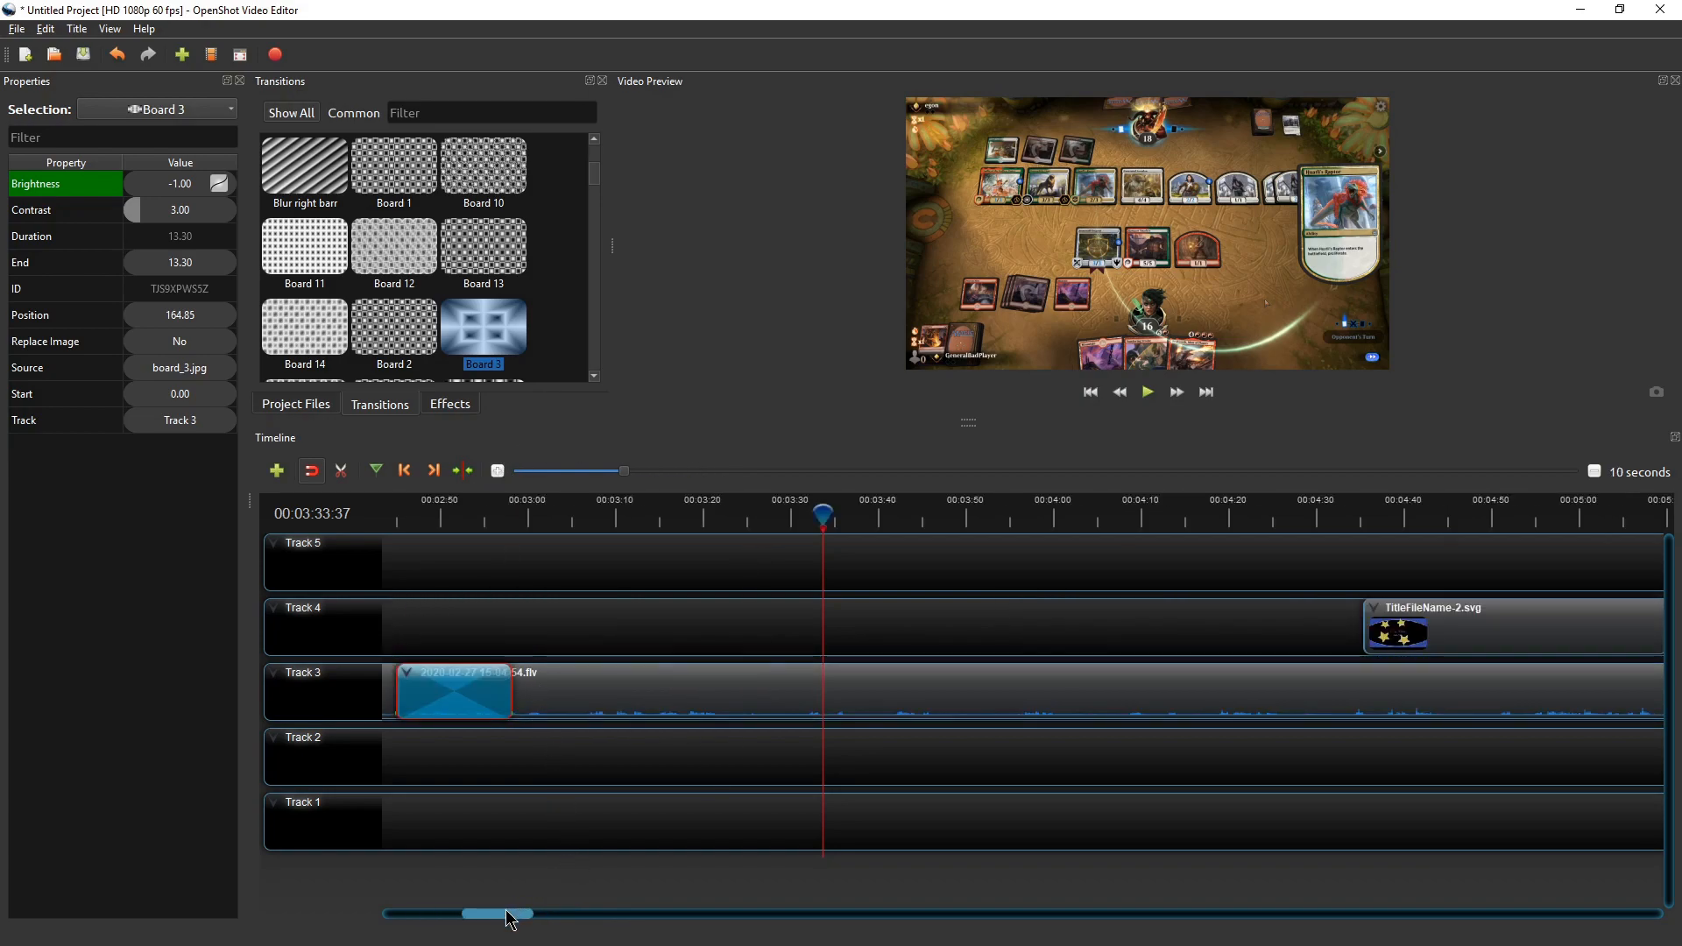
left_click_drag(511, 917, 495, 917)
left_click_drag(1063, 526, 725, 517)
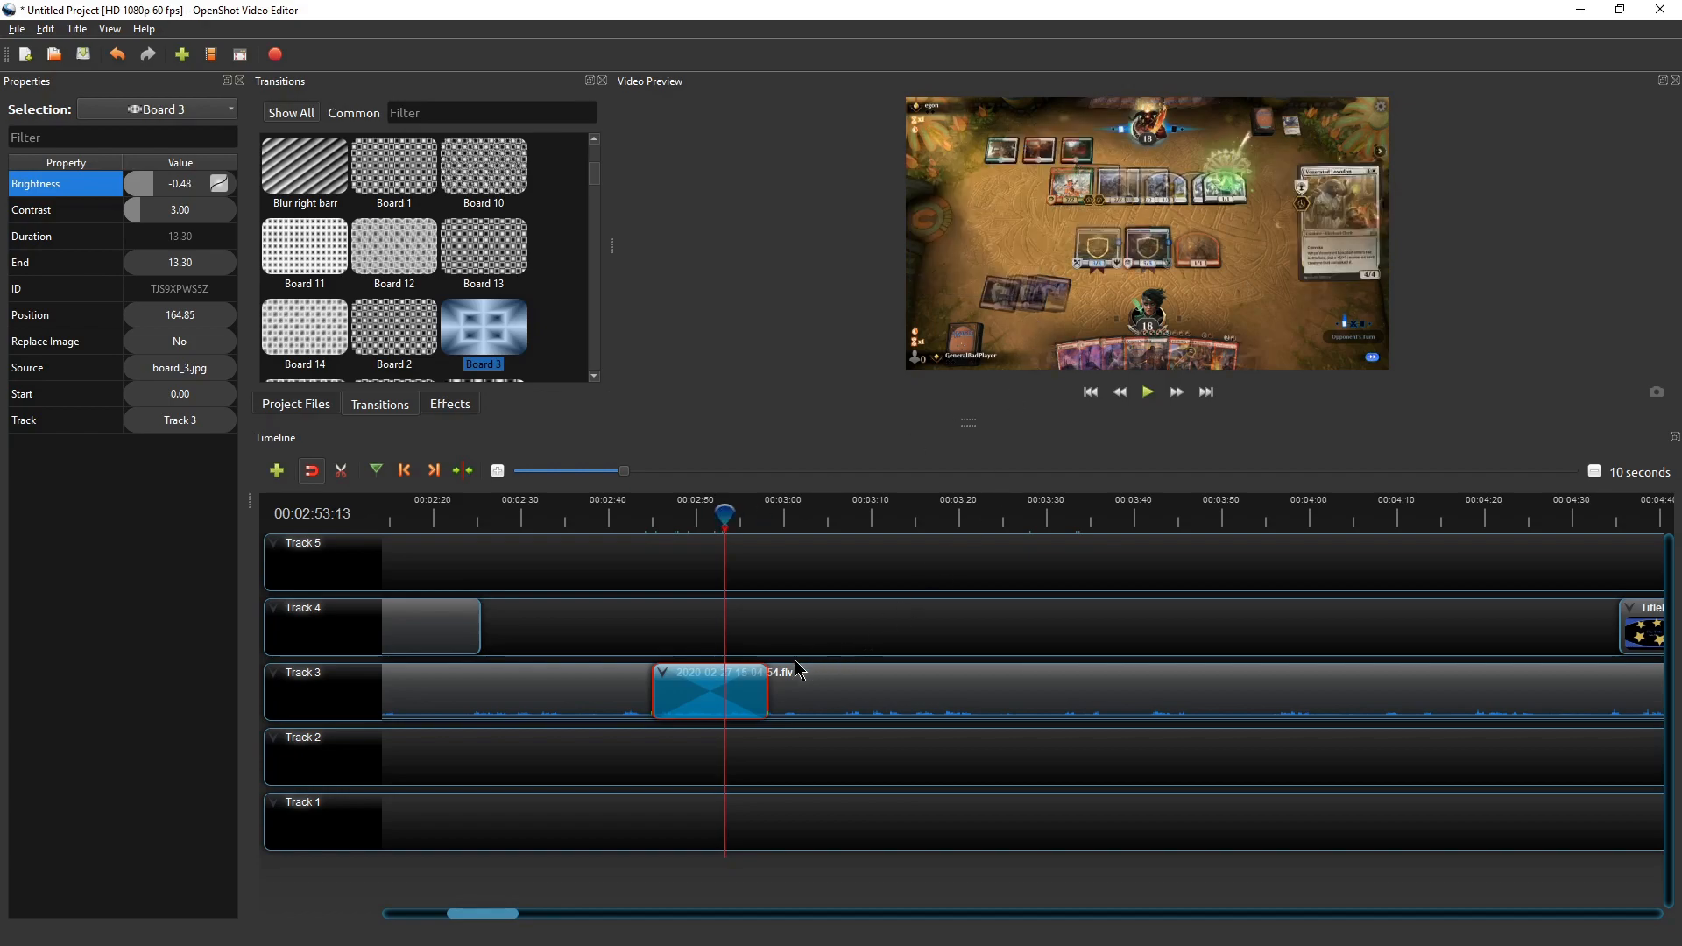
key("Delete")
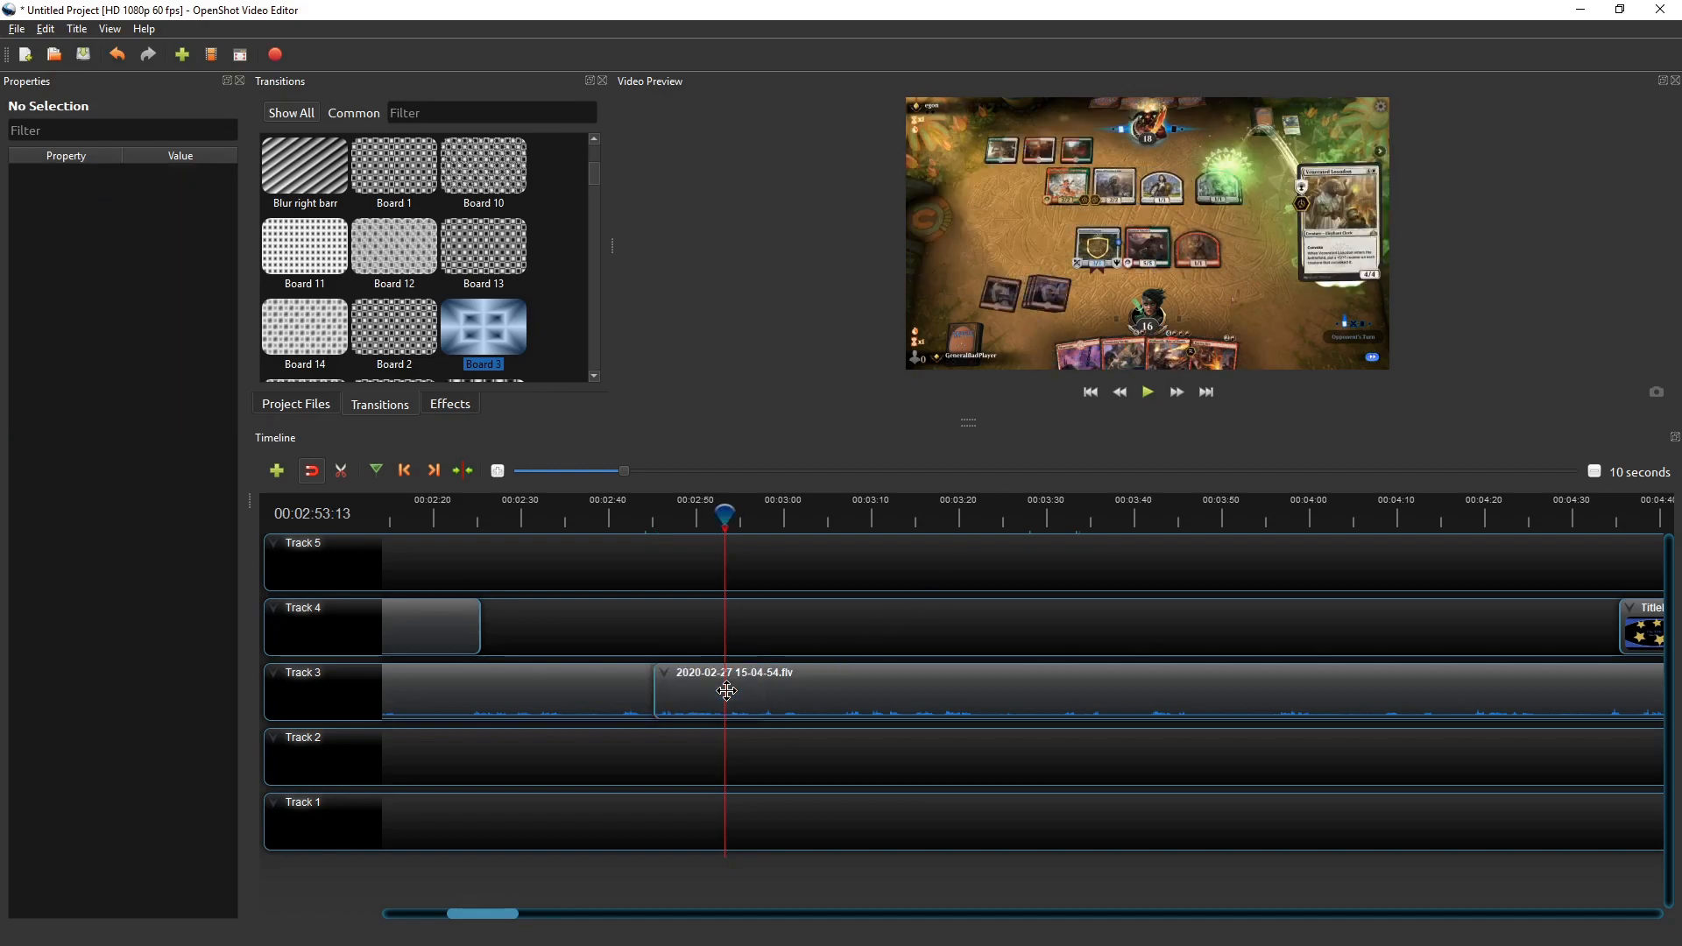
Place a 12.7-second Board 8 transition over the overlapping video pieces at 165.15 seconds and scrub through it
scroll(552, 320, "up", 5)
scroll(504, 311, "down", 5)
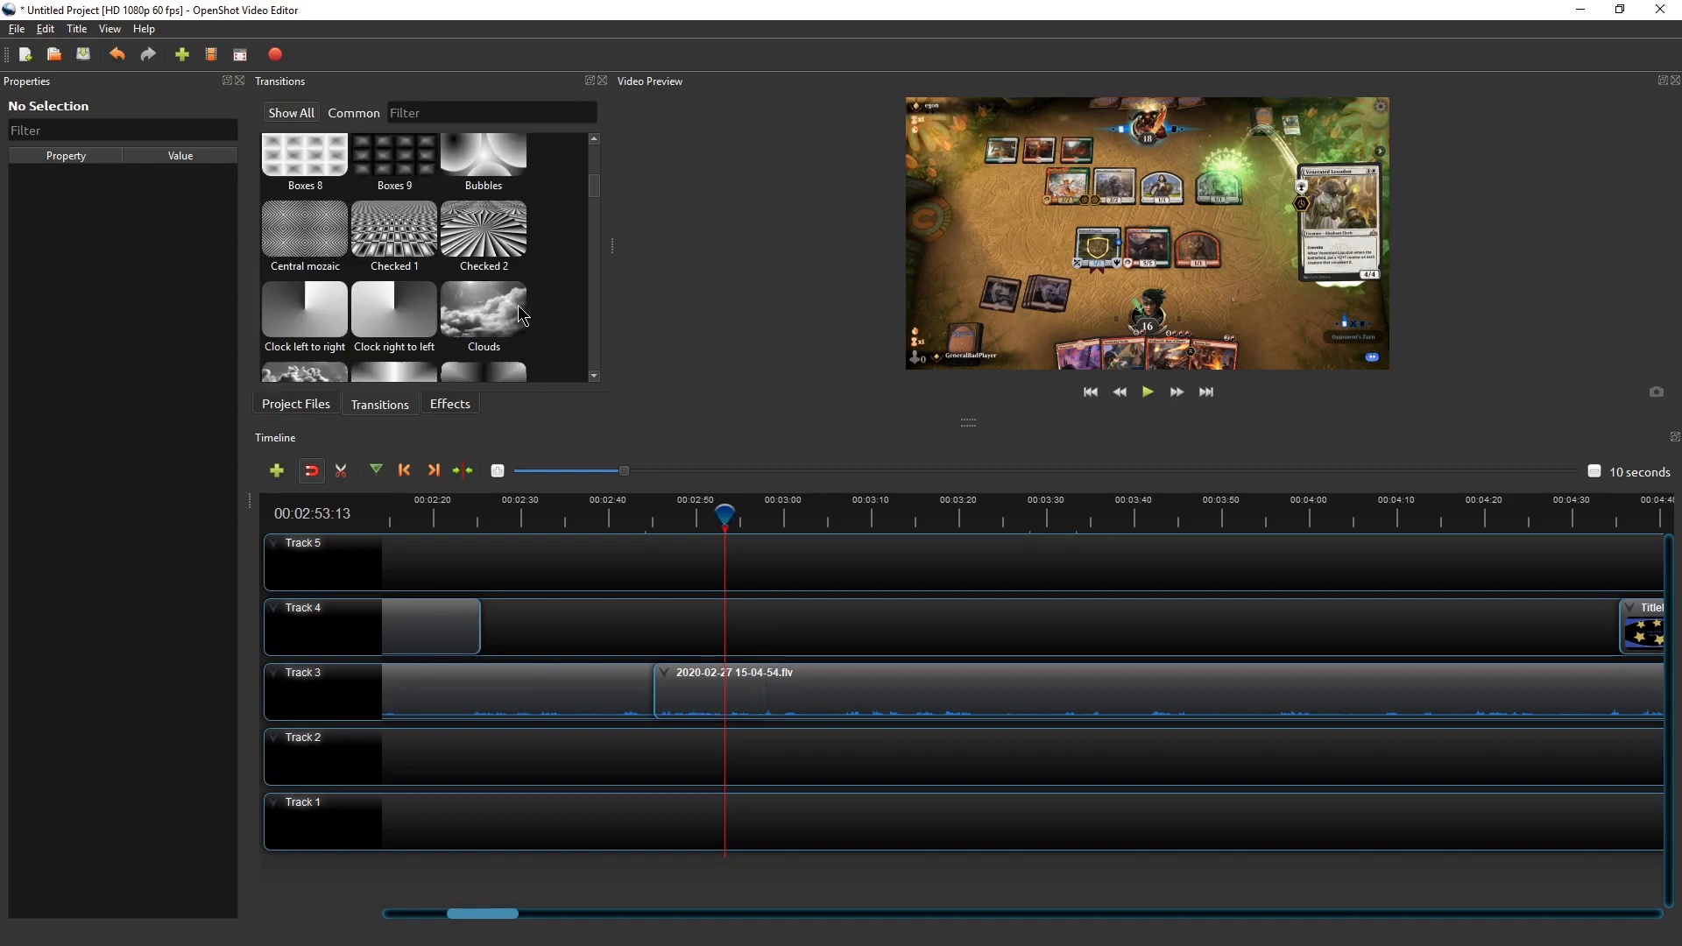
left_click_drag(396, 309, 654, 685)
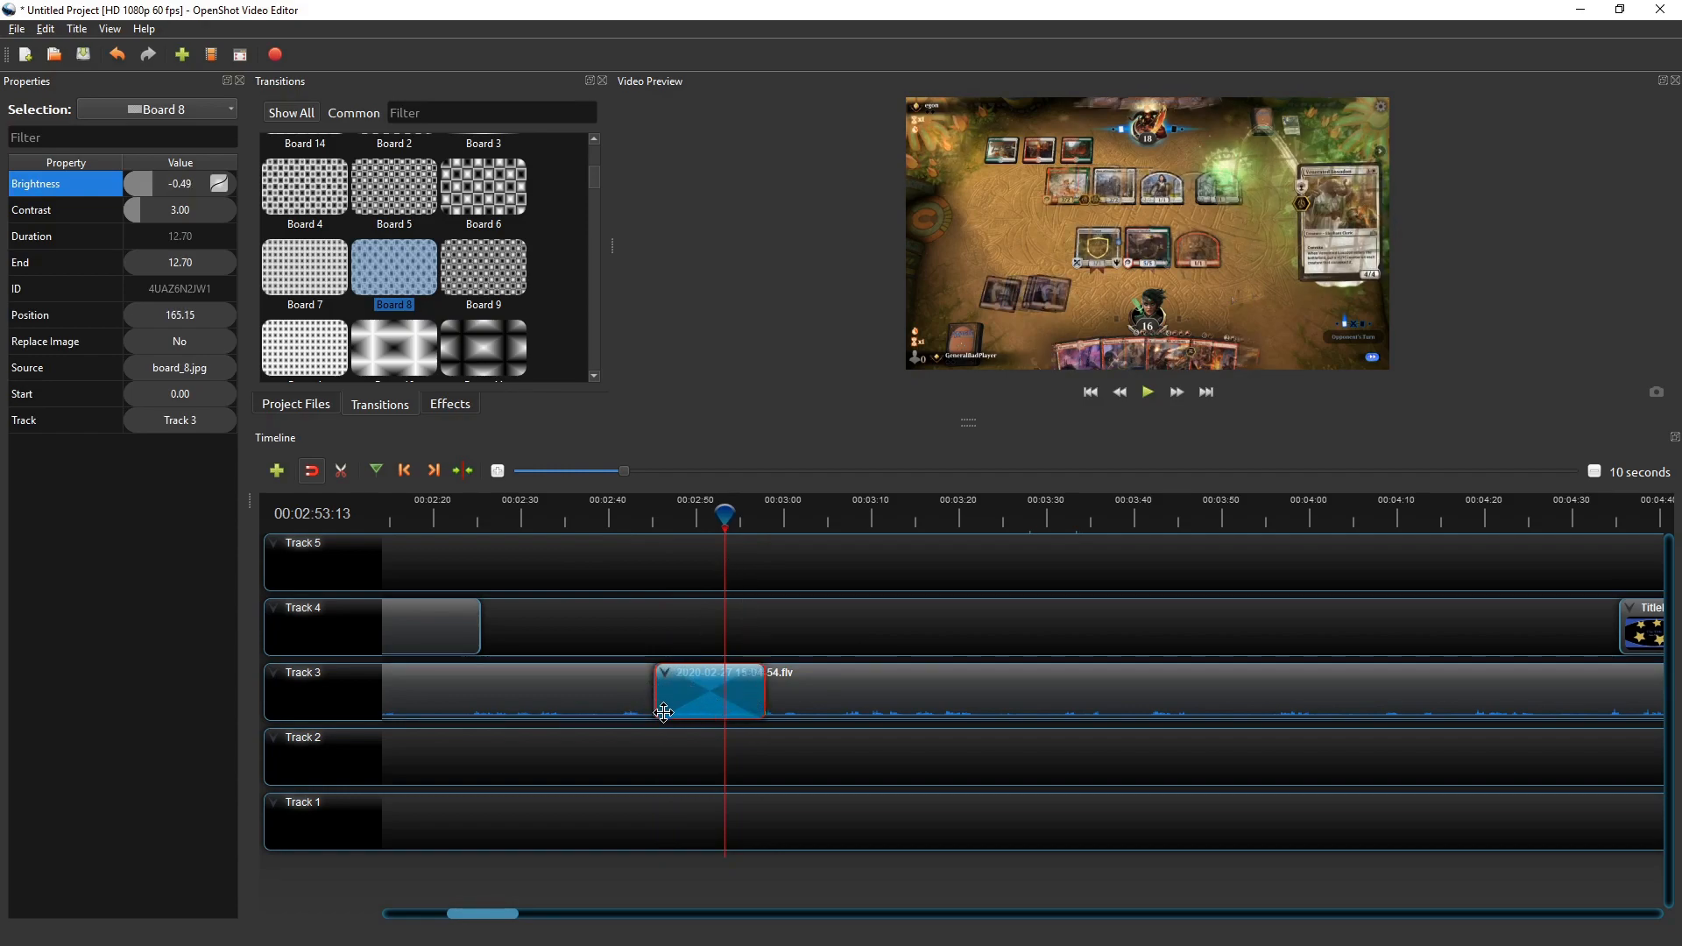
mouse_move(711, 515)
left_mouse_down()
mouse_move(640, 524)
mouse_move(733, 514)
mouse_move(624, 528)
mouse_move(719, 510)
left_mouse_up()
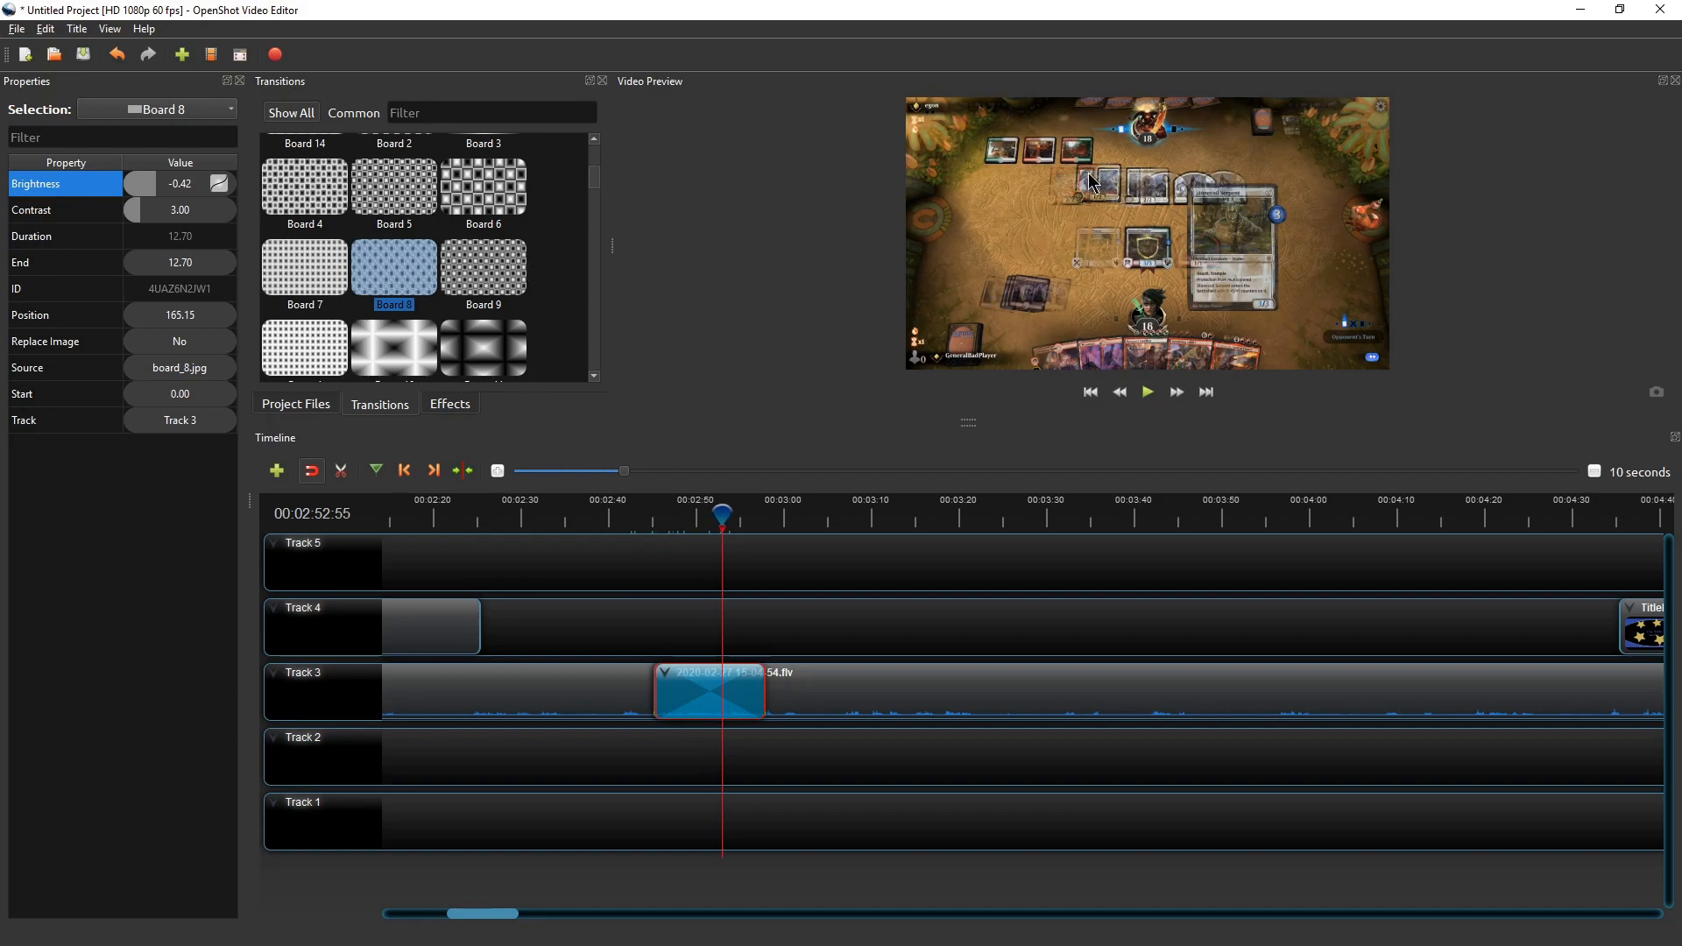
mouse_move(723, 515)
left_mouse_down()
mouse_move(770, 513)
mouse_move(732, 514)
left_mouse_up()
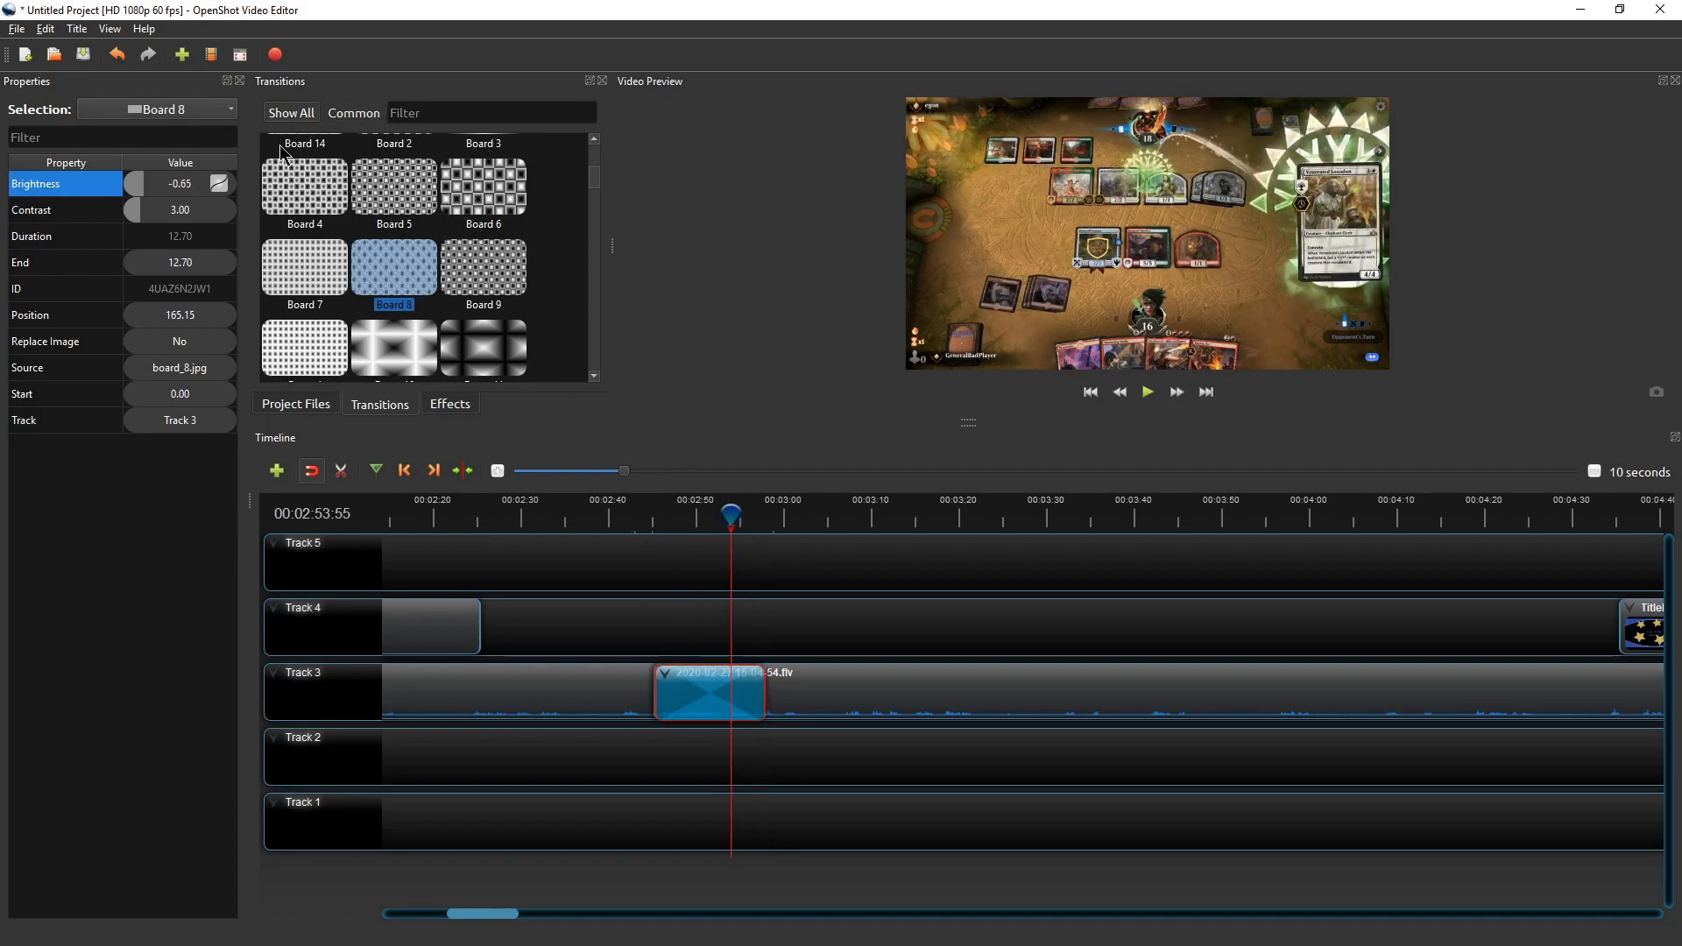
Remove the Board 8 transition and move the second video piece to the end of the first, at 177.75 seconds
left_click(663, 594)
left_click_drag(854, 683, 968, 678)
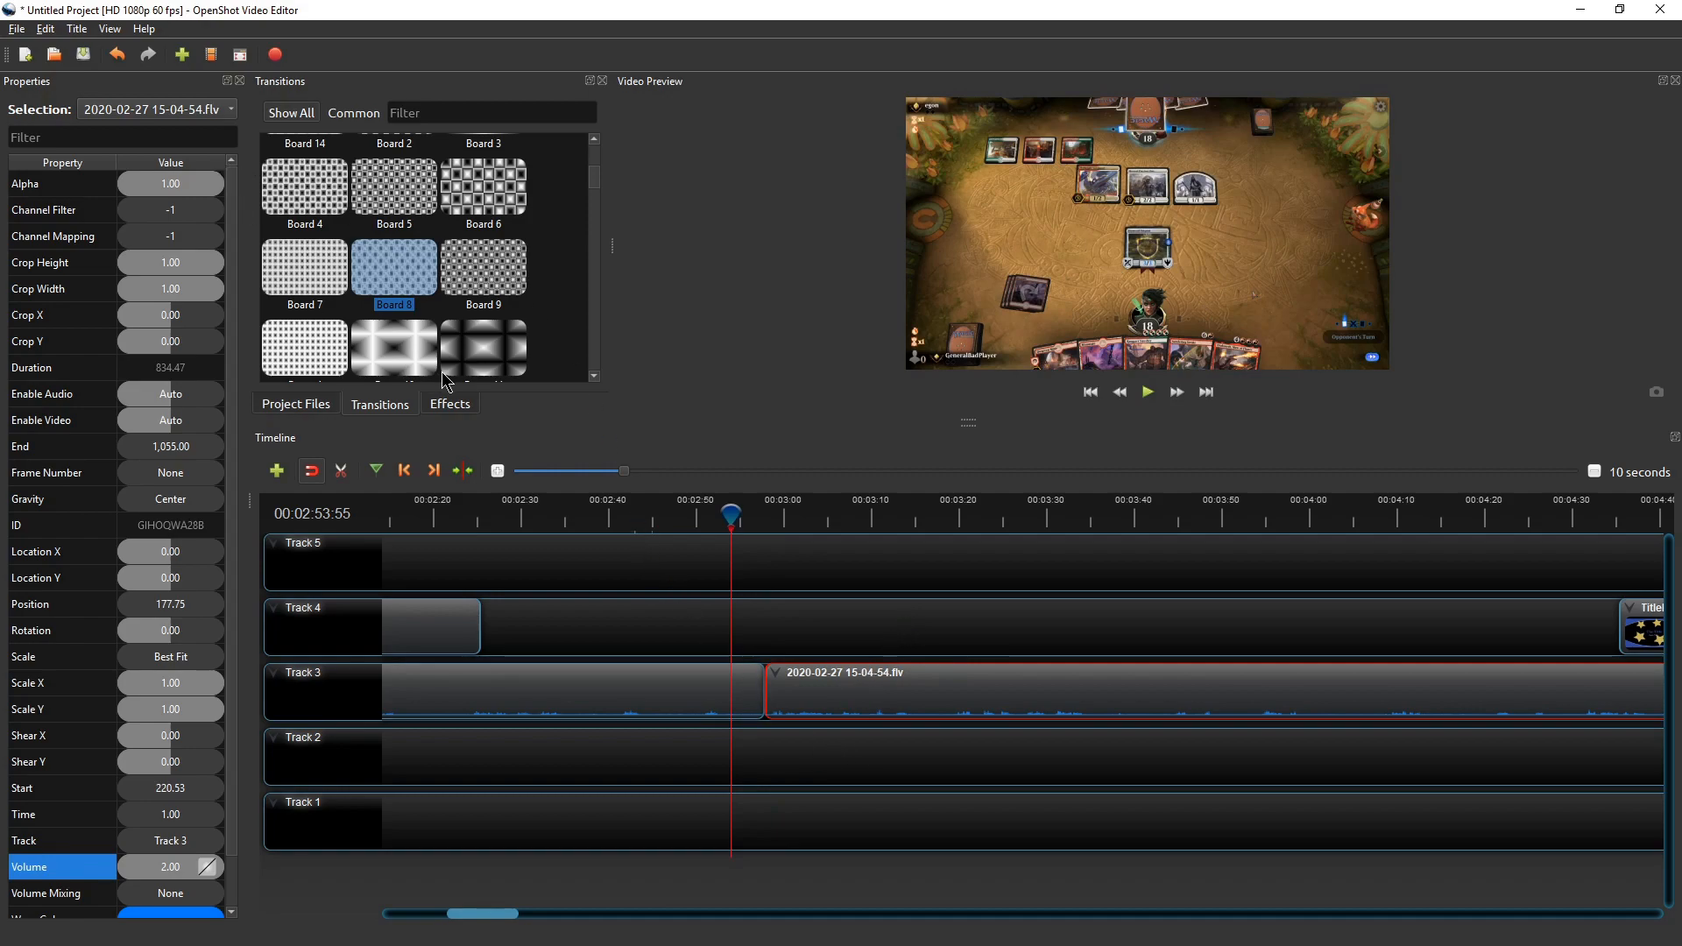
Apply the Negative effect to the second video piece on Track 3 and scrub across its start to preview it
left_click(456, 408)
scroll(369, 311, "down", 3)
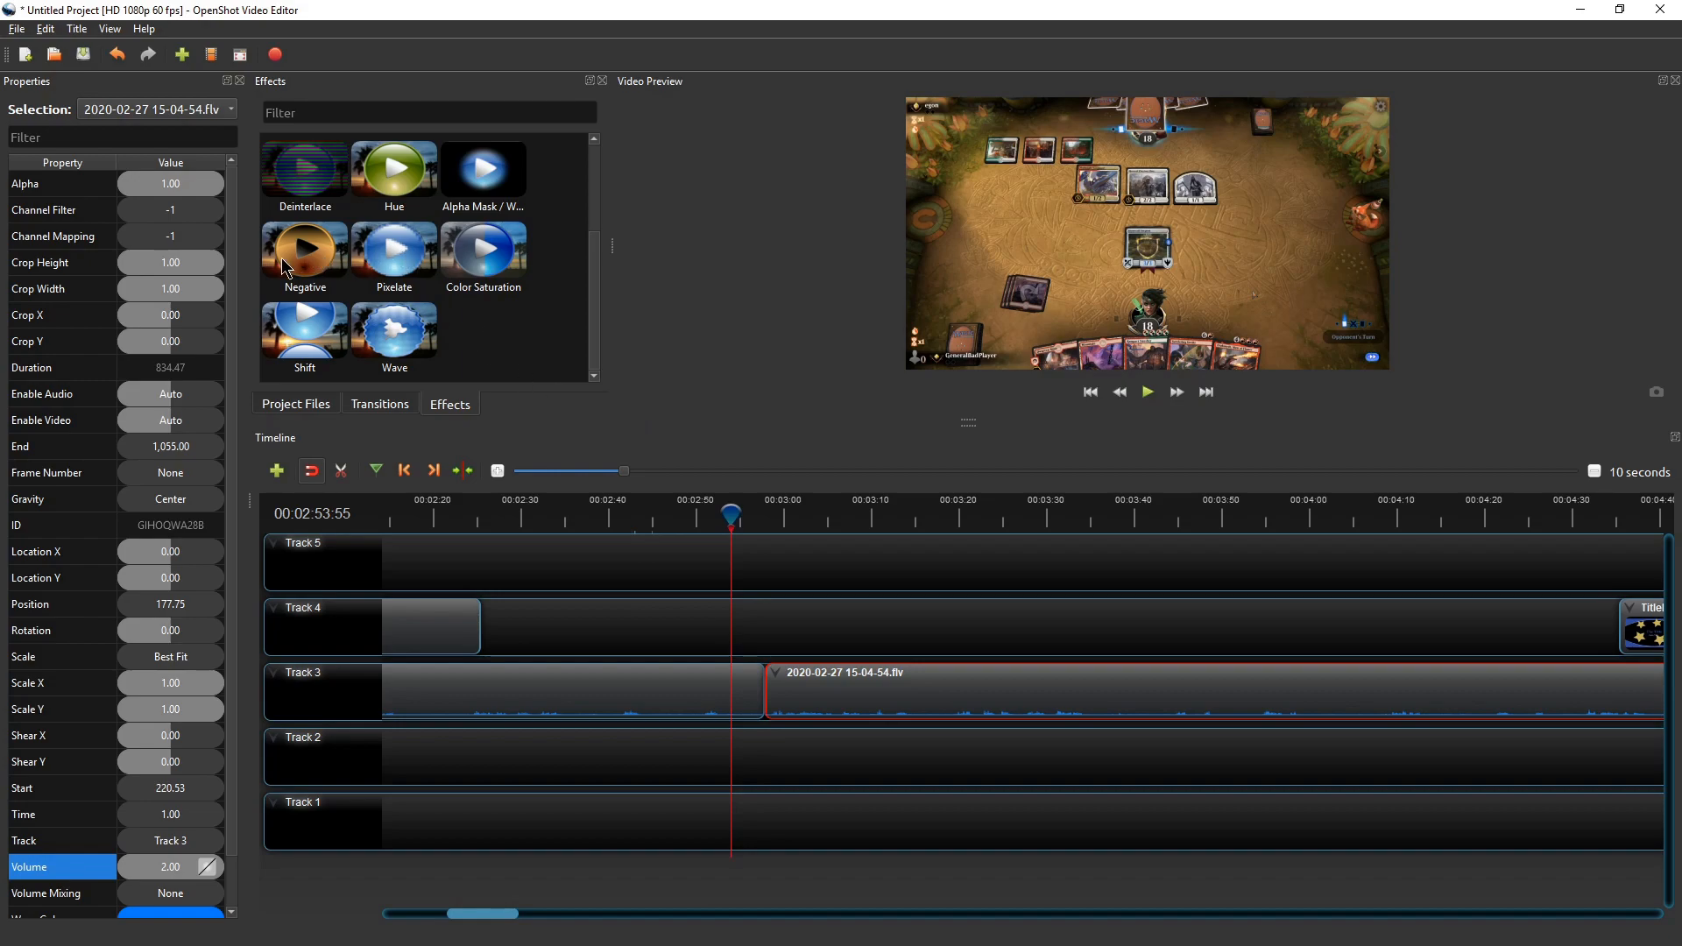
left_click_drag(401, 291, 819, 625)
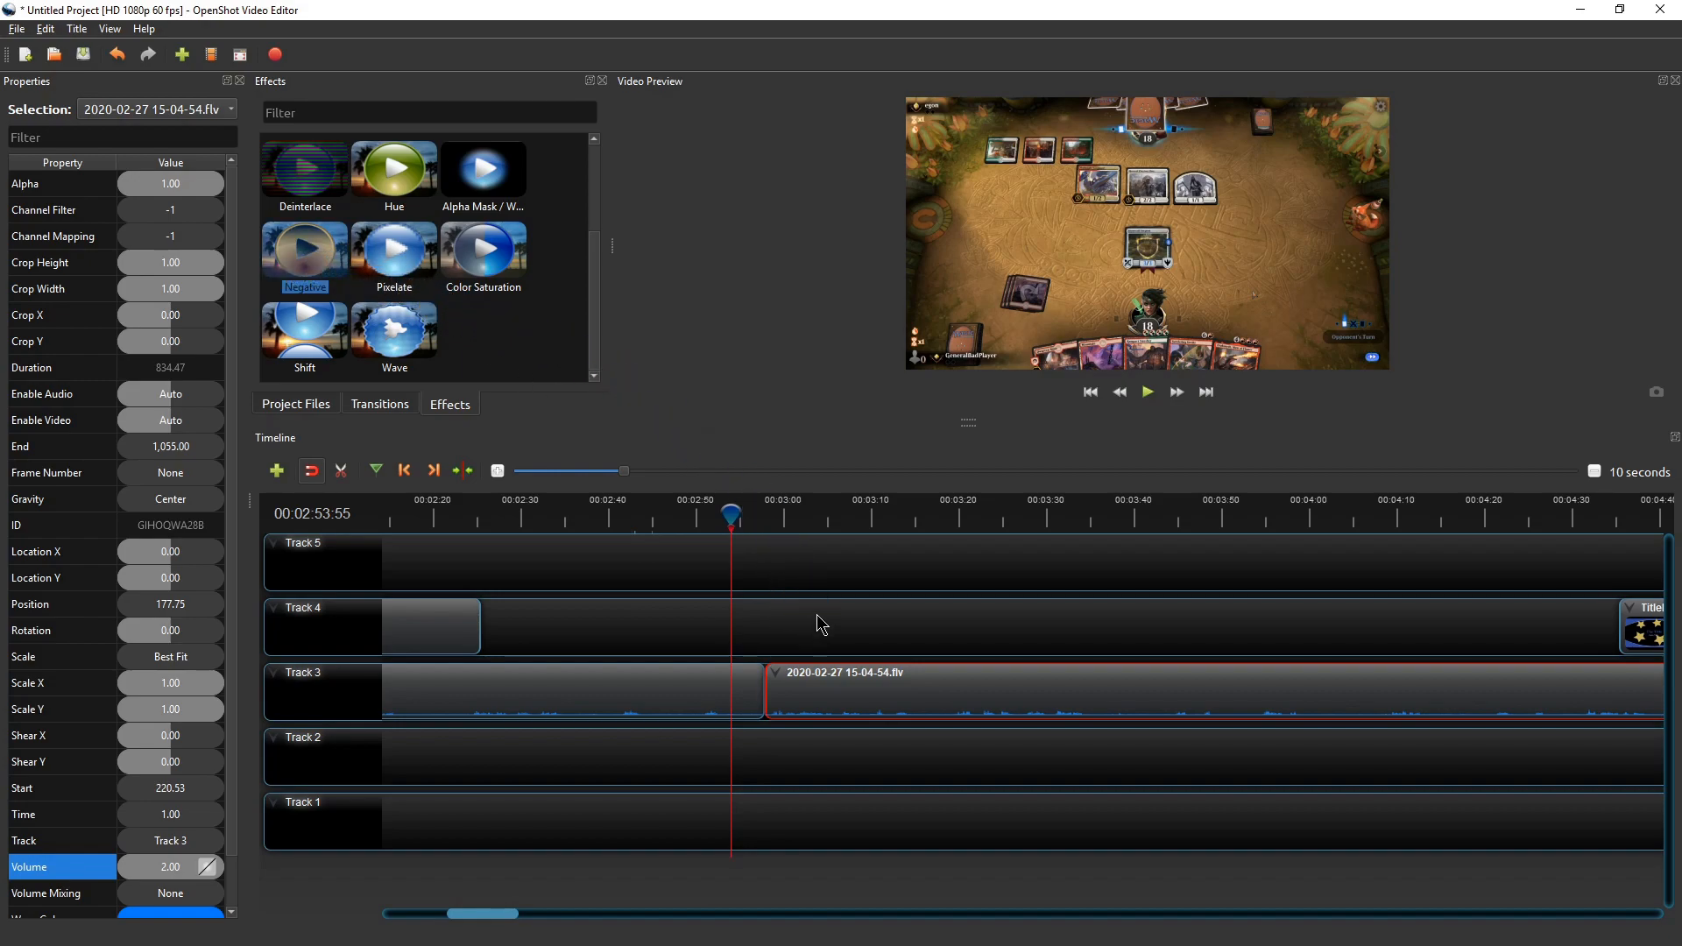
left_click_drag(359, 289, 670, 517)
left_click_drag(806, 691, 804, 693)
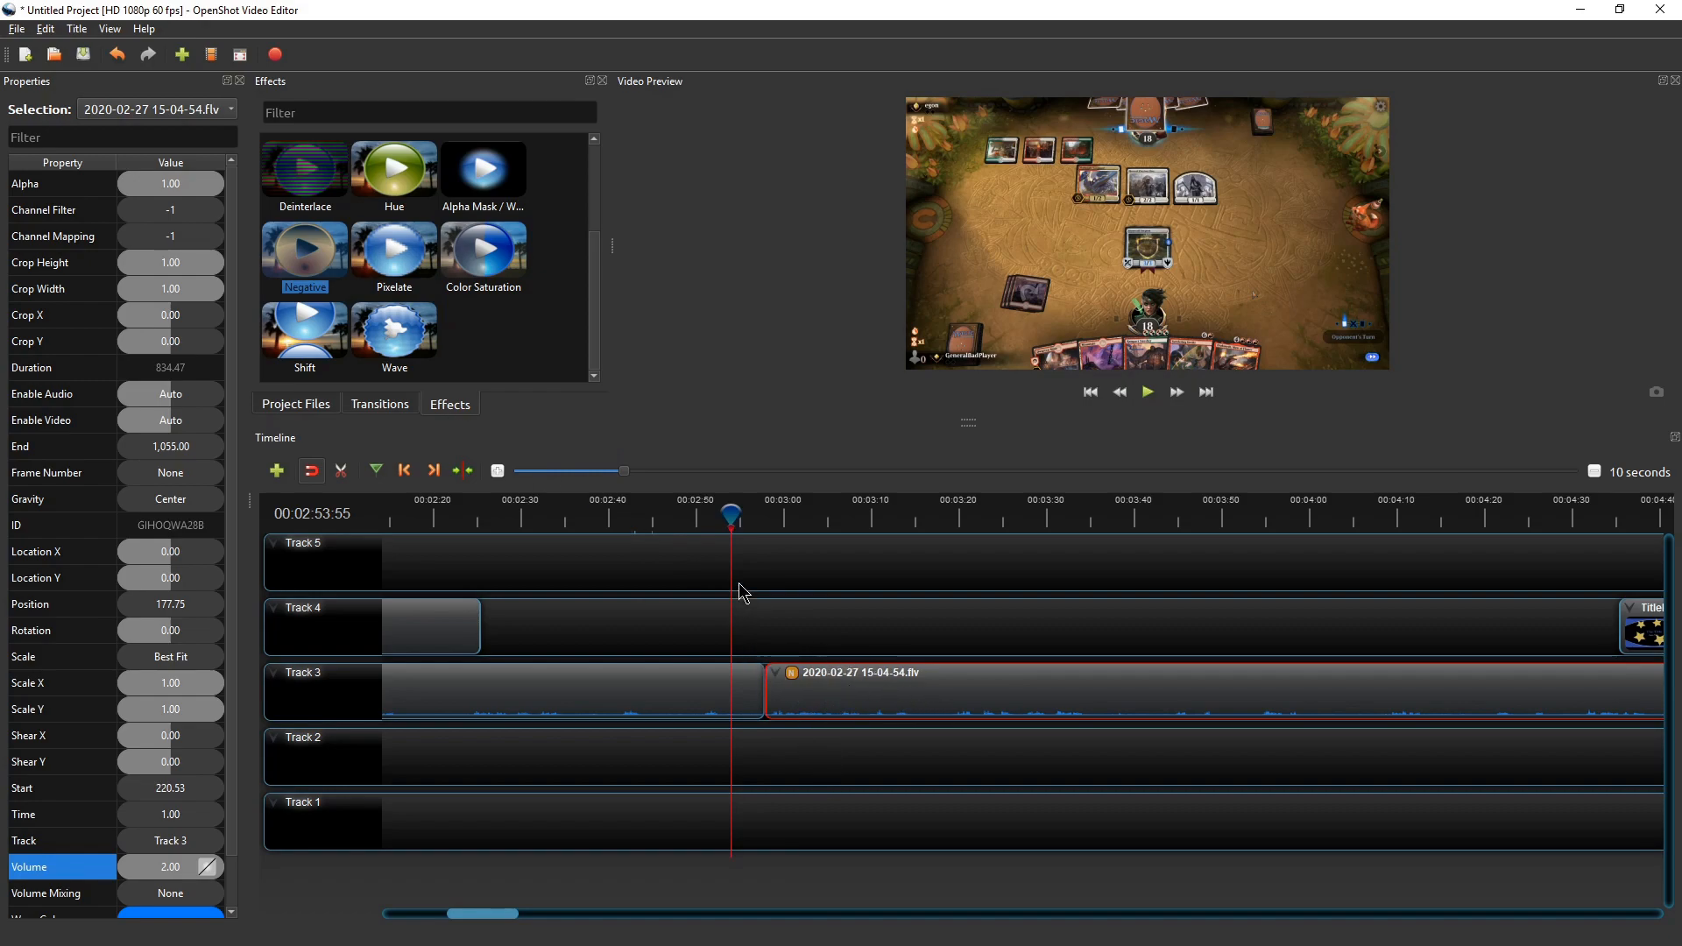
left_click_drag(729, 508, 870, 513)
Slice the first video piece at 00:02:38:37, keeping both sides, and apply the Pixelate effect to the newly cut piece
left_click(597, 514)
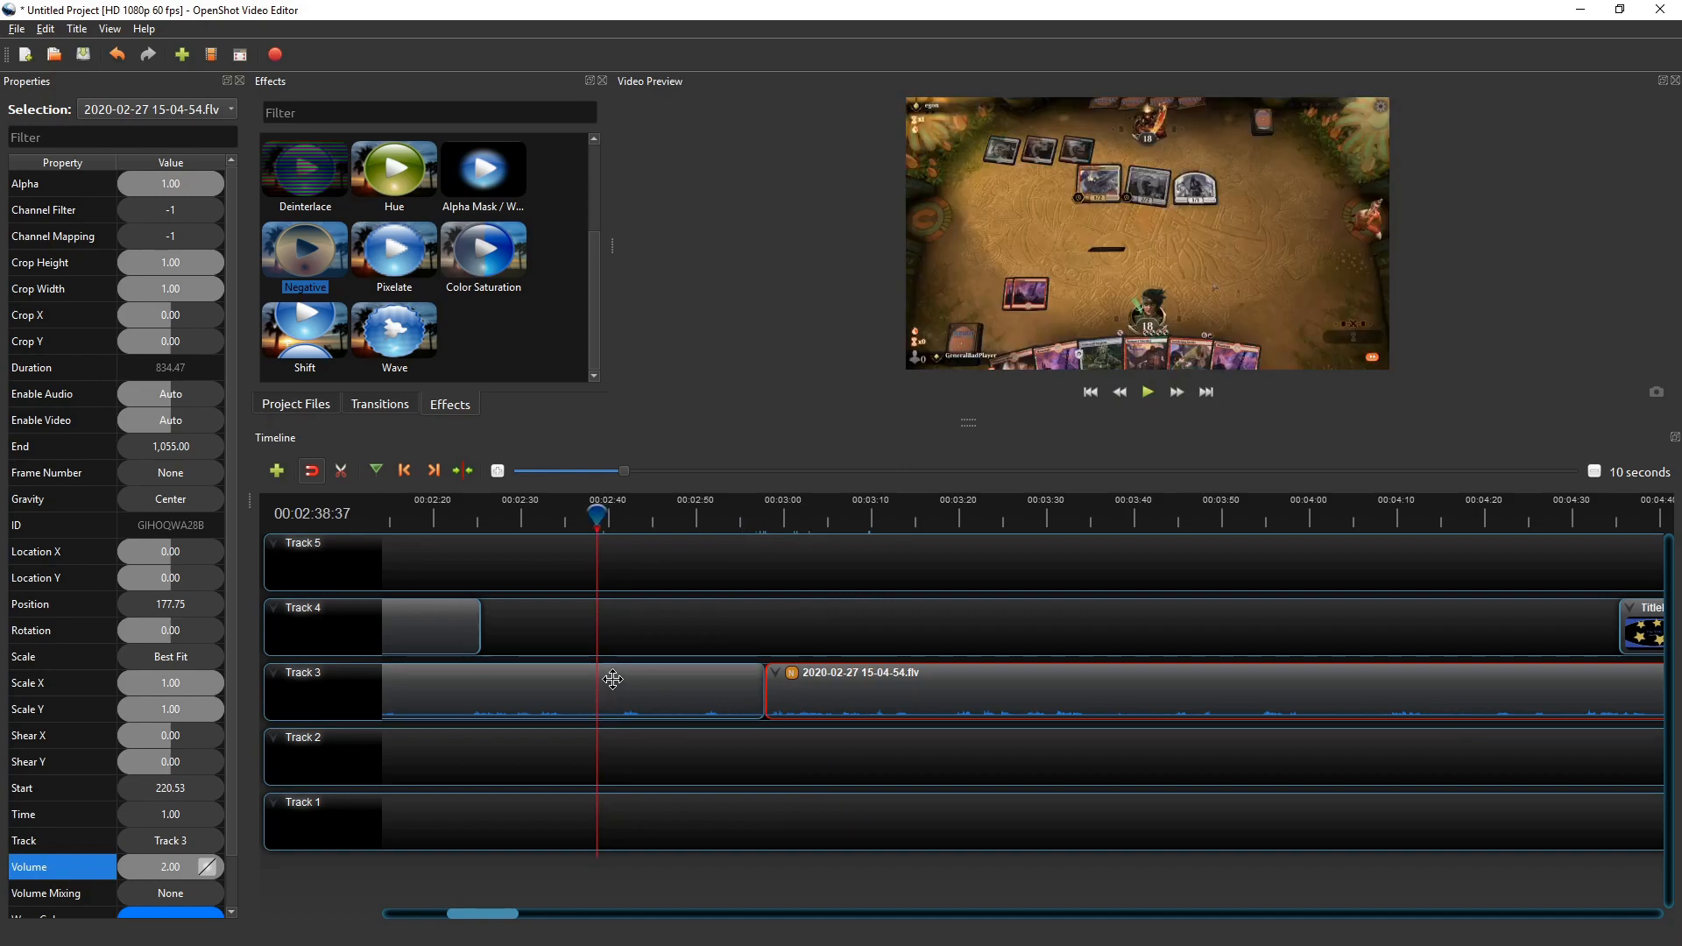
key("ctrl+k")
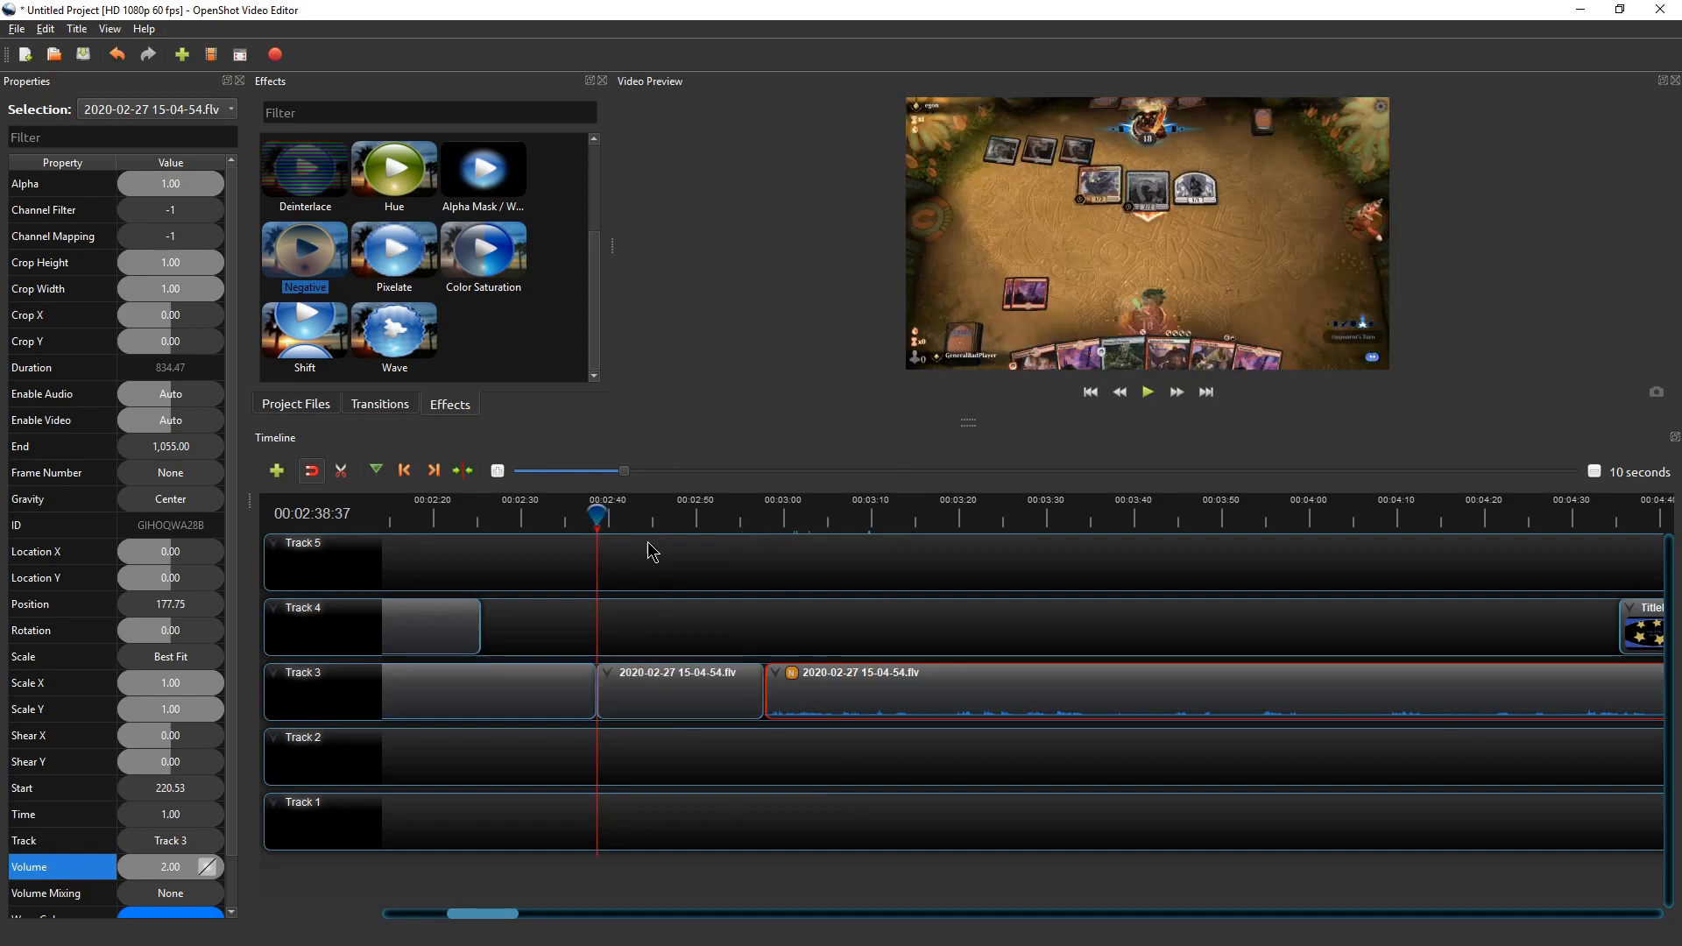
left_click_drag(398, 261, 653, 686)
left_click_drag(596, 513, 627, 514)
scroll(504, 263, "up", 2)
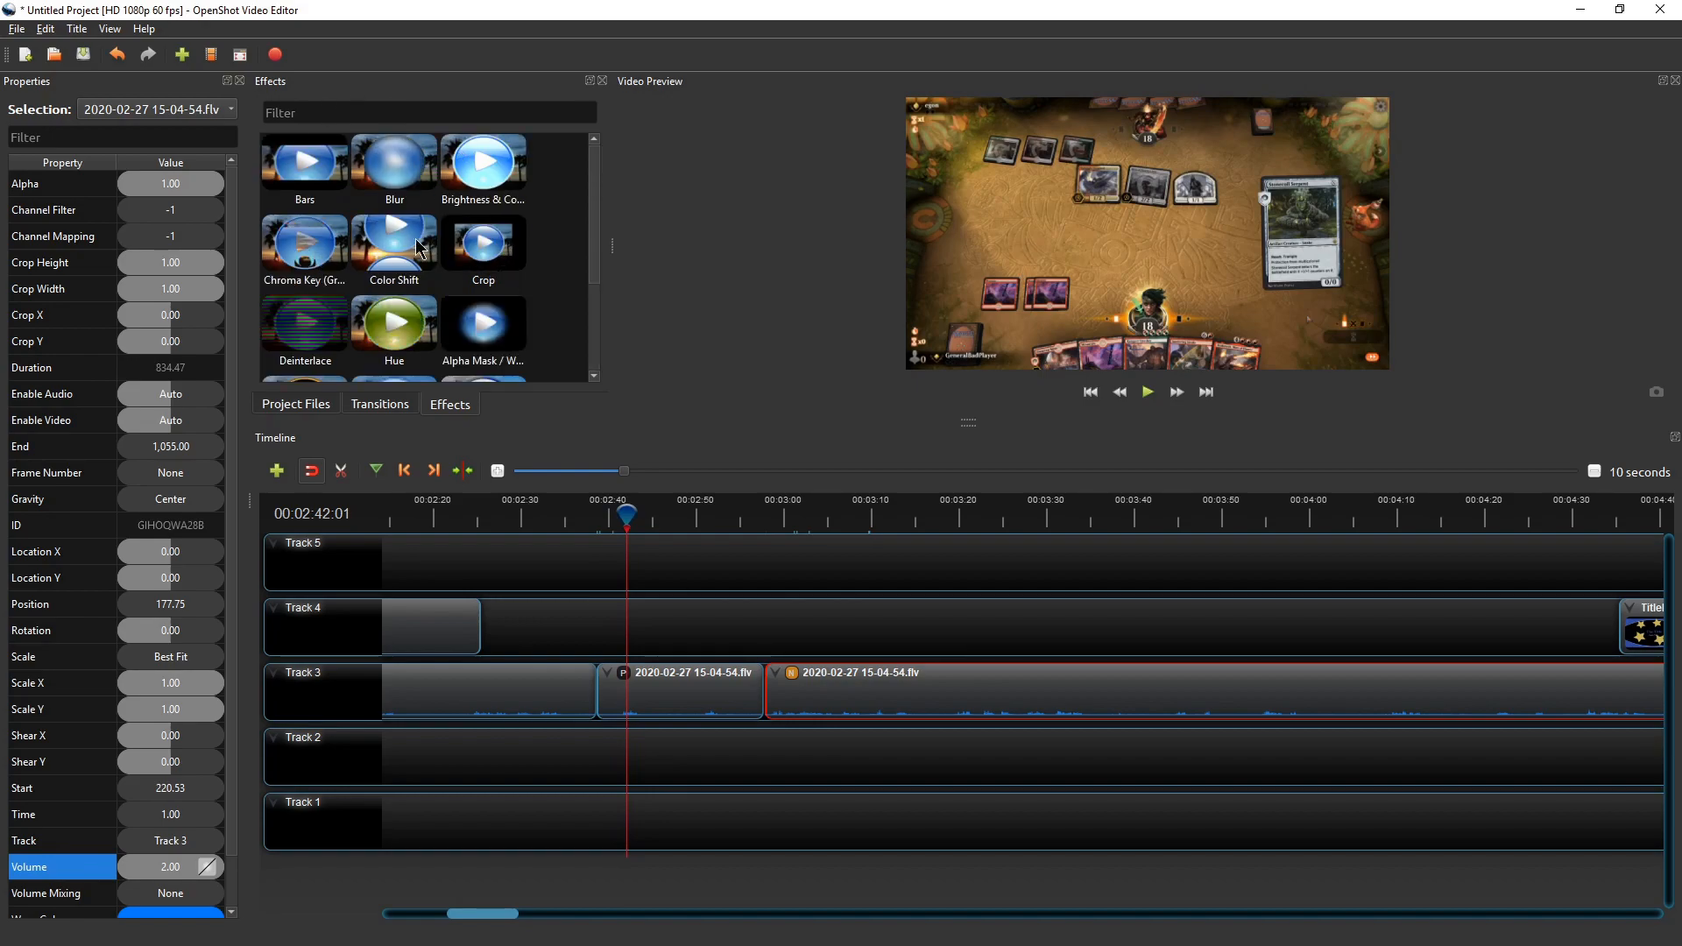
scroll(438, 315, "down", 3)
Slice the first video piece on Track 3 again at 00:02:28:55, keeping both sides
left_click_drag(626, 513, 511, 514)
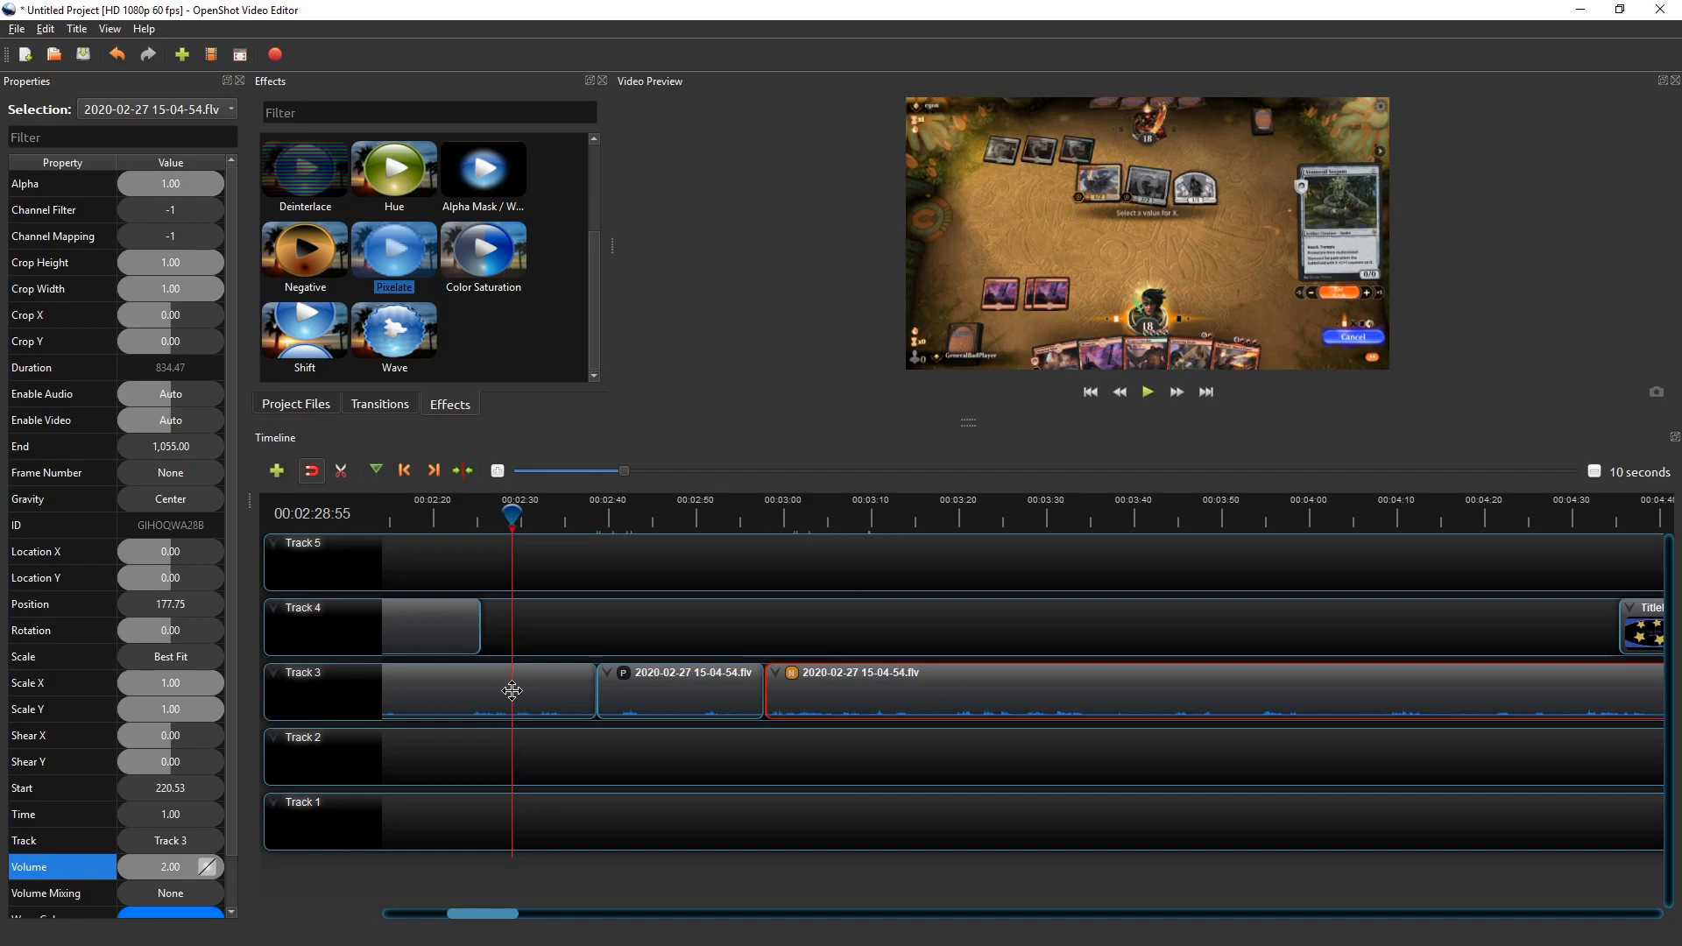
key("ctrl+shift+k")
right_click(446, 506)
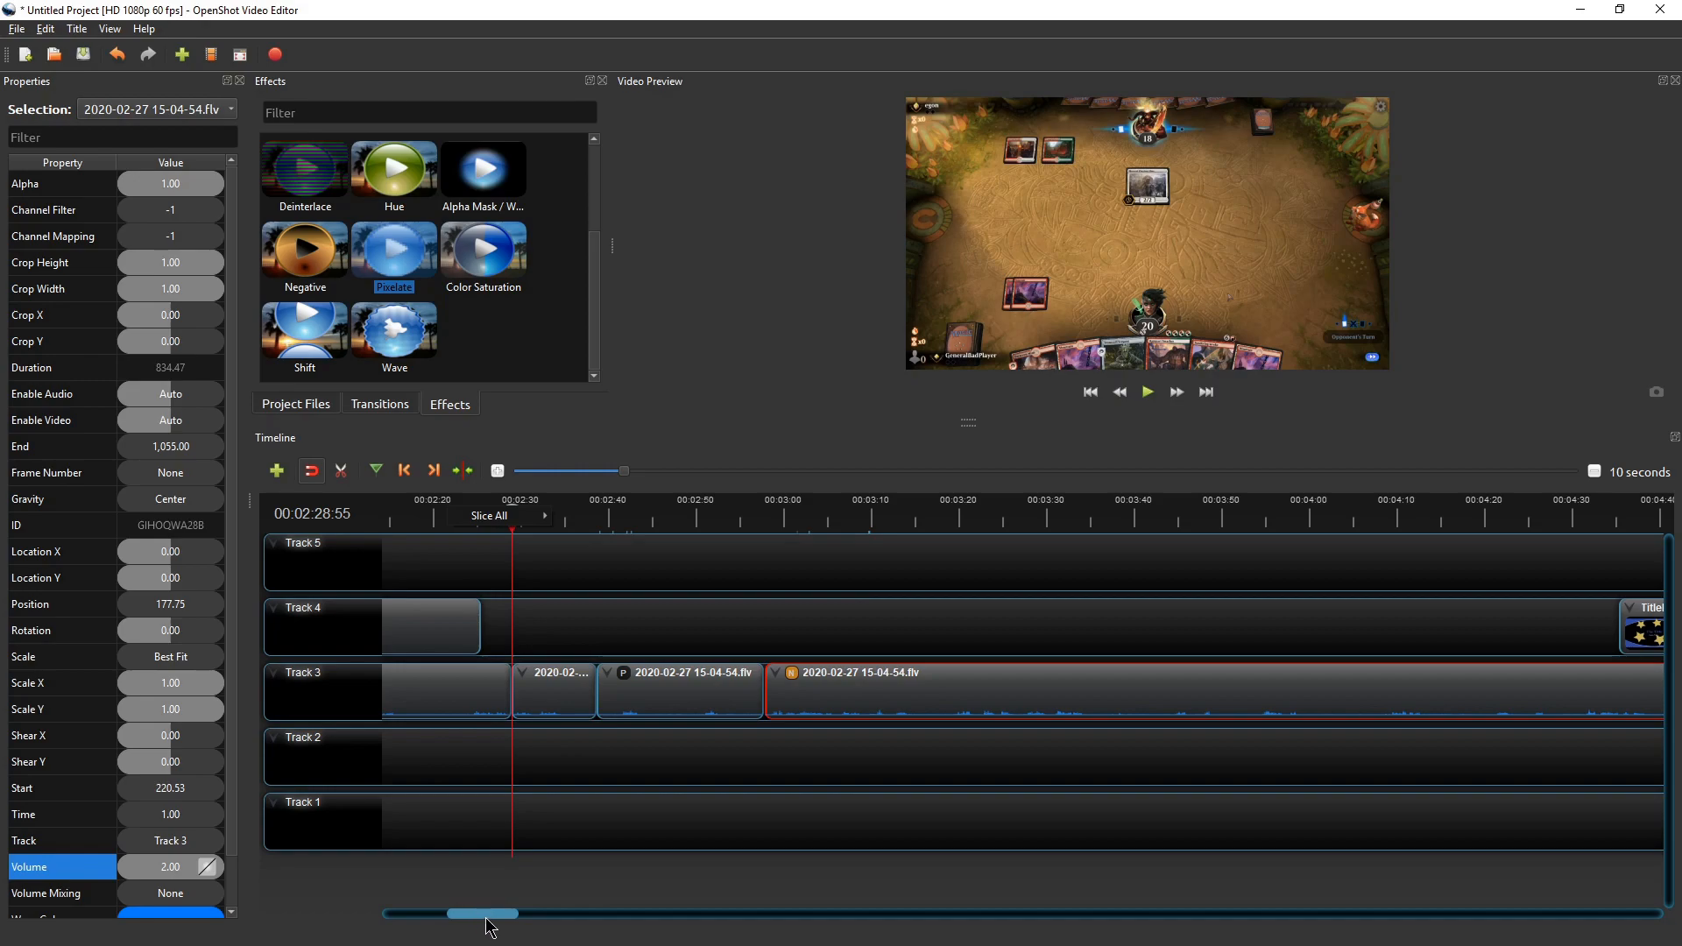
Select the short video piece just before the pixelated one on Track 3 and scrub through it
left_click_drag(492, 919, 454, 925)
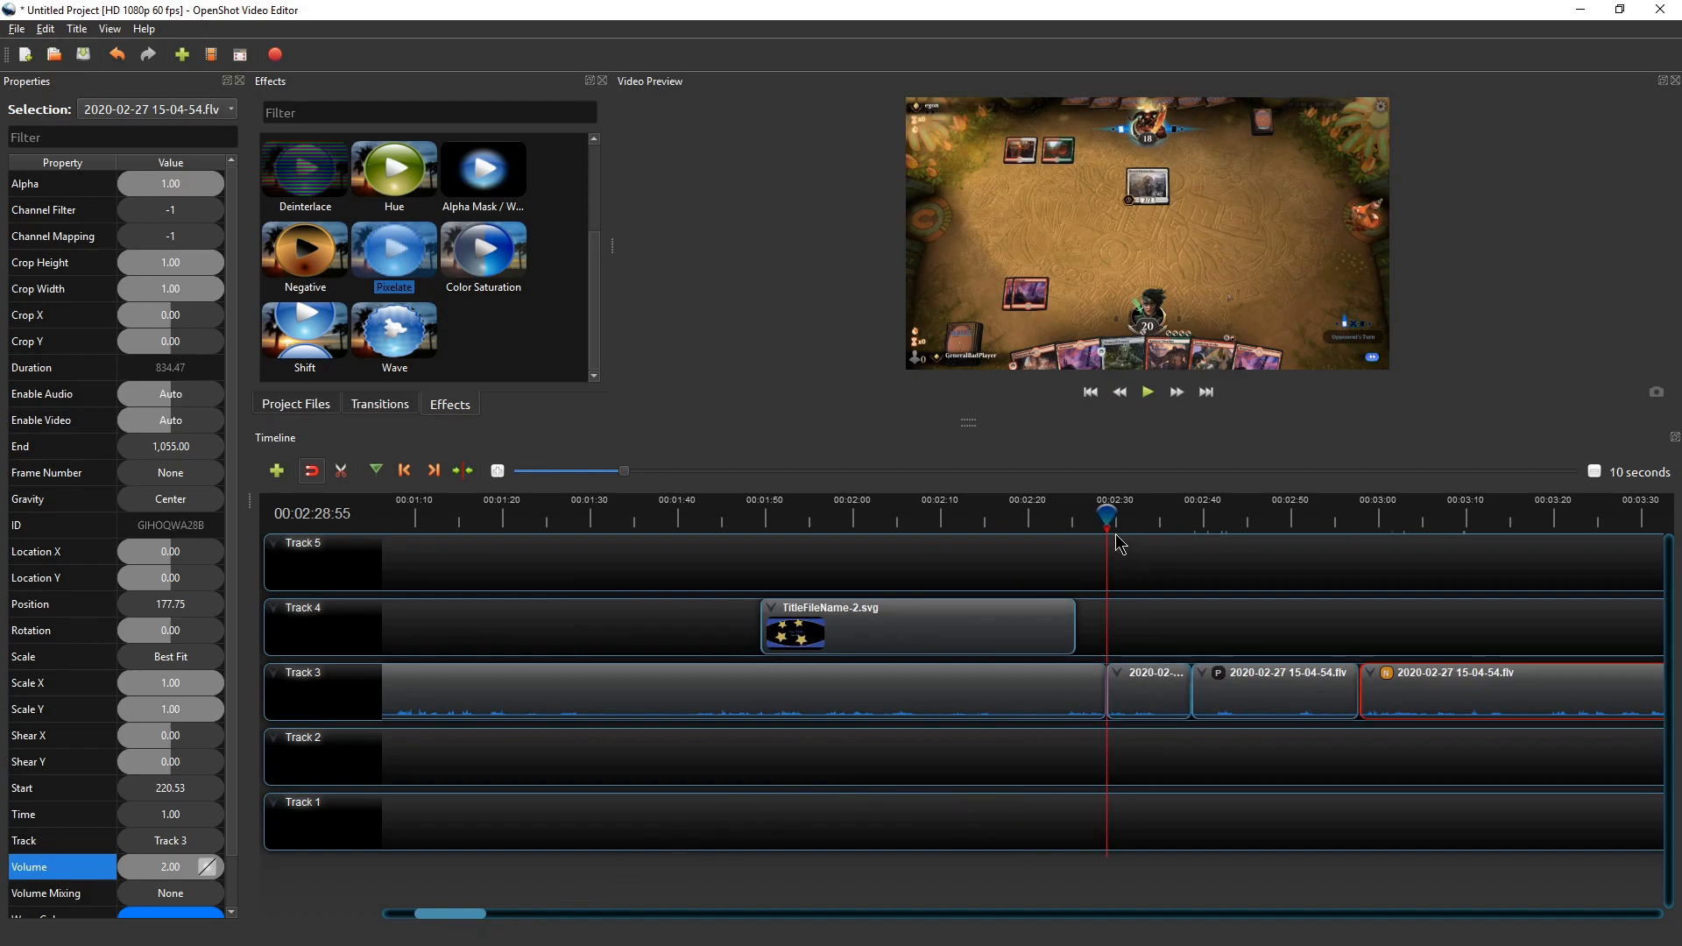
left_click(1592, 471)
left_click(1594, 472)
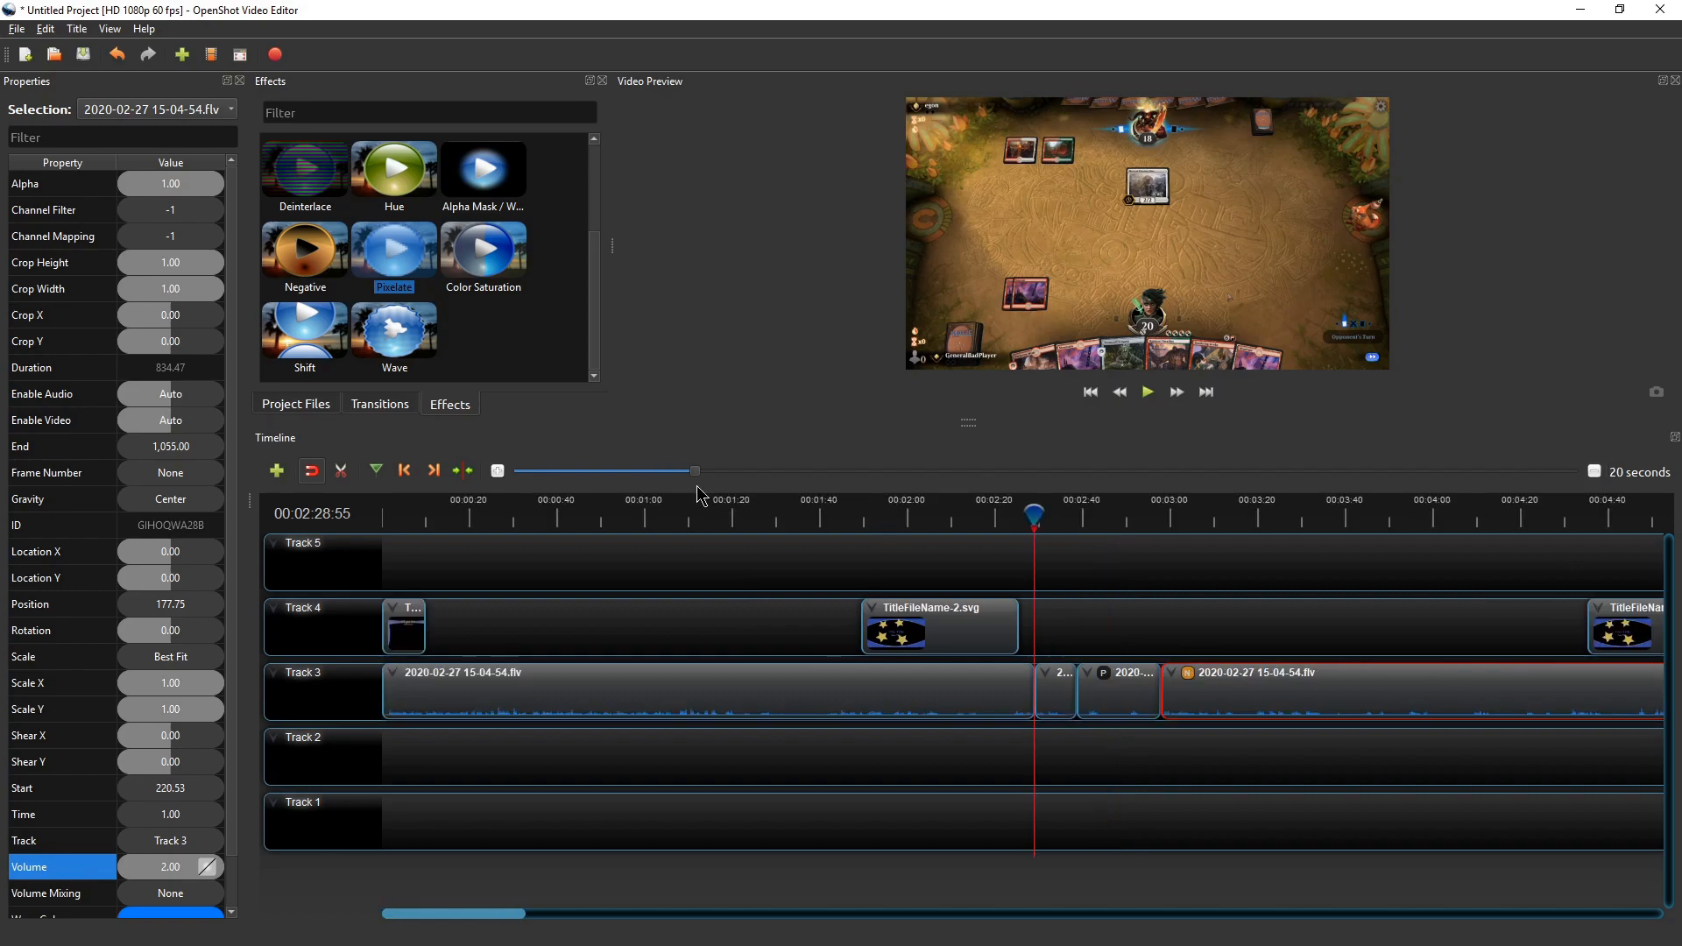
left_click(498, 471)
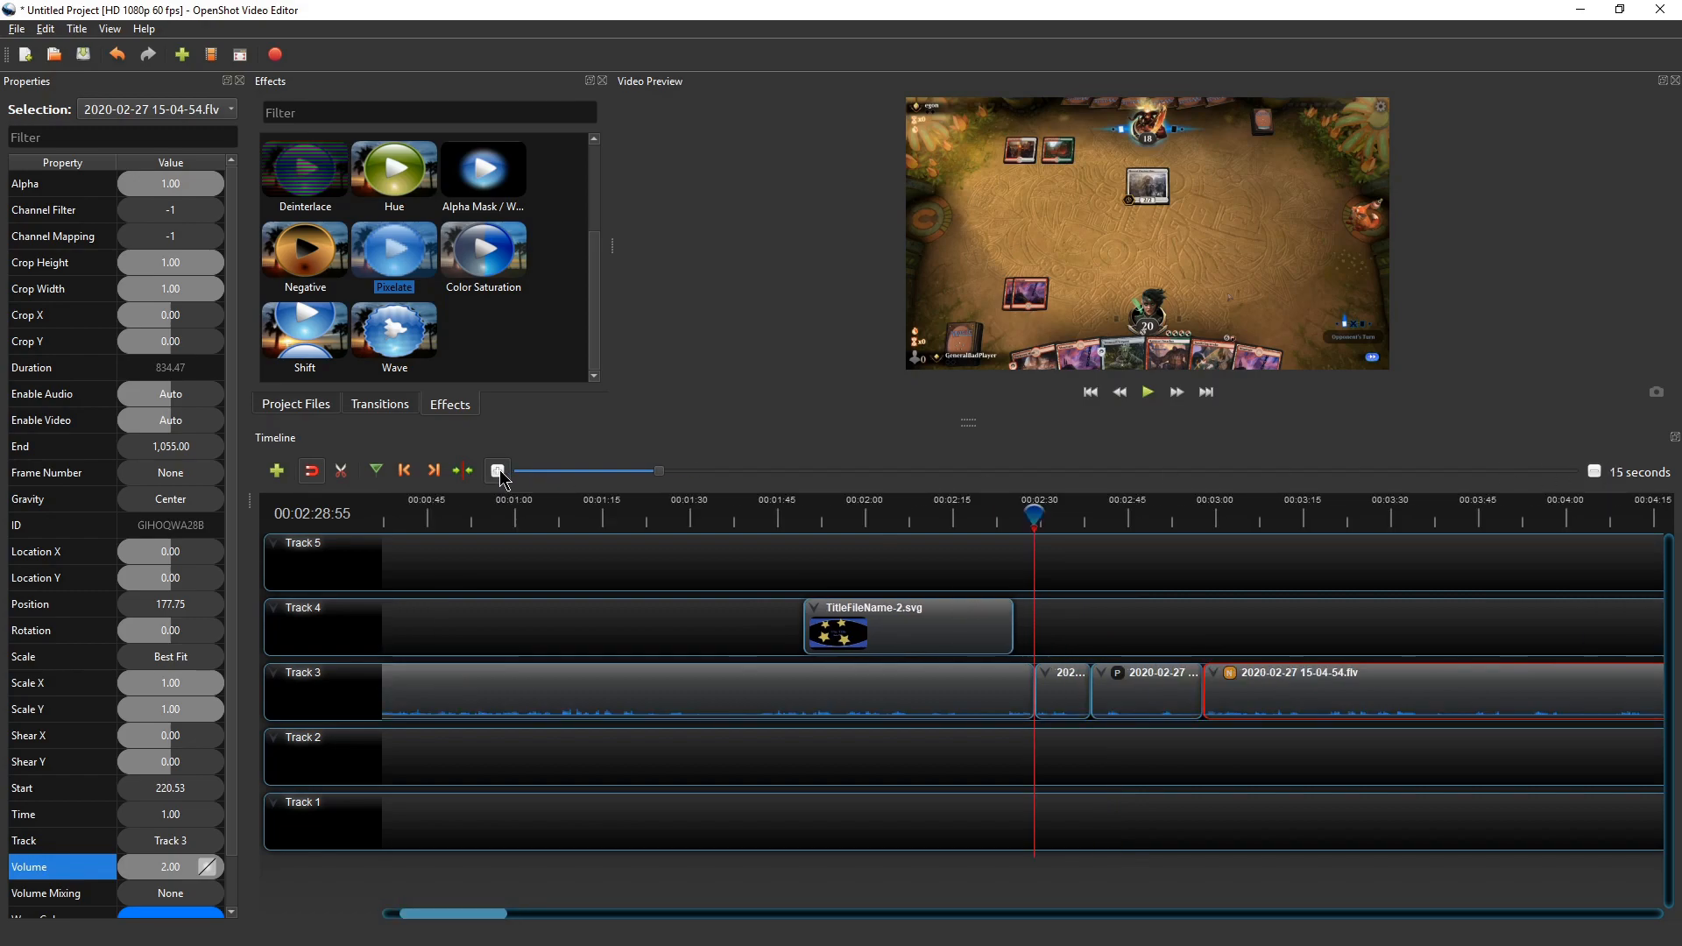
left_click(499, 472)
left_click_drag(465, 911, 479, 915)
left_click(942, 687)
left_click_drag(921, 527, 990, 509)
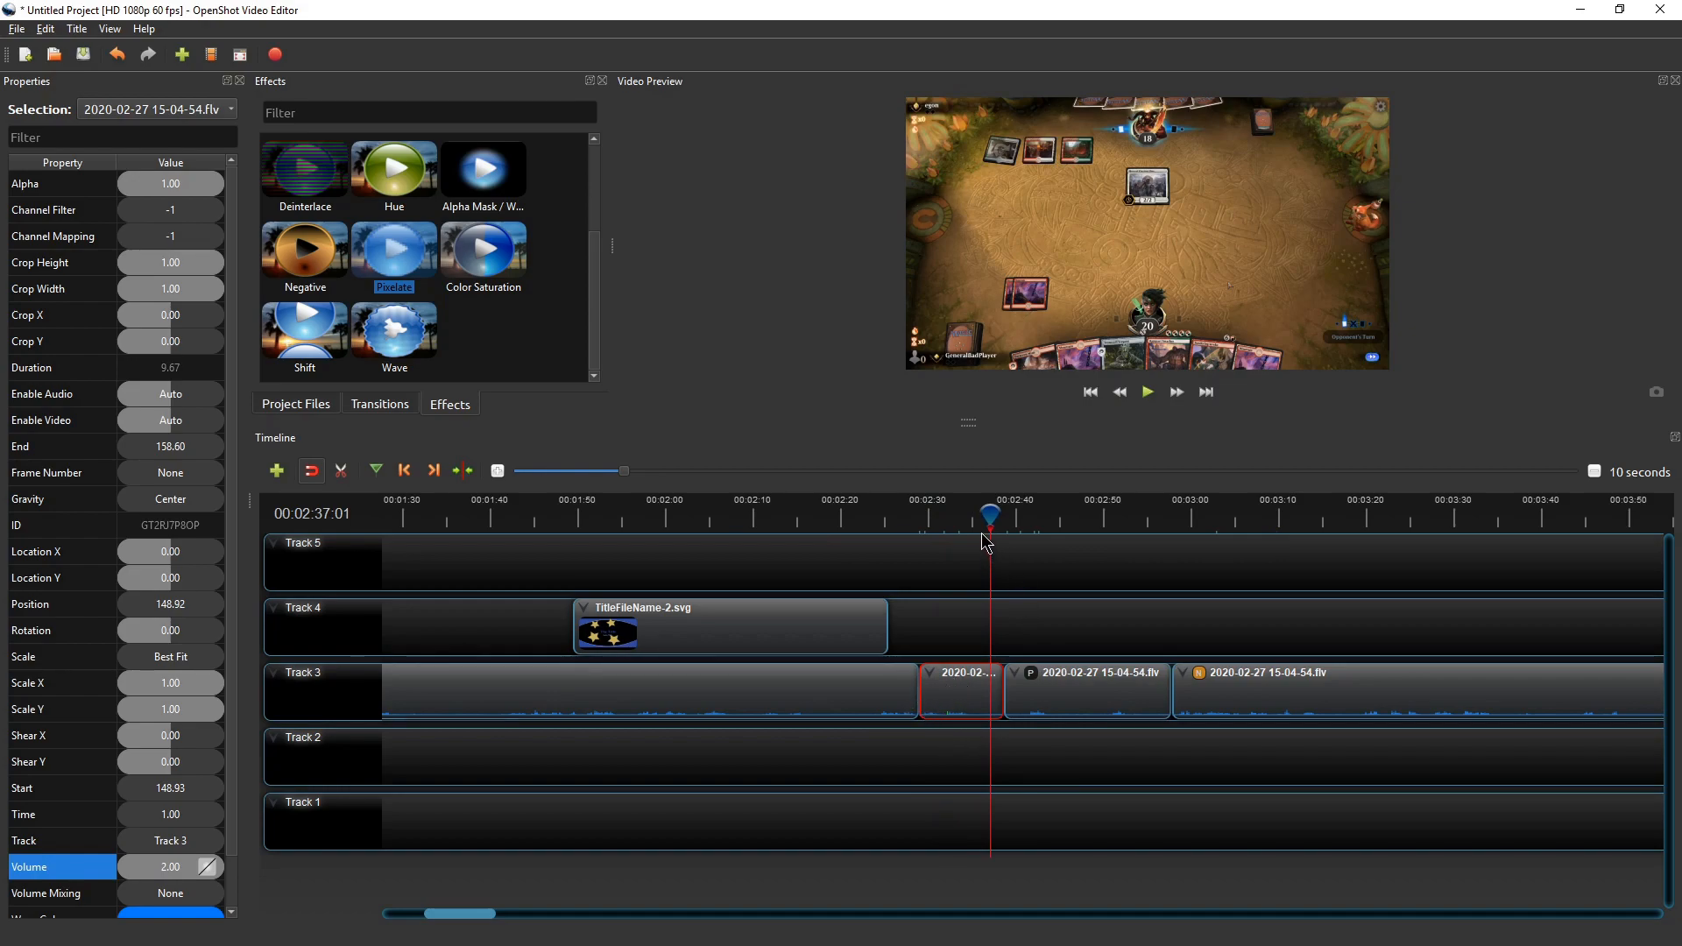
left_click_drag(990, 515, 926, 517)
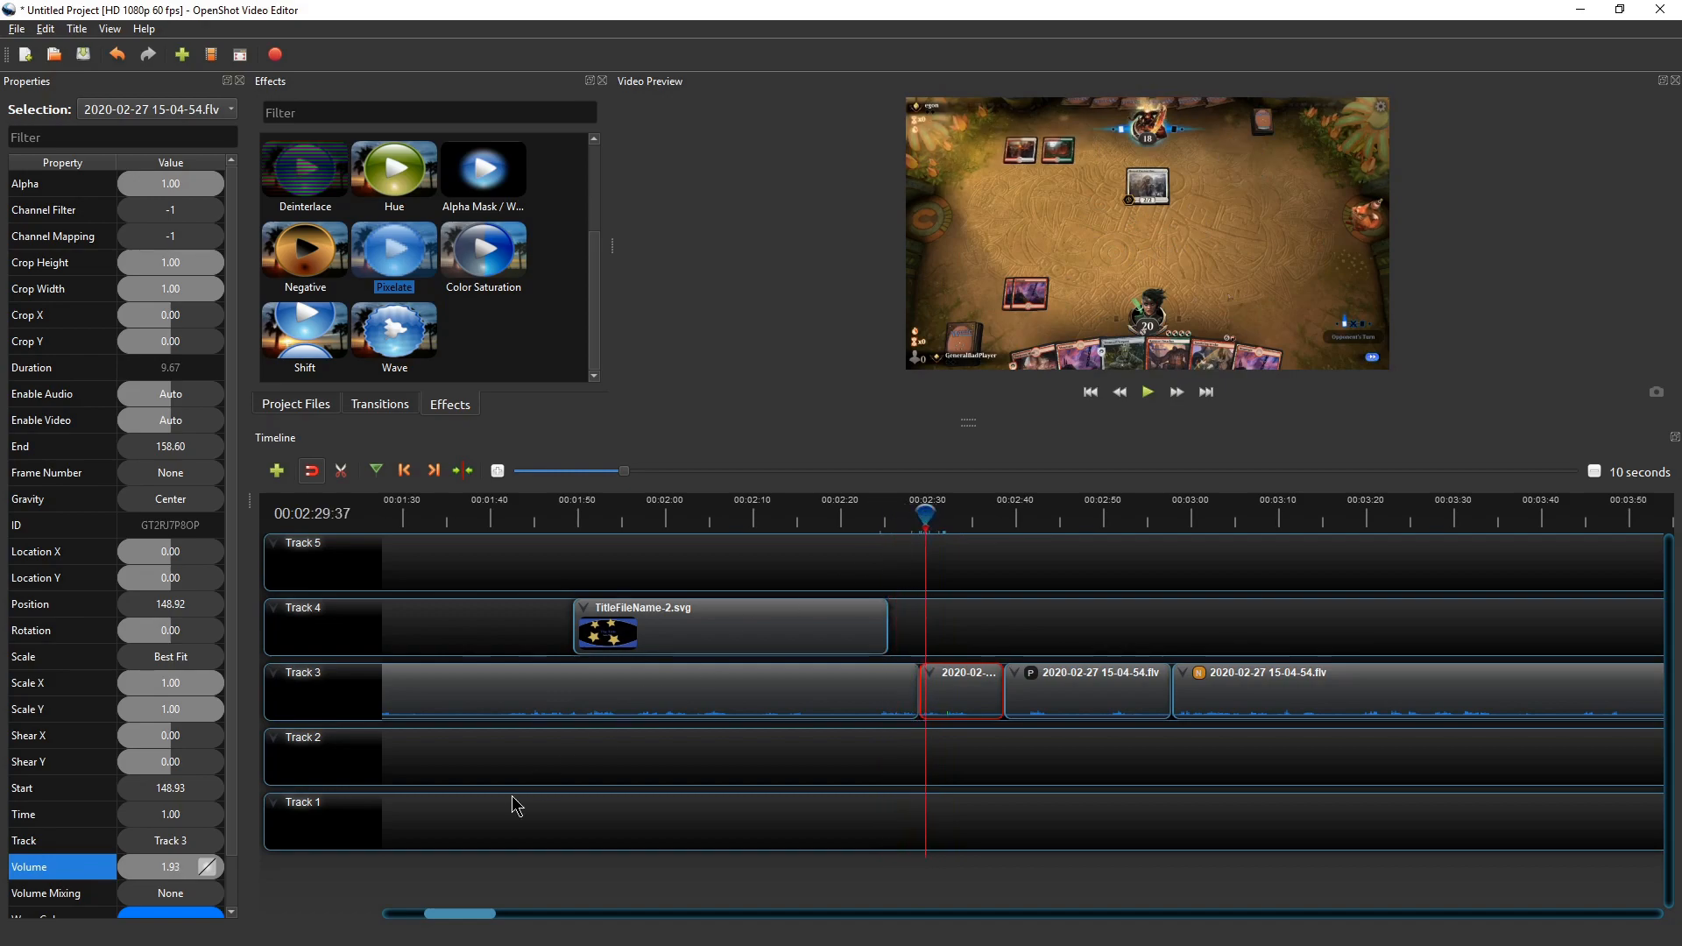
left_click_drag(485, 914, 449, 914)
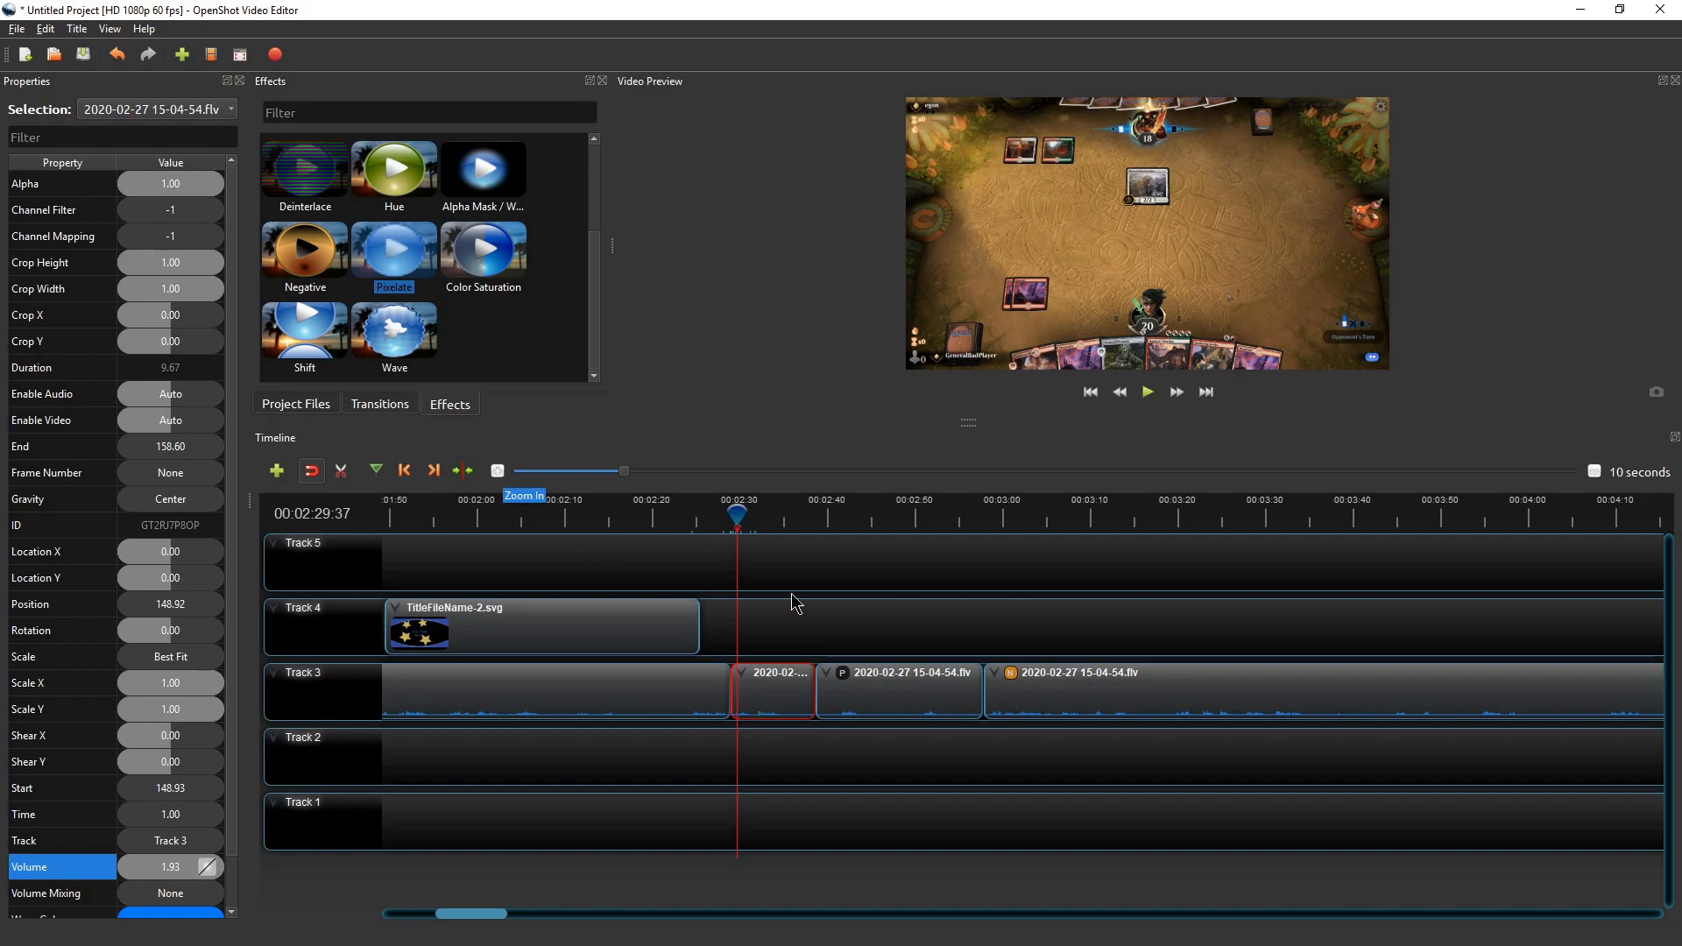
Slice all clips at 00:02:33:19, keeping only the right side of the short video piece
left_click_drag(737, 514, 770, 513)
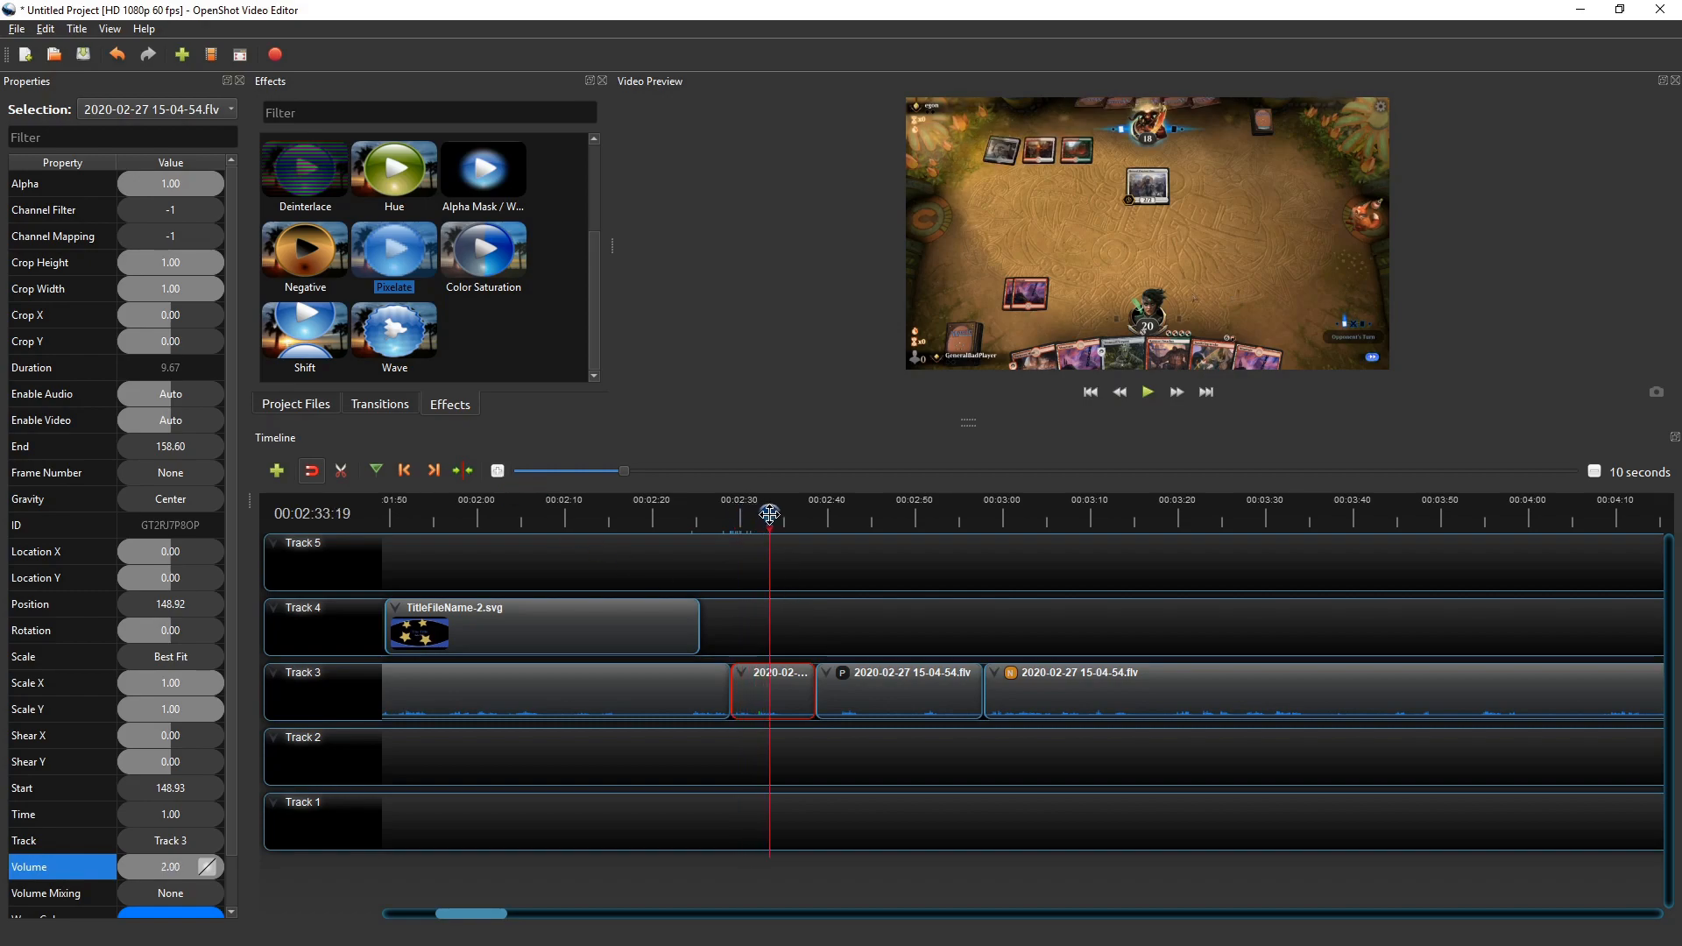
right_click(769, 514)
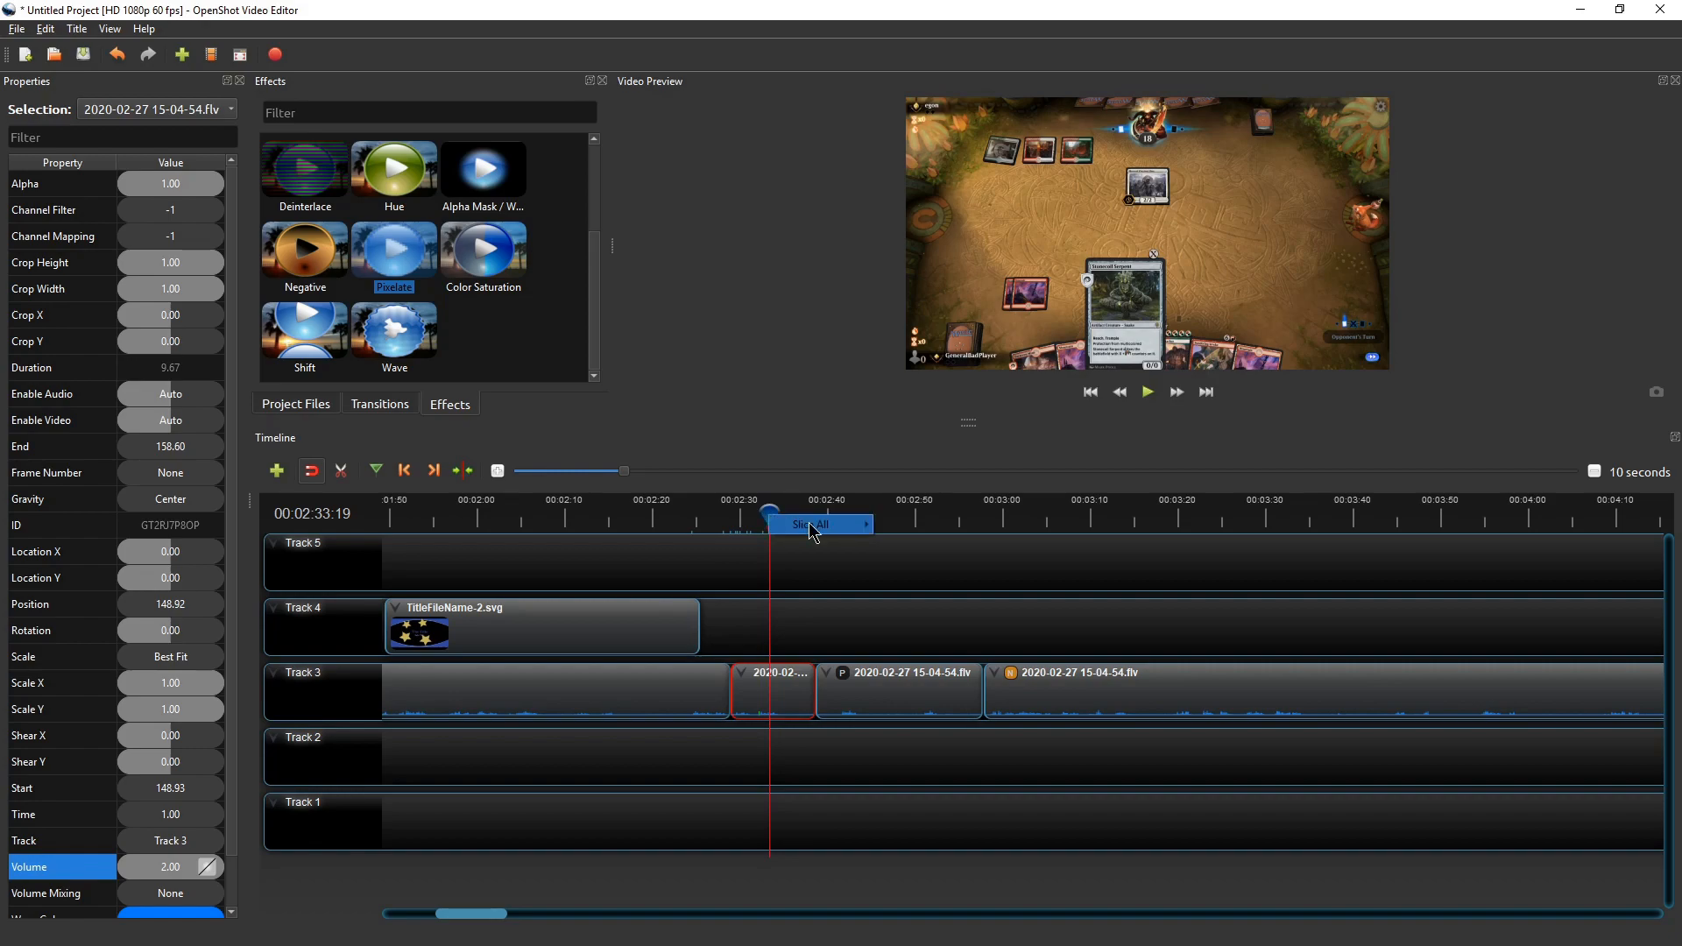
mouse_move(854, 526)
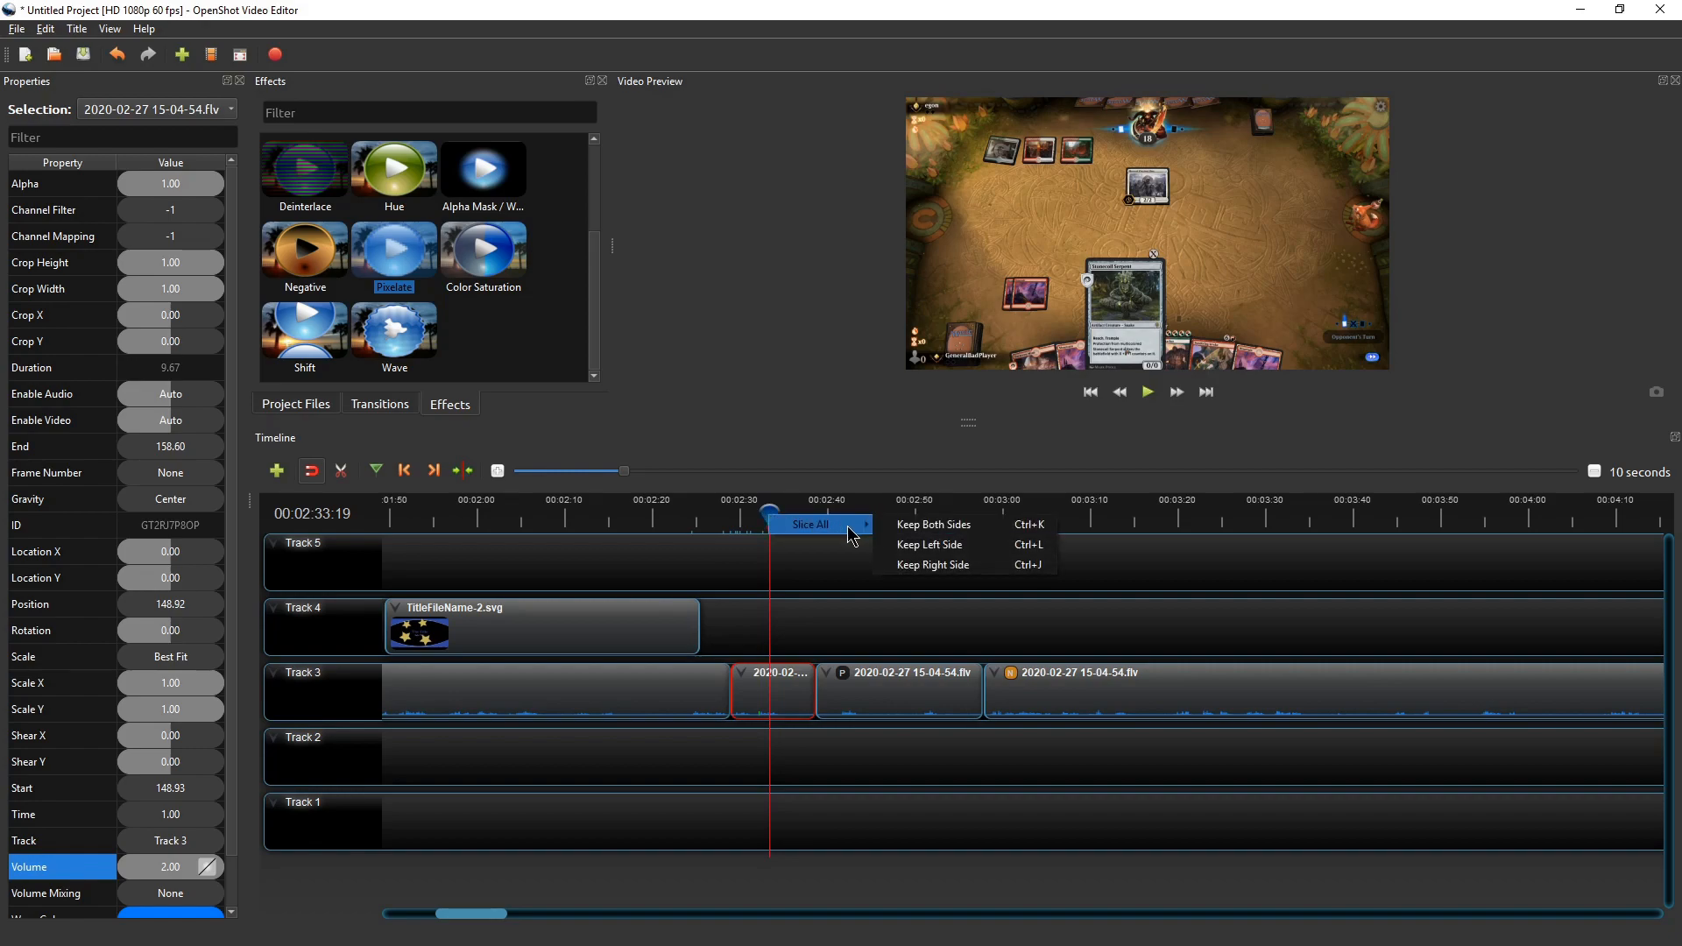
left_click(941, 565)
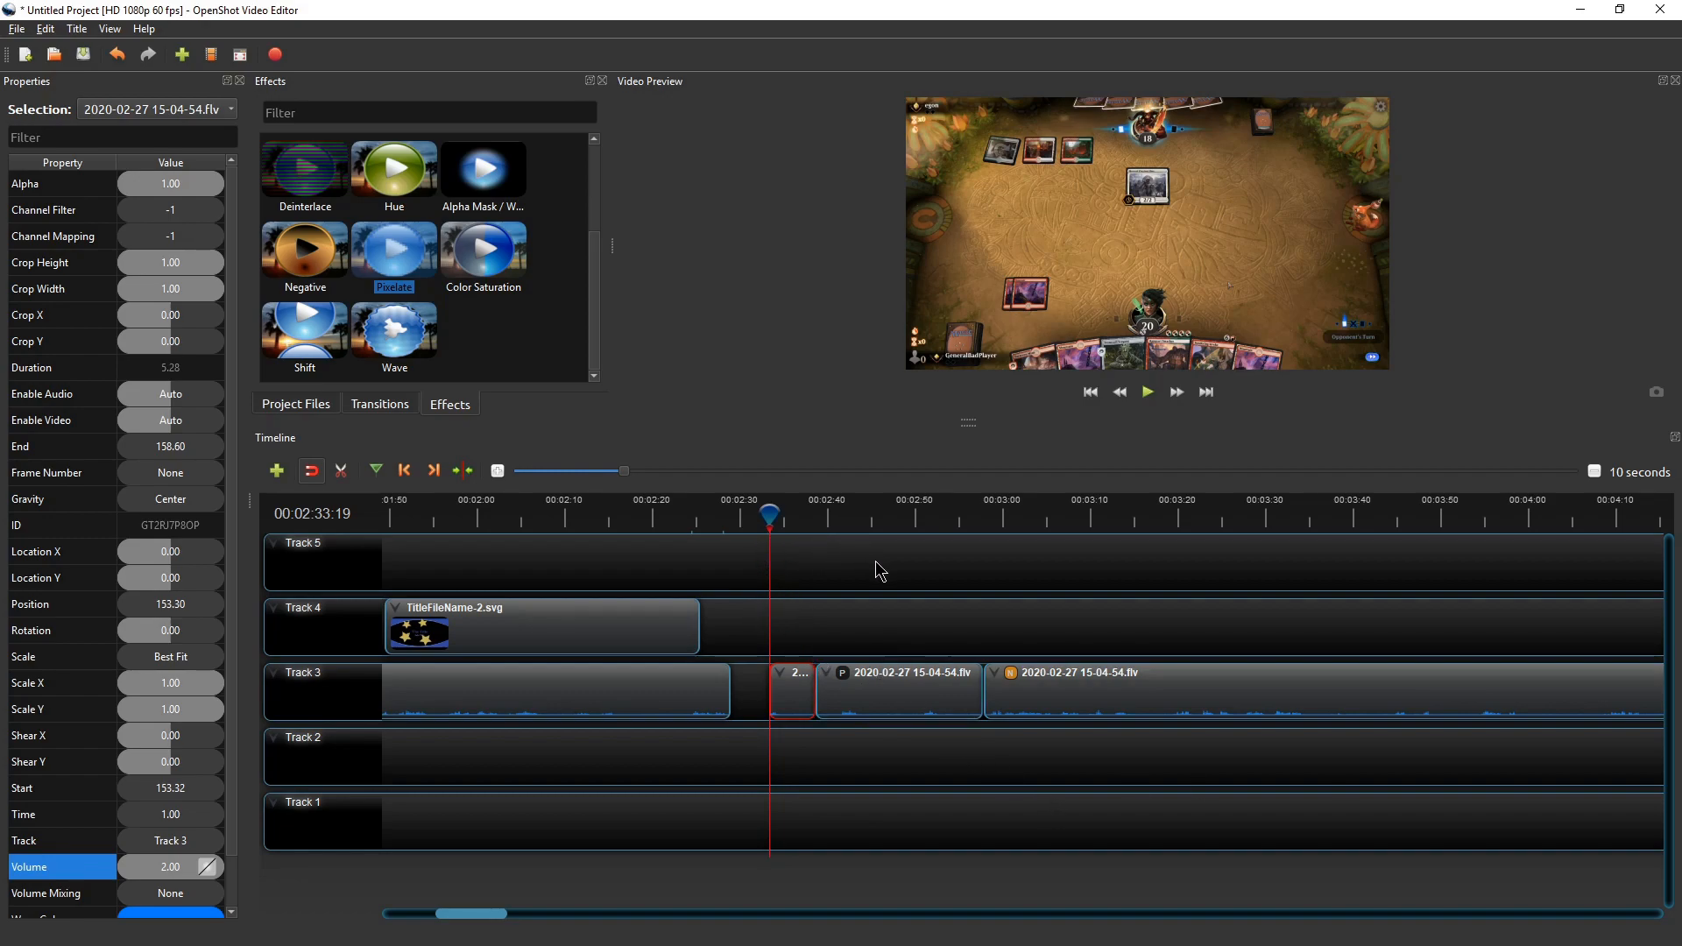
Close the gaps on Track 3 by moving the last three video pieces to 148.90, 154.18 and 173.30 seconds
left_click_drag(770, 516, 663, 515)
left_click_drag(793, 700, 755, 700)
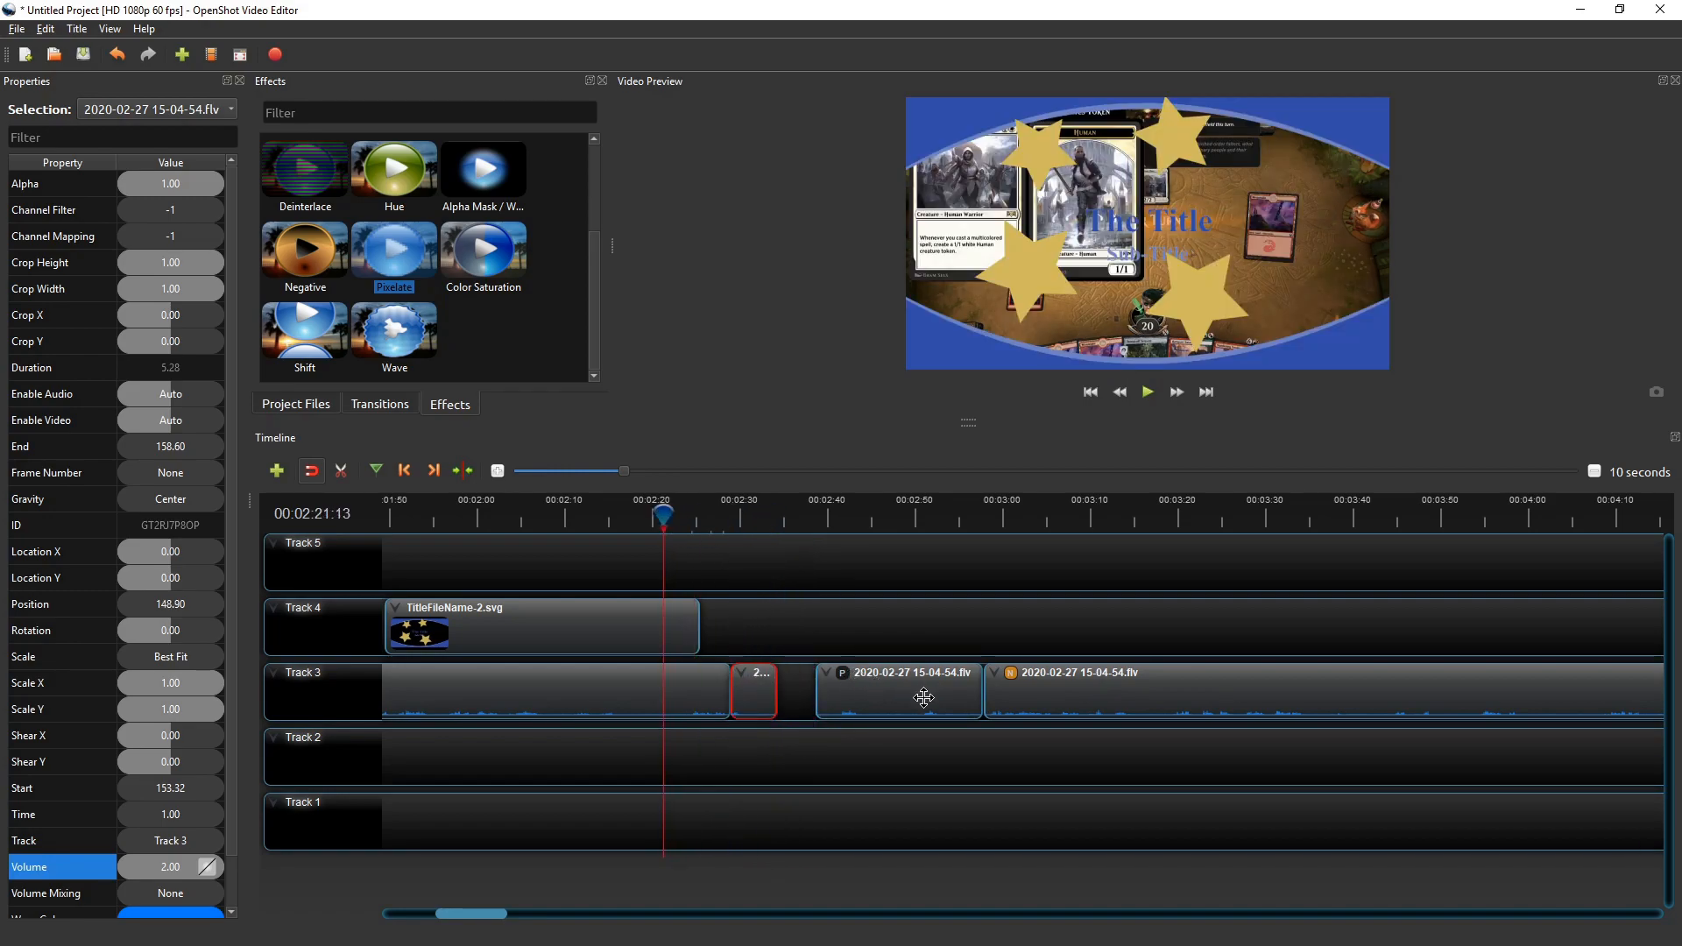
left_click_drag(889, 686, 863, 685)
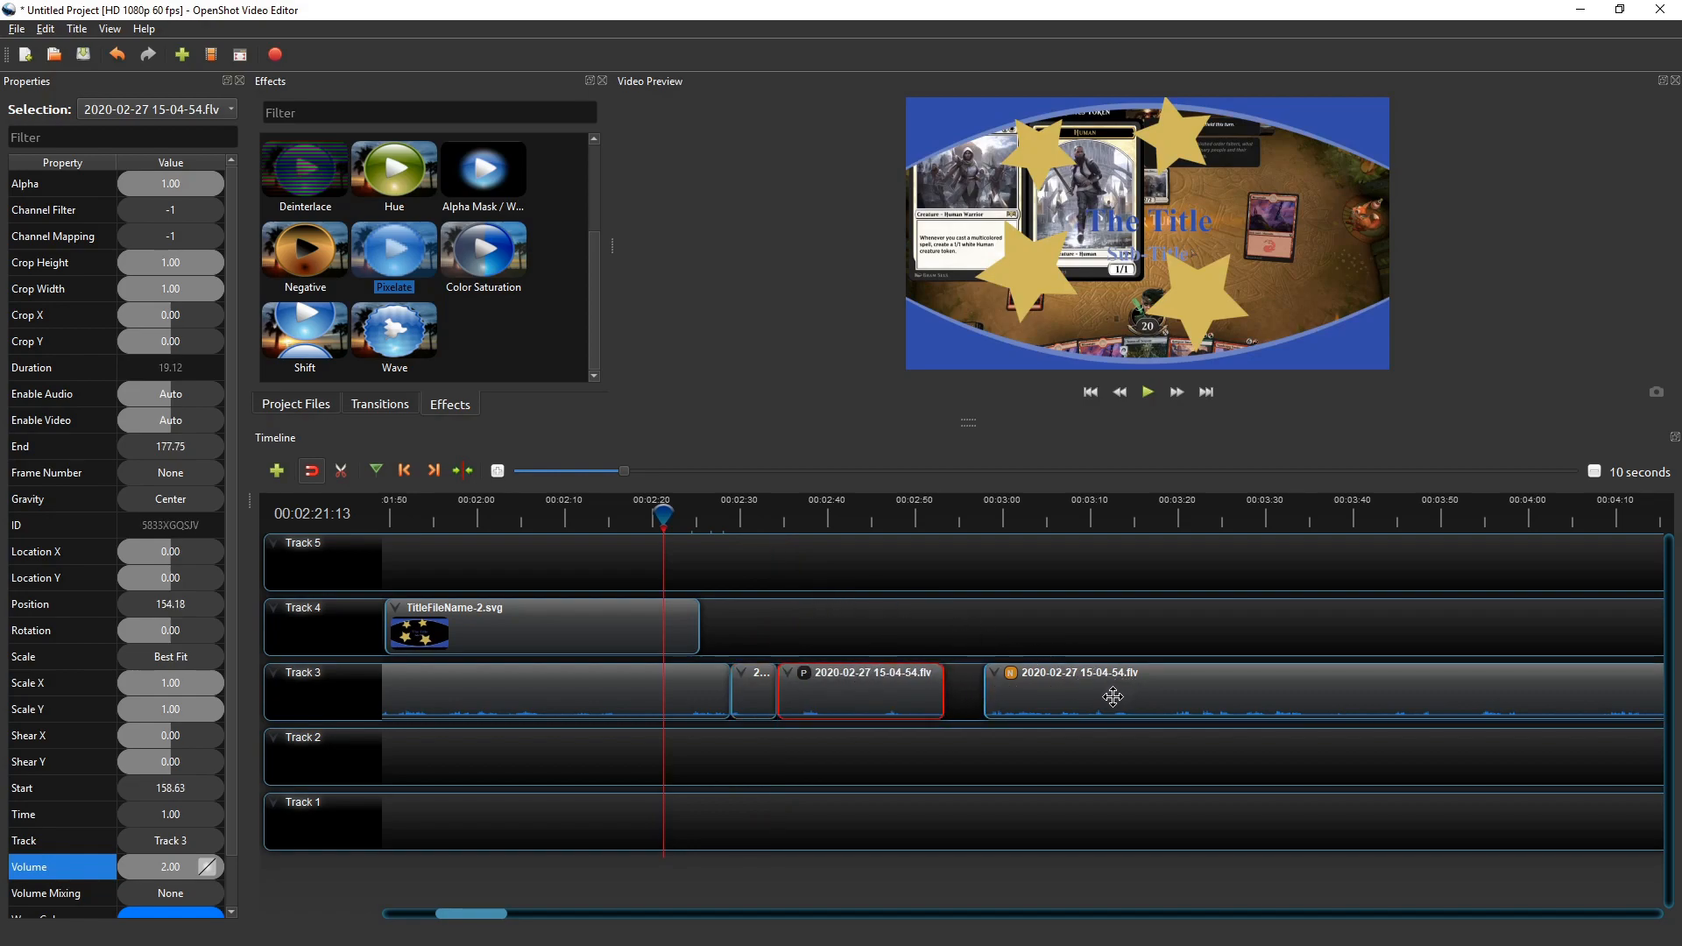
left_click_drag(1113, 697, 1076, 694)
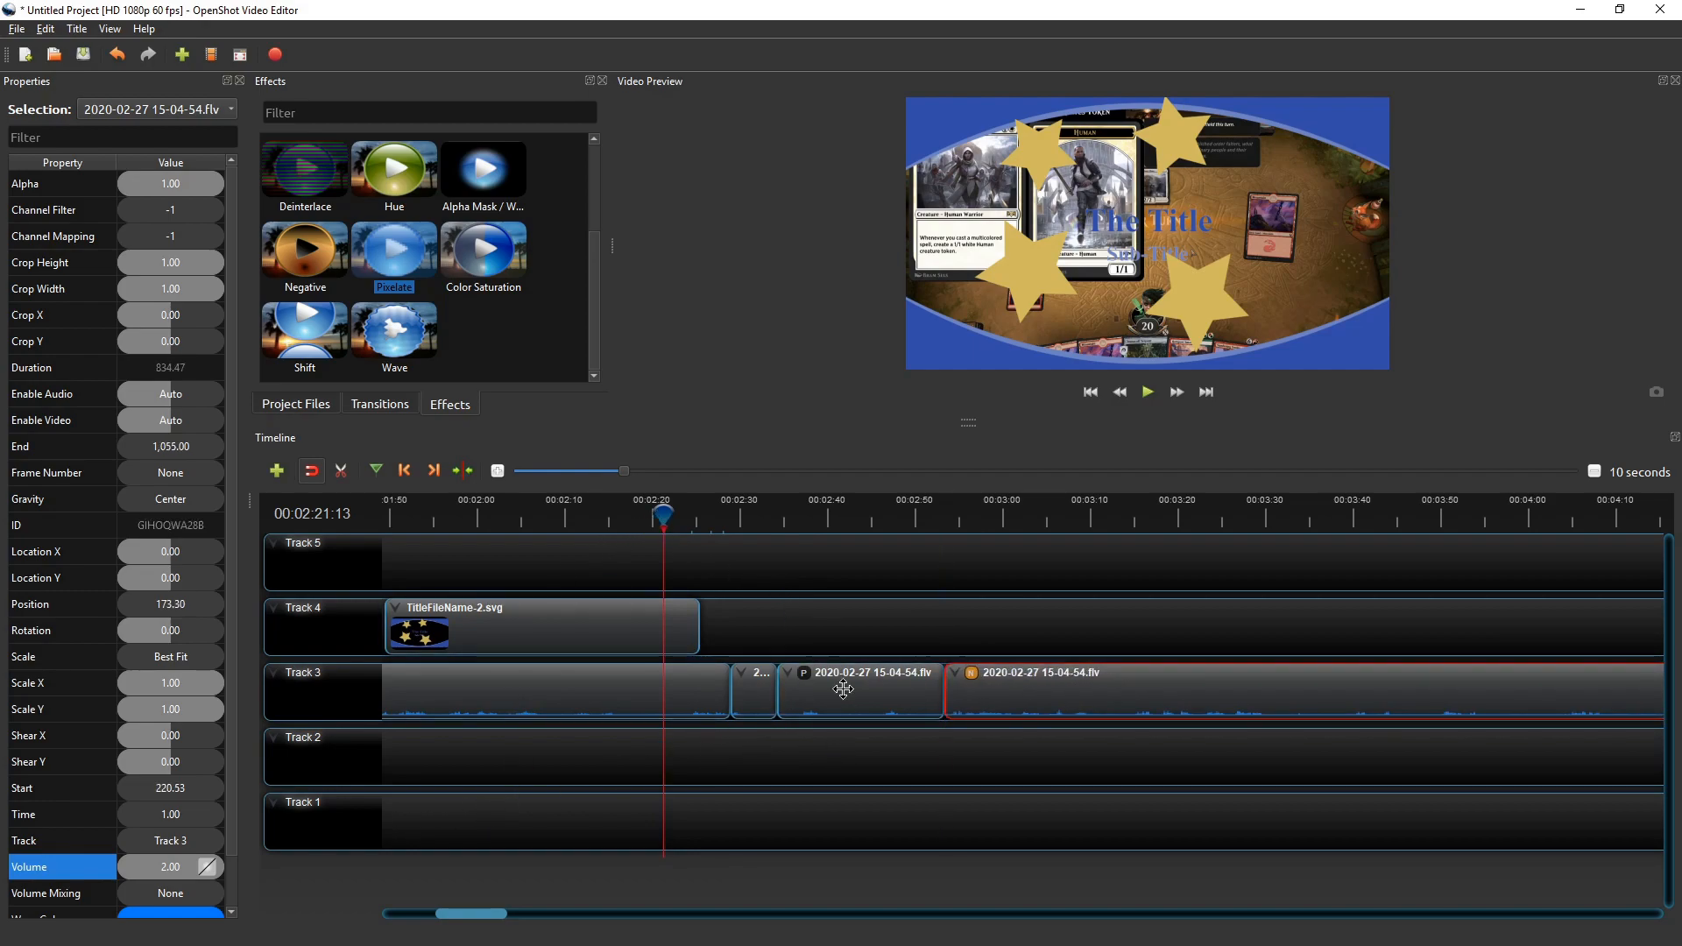
left_click(83, 56)
left_click(821, 35)
left_click_drag(495, 914, 342, 904)
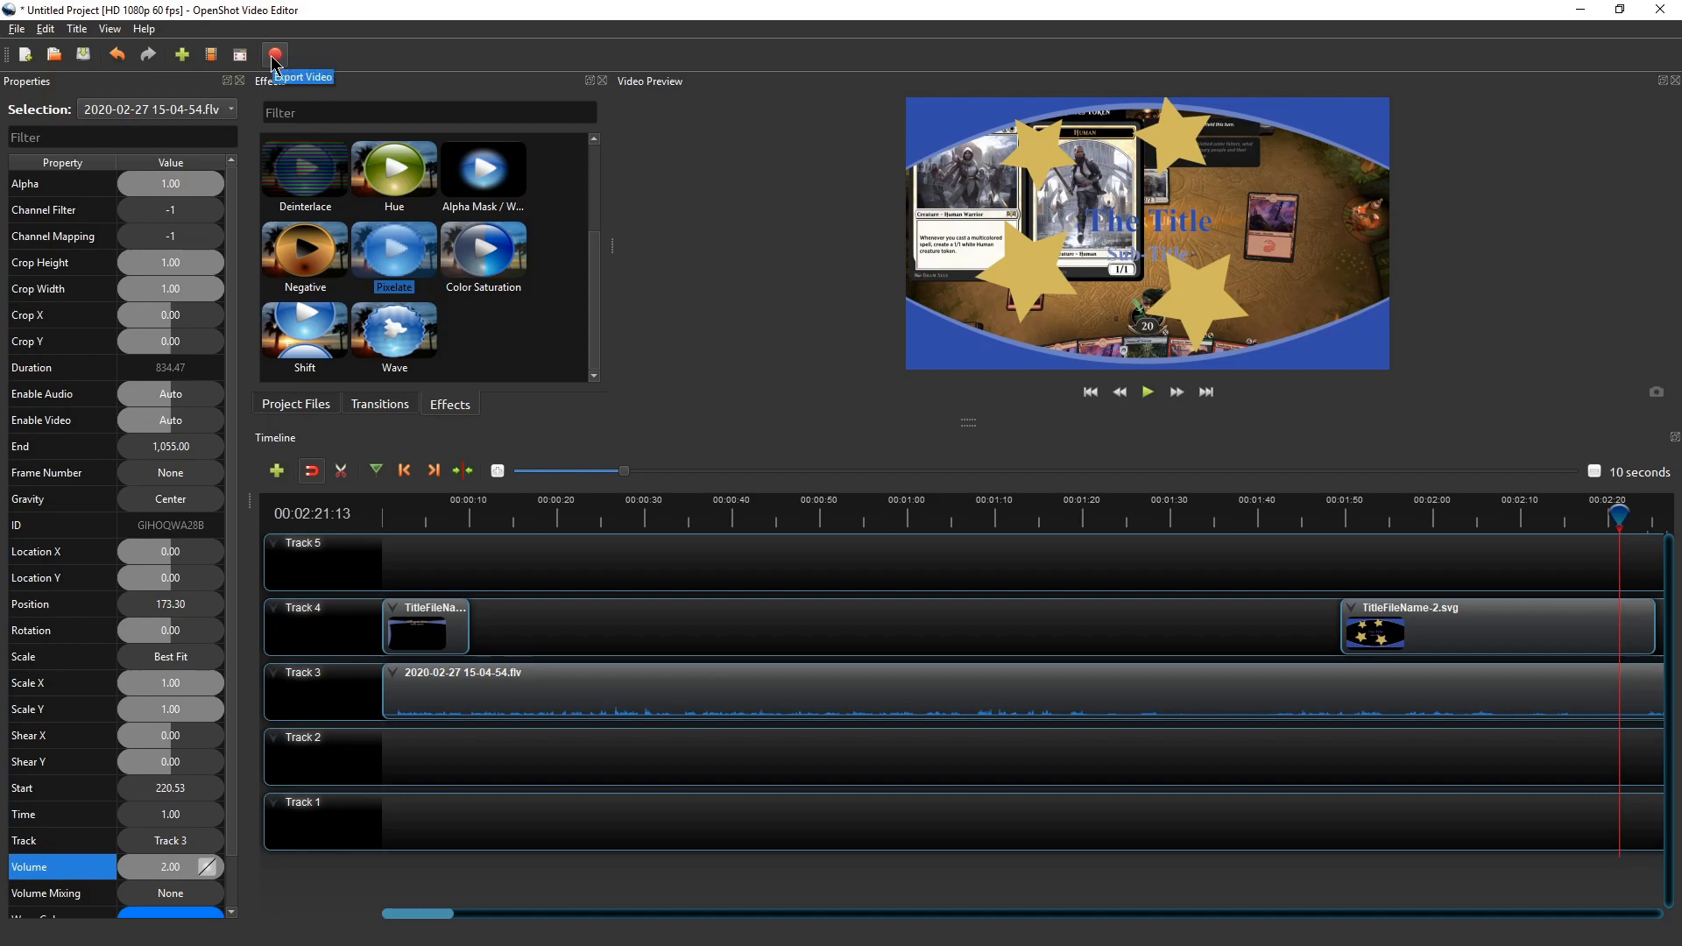
Zoom the timeline out to a 90-second scale to show all the clips
left_click(1596, 472)
left_click(1596, 472)
left_click(1595, 472)
left_click(1595, 471)
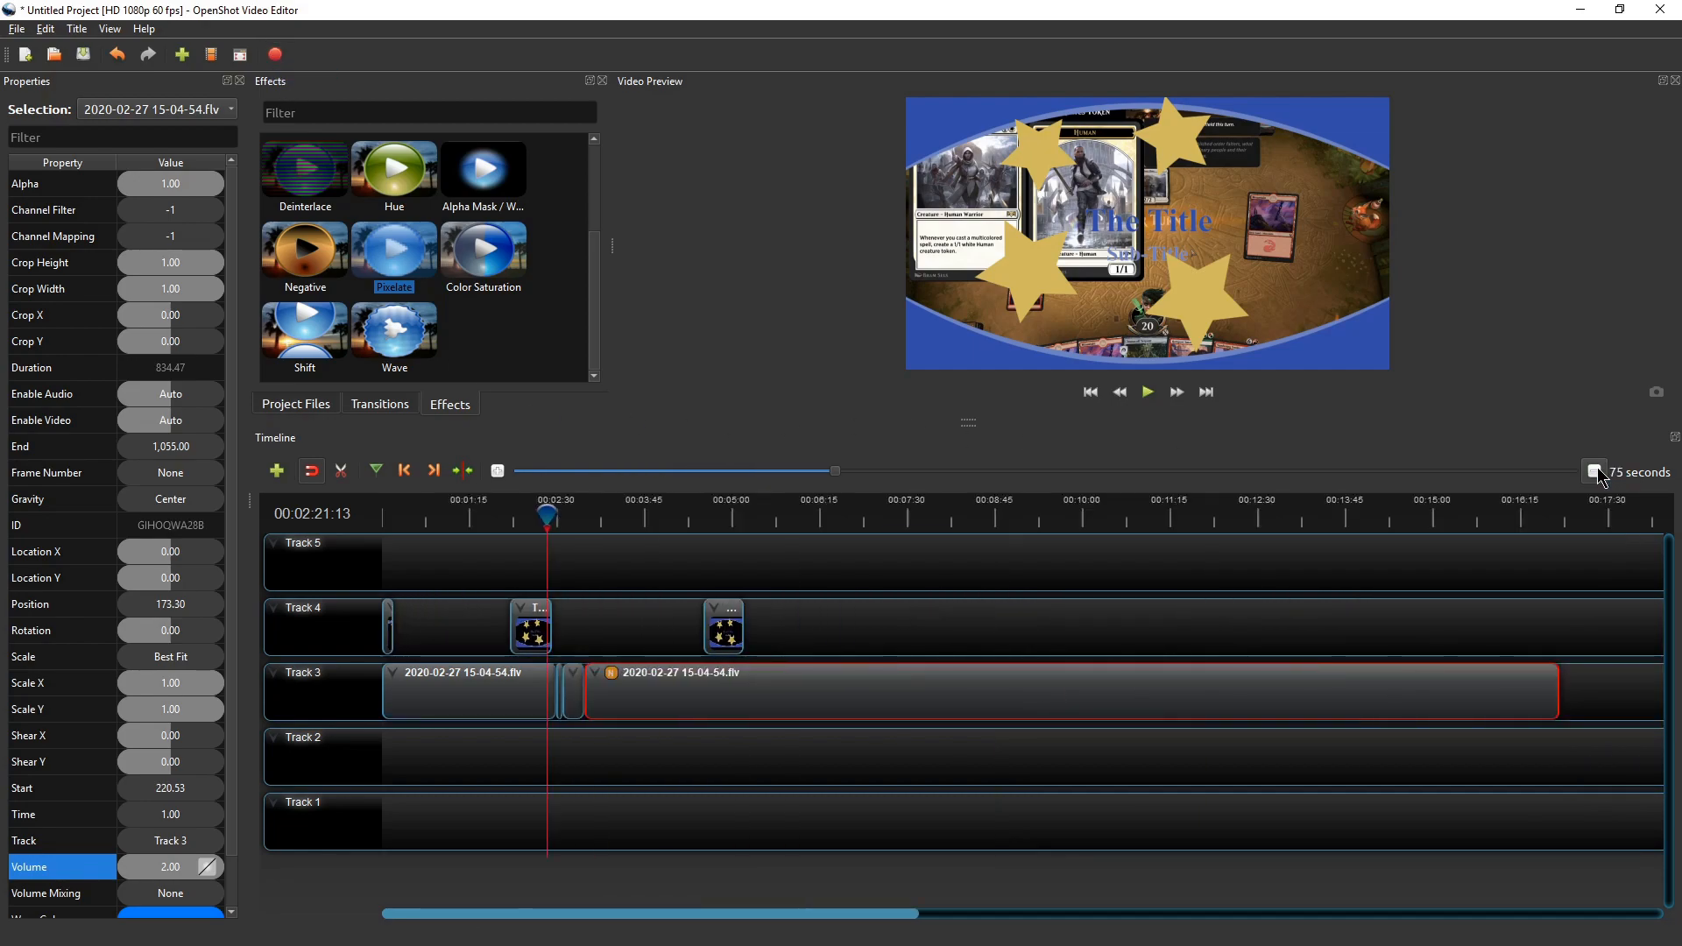
left_click(1596, 471)
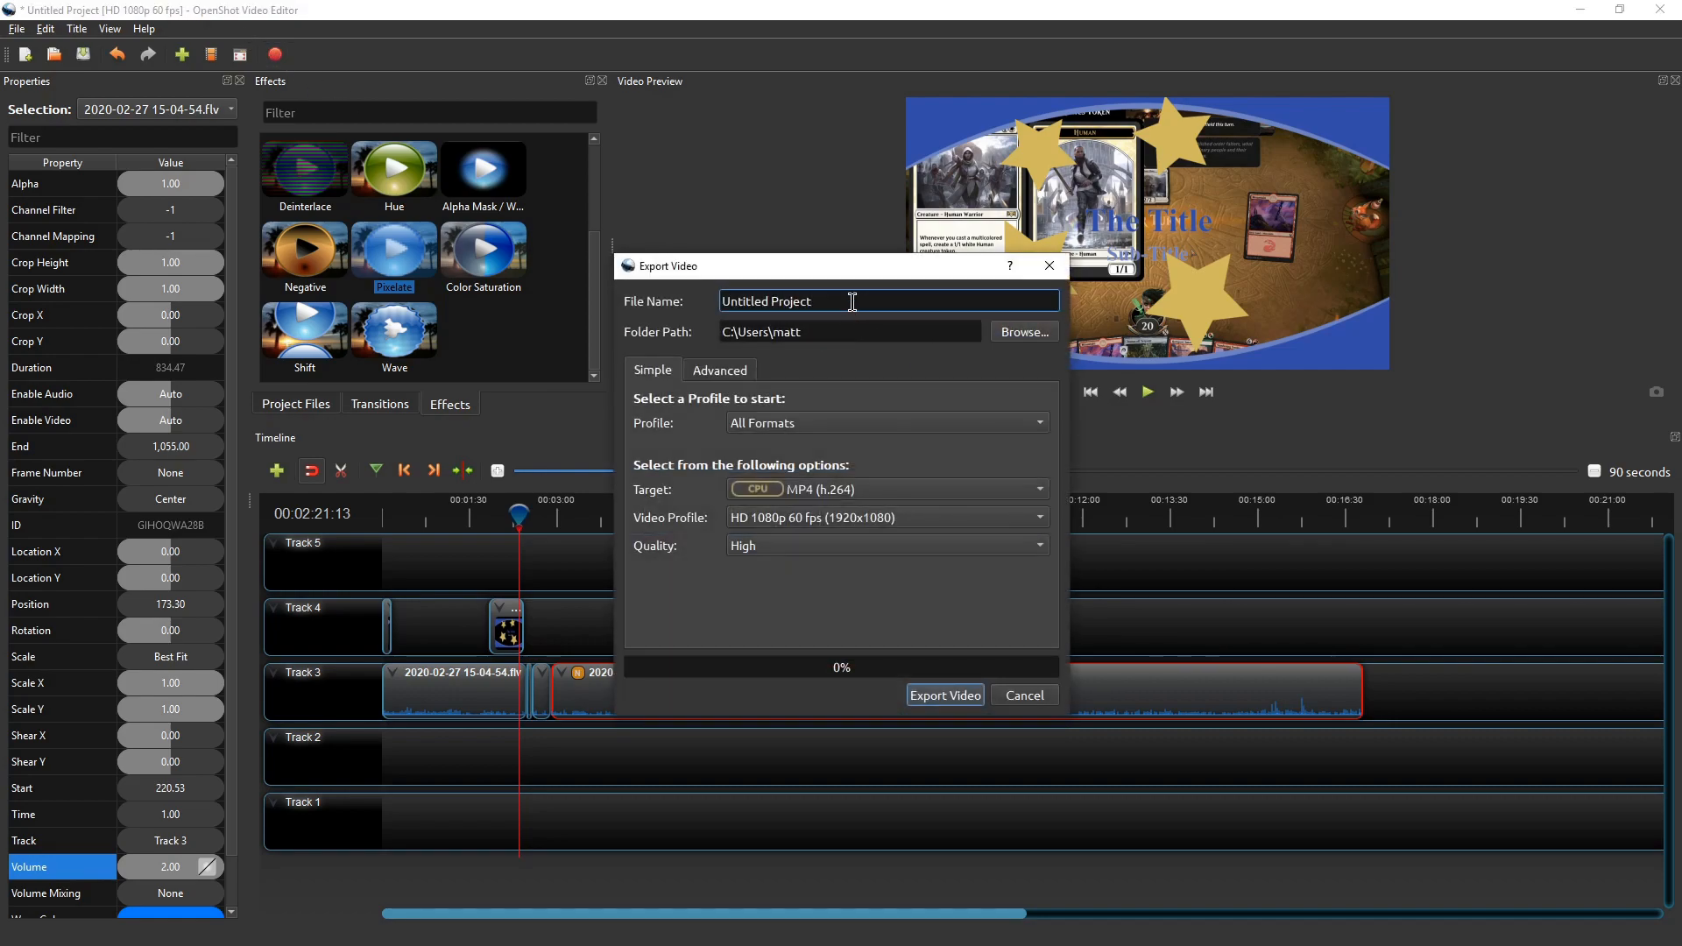
Review the file name, folder path and list of video profiles in the video export settings
triple_click(790, 304)
left_click(852, 337)
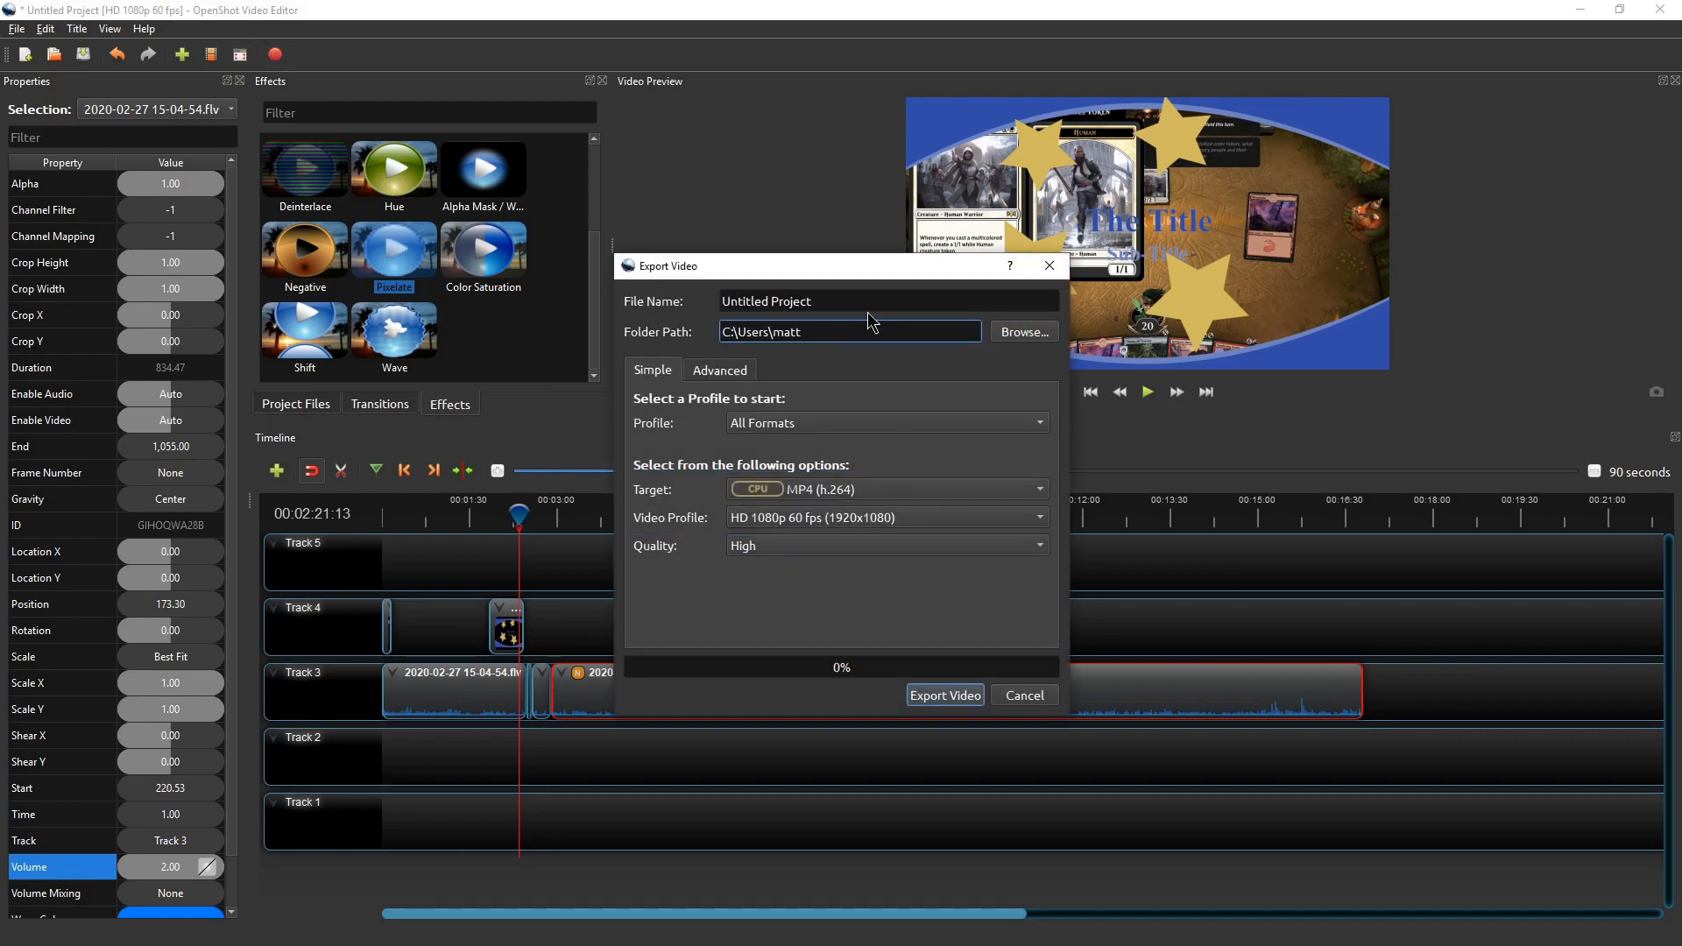
left_click_drag(882, 309, 698, 312)
left_click(853, 333)
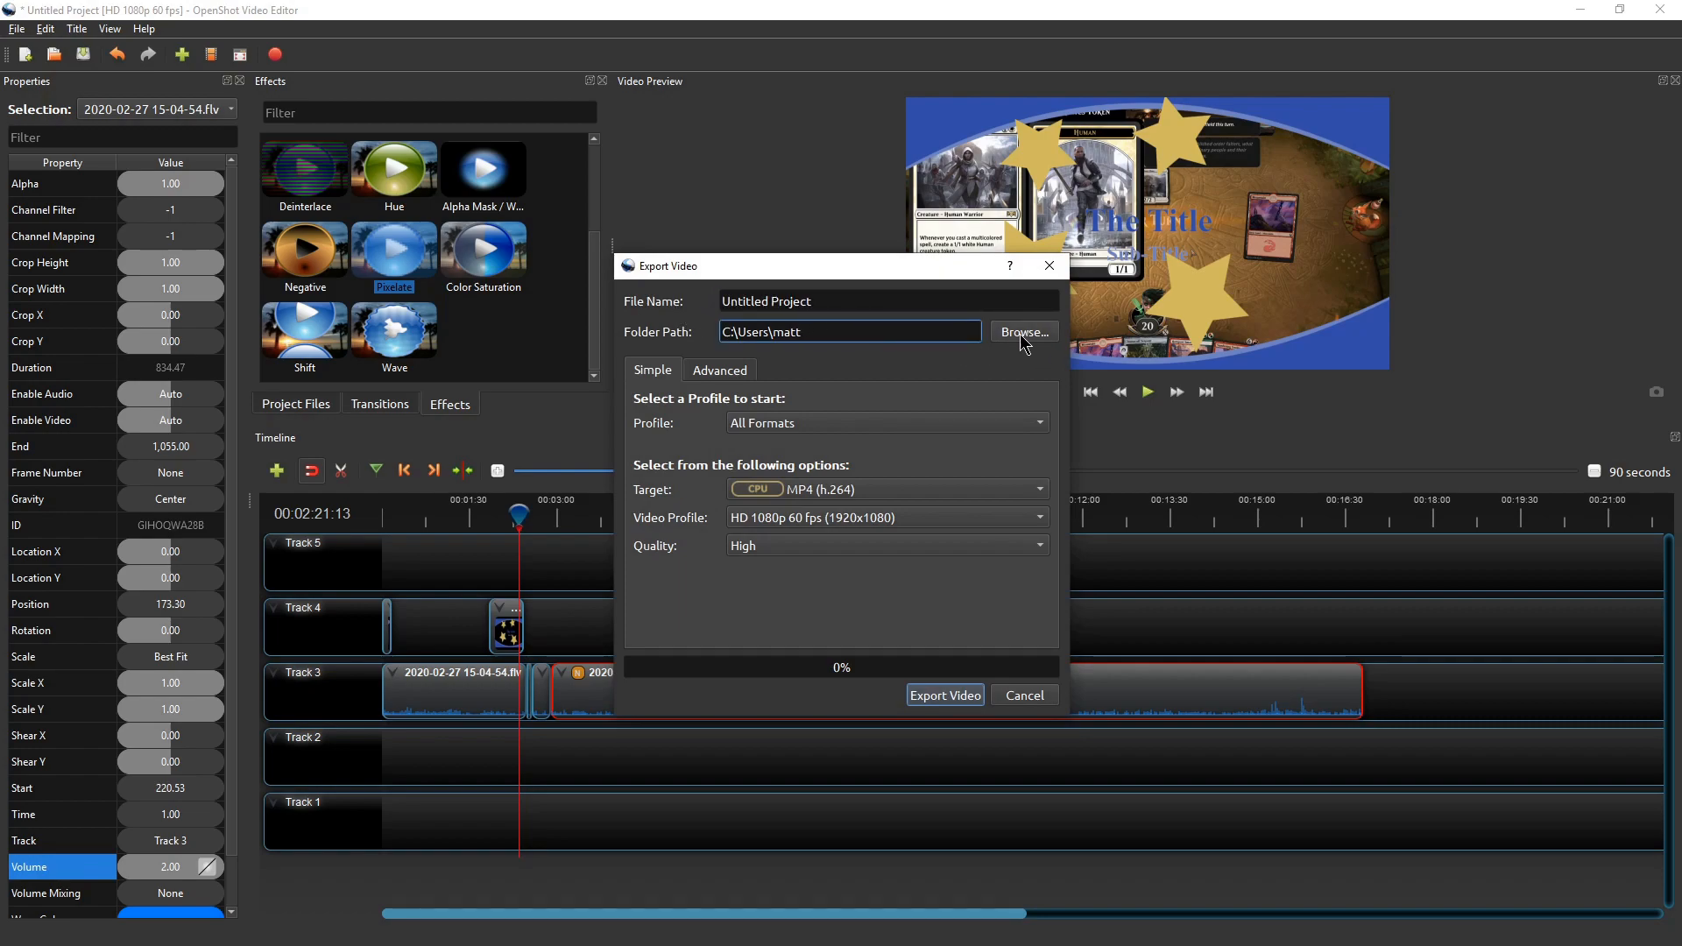
left_click(852, 524)
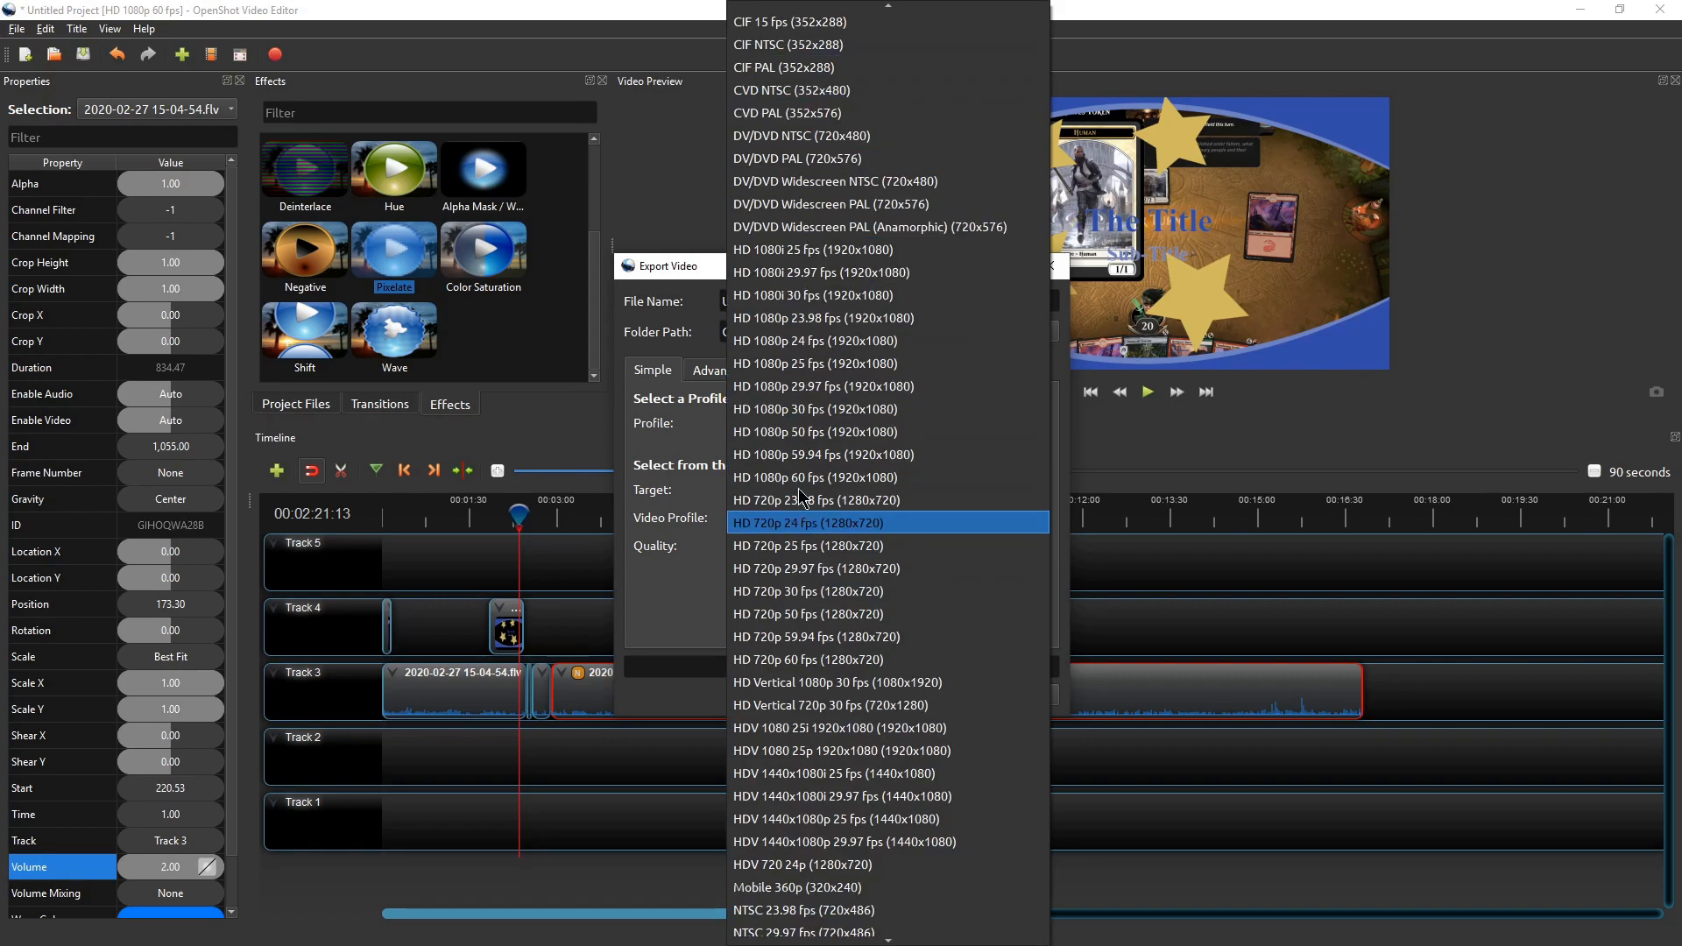
left_click(670, 535)
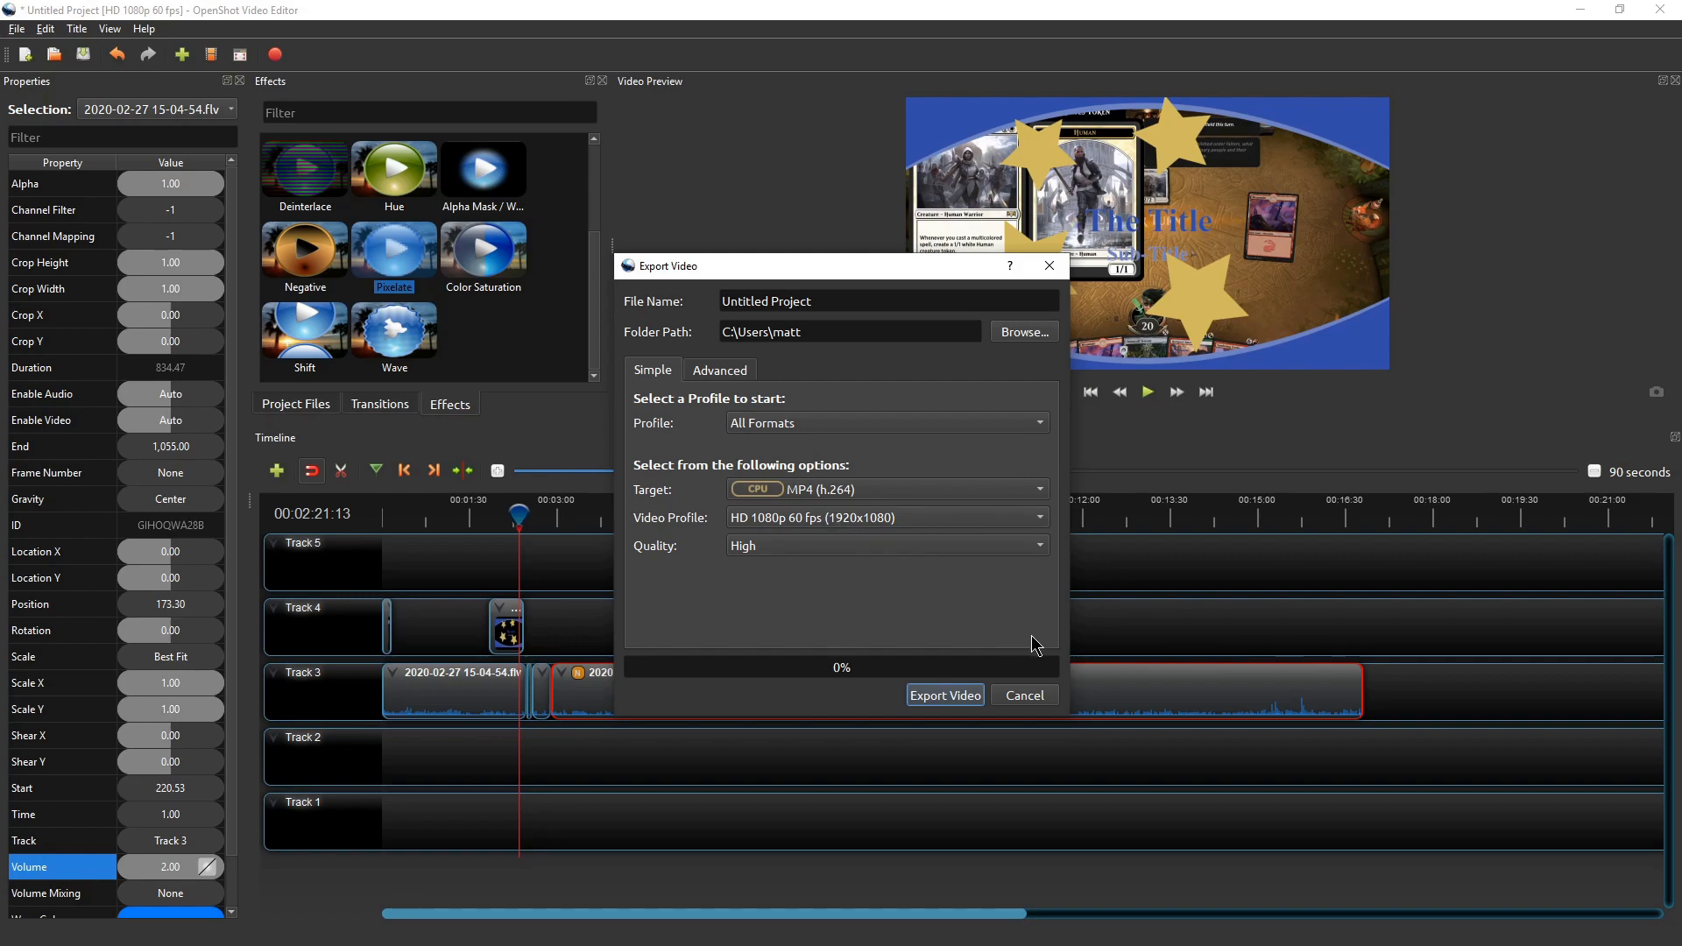
Examine the advanced export options, including the end frame, profile and video settings
left_click(722, 369)
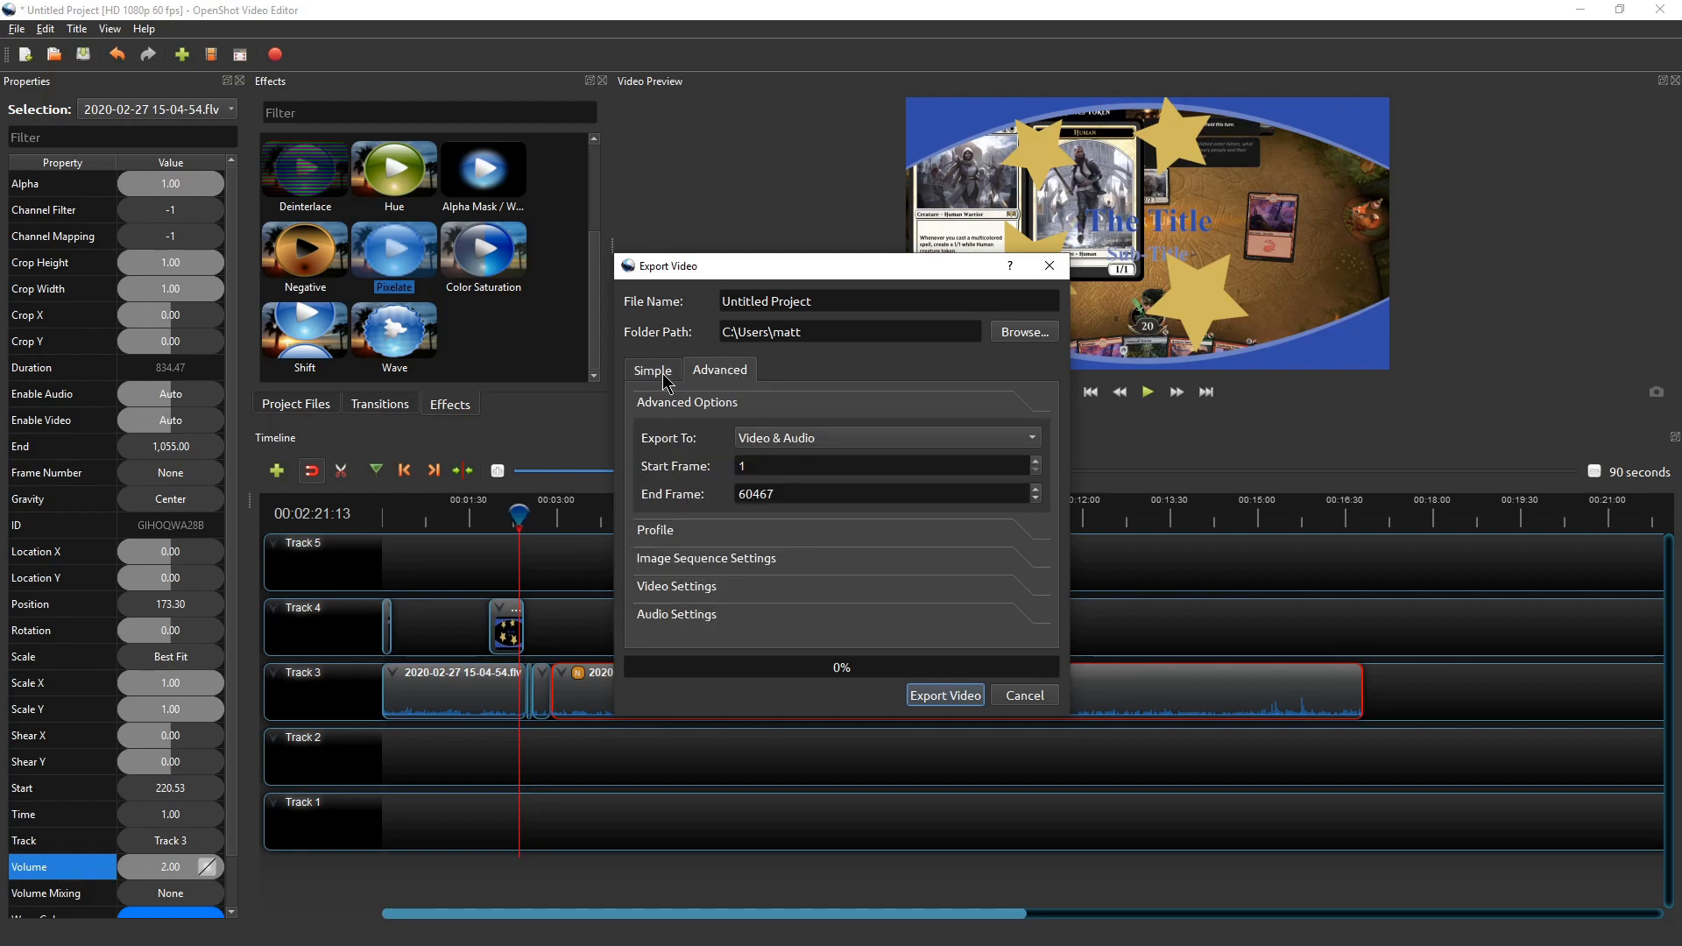
left_click(769, 494)
key("BackSpace")
left_click(770, 495)
key("BackSpace")
left_click(843, 534)
left_click(737, 680)
left_click(699, 554)
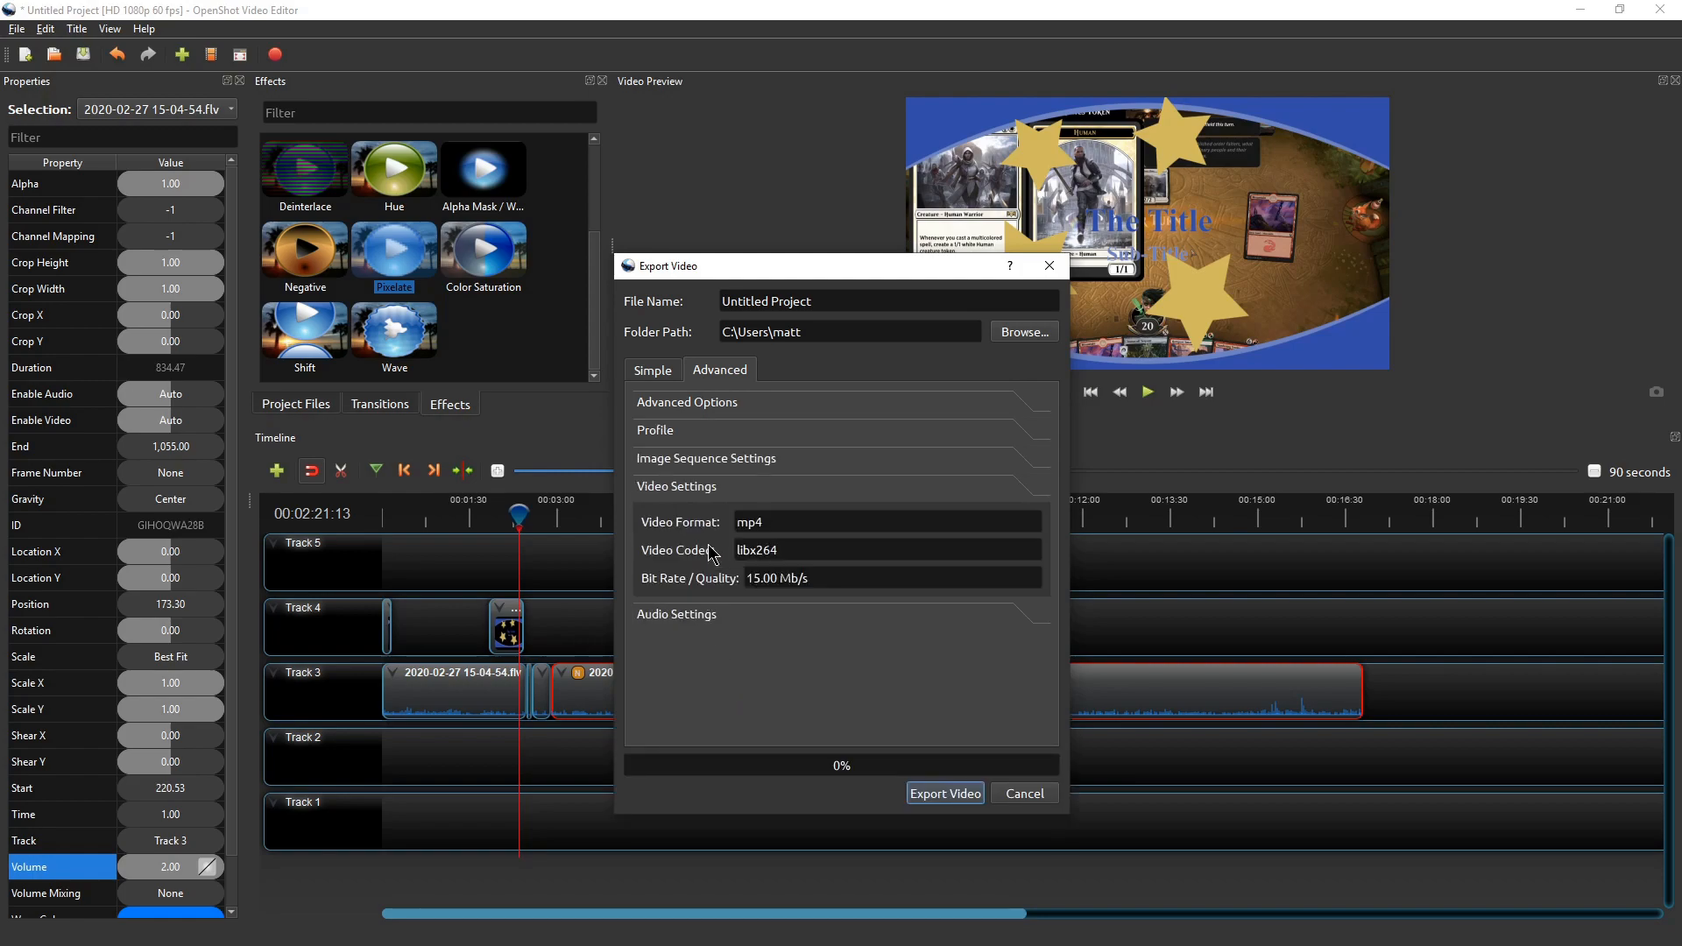
Review the audio, video and image sequence export settings, and close the export dialog without exporting
left_click(712, 617)
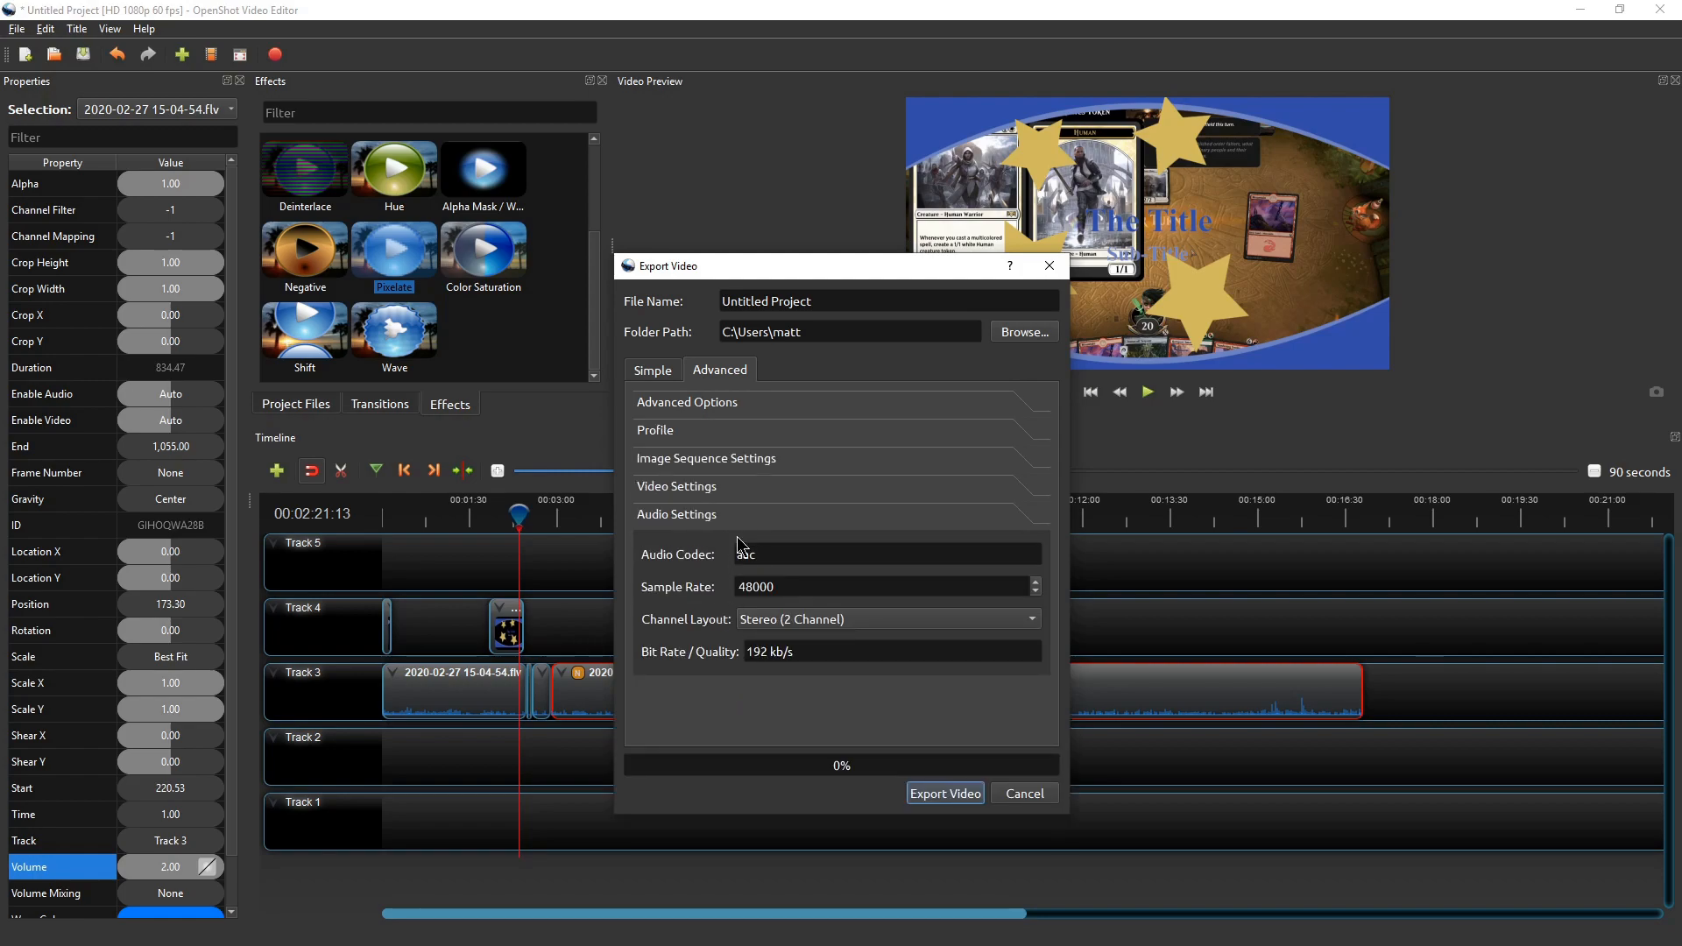
double_click(753, 554)
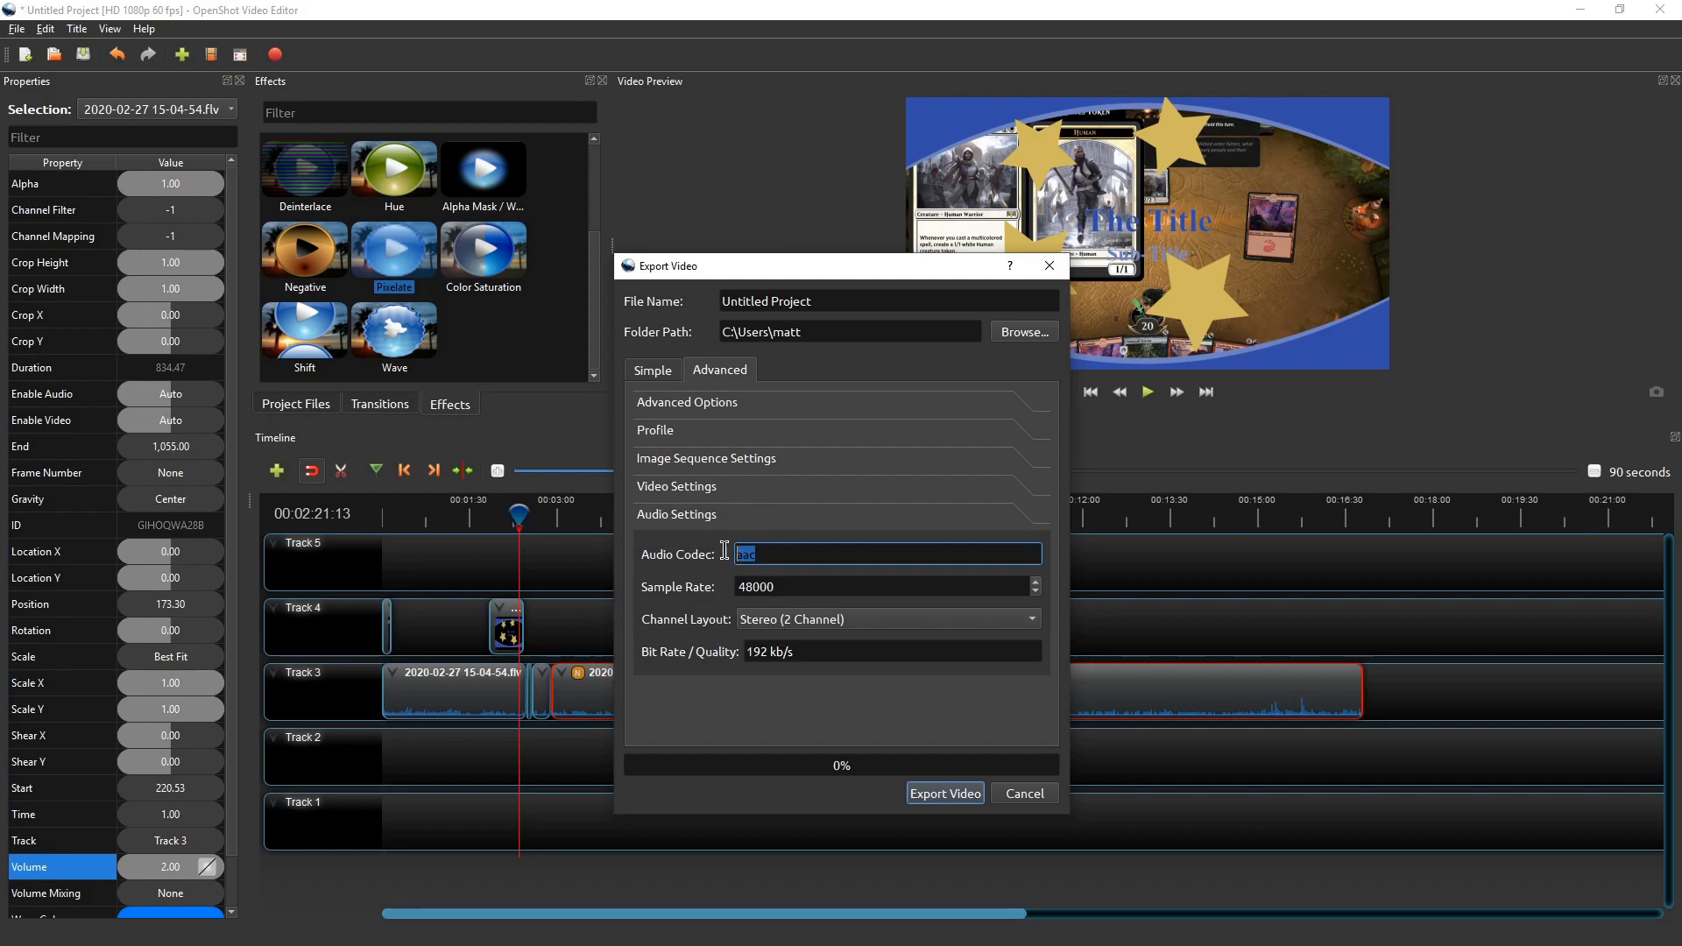
left_click(742, 491)
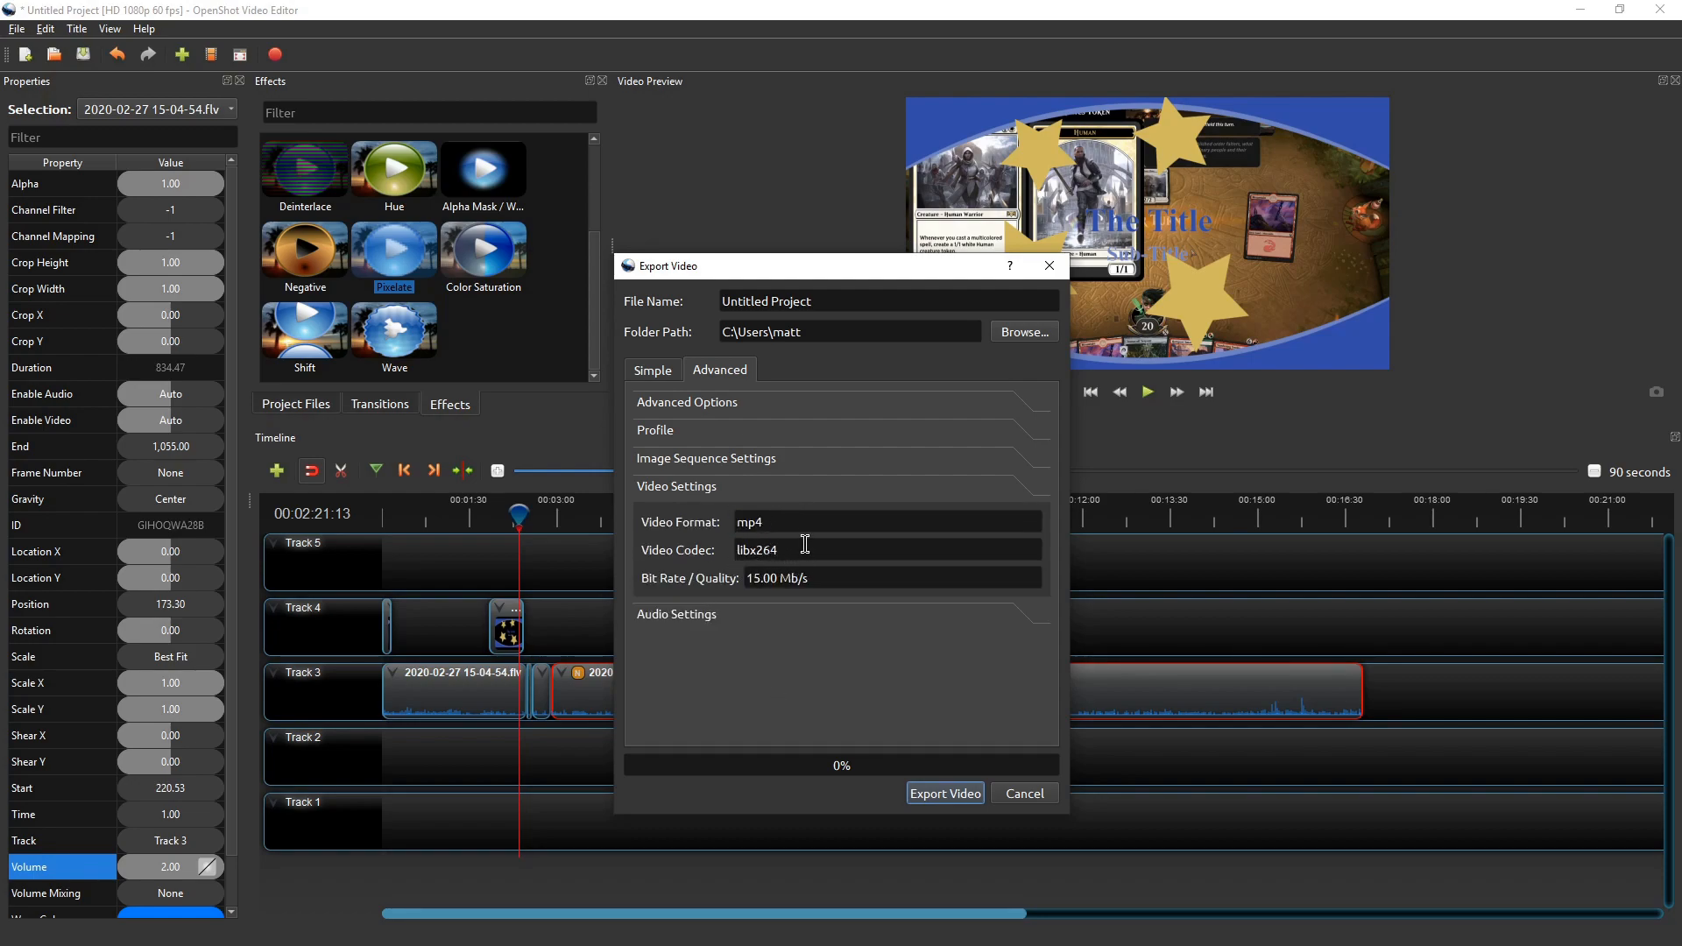
left_click(836, 581)
left_click(721, 456)
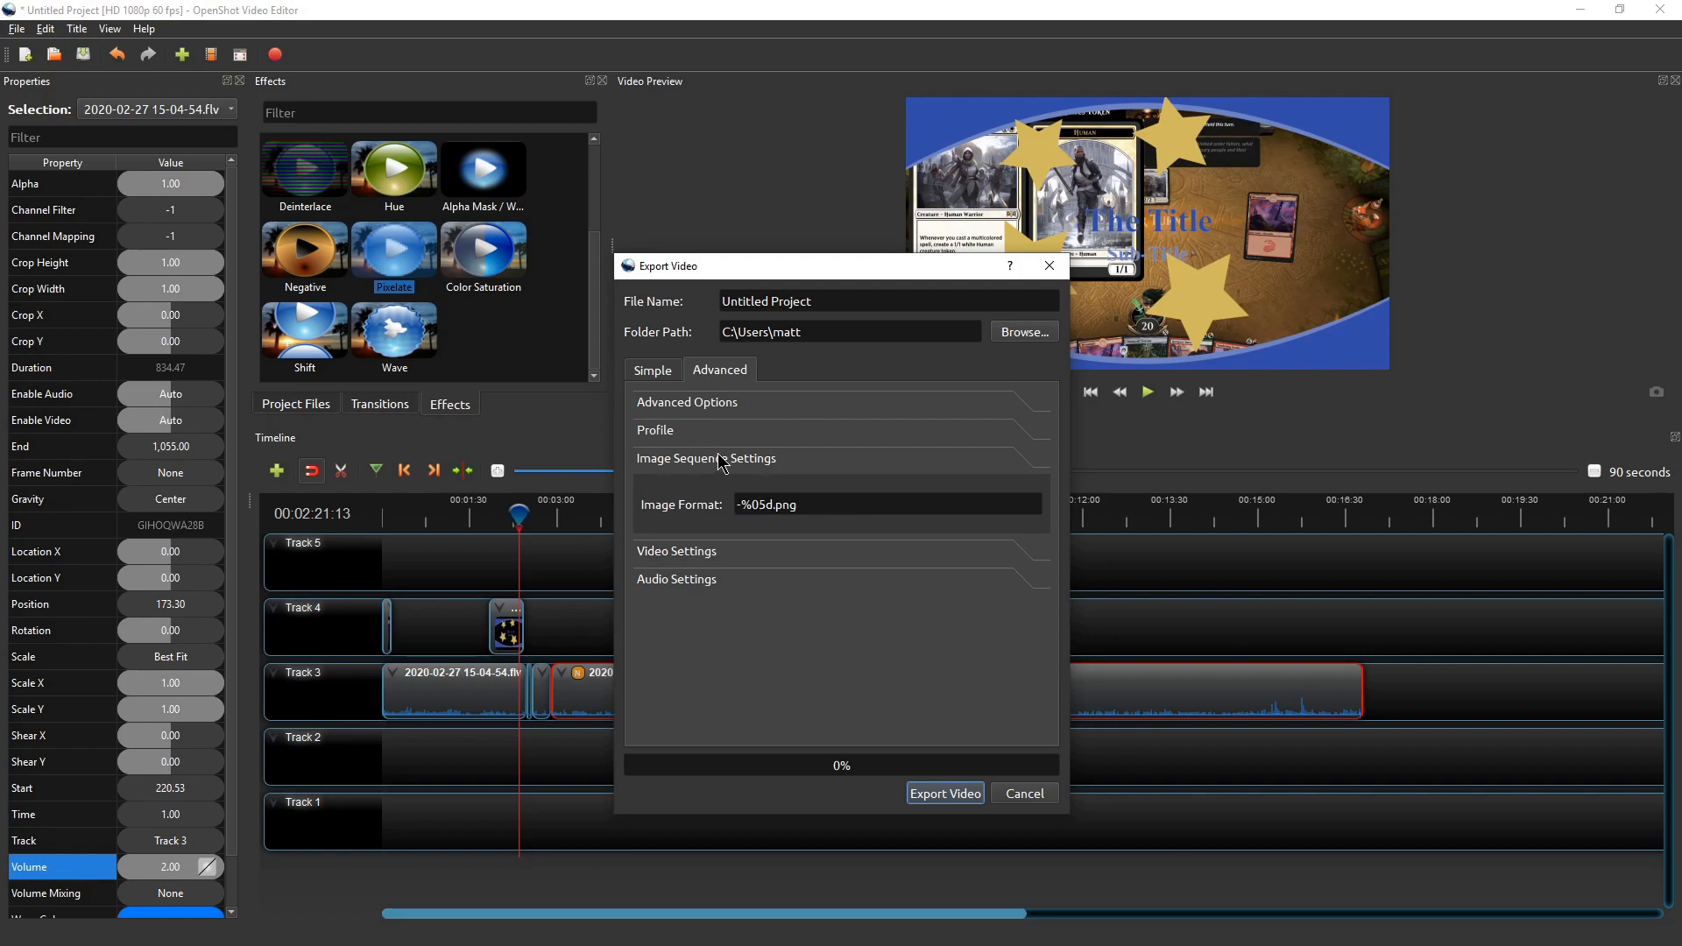
left_click(734, 433)
left_click(762, 405)
left_click(639, 372)
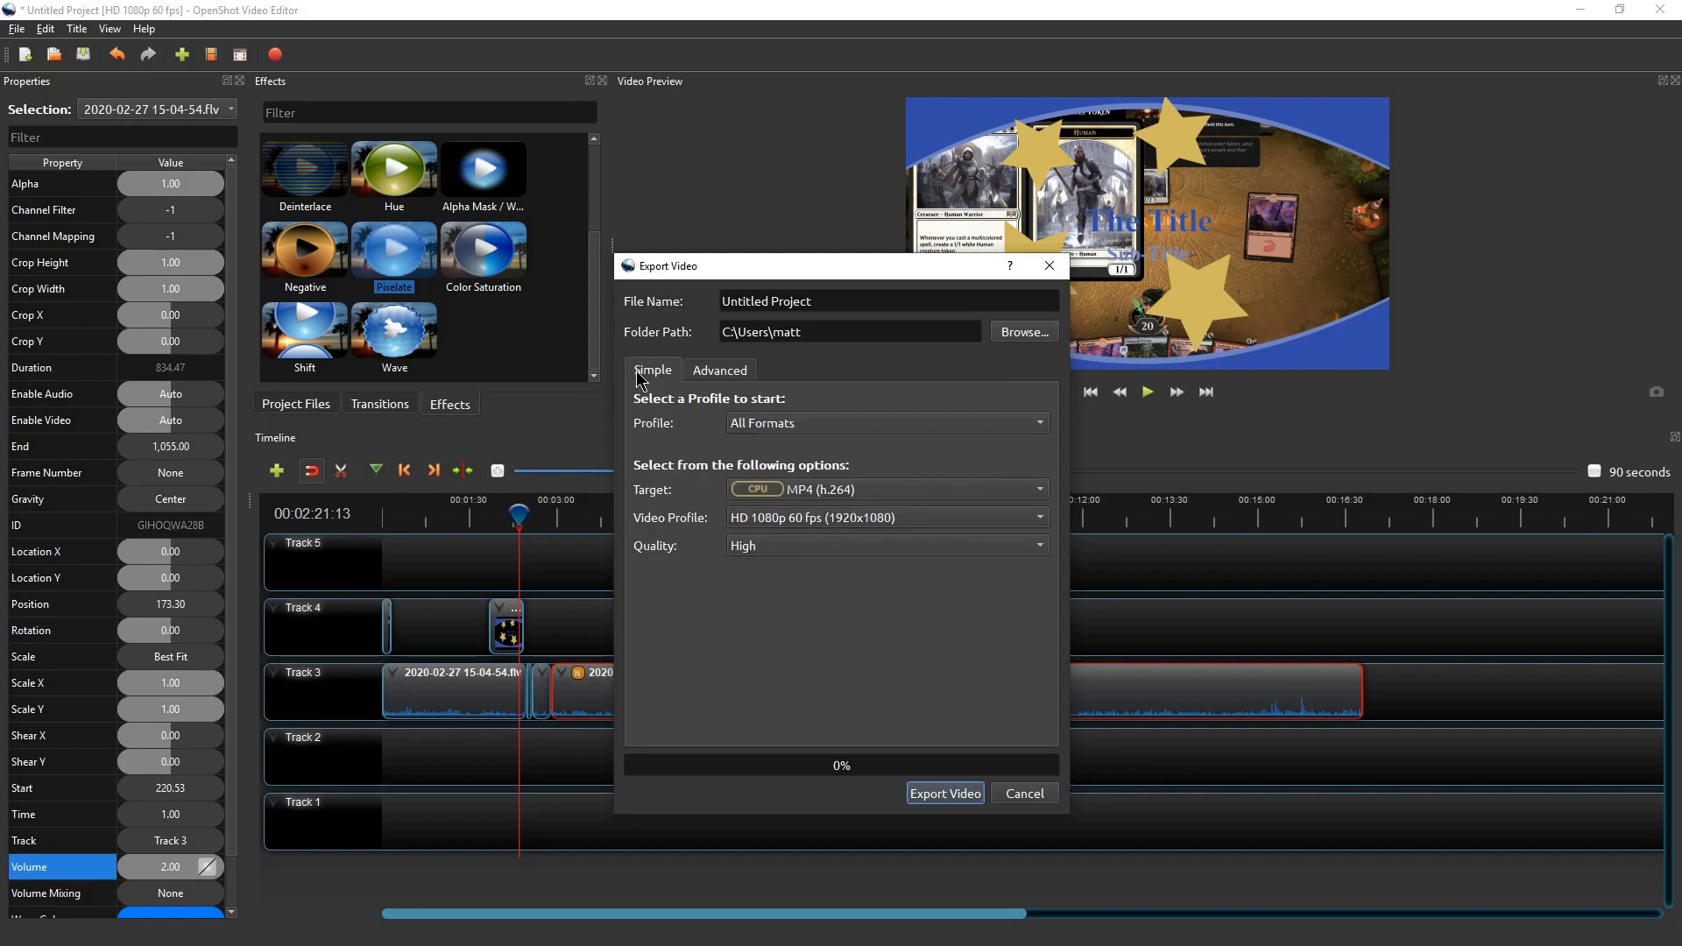
left_click(1039, 793)
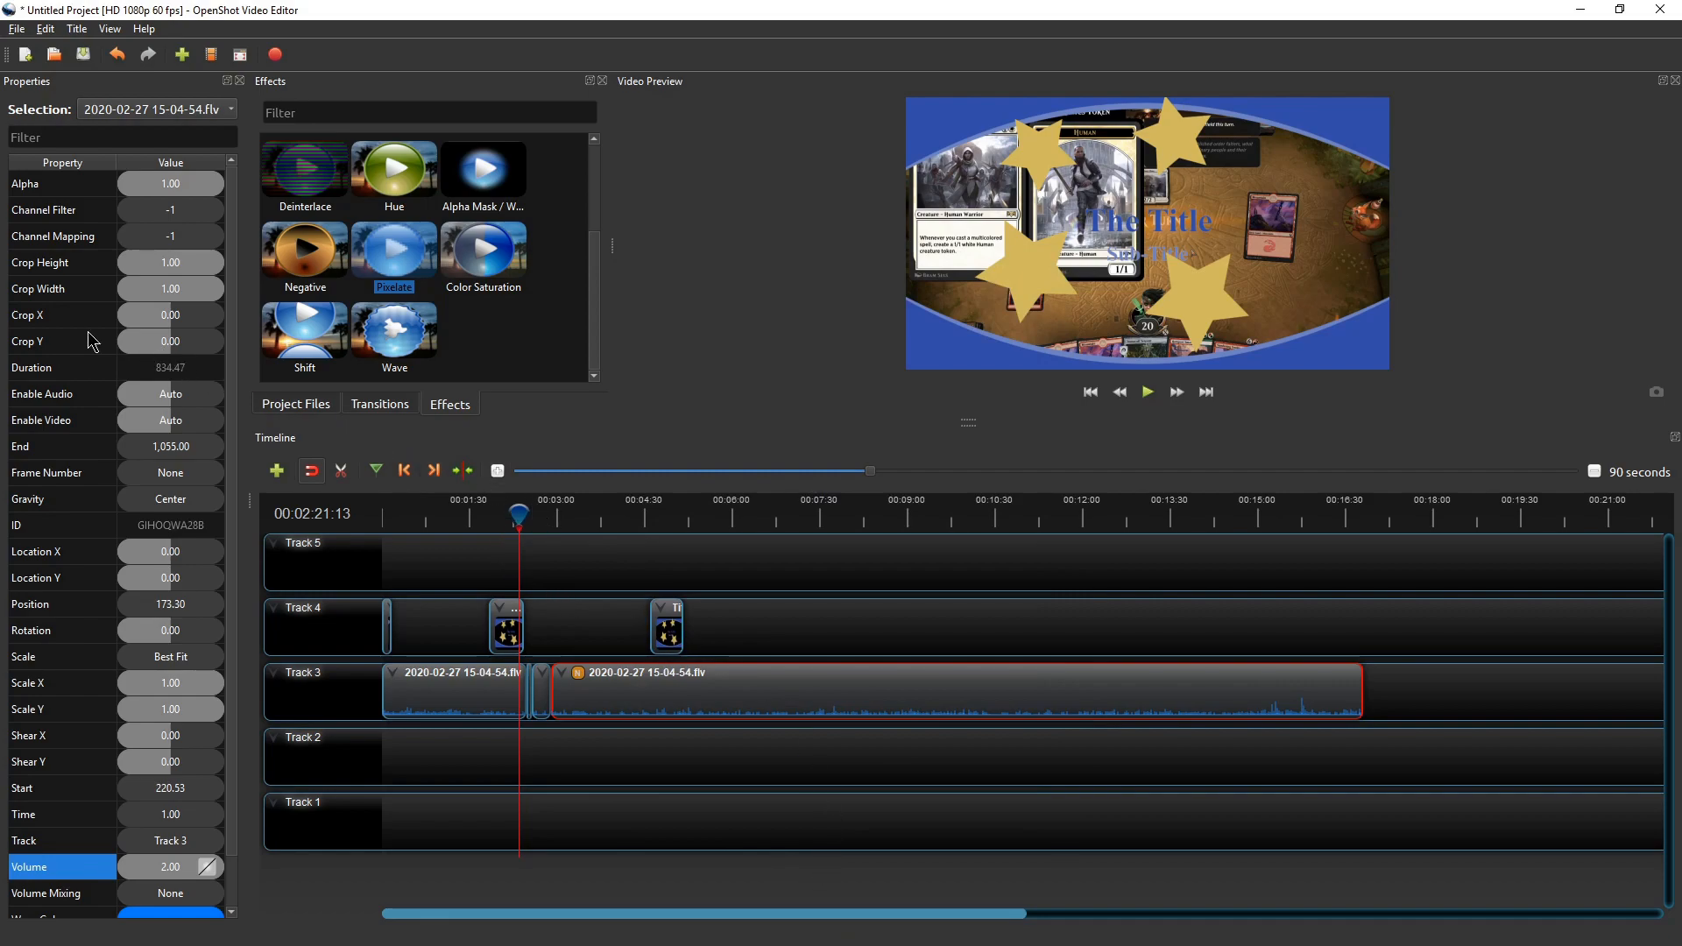
Select the first star title clip on Track 4, return the playhead to the timeline start and look over the clip's properties
left_click_drag(519, 515, 504, 515)
left_click(506, 620)
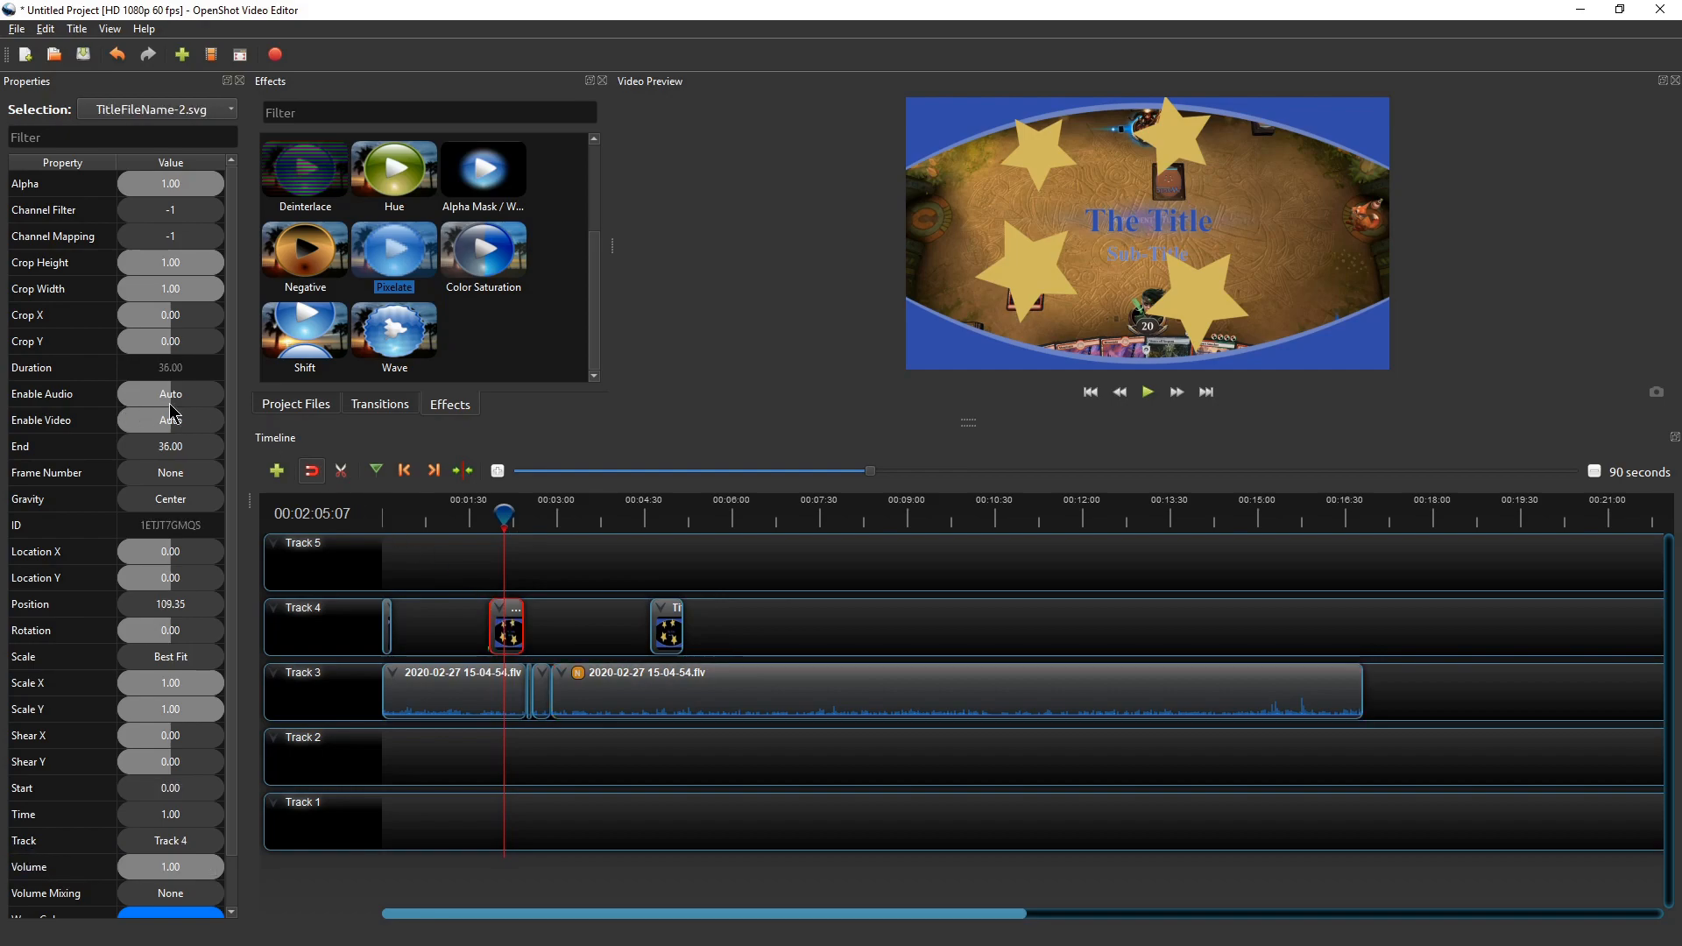
left_click_drag(504, 515, 382, 517)
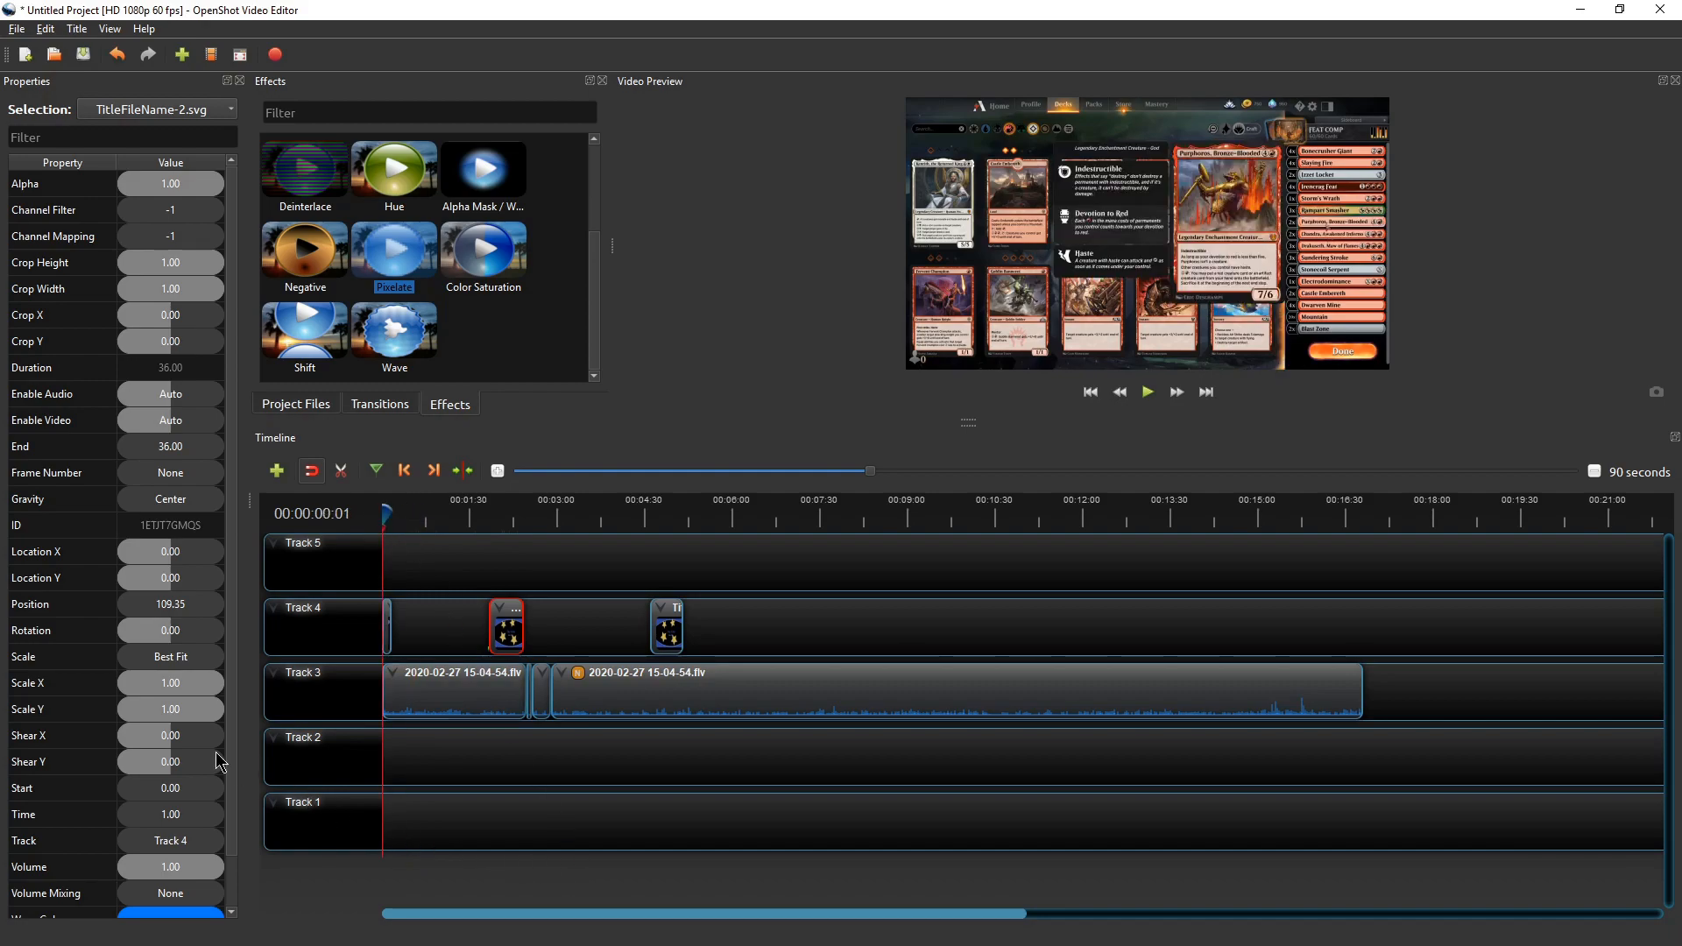
scroll(149, 753, "down", 2)
scroll(153, 785, "up", 2)
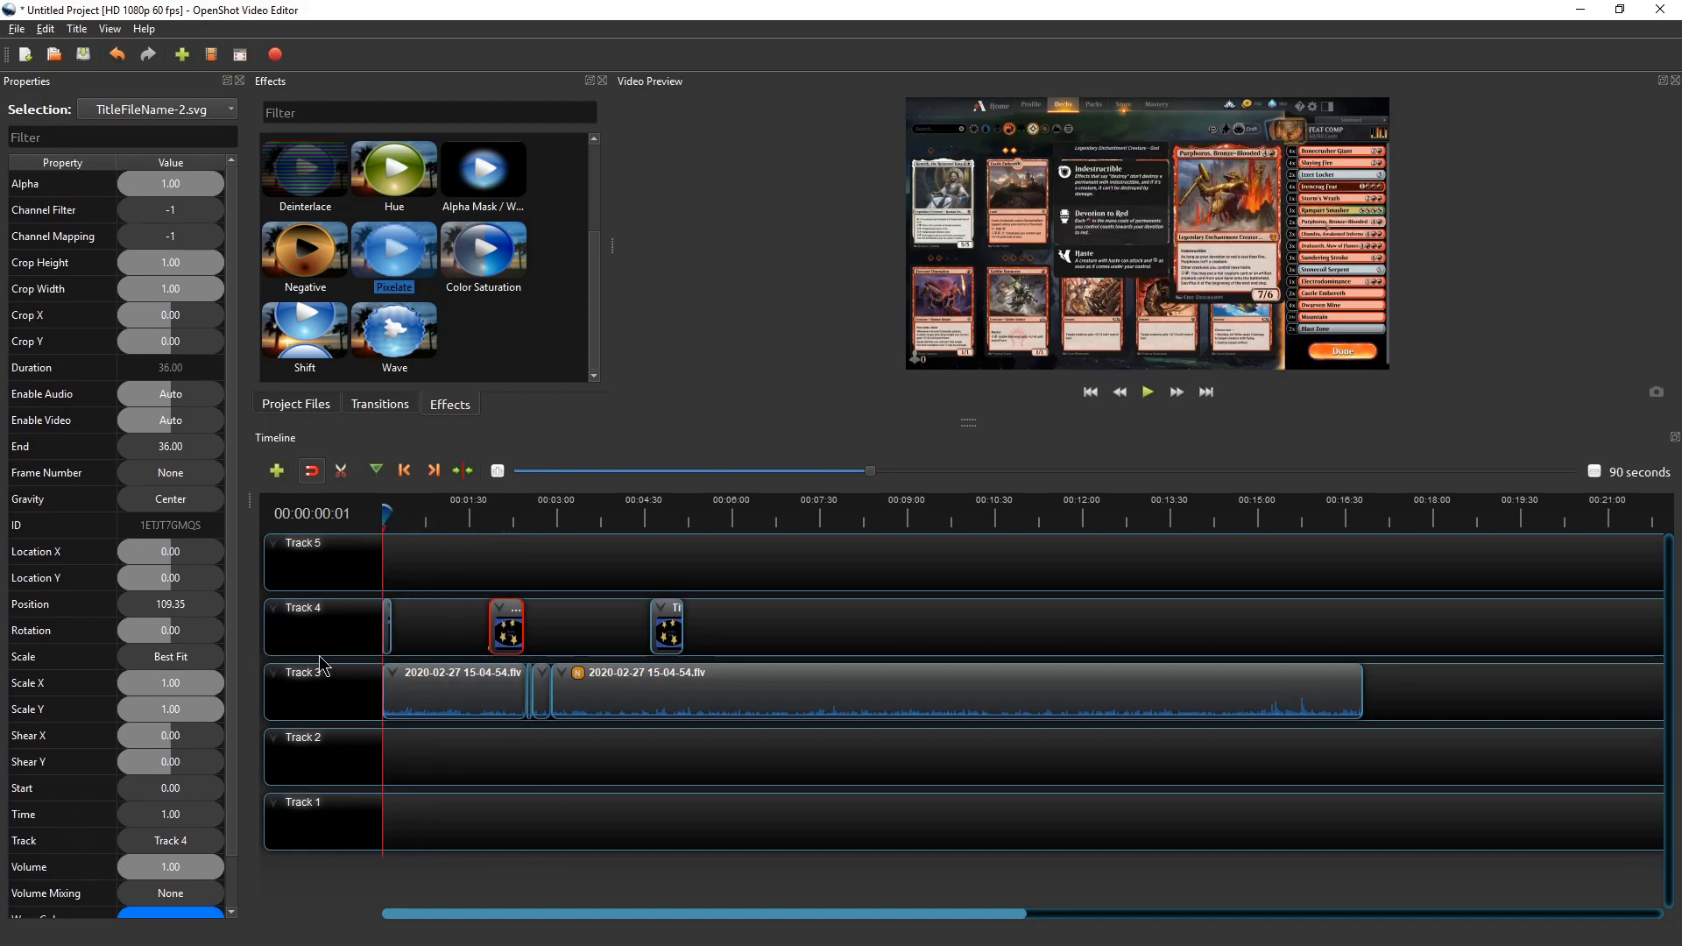